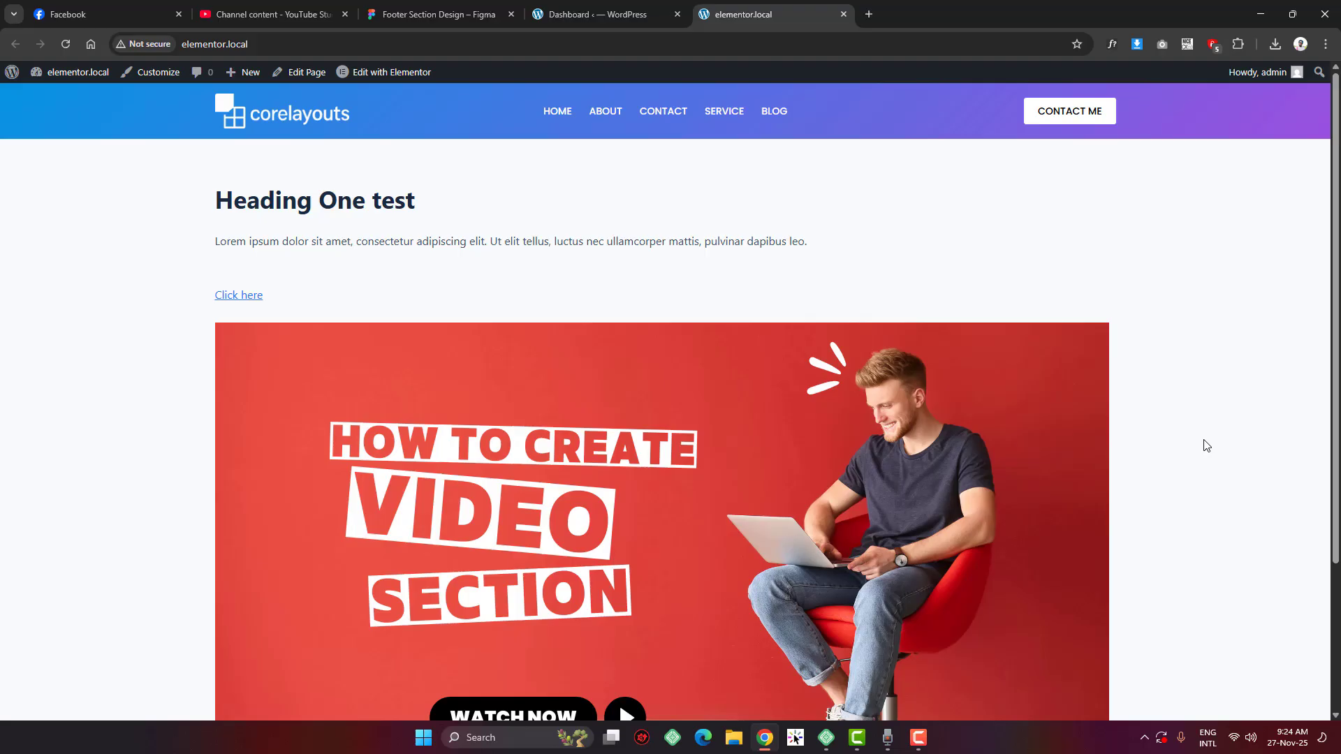
Examine the home page's existing copyright footer, and switch to Figma to view the Footer Section Design
scroll(1257, 488, down, 3)
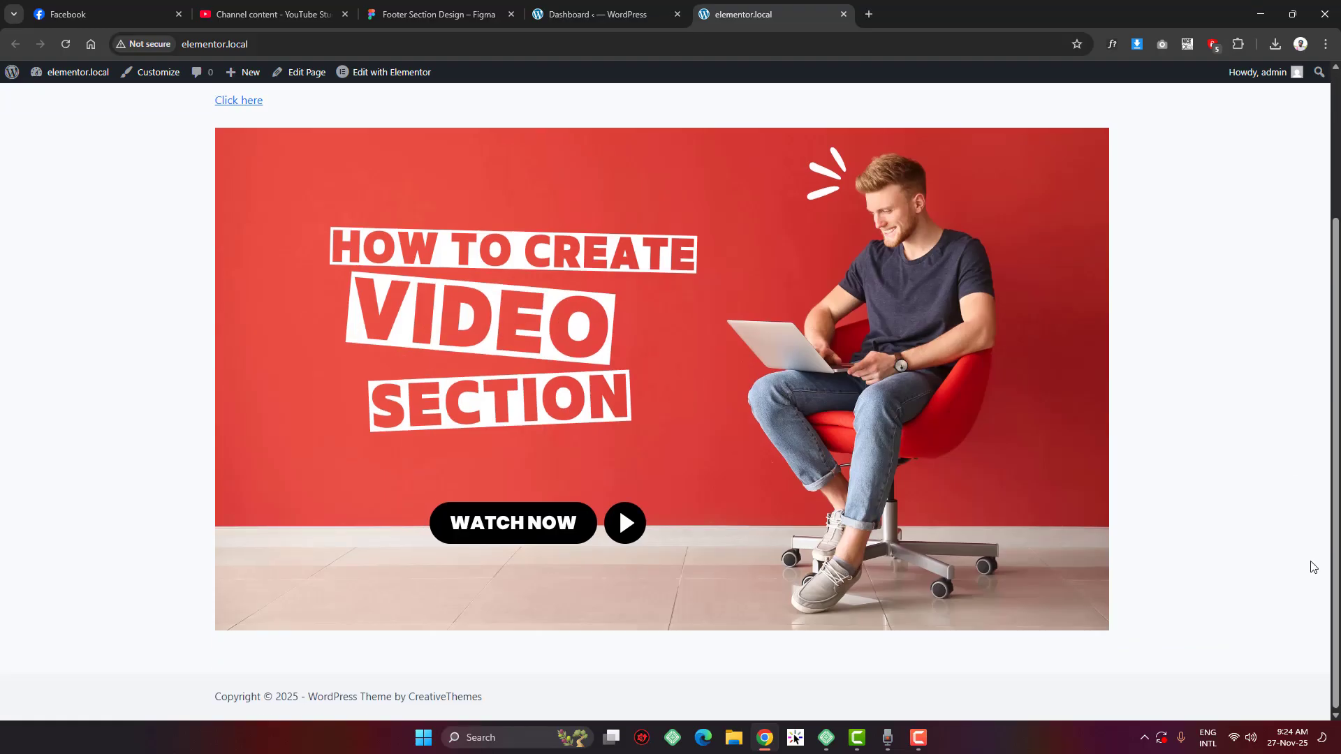
scroll(1194, 518, up, 3)
scroll(1117, 519, down, 3)
drag(517, 696, 196, 702)
click(196, 701)
click(442, 14)
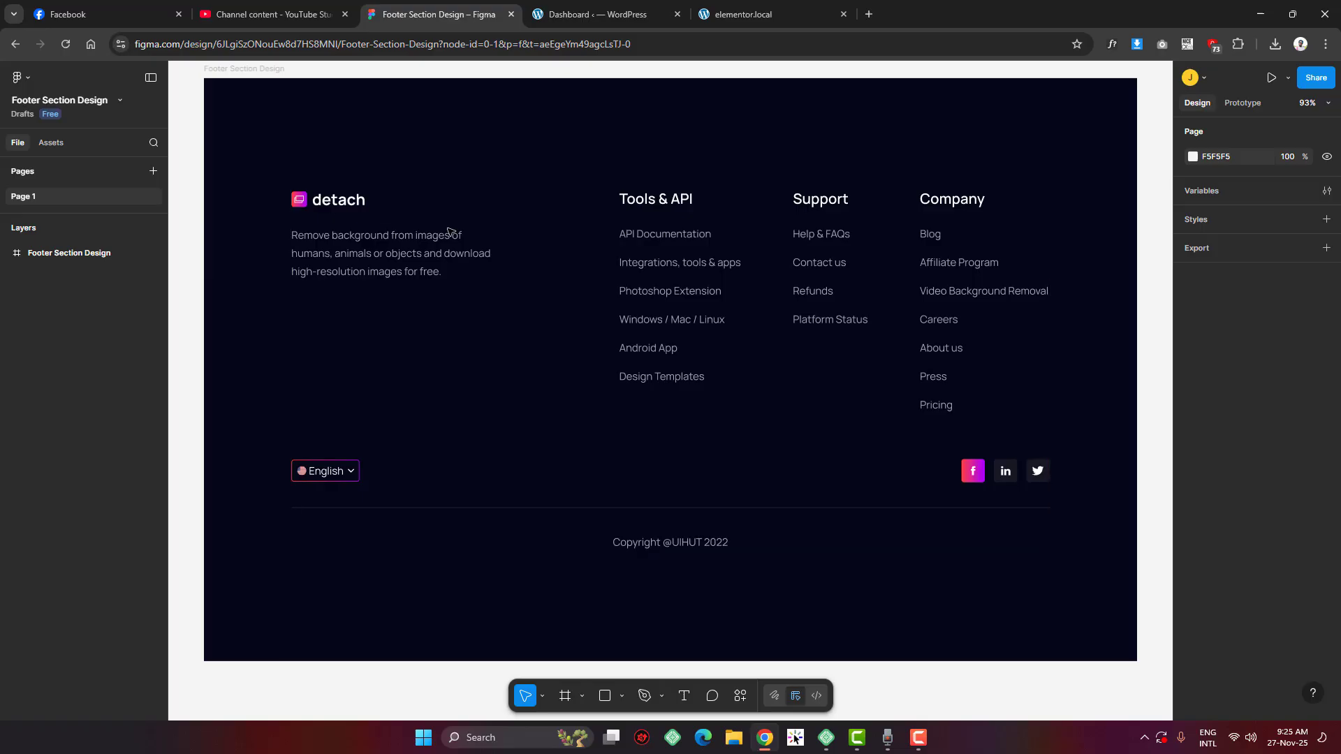
Return to the WordPress dashboard, inspect the footer in the theme Customizer's live preview, and close the Customizer
click(567, 14)
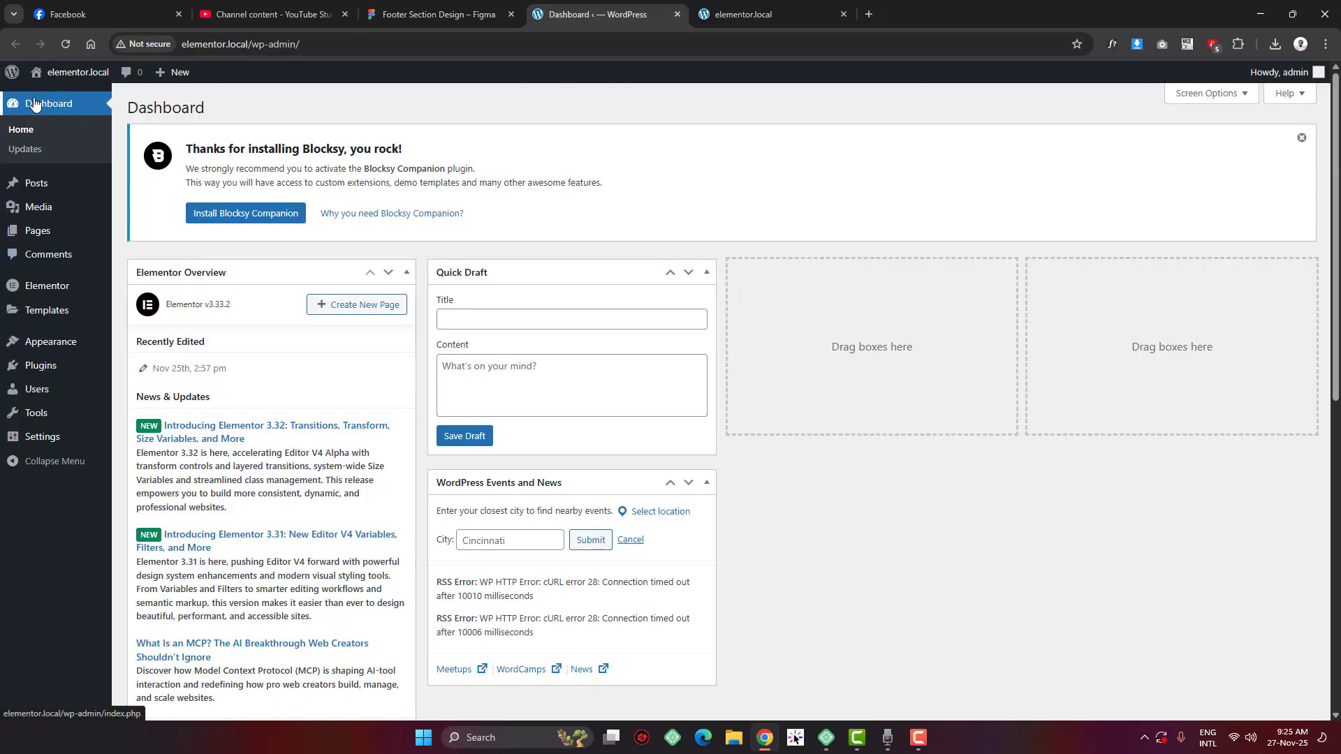
mouse_move(67, 225)
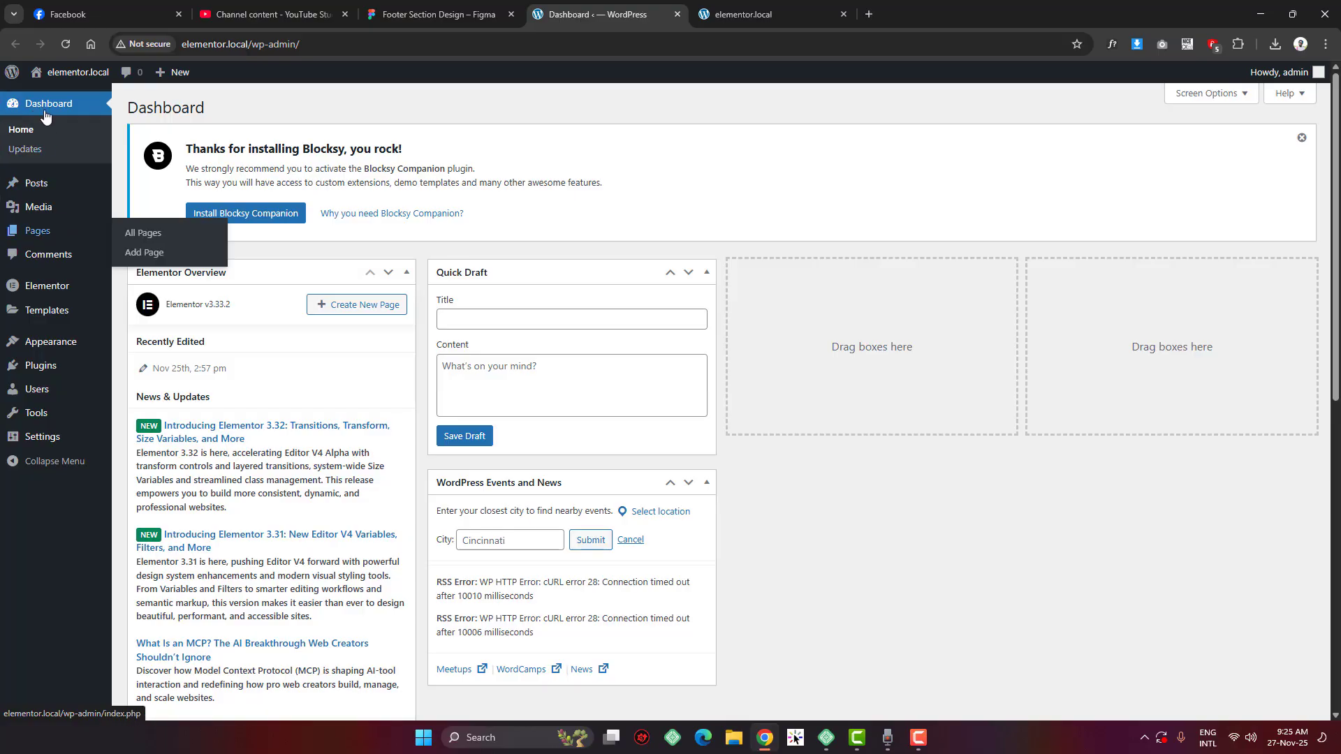
mouse_move(50, 340)
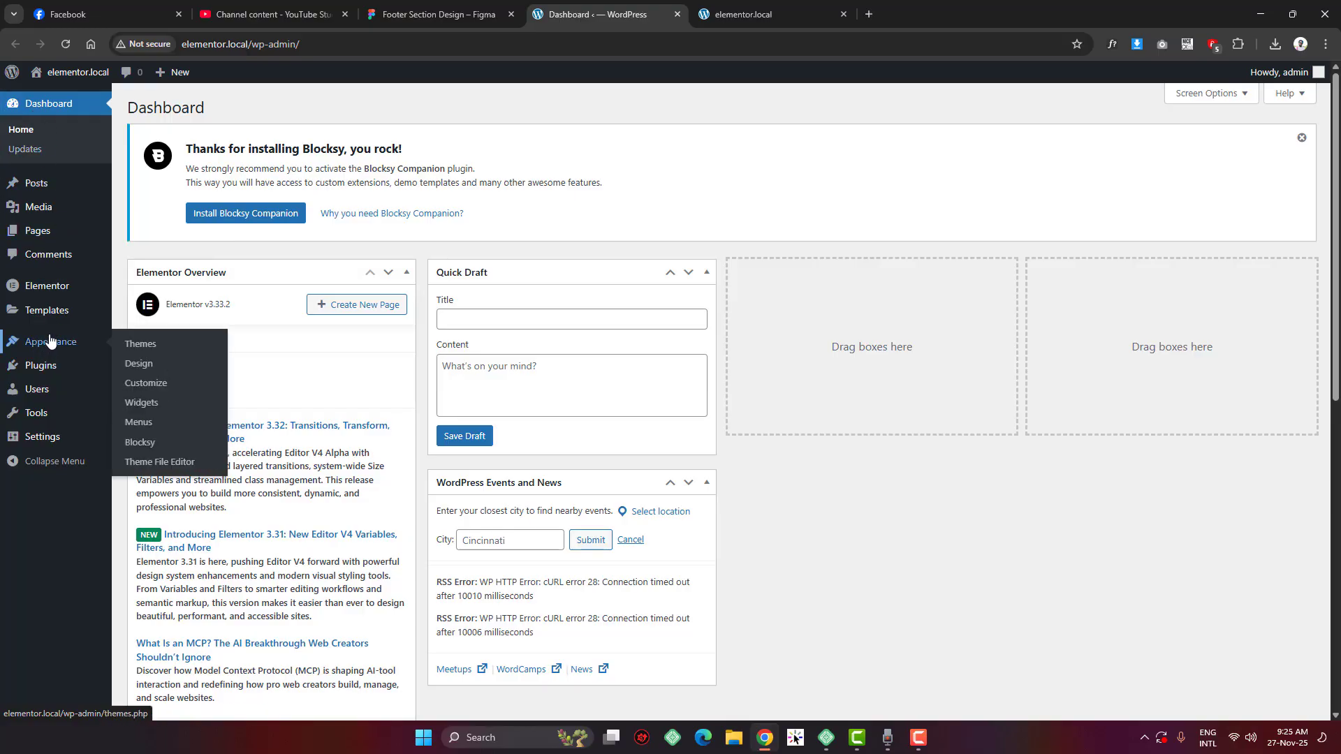
click(146, 384)
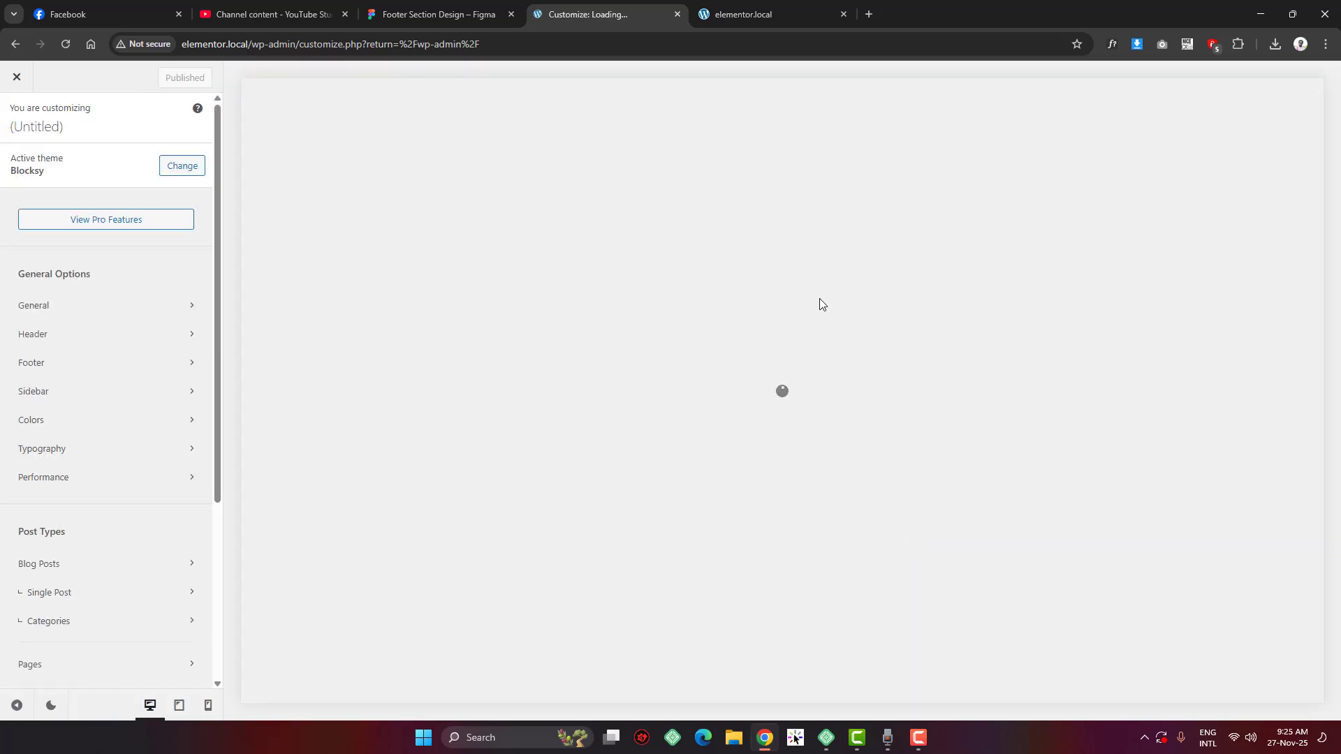
scroll(908, 419, down, 3)
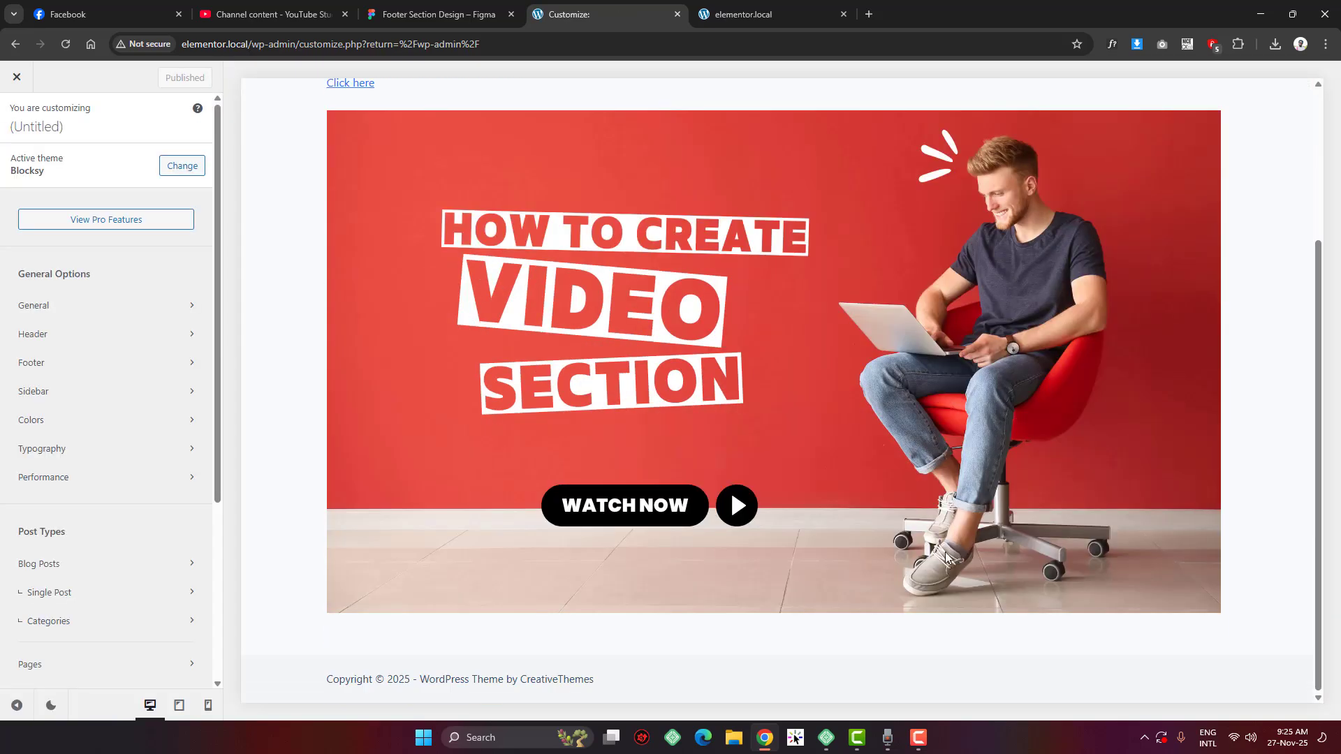
mouse_move(545, 665)
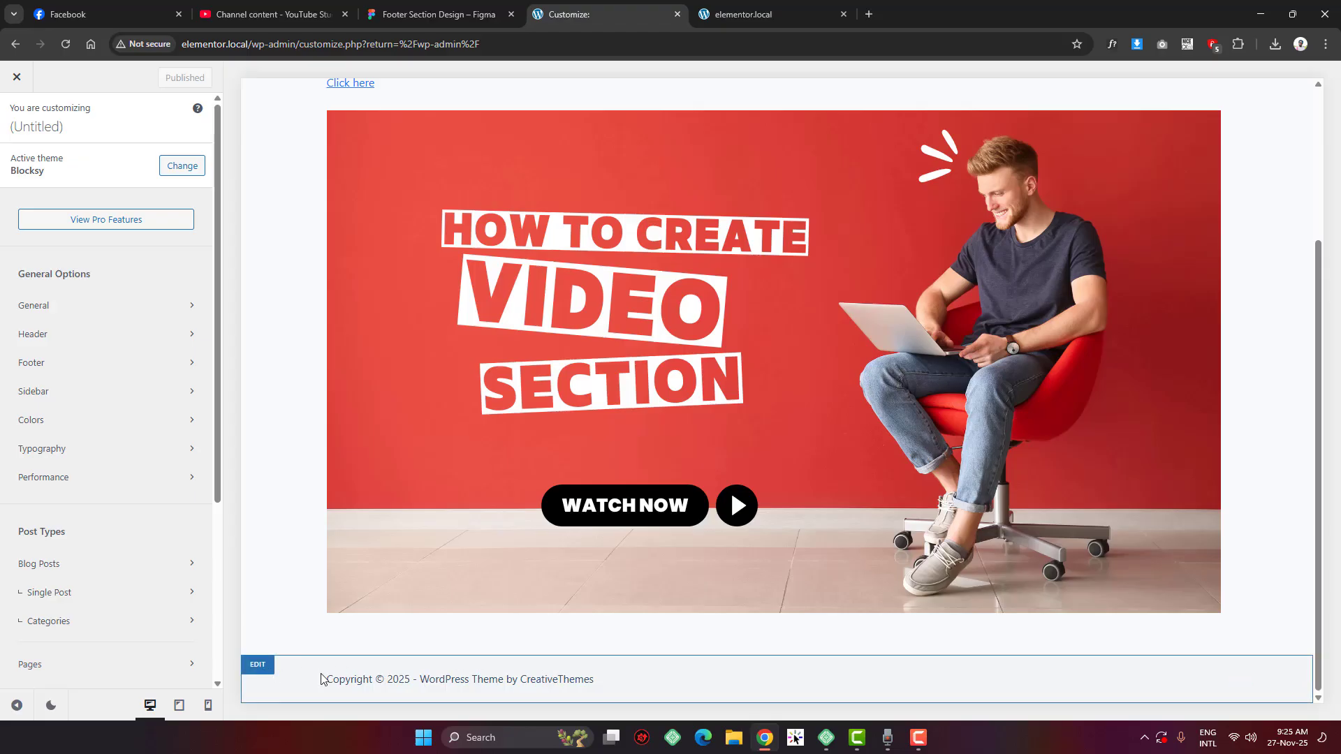
click(260, 677)
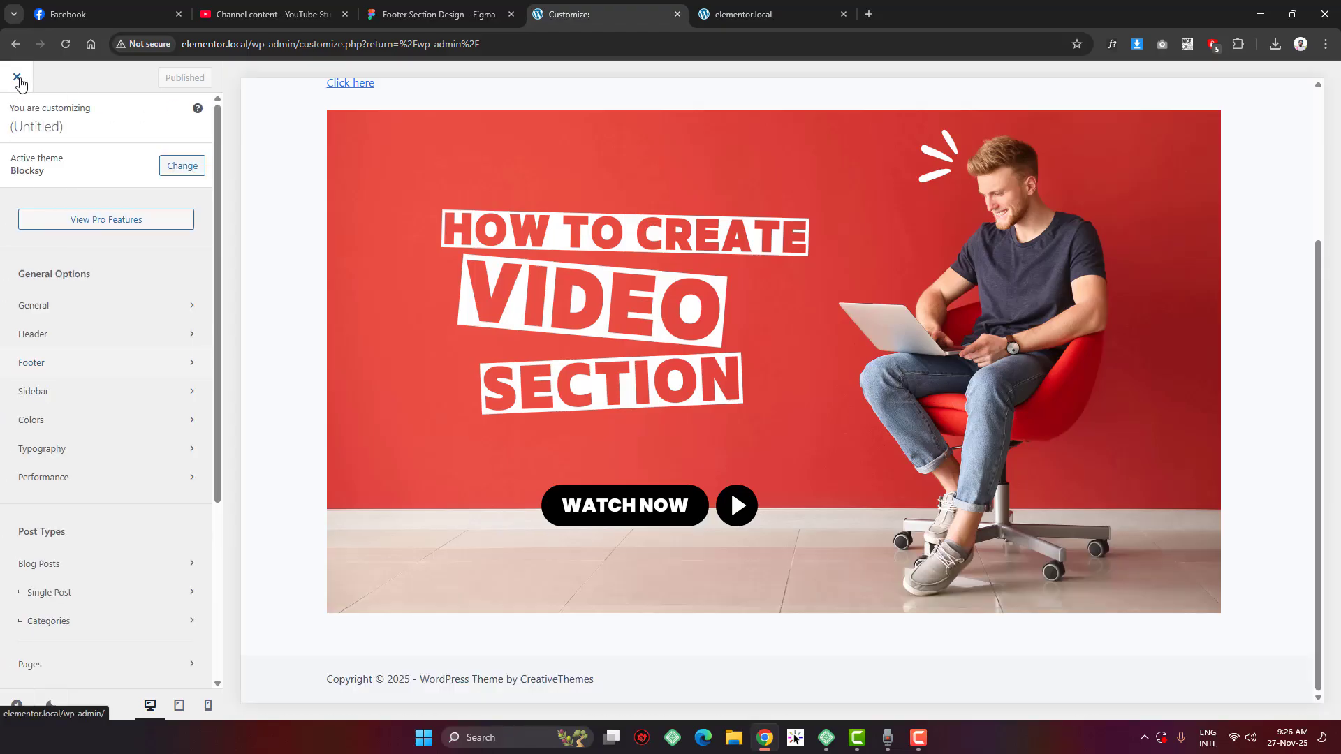
click(18, 78)
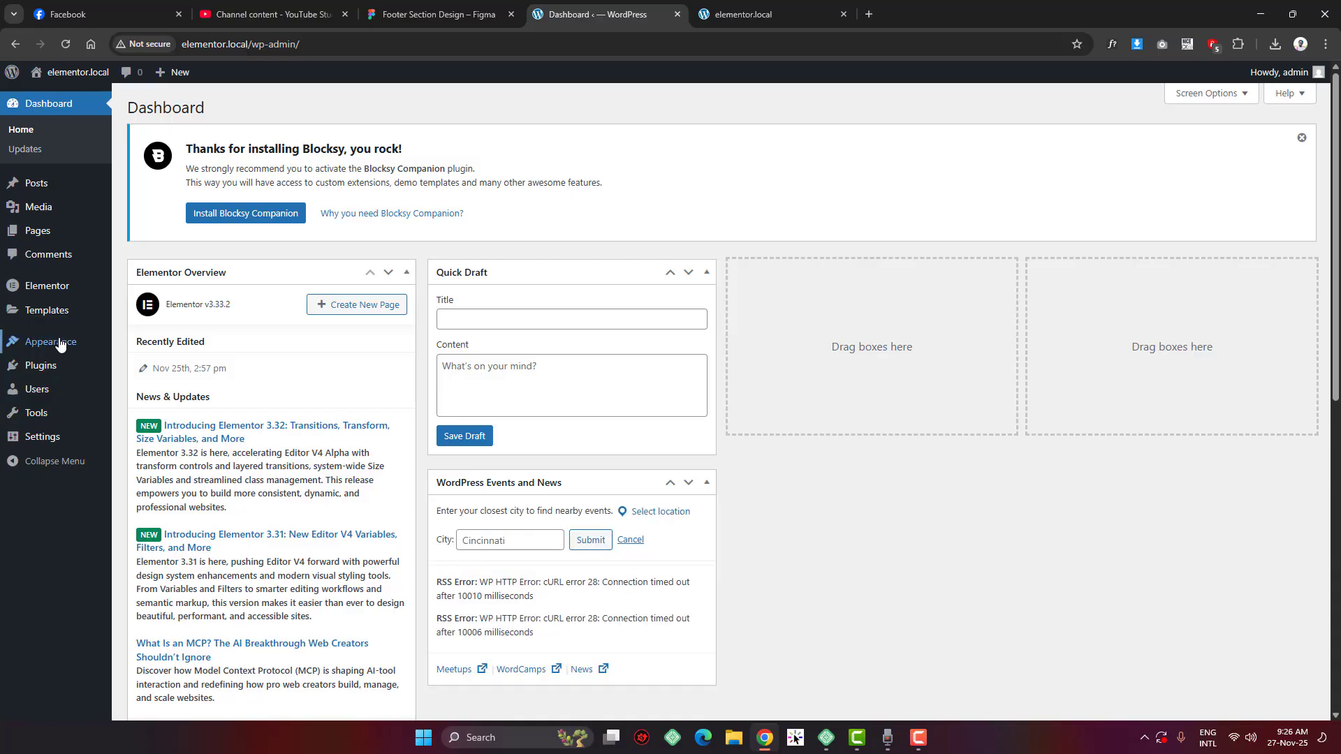
Open the theme's Widgets page and go through its welcome guide to dismiss it
mouse_move(61, 345)
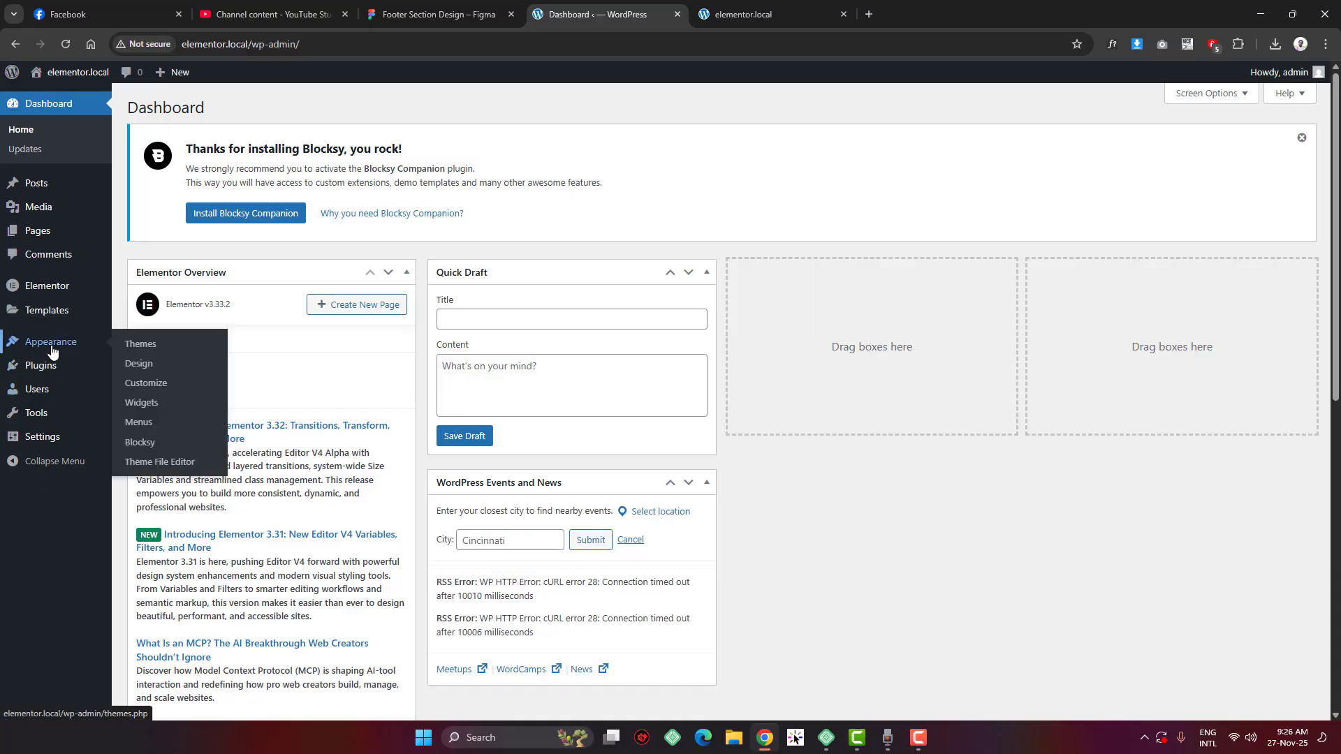
click(142, 403)
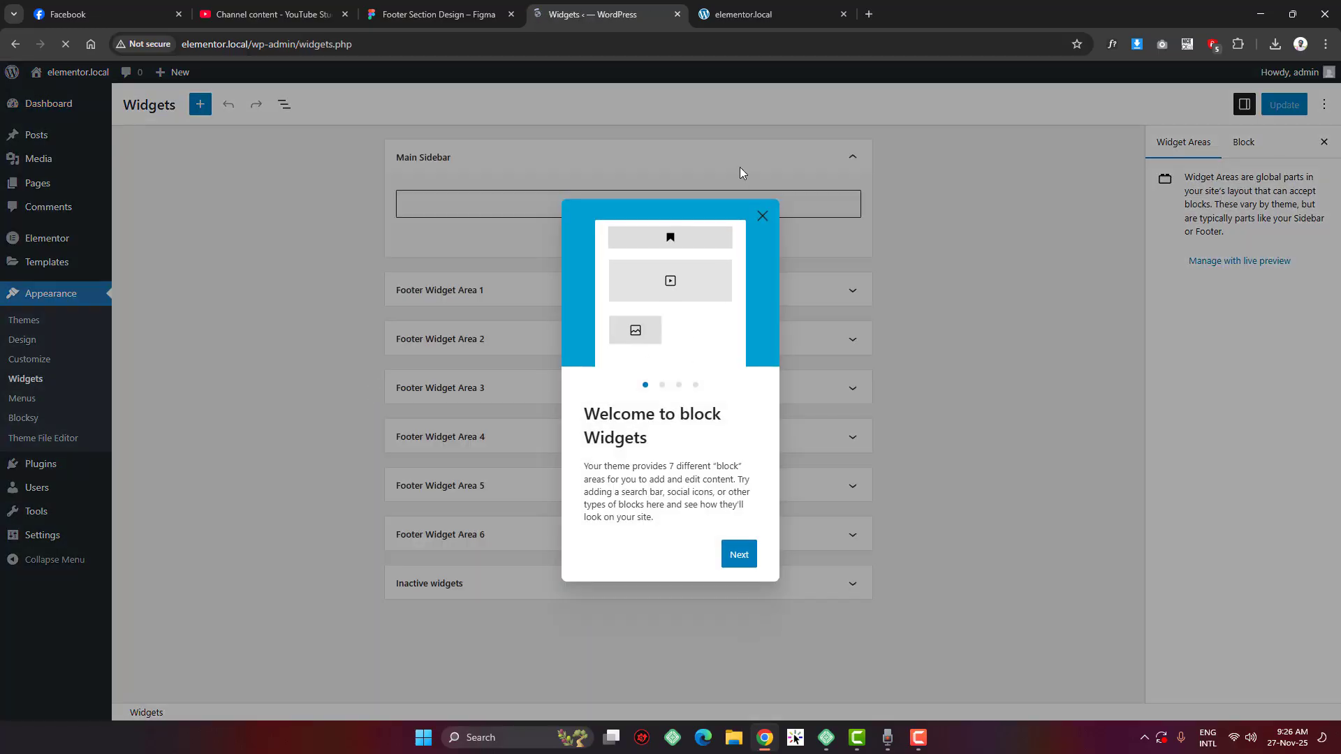
click(747, 563)
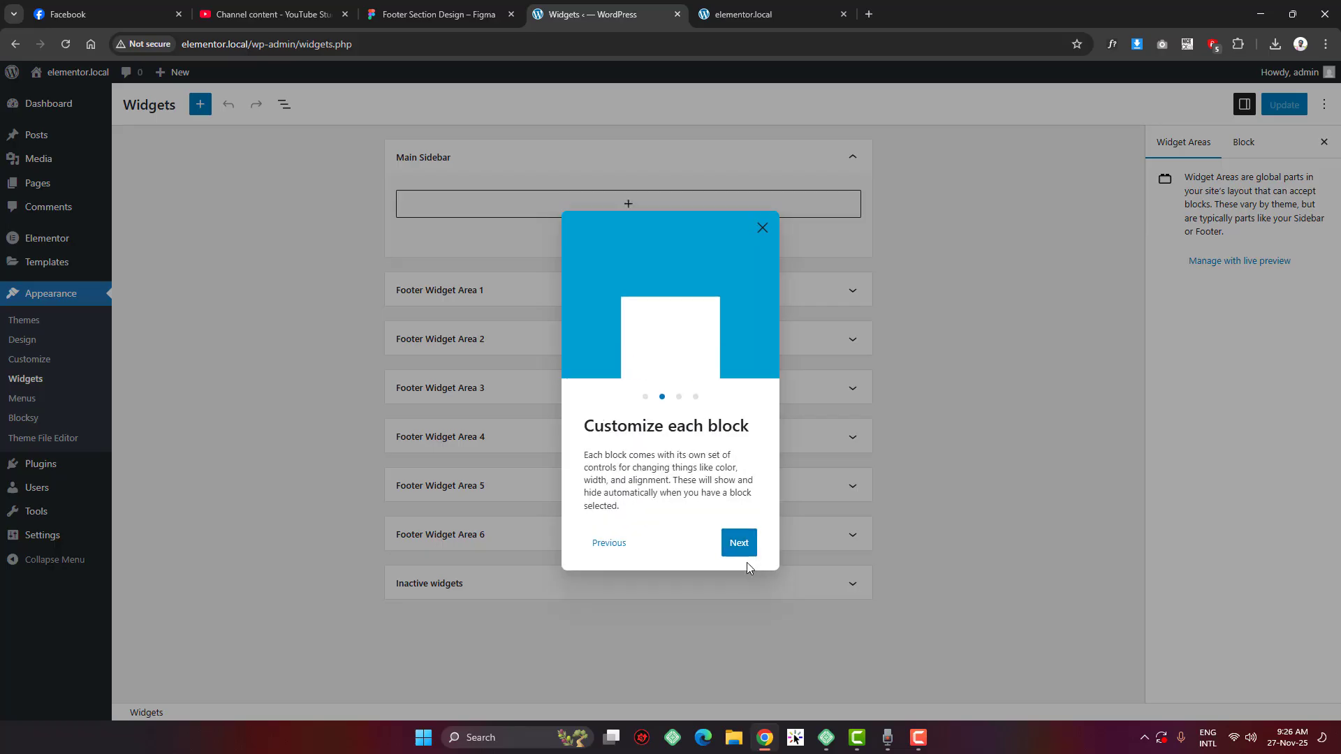
click(748, 546)
click(745, 538)
click(746, 535)
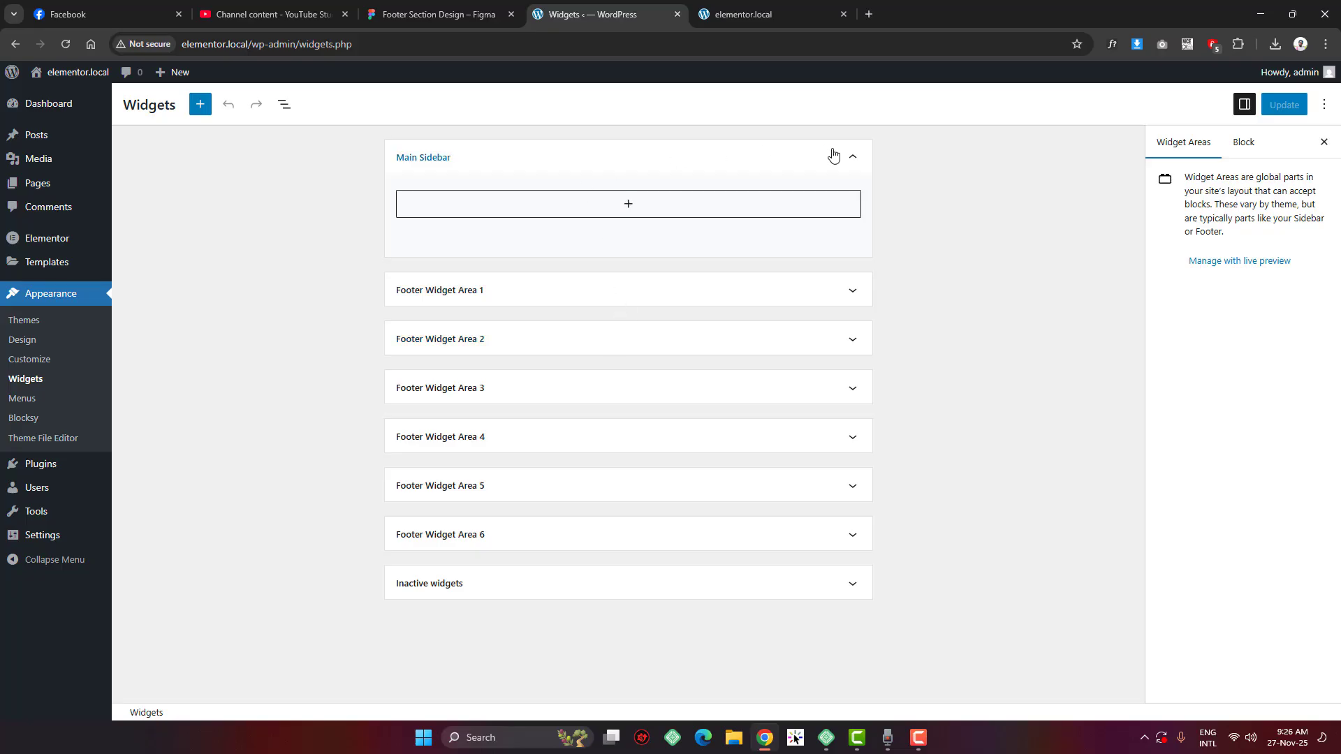
Add an Image block to Footer Widget Area 1 using corelayouts-logo-1-1.png from the media library
click(852, 161)
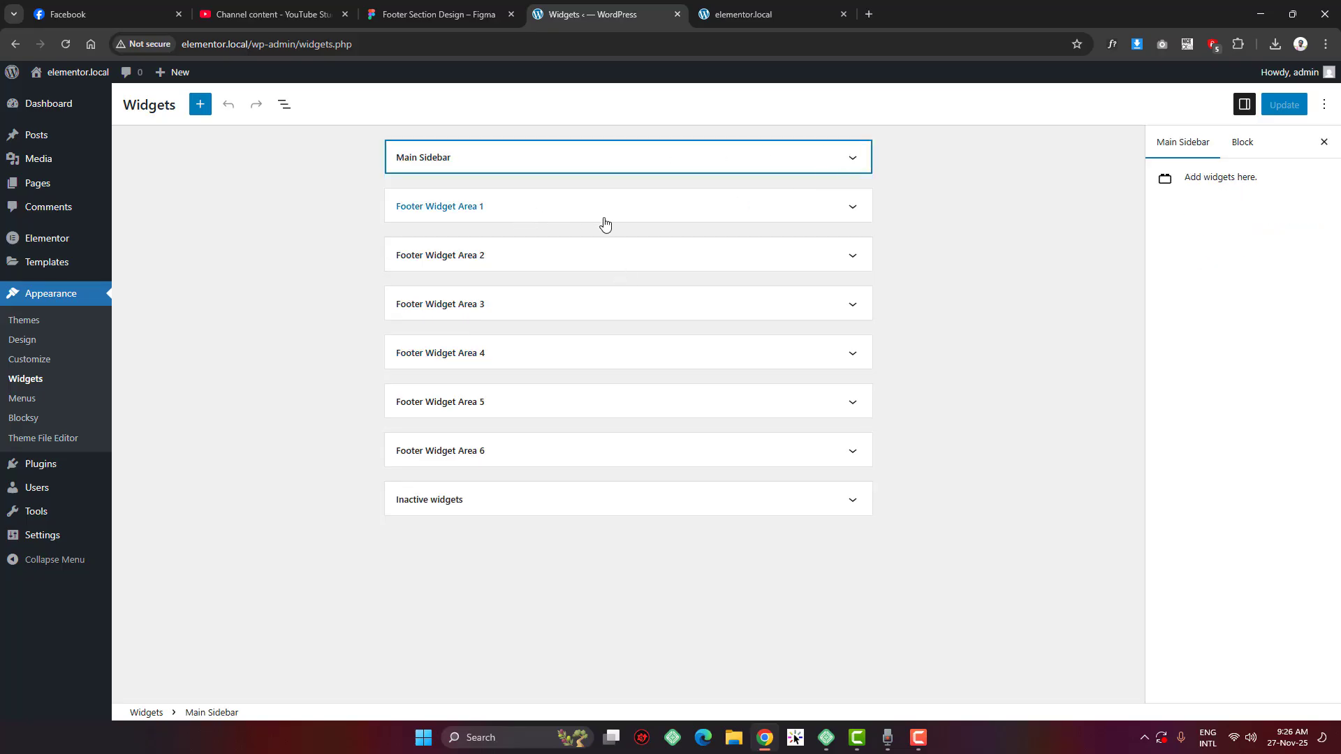
click(682, 212)
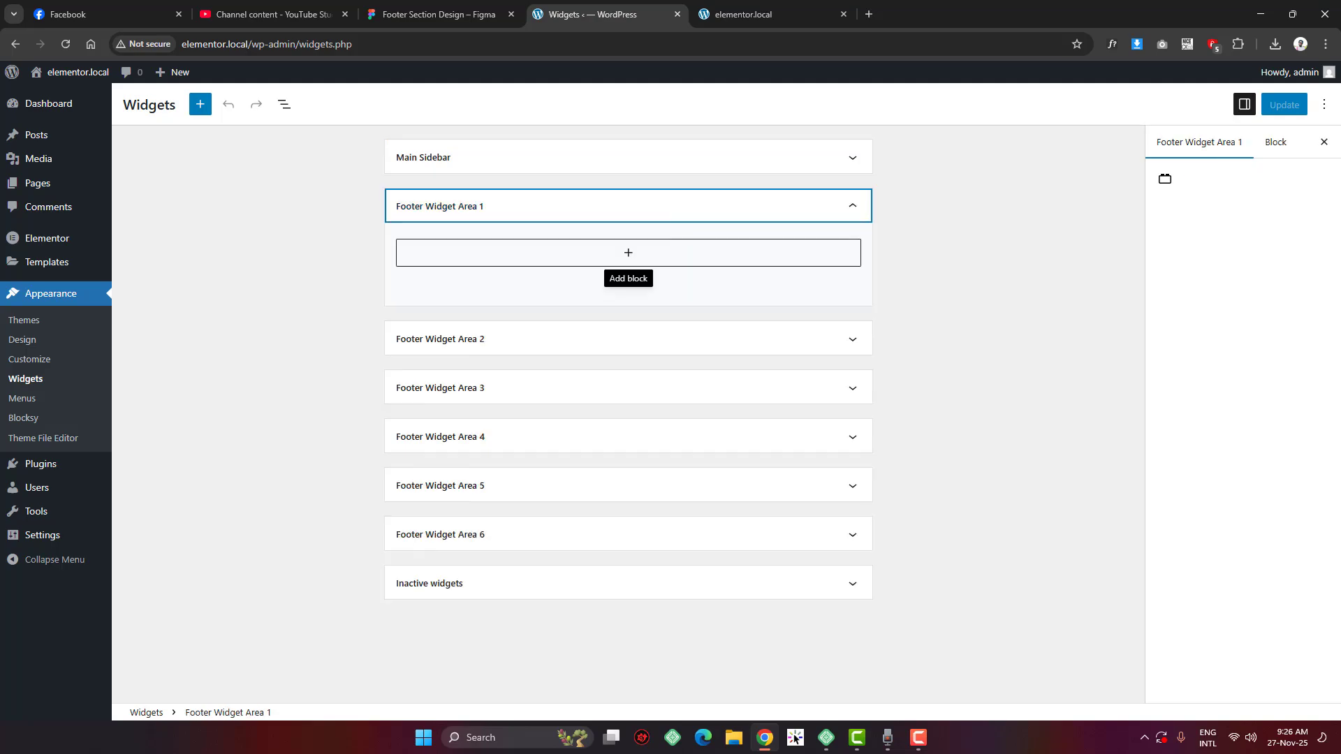
click(437, 14)
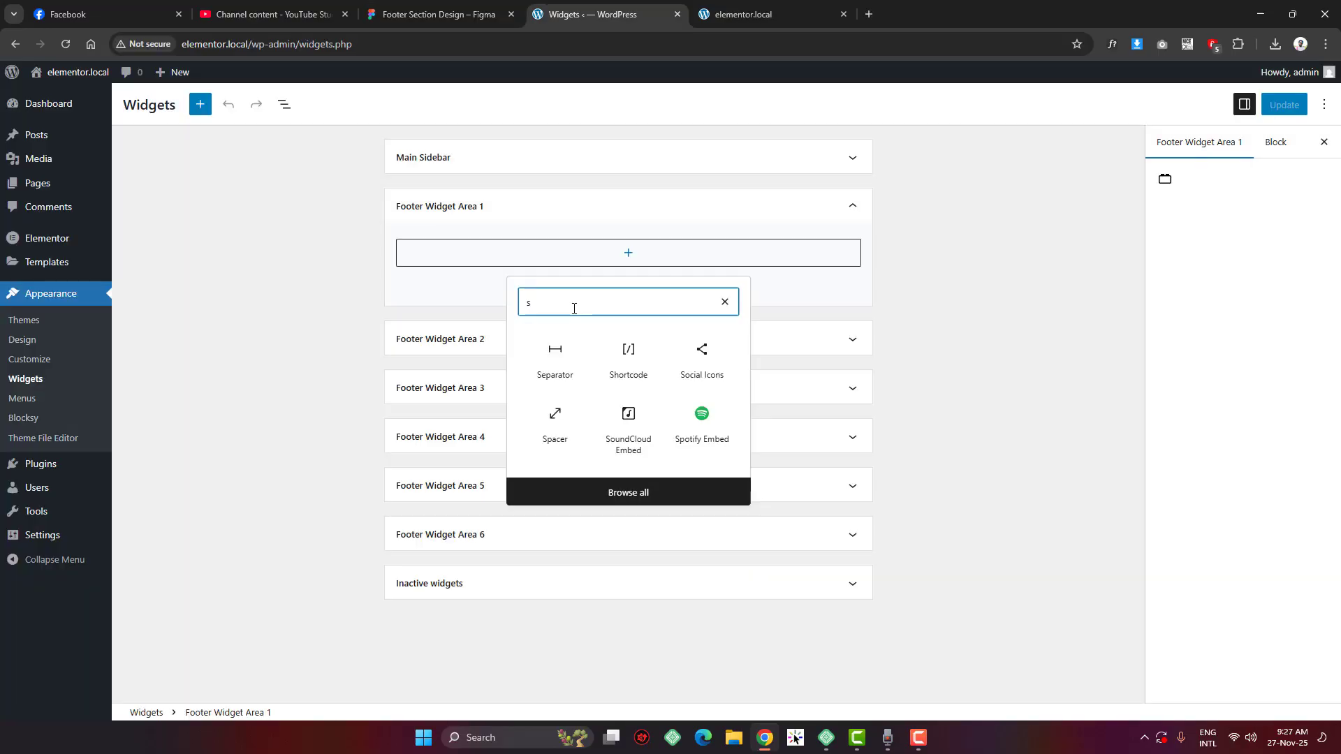
key(BackSpace)
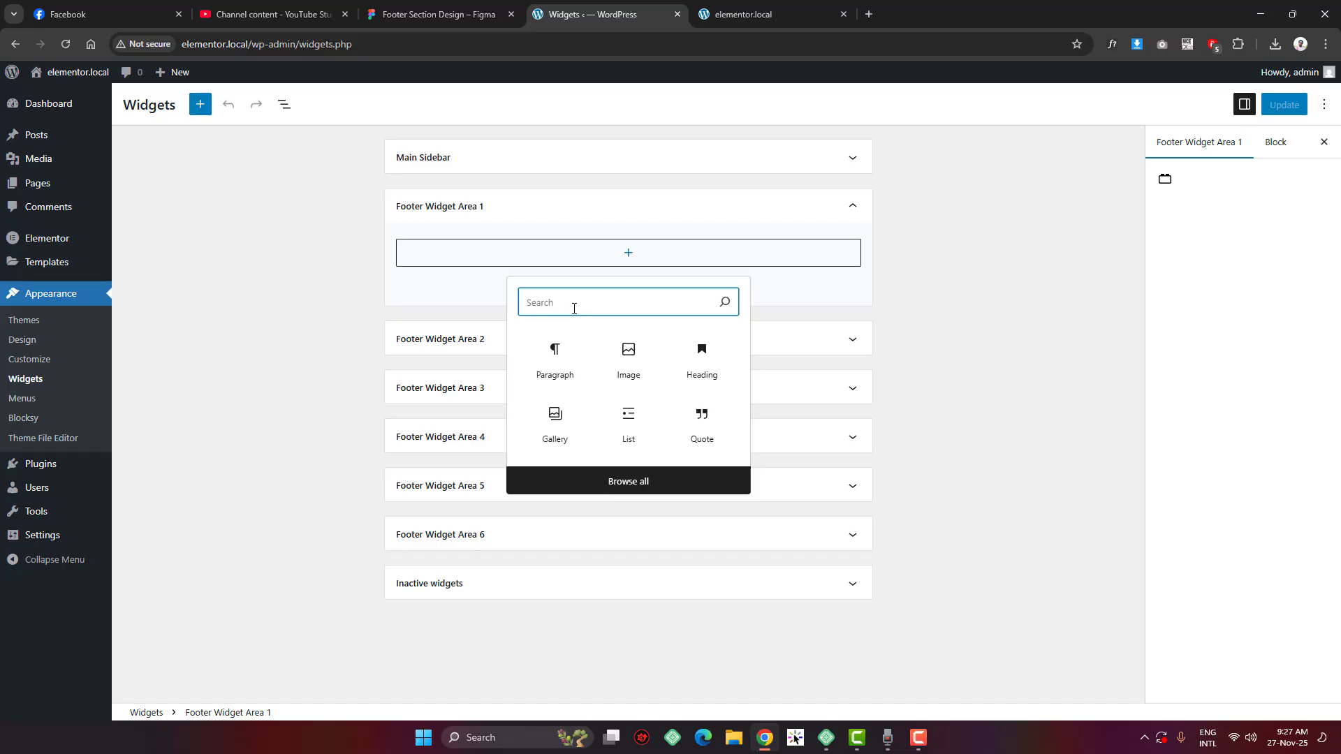
click(618, 359)
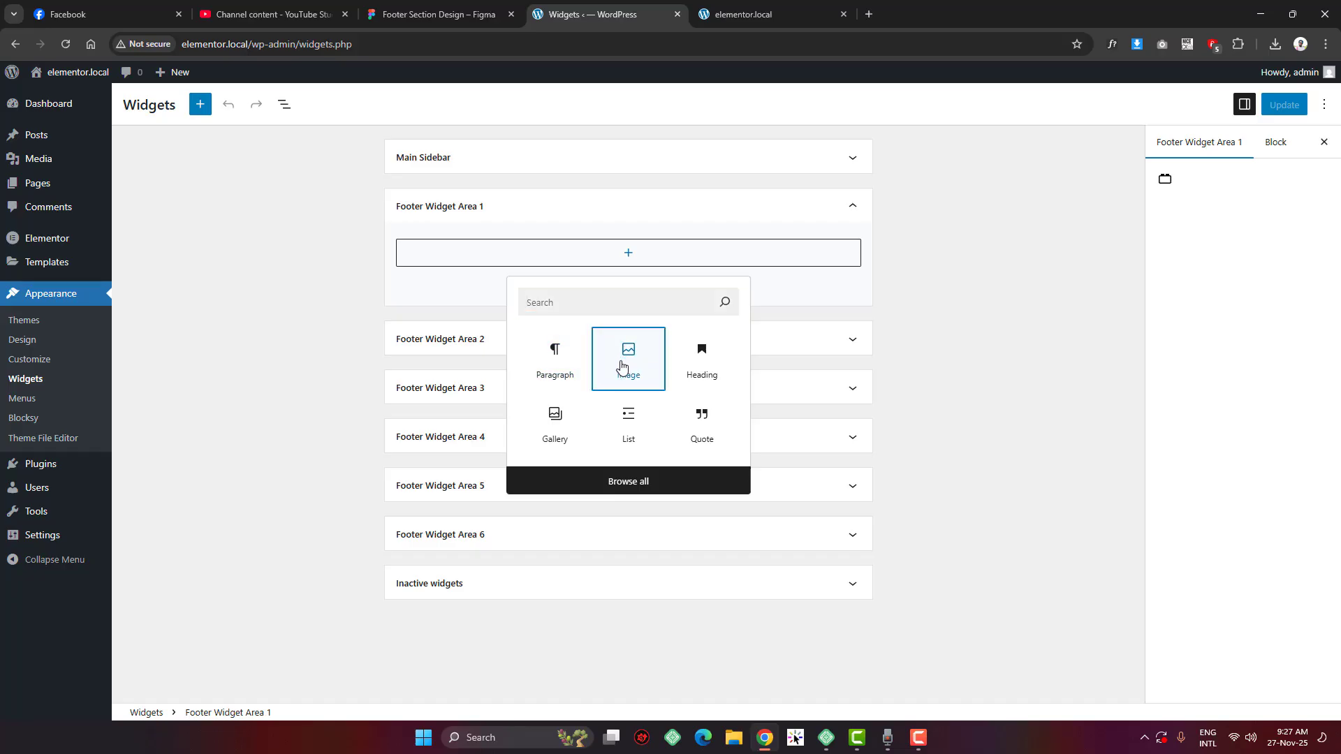
click(500, 322)
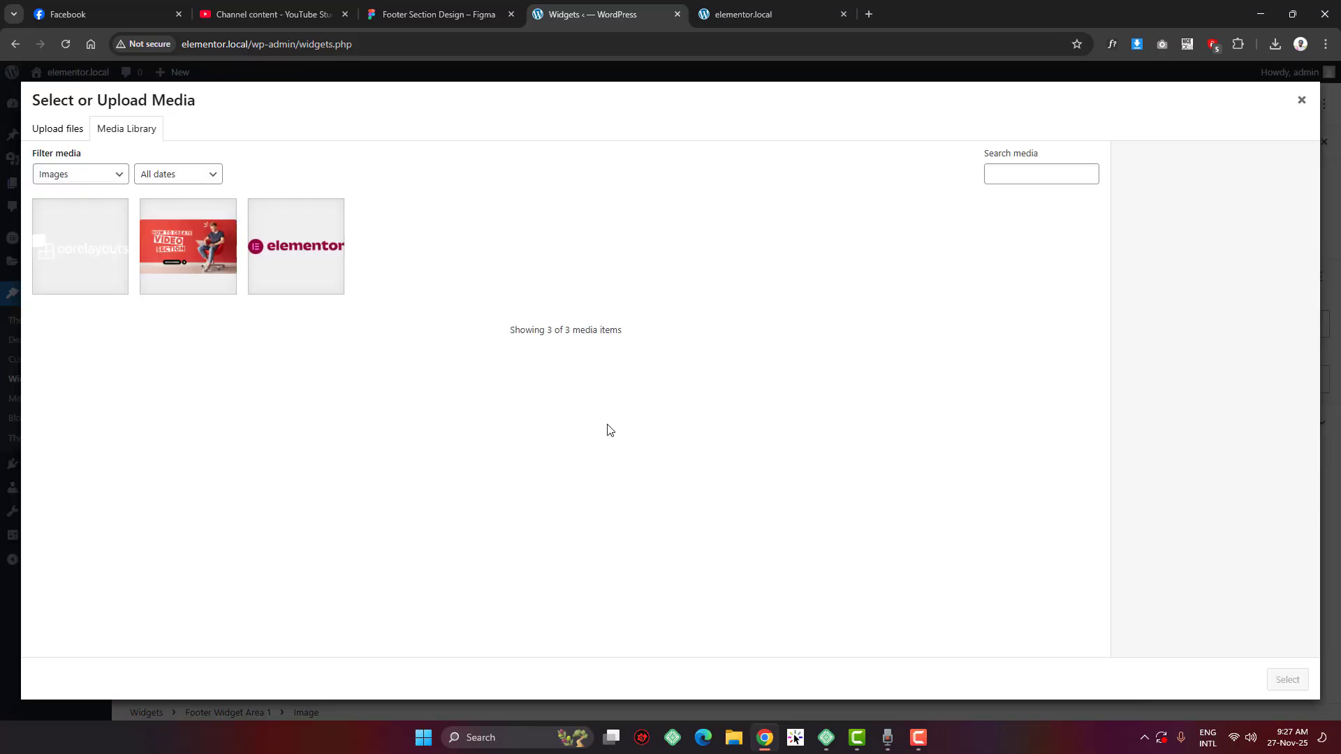
click(102, 254)
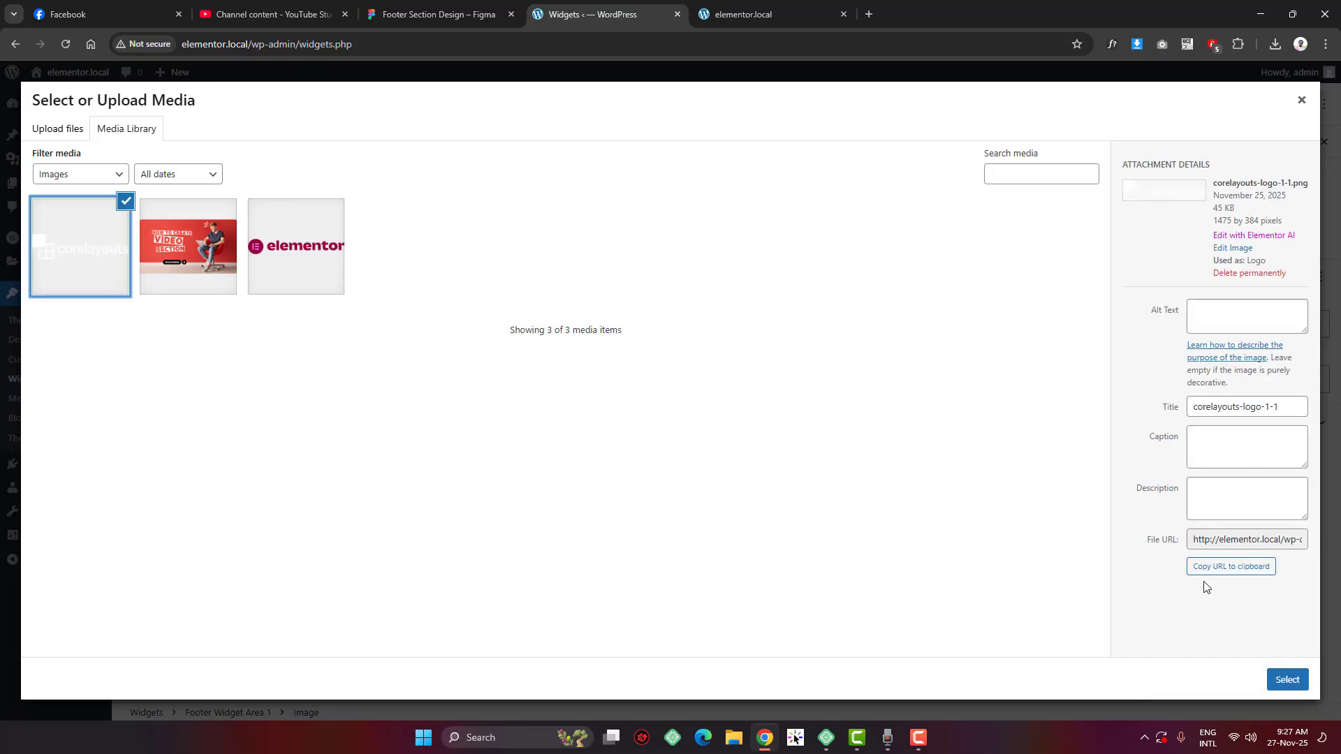
click(1288, 679)
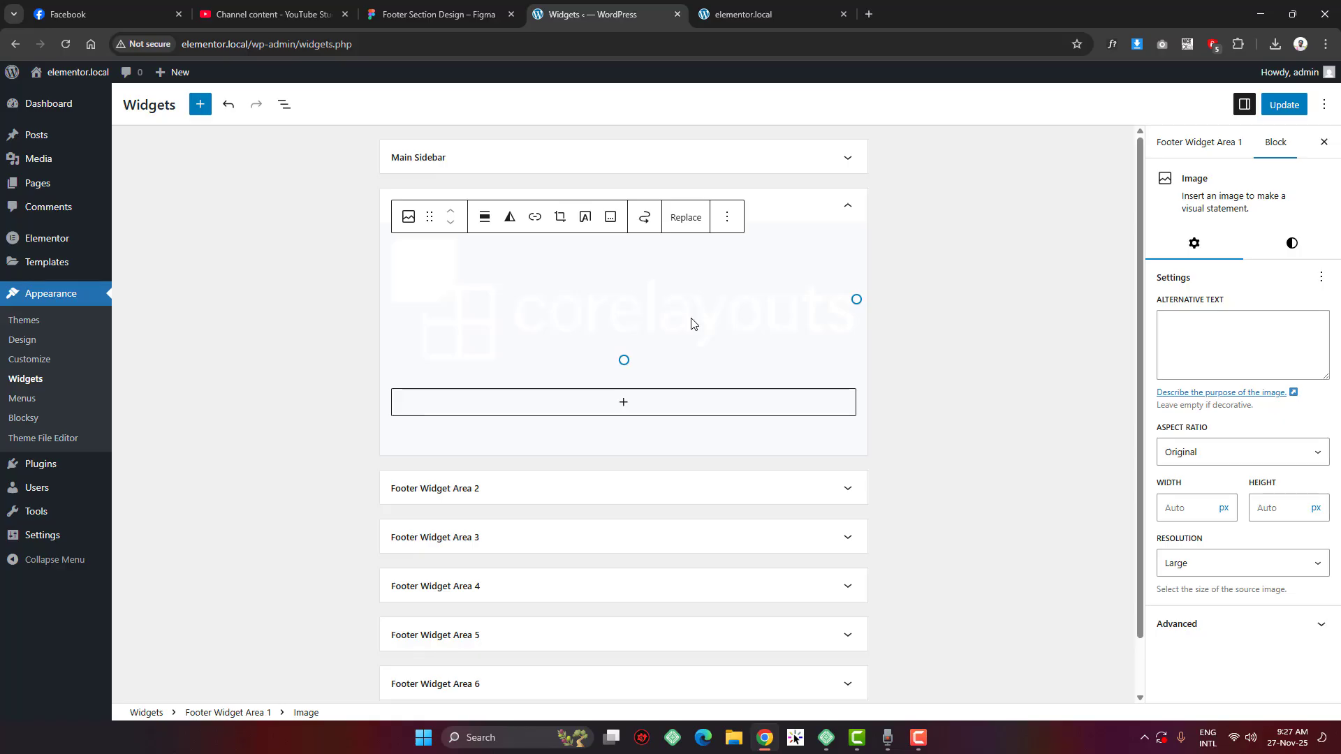
Switch to Figma and copy the fill colour 050718 of the Footer Section Design frame
click(743, 13)
click(518, 11)
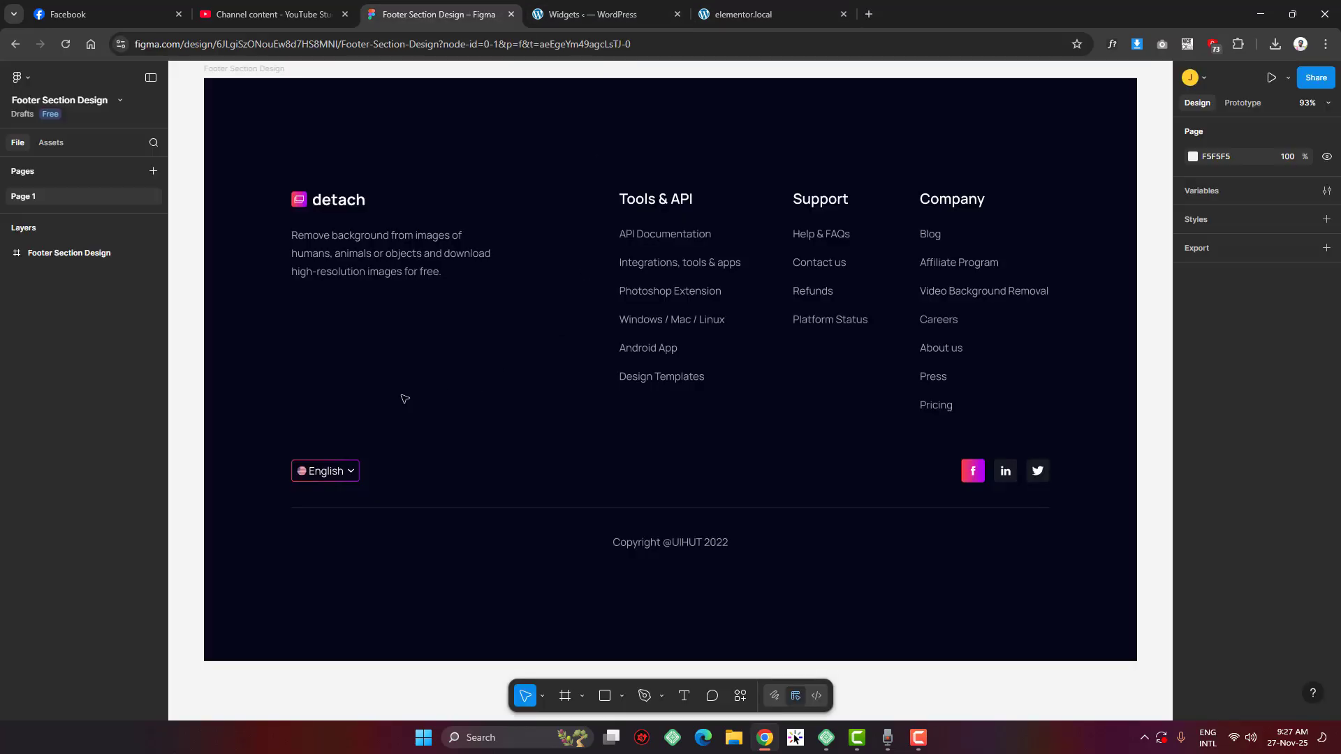
click(360, 361)
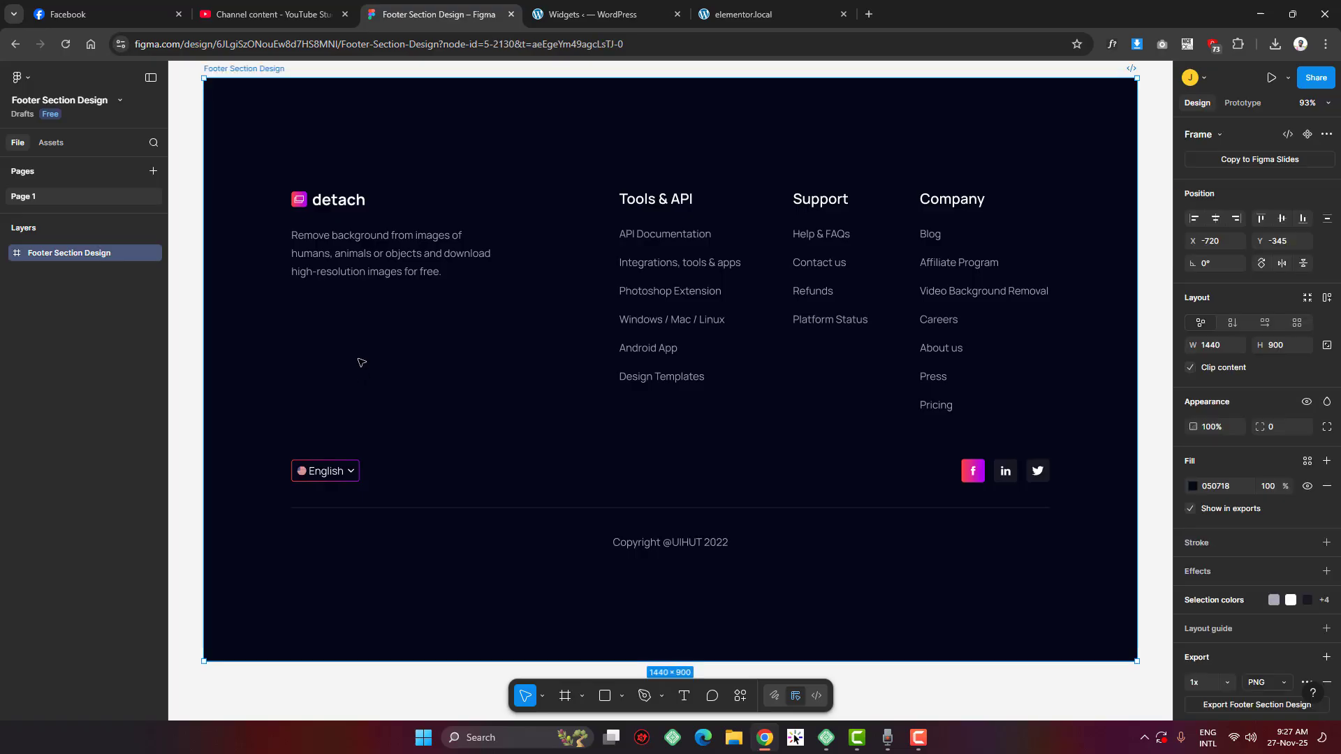
click(375, 369)
click(409, 397)
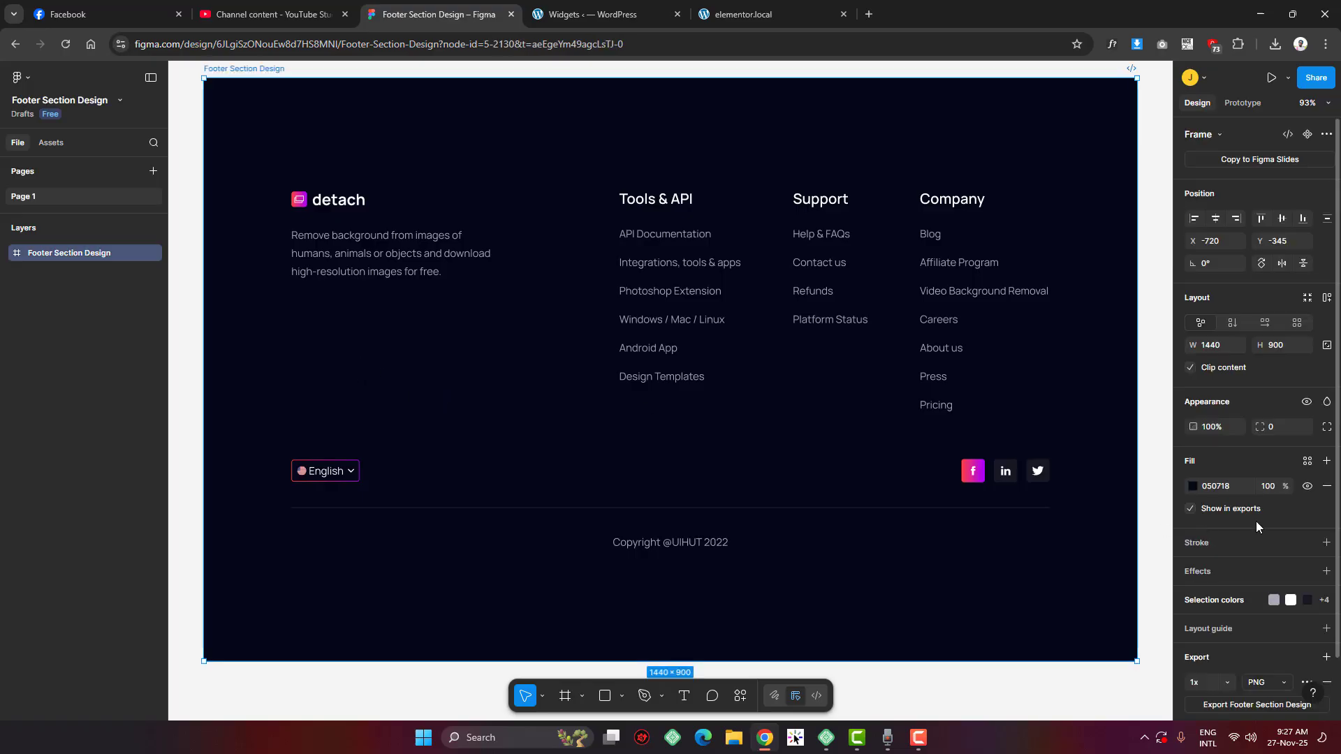
click(1208, 489)
key(ctrl+c)
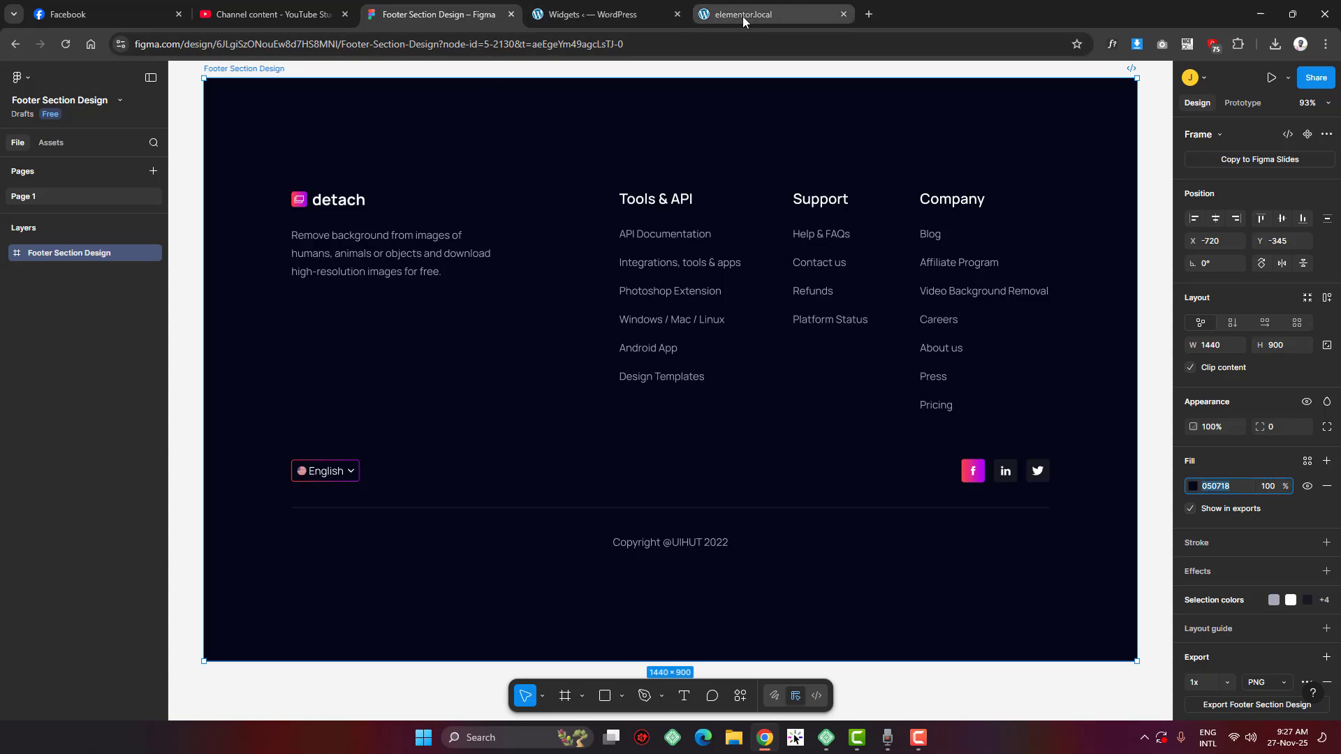
Return to the WordPress Widgets page and set the footer logo image's resolution to Full Size
click(591, 14)
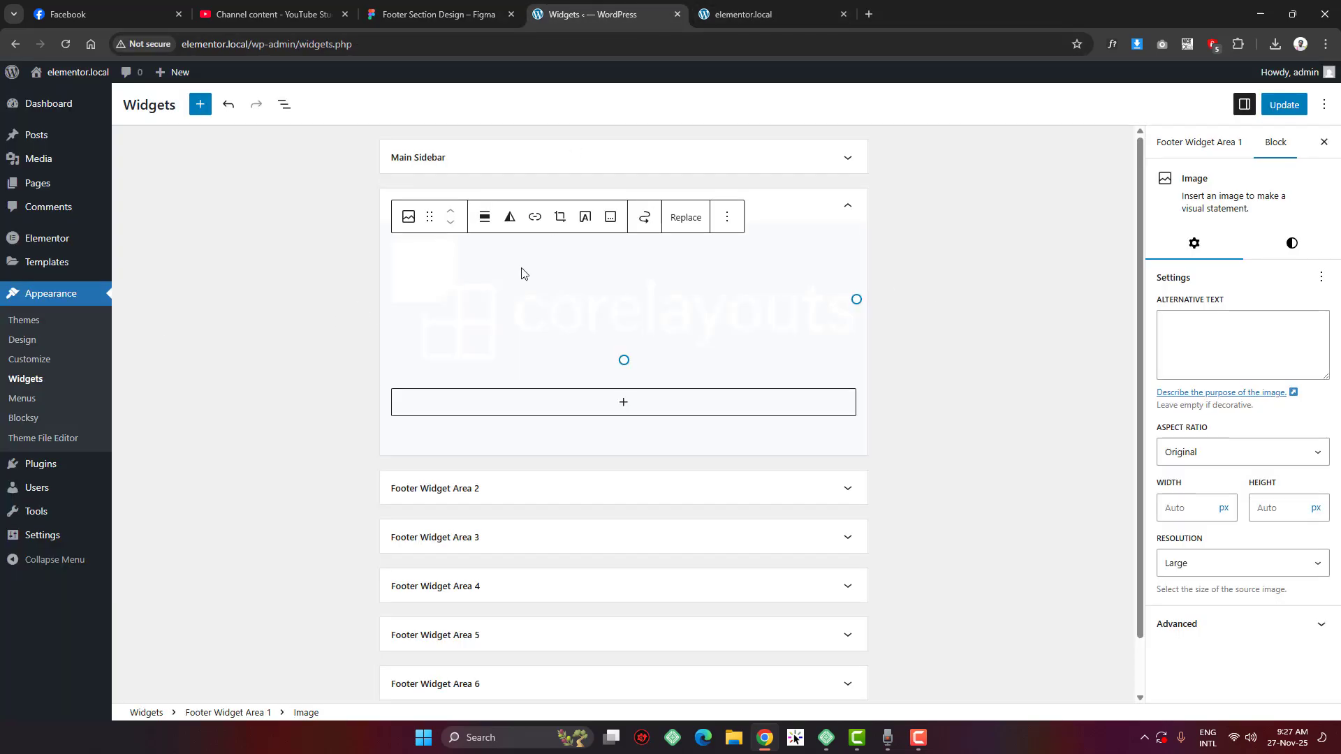
click(1291, 248)
click(1194, 243)
click(1201, 573)
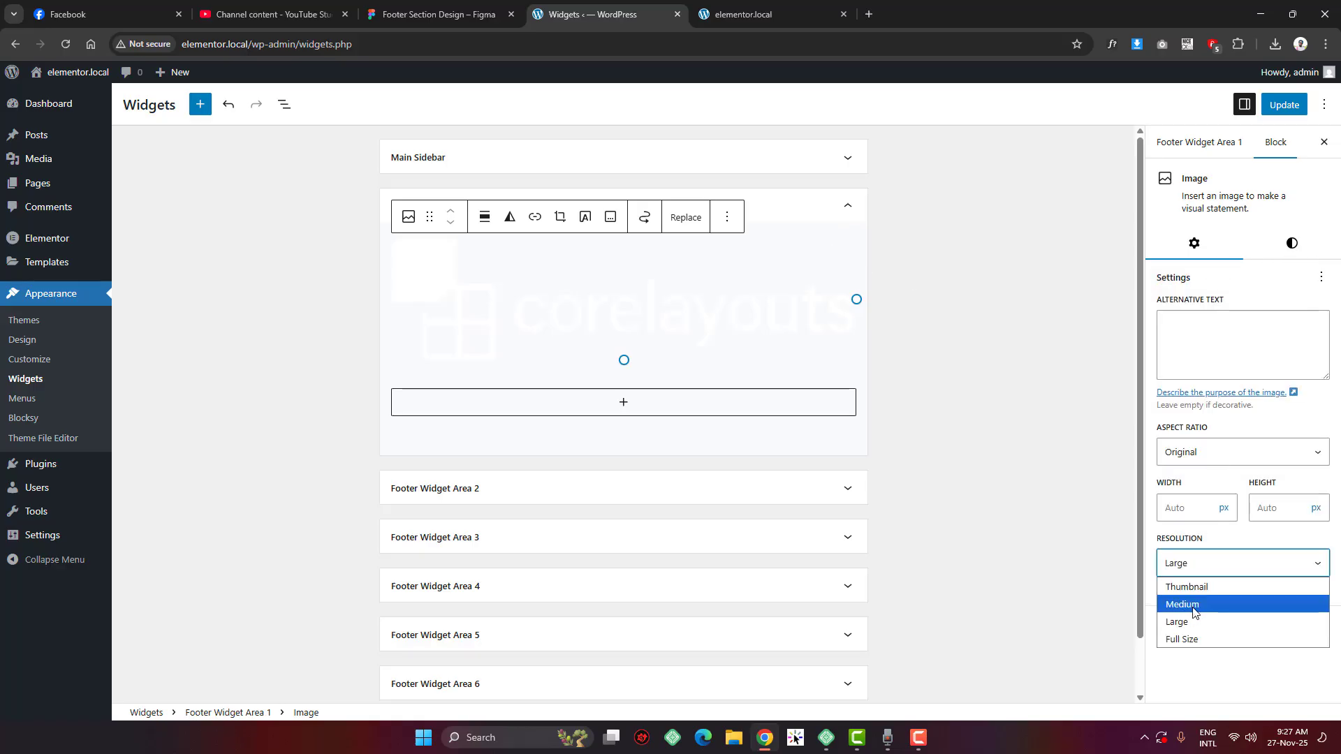
click(1192, 636)
Show the block List View and wrap the logo image in Footer Widget Area 1 in a Group
click(1293, 246)
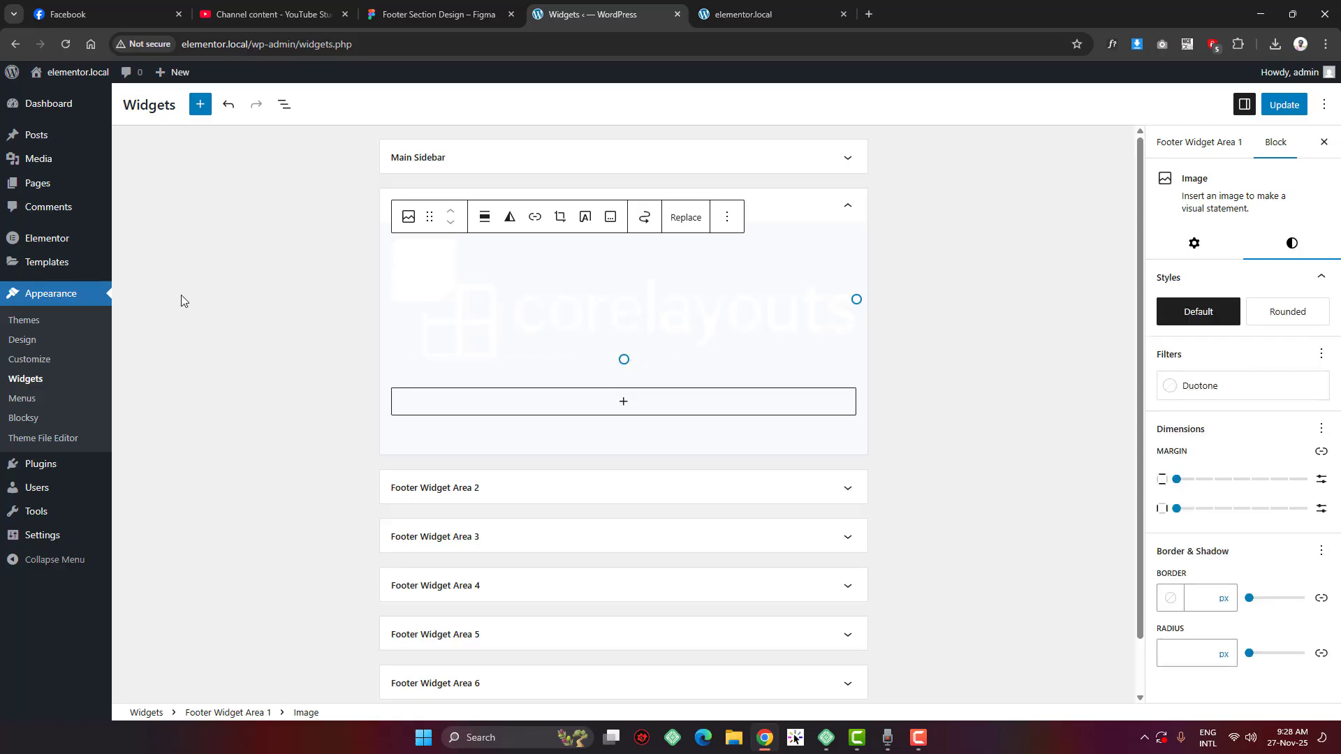
click(284, 104)
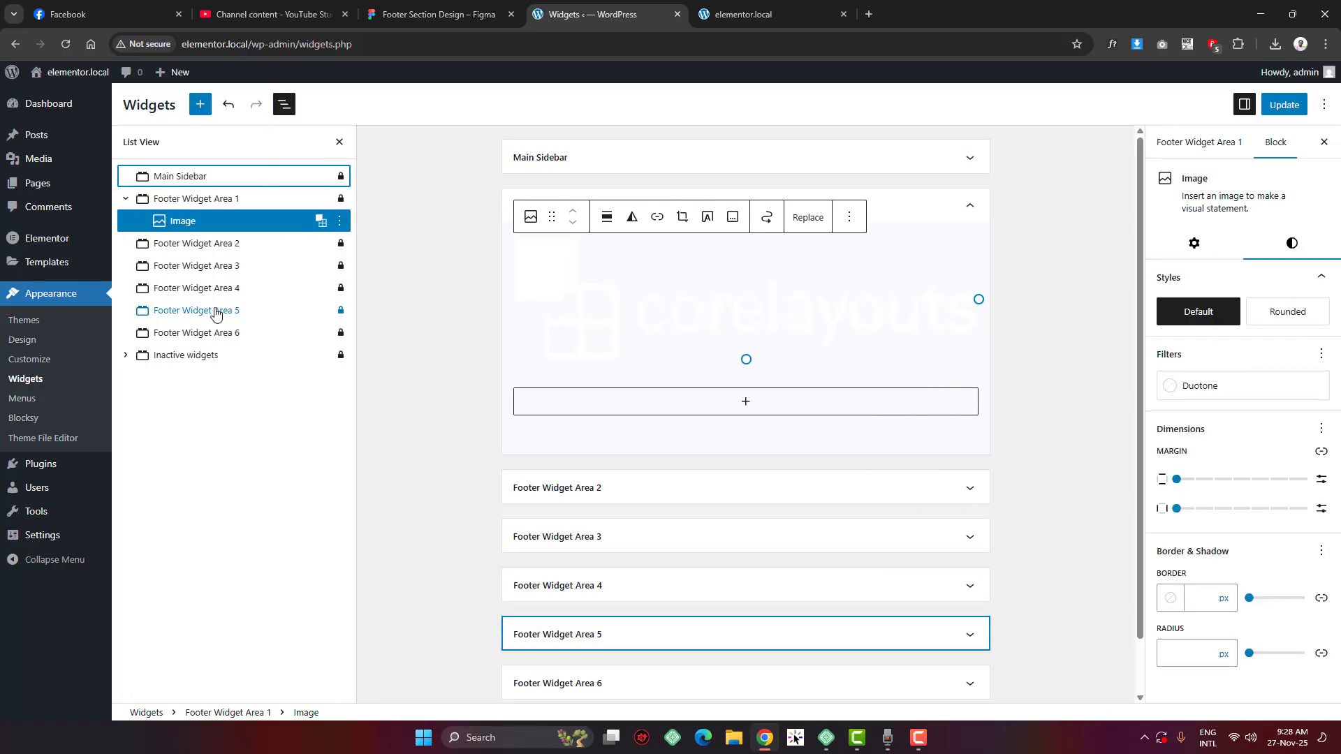
click(193, 199)
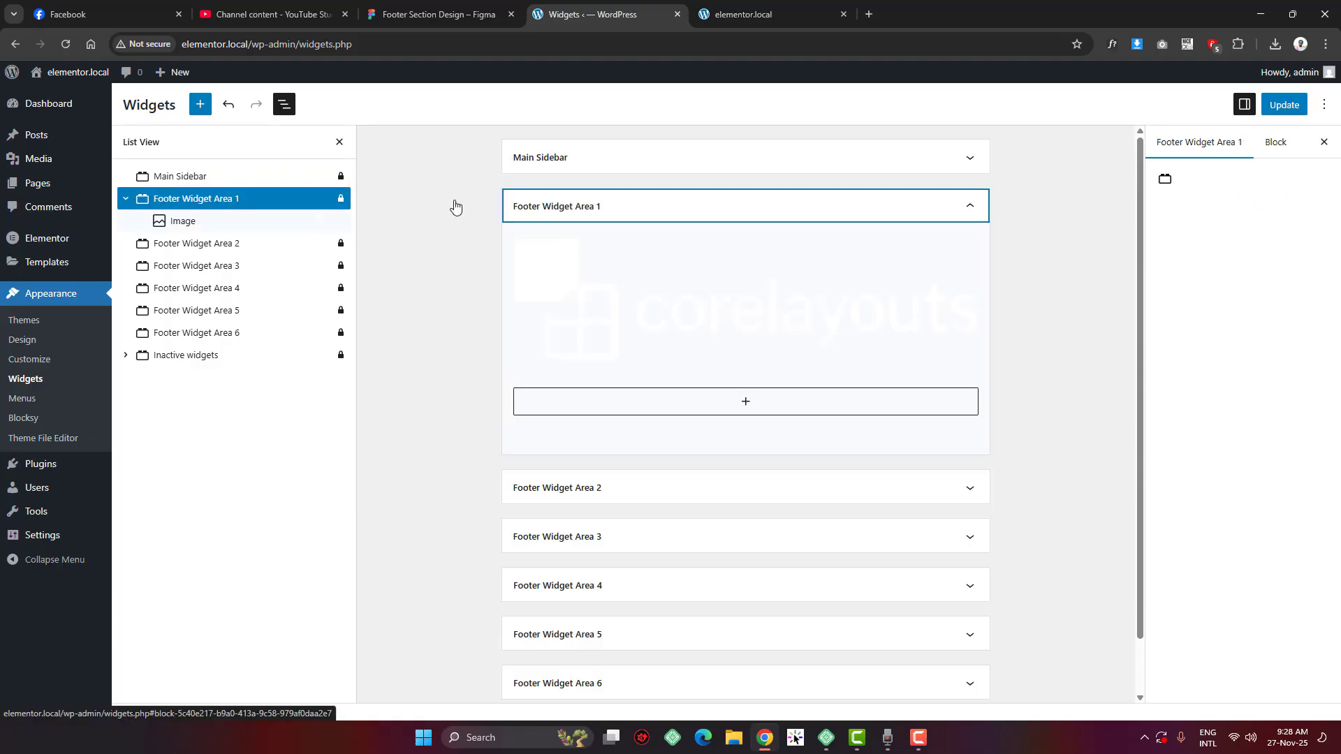
click(196, 221)
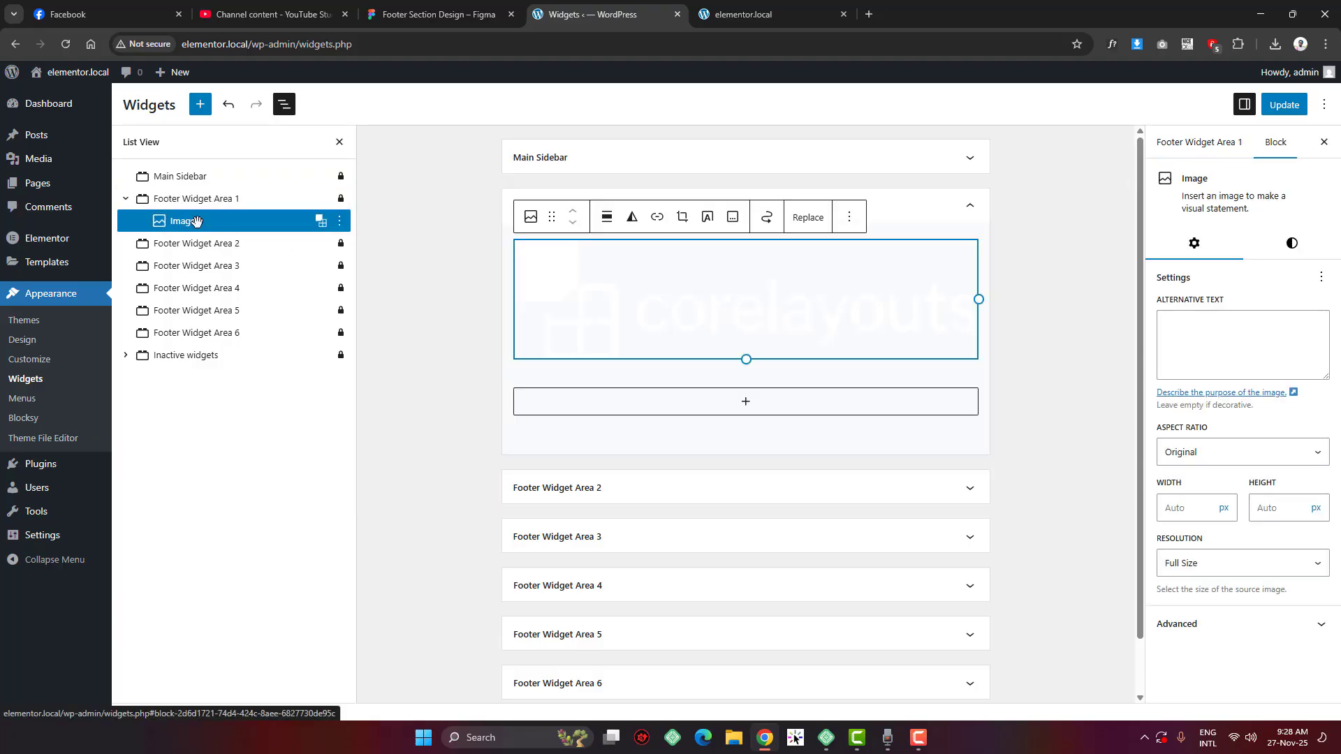
click(1294, 243)
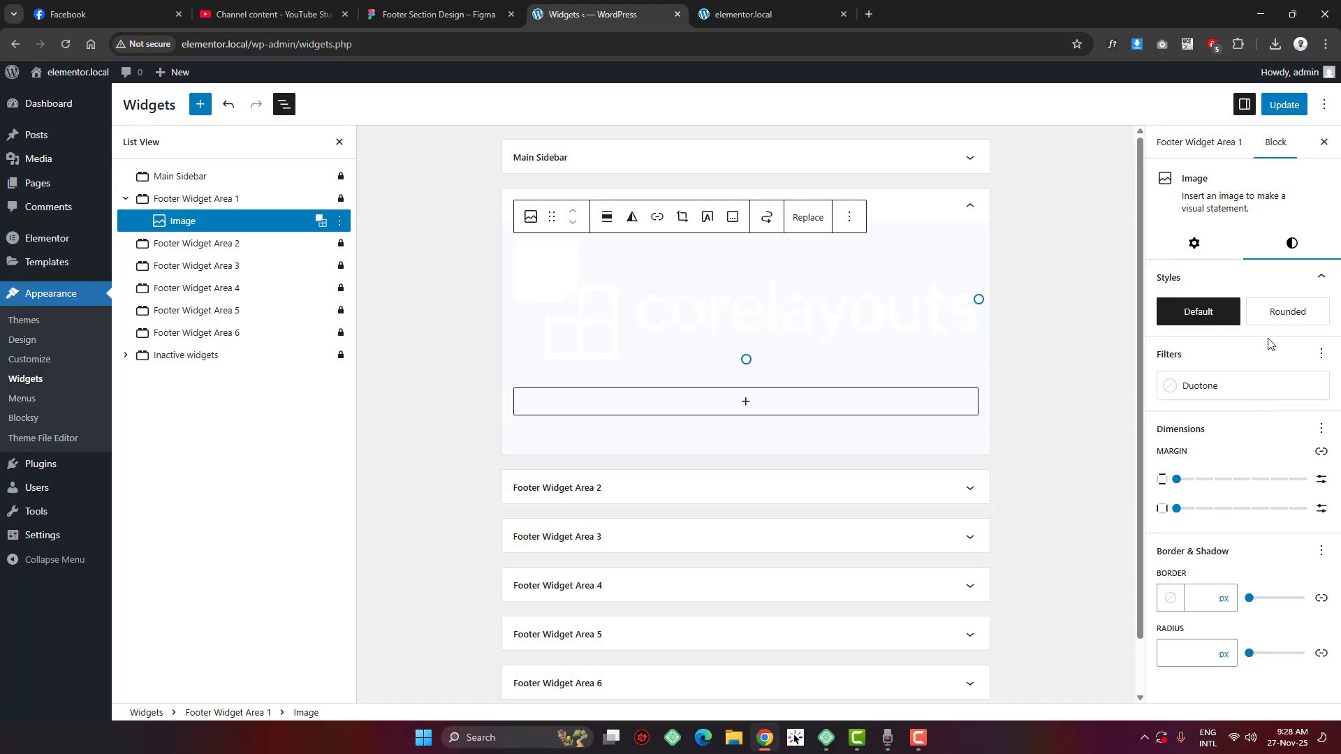
click(340, 221)
click(365, 481)
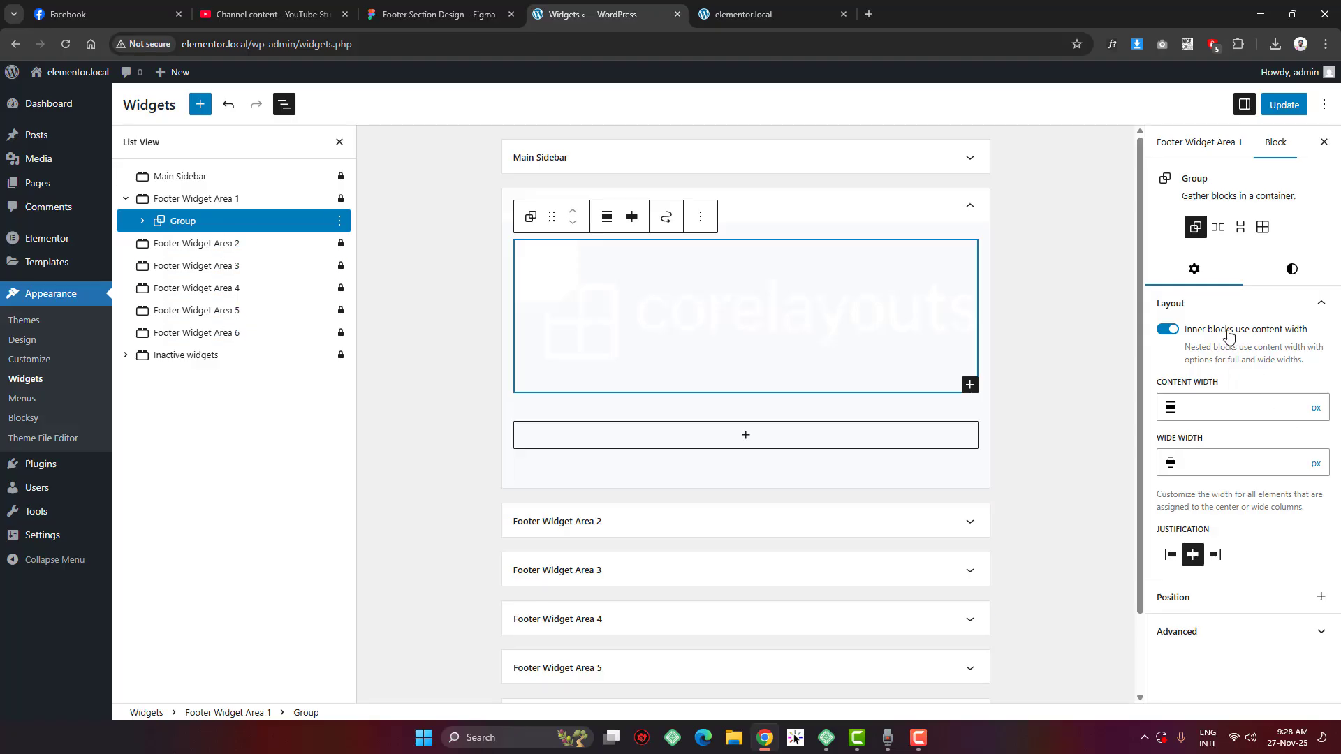
Turn off content width for the Group's inner blocks and set the Group's background colour to 050718
click(1165, 330)
click(1292, 269)
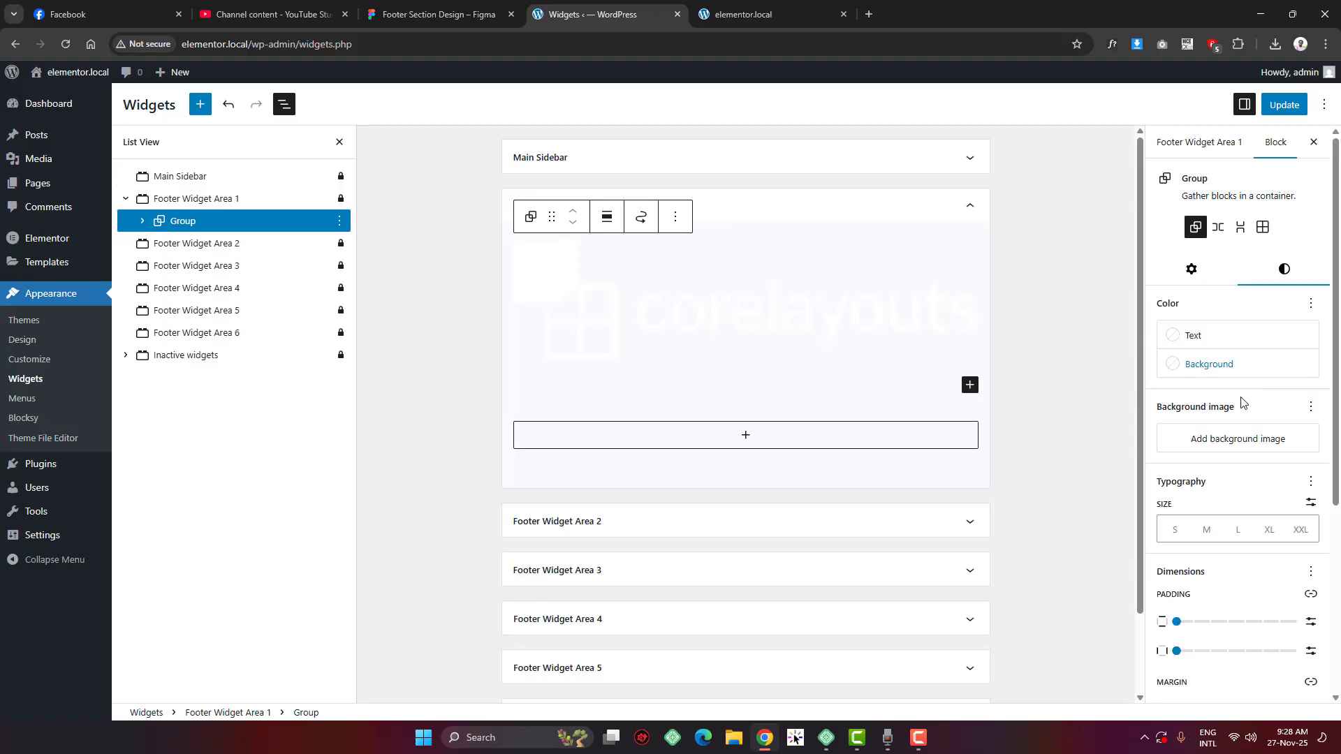
click(1209, 364)
click(1033, 434)
double_click(823, 644)
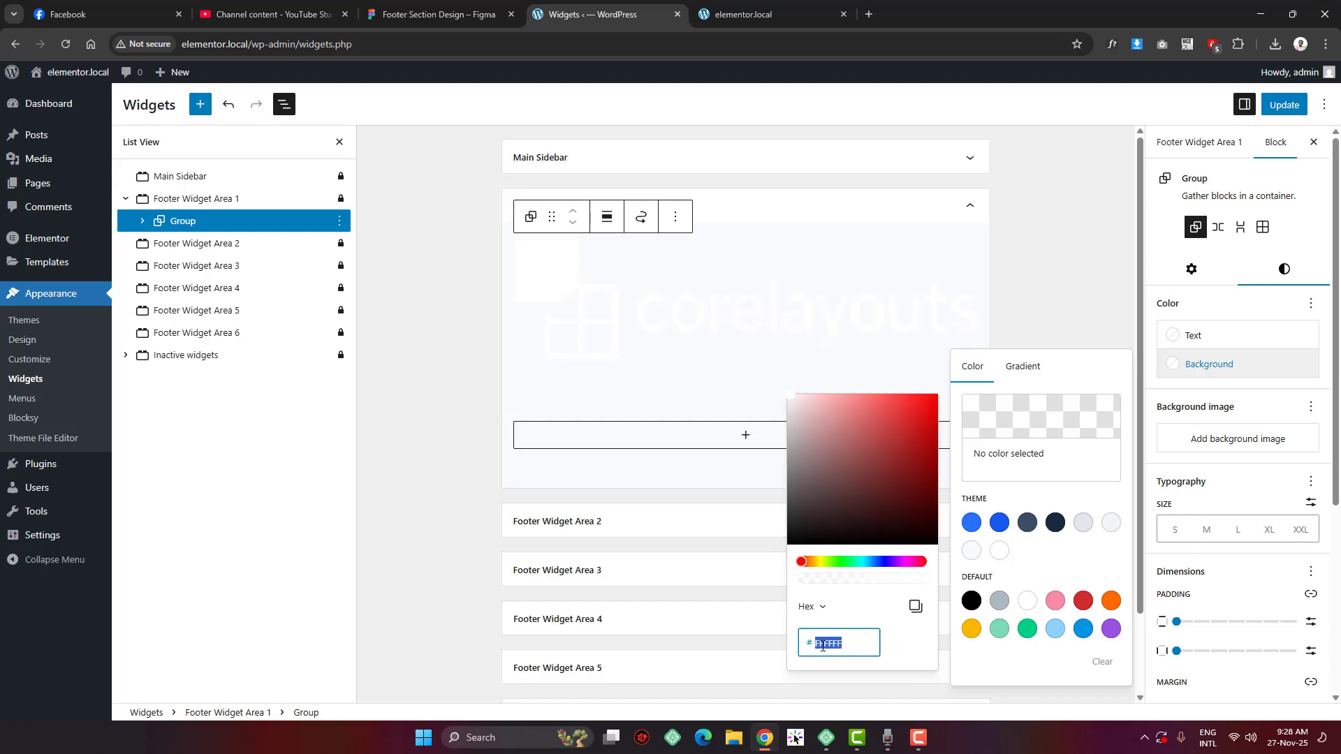
key(ctrl+v)
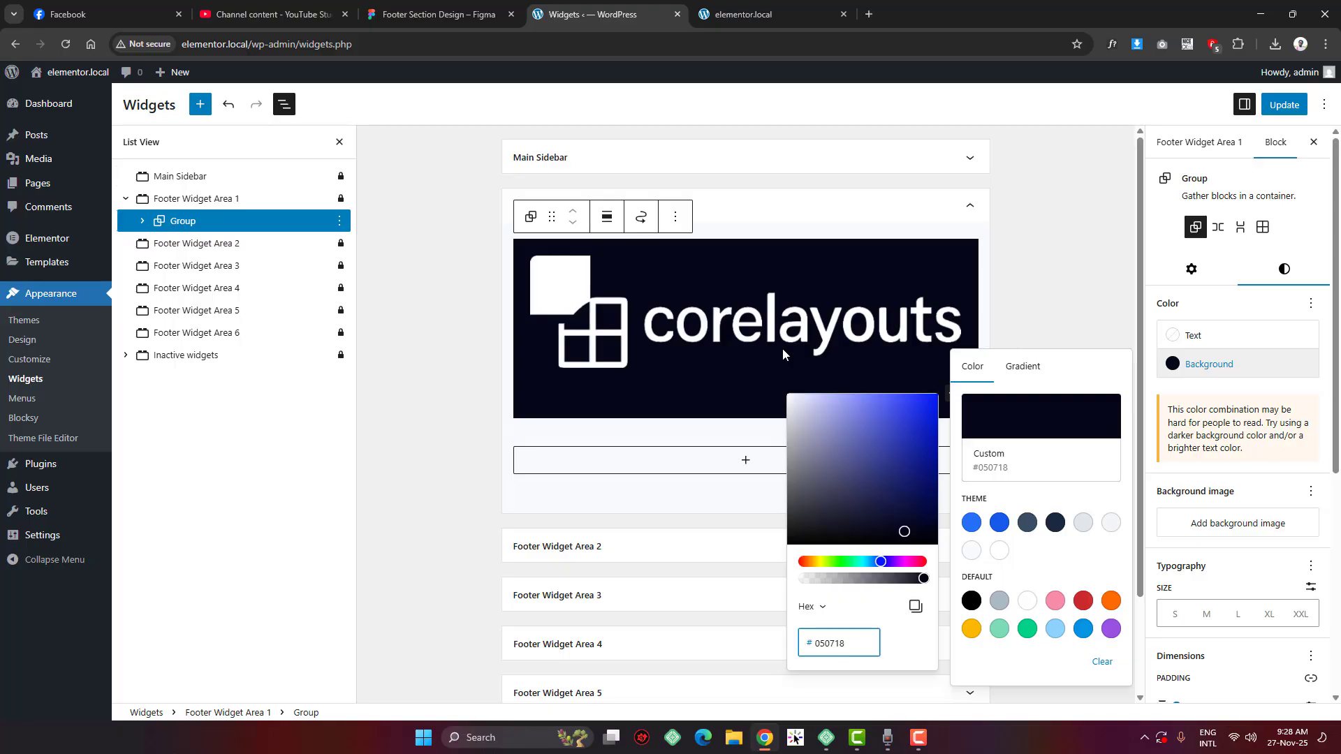
Set the width of the corelayouts logo image in Footer Widget Area 1 to 120 px
click(725, 308)
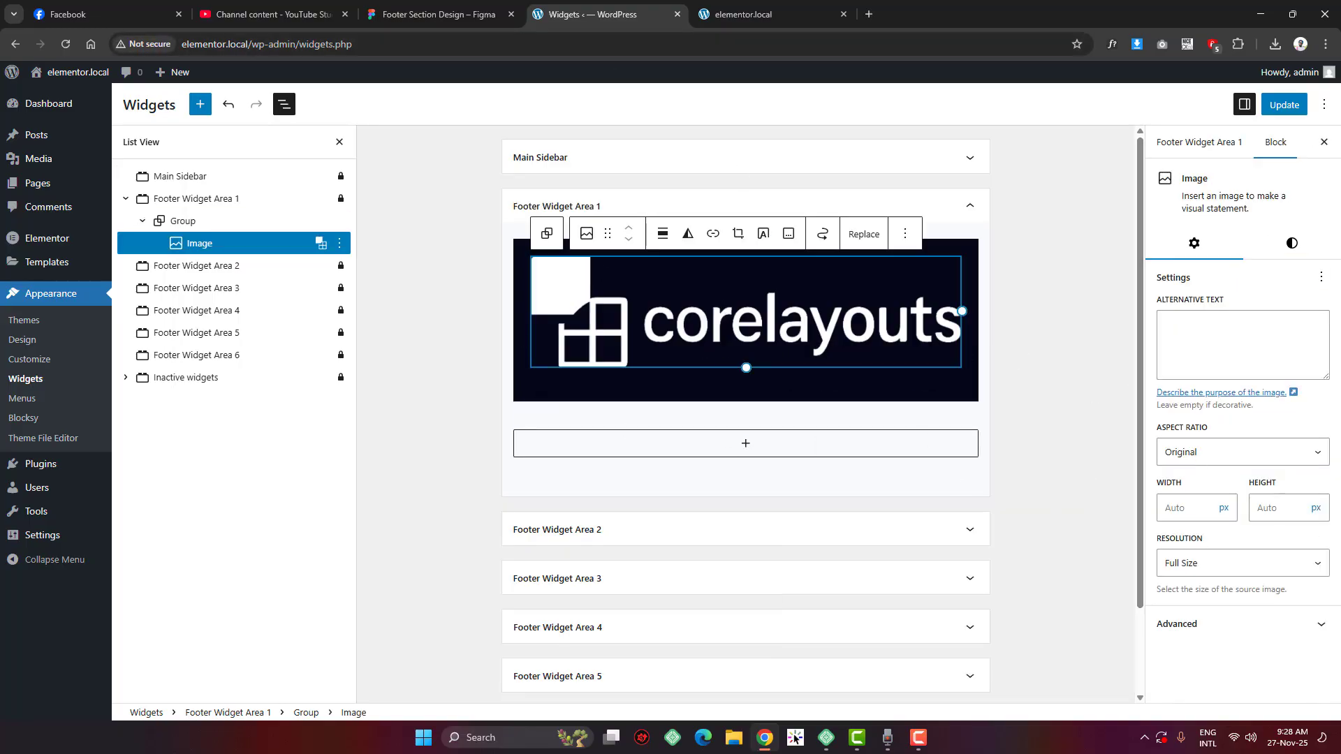
click(1178, 515)
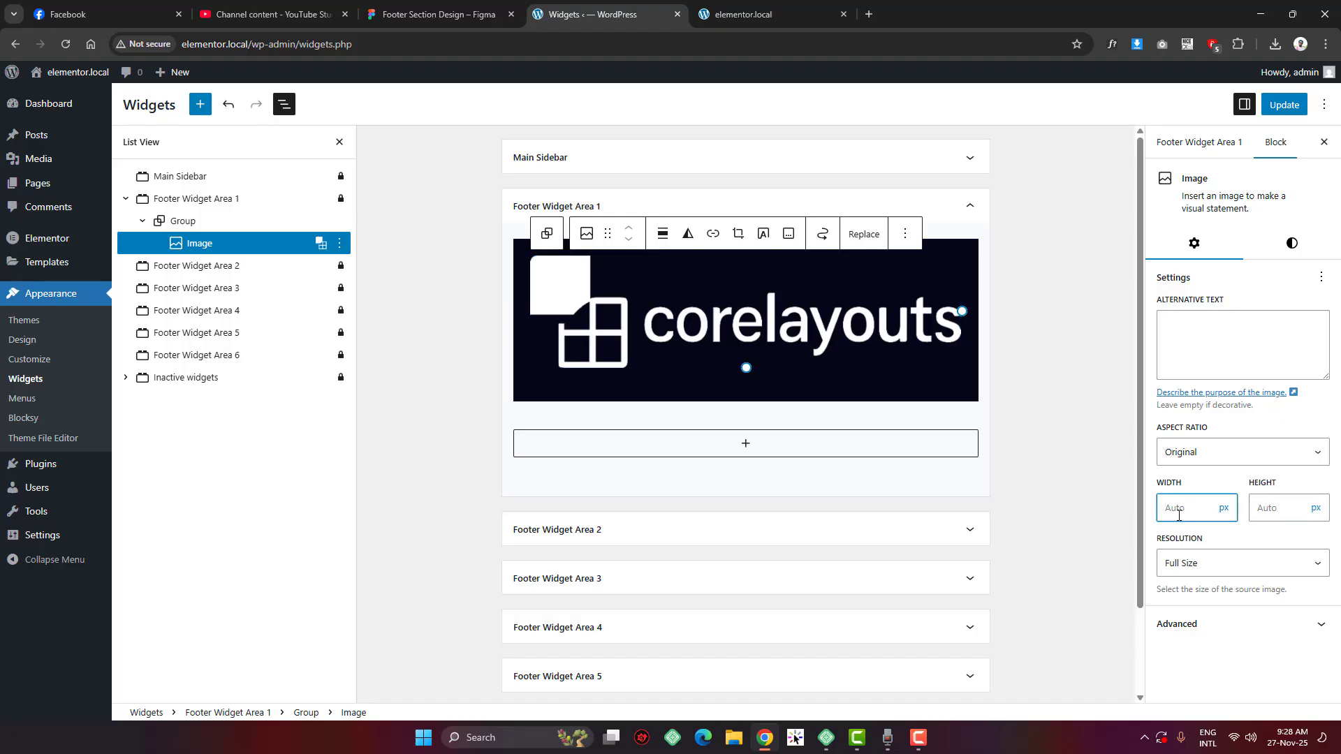
text(120)
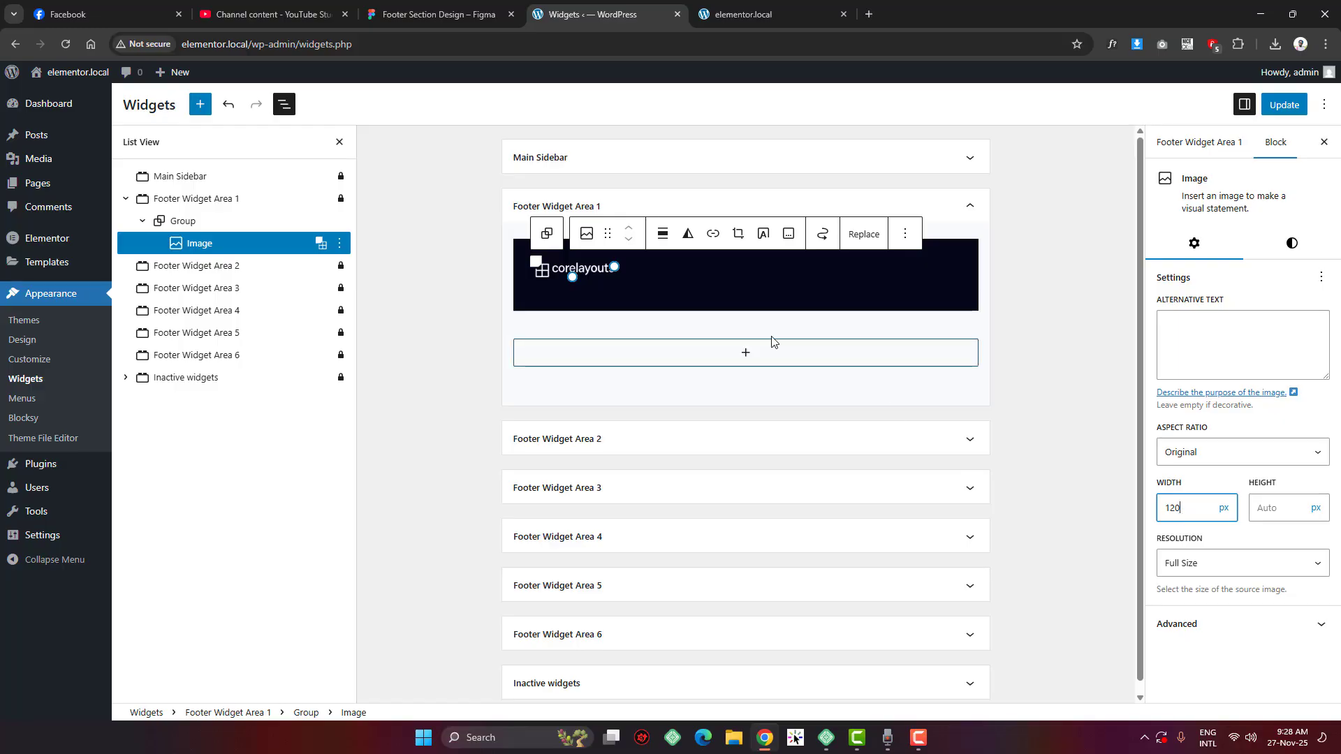
Switch to Figma and copy the "Remove background from images of humans..." description text below the detach logo
click(755, 5)
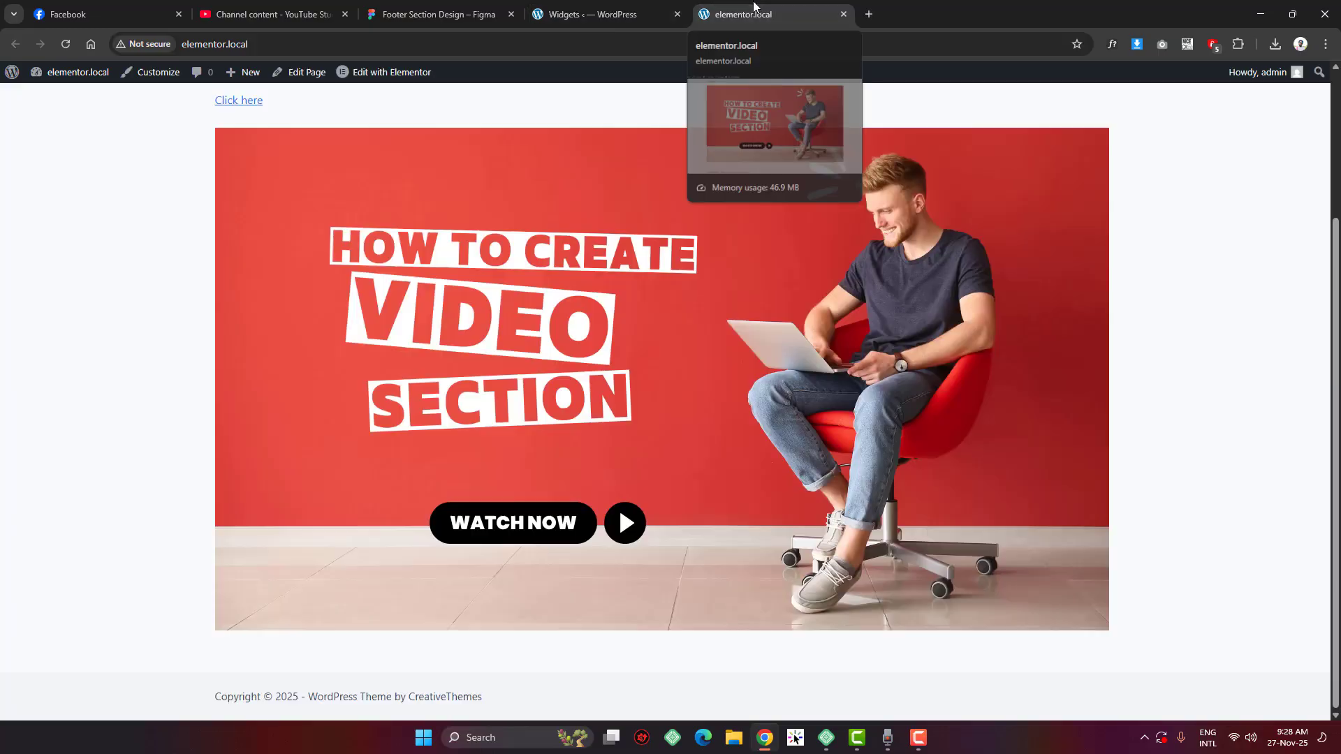
click(614, 5)
click(456, 5)
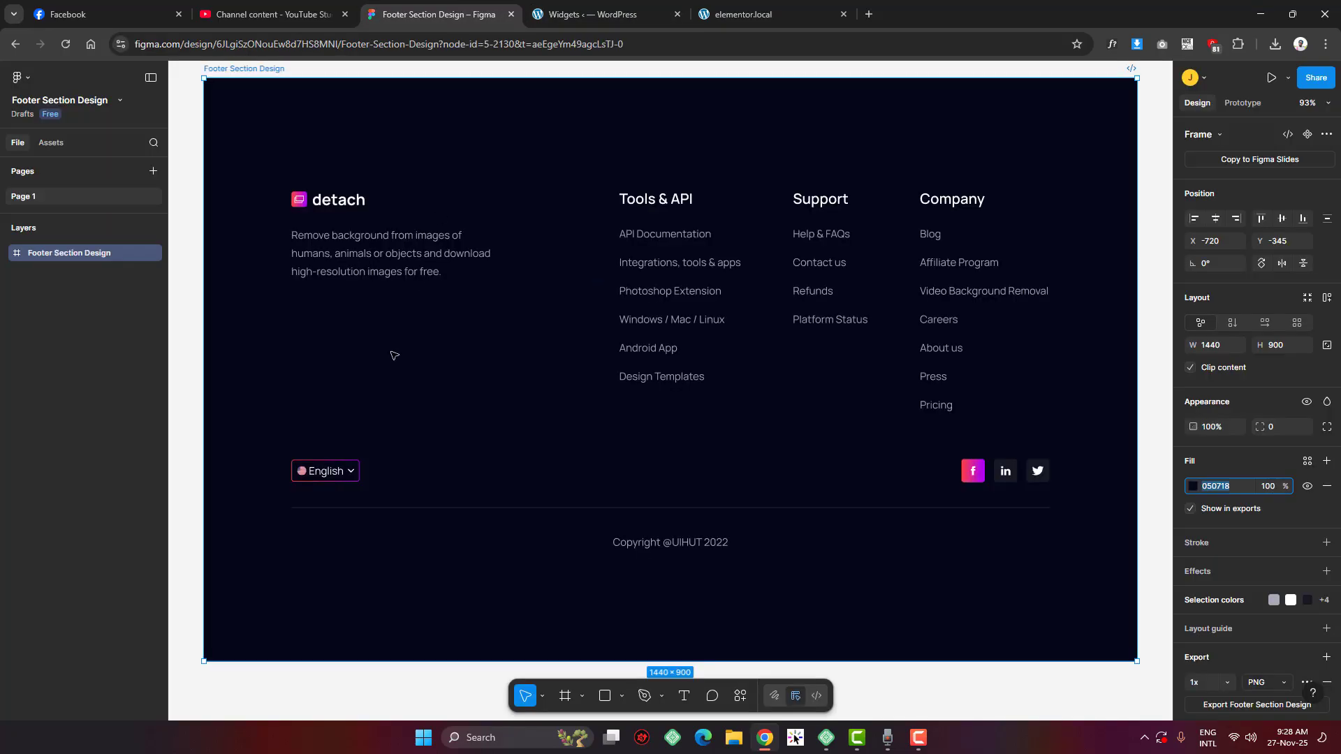
double_click(368, 253)
double_click(369, 253)
key(ctrl+c)
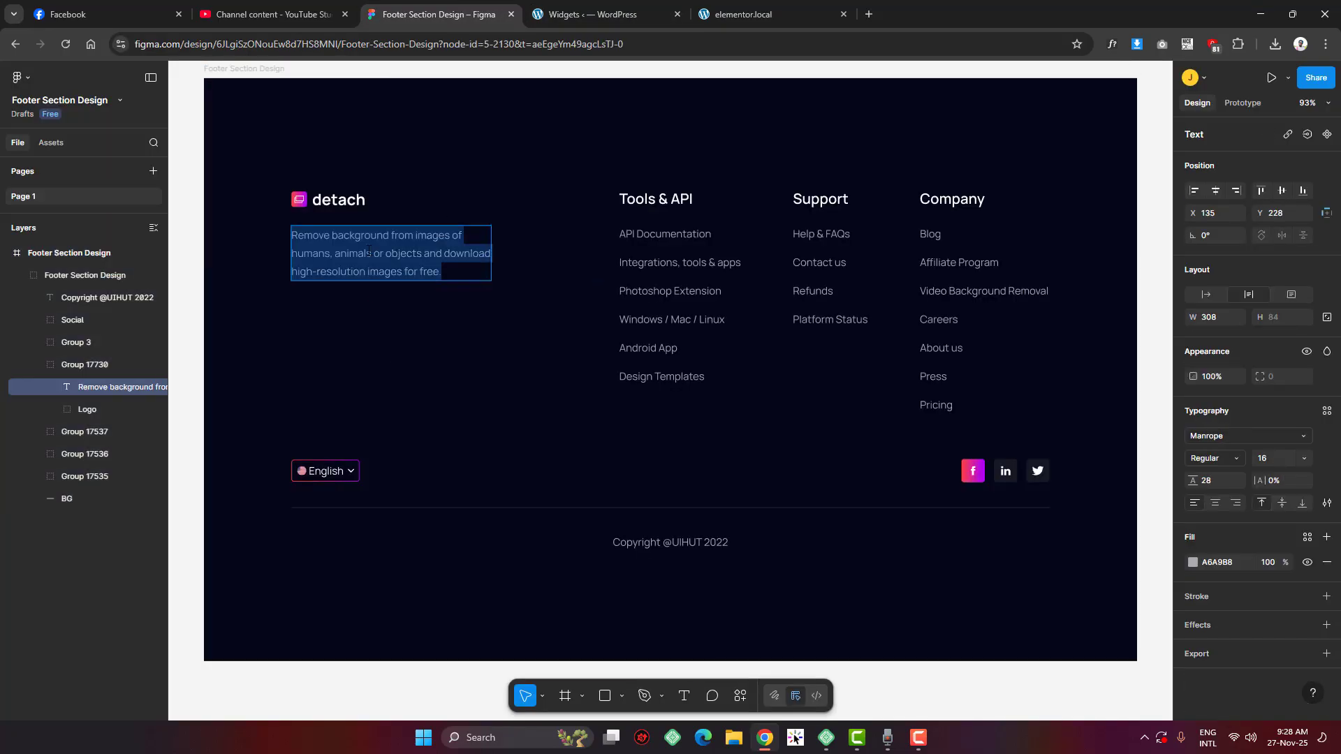
Return to the WordPress Widgets page and add a Paragraph with the copied description below the logo inside the Group
click(676, 16)
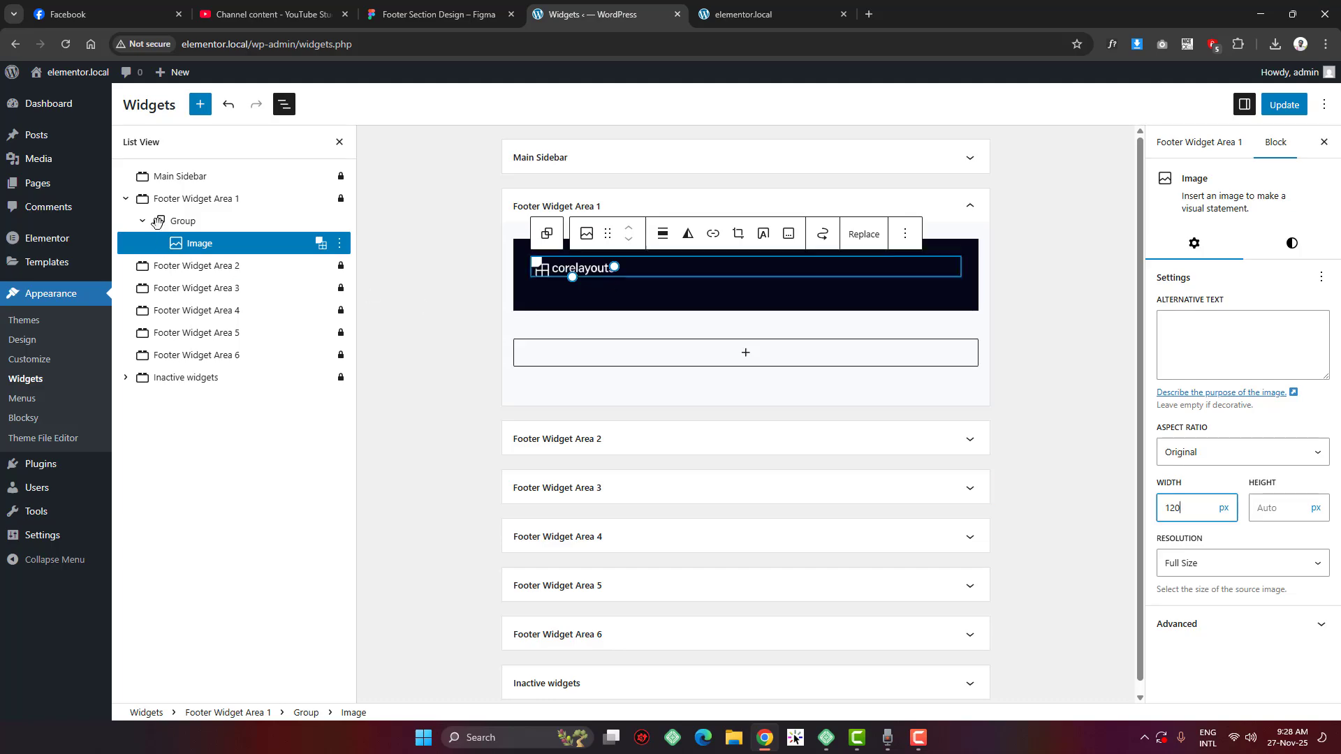
click(194, 220)
click(953, 302)
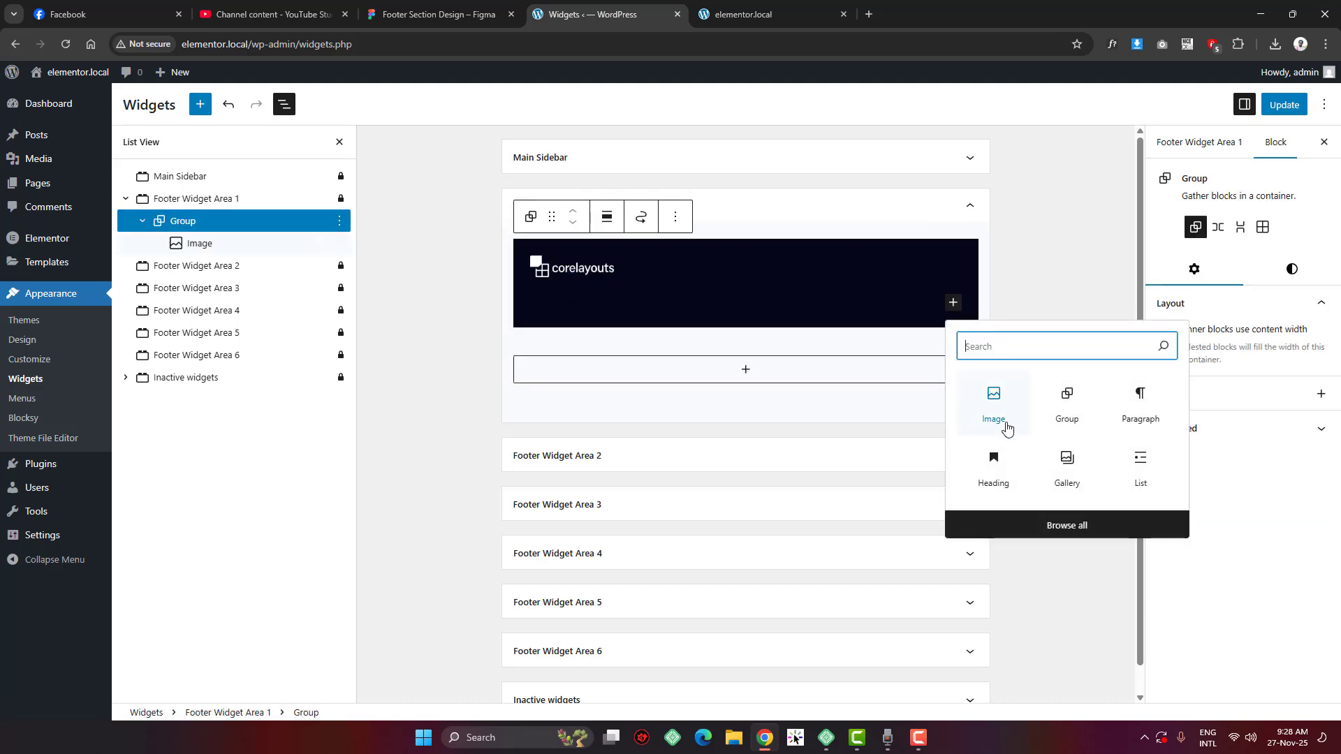
click(1140, 405)
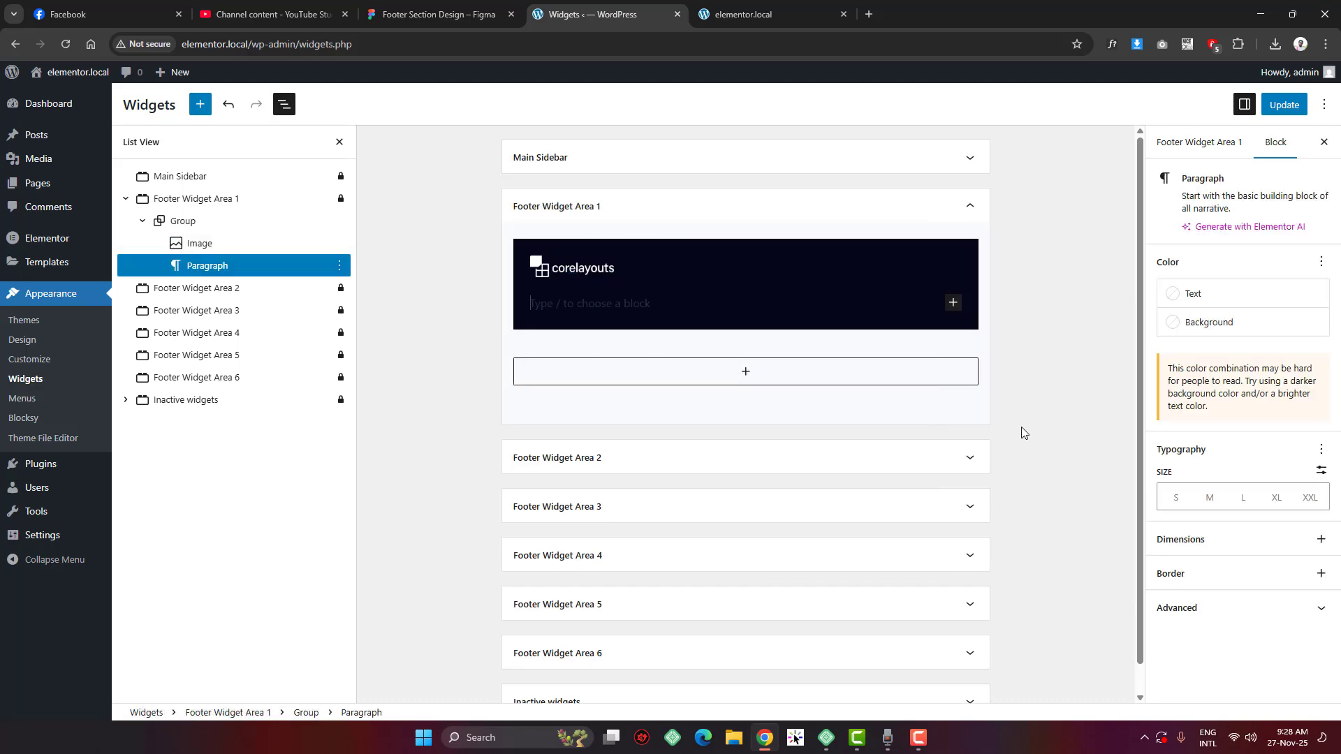
key(ctrl+v)
Copy the description text's fill colour from Figma and set the WordPress paragraph's text colour to A6A9B8
click(438, 14)
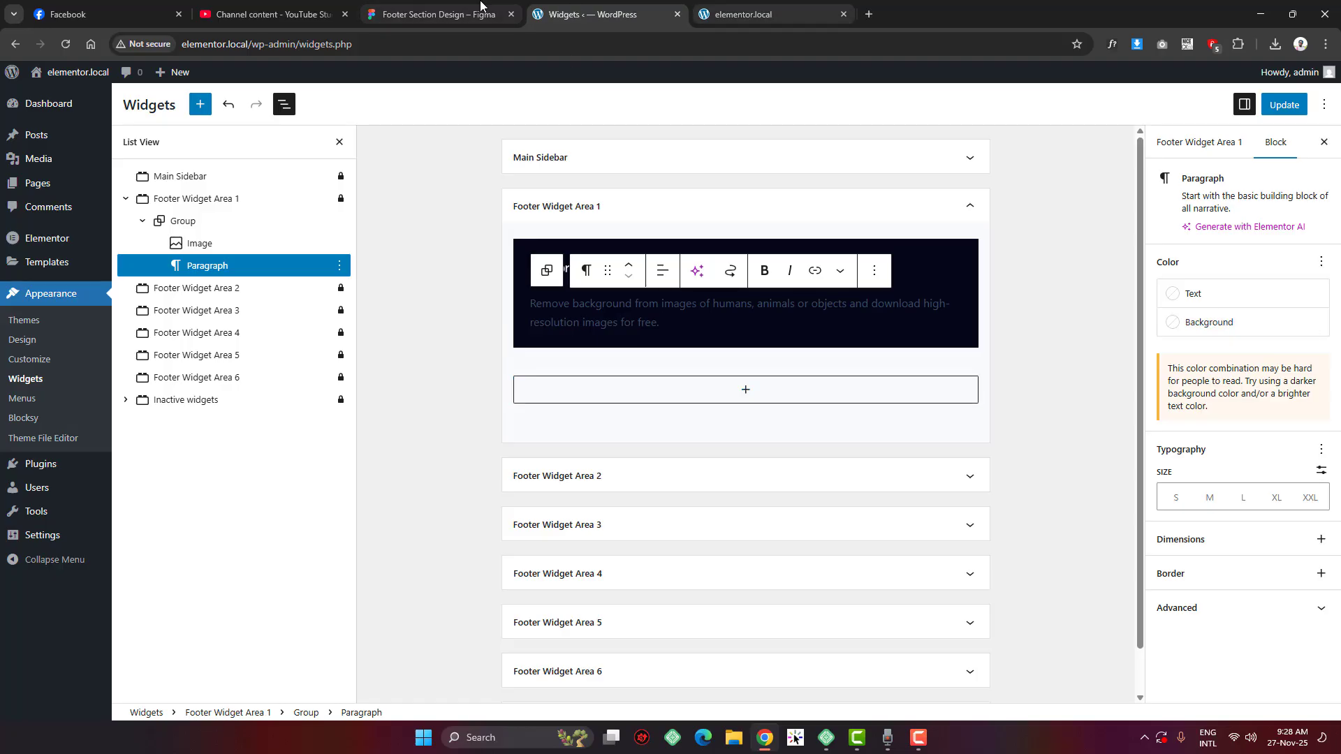
key(Escape)
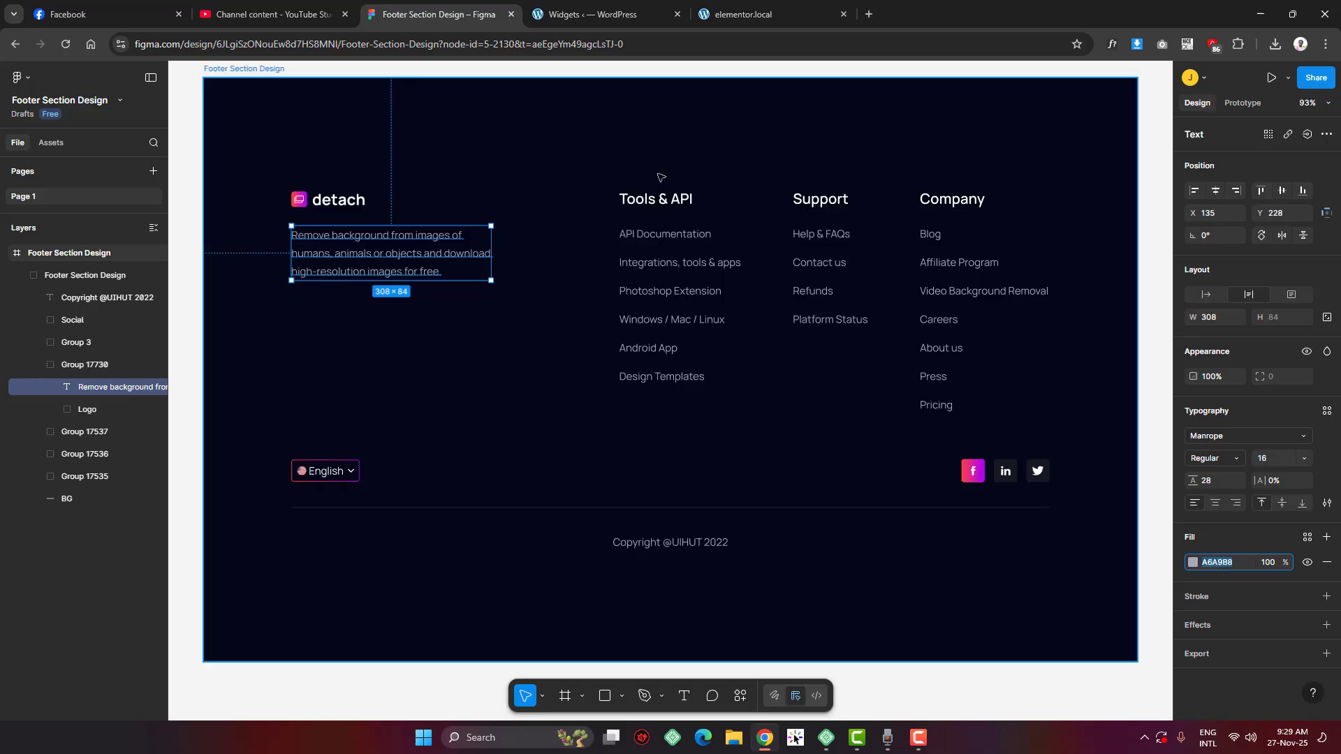
key(ctrl+Tab)
click(1193, 294)
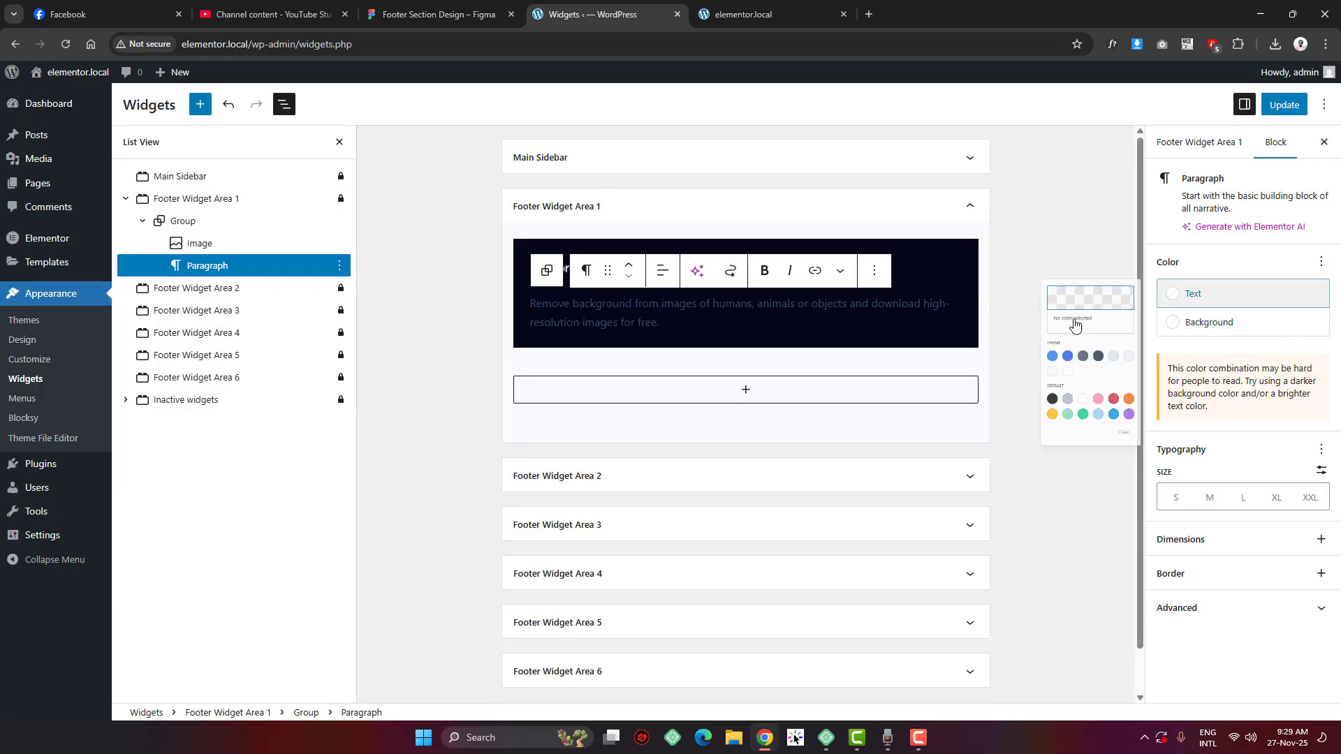
click(1072, 314)
click(843, 540)
key(ctrl+a)
text(A6A9B8)
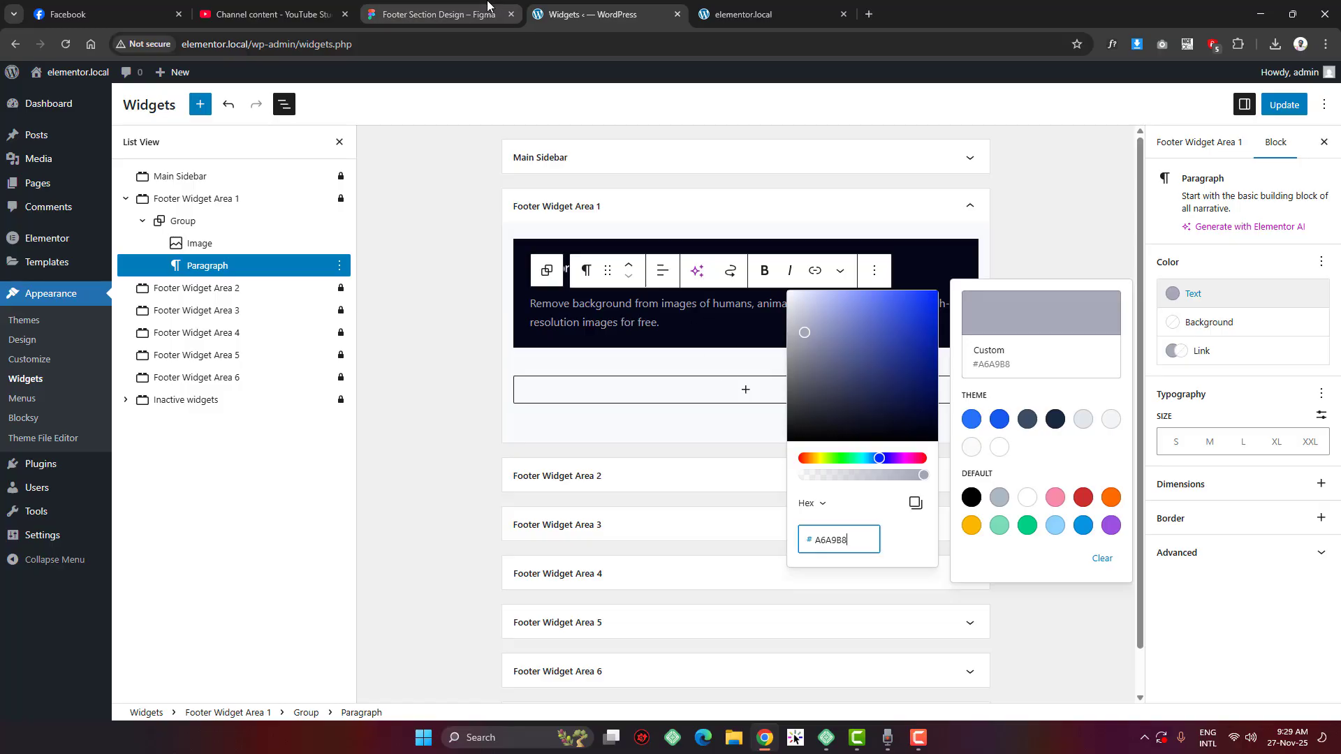
Copy the "Tools & API" heading text from the Figma design and return to the WordPress Widgets page
click(439, 14)
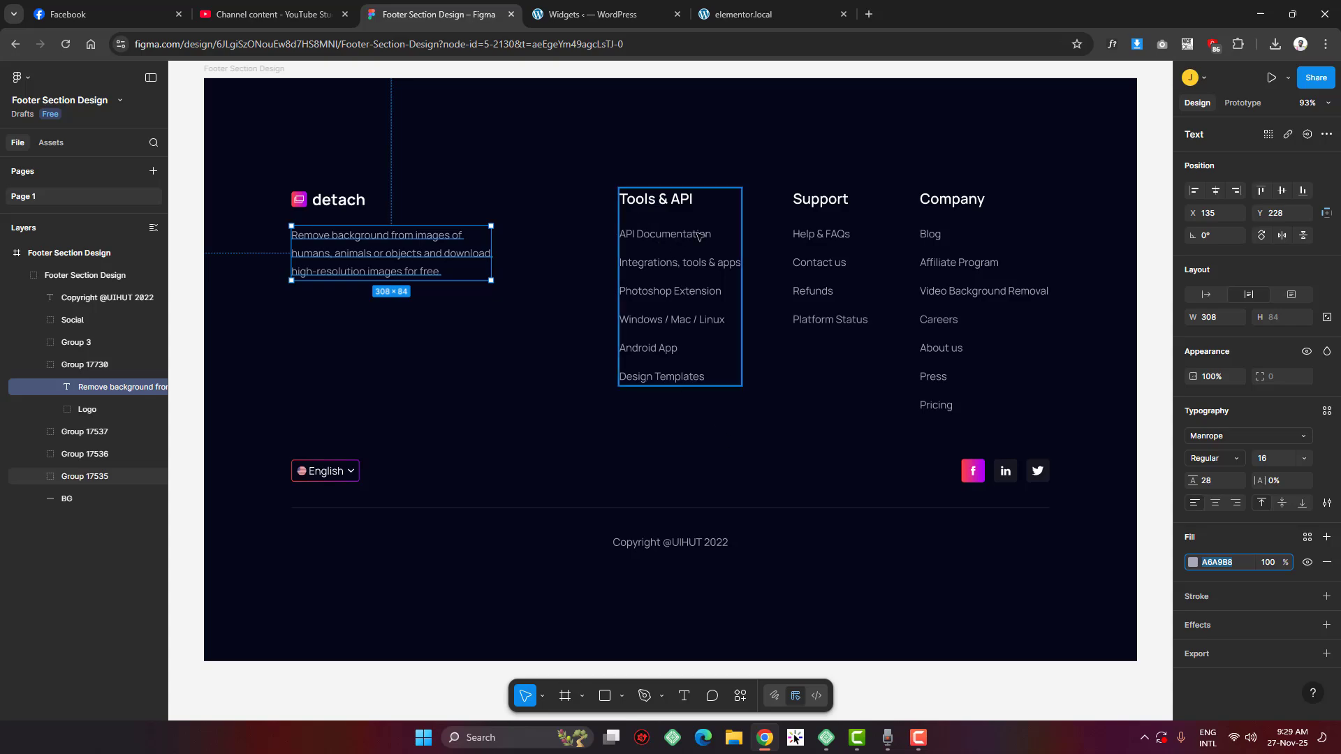
double_click(650, 202)
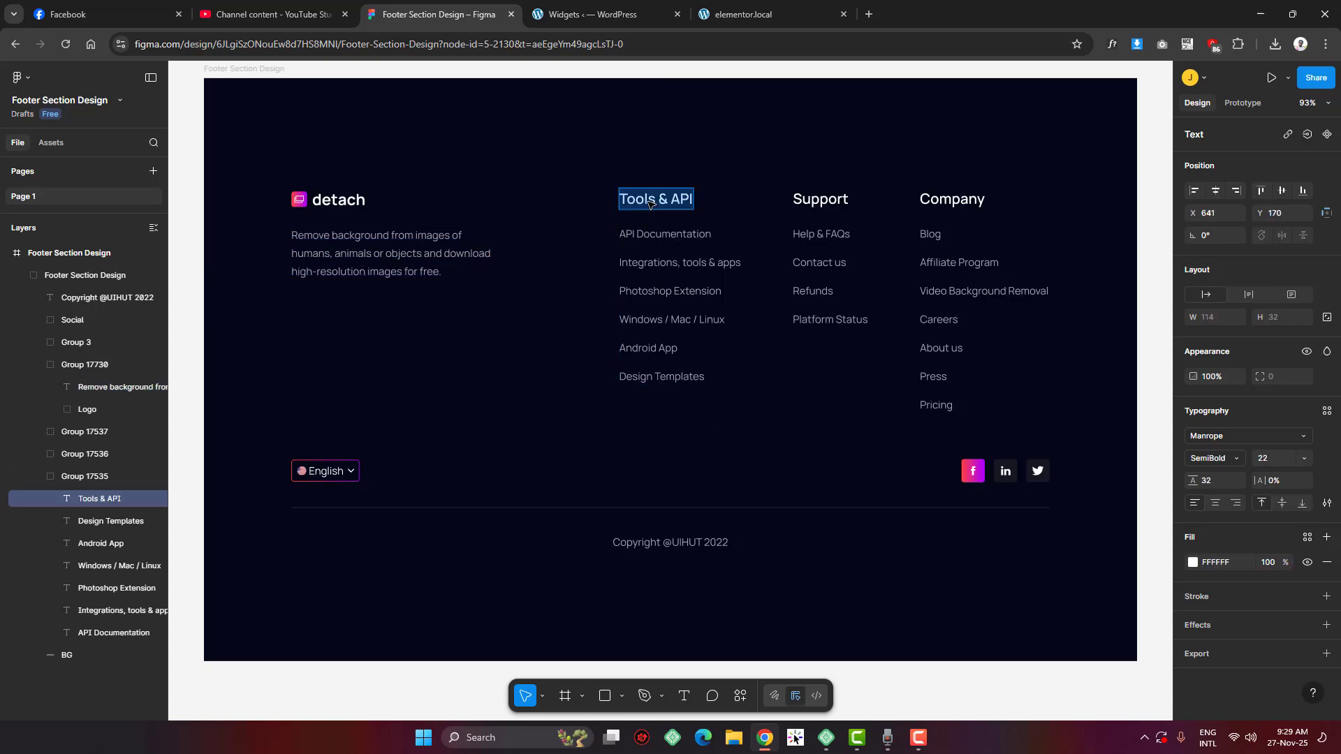
click(556, 7)
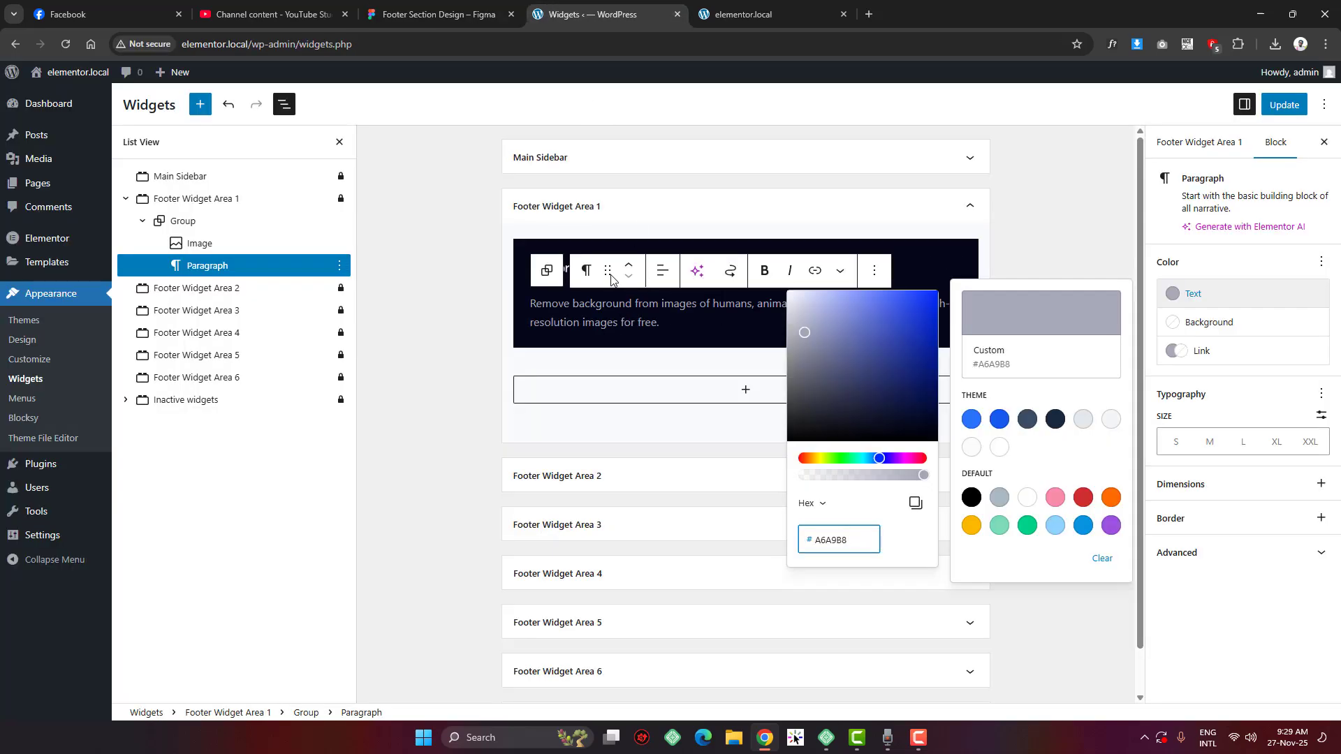
Collapse Footer Widget Area 1 in the List View and on the canvas, and expand Footer Widget Area 2
click(142, 221)
click(126, 198)
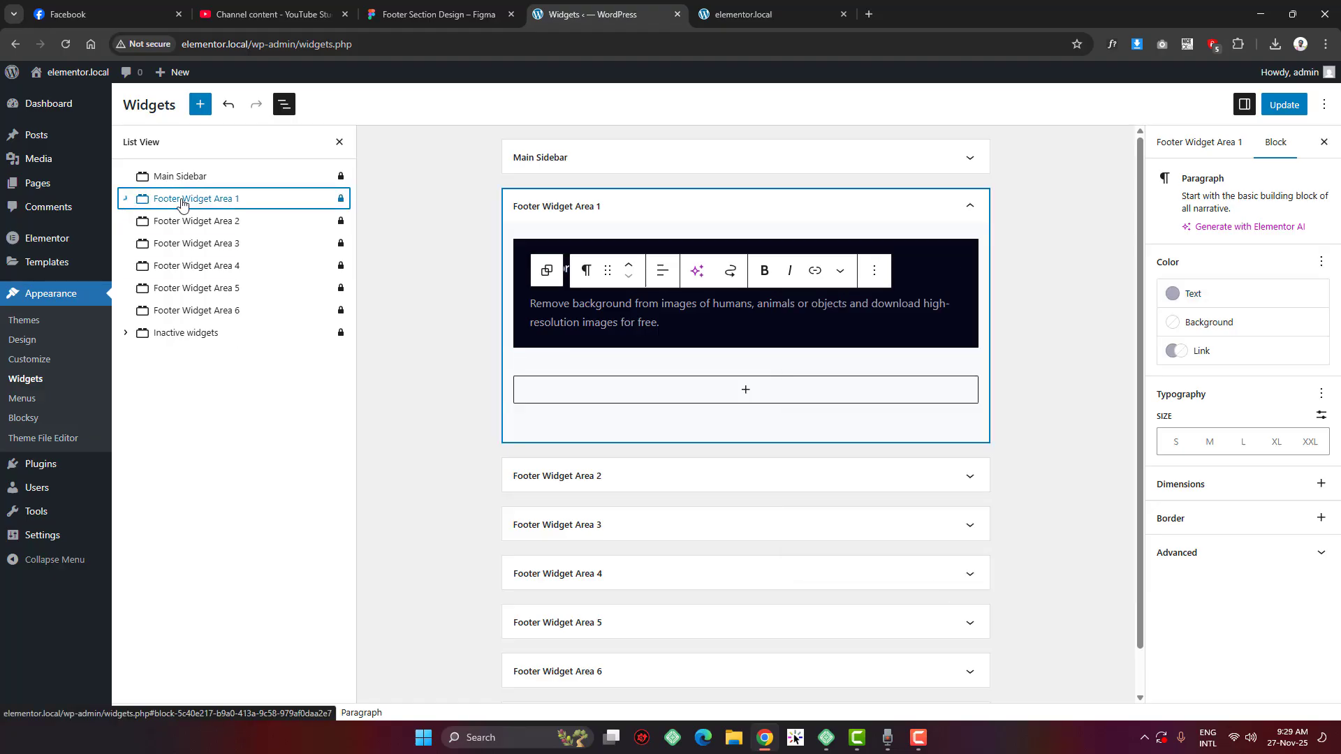
click(220, 204)
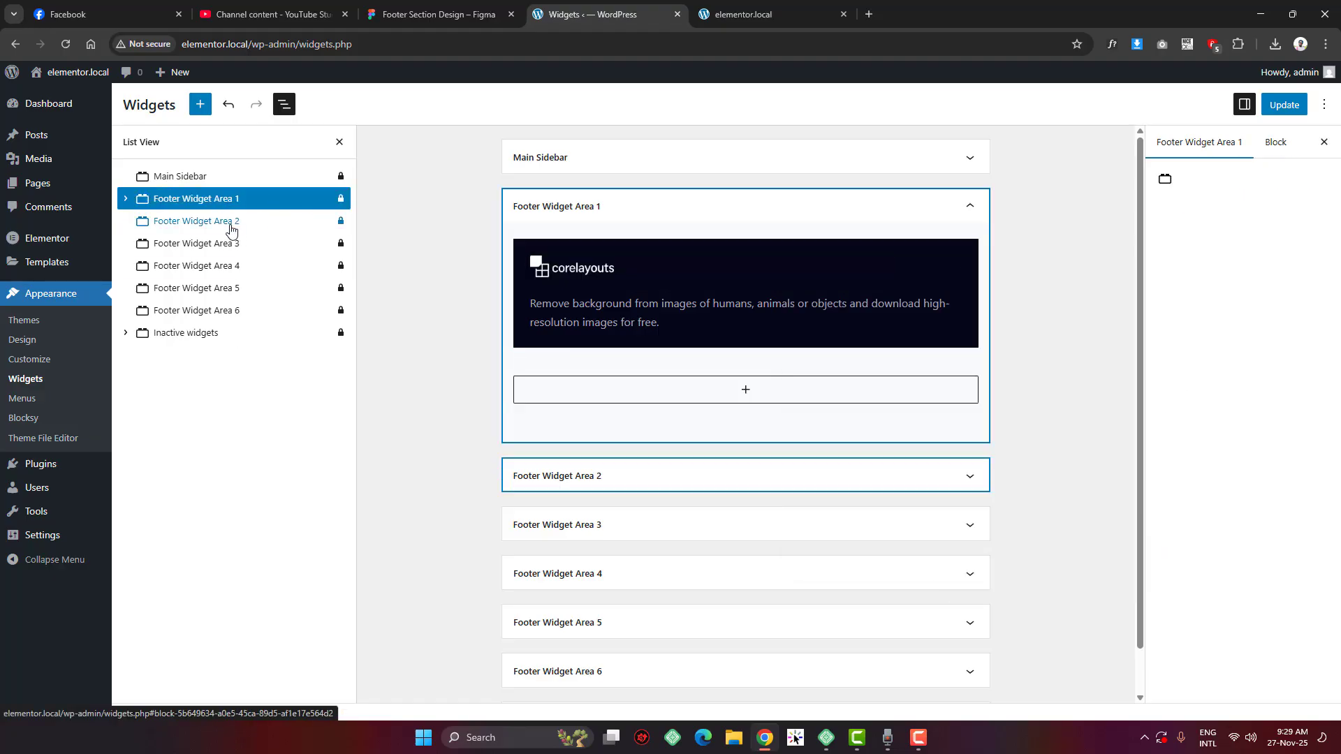
click(203, 222)
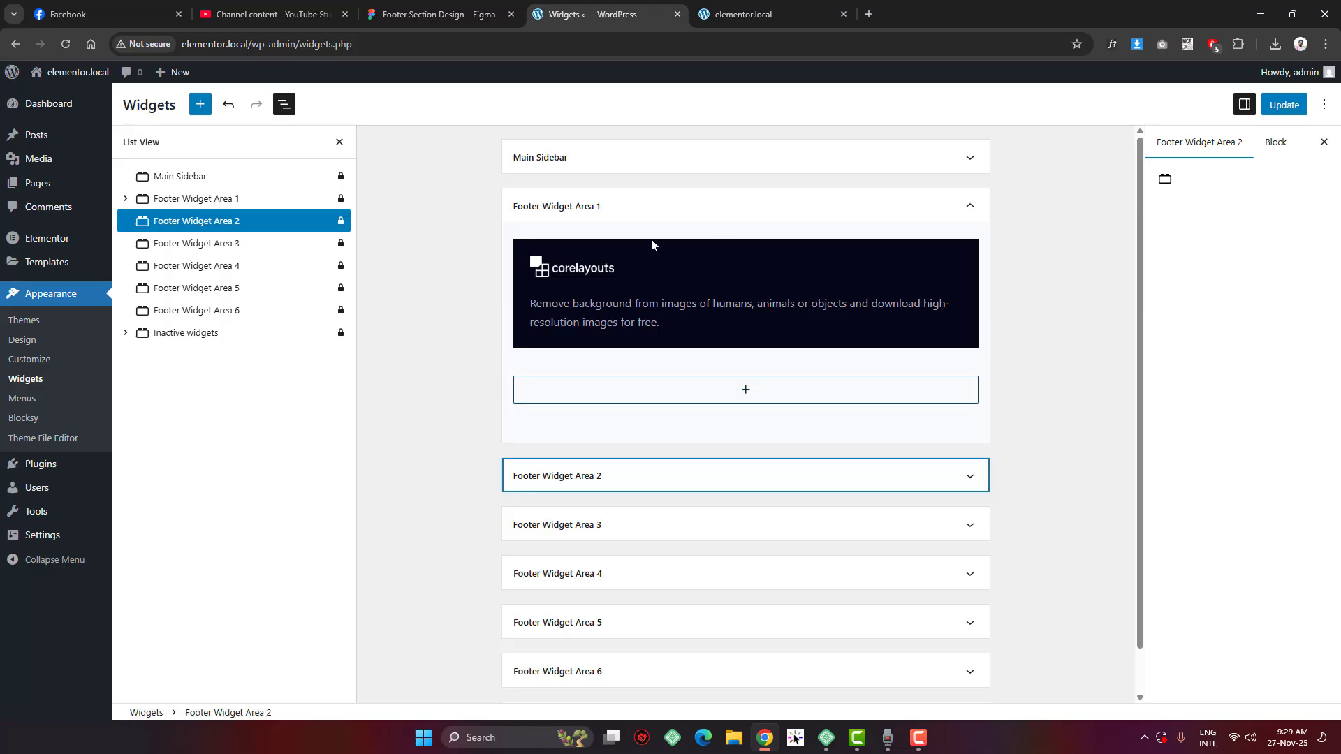
click(970, 212)
click(631, 259)
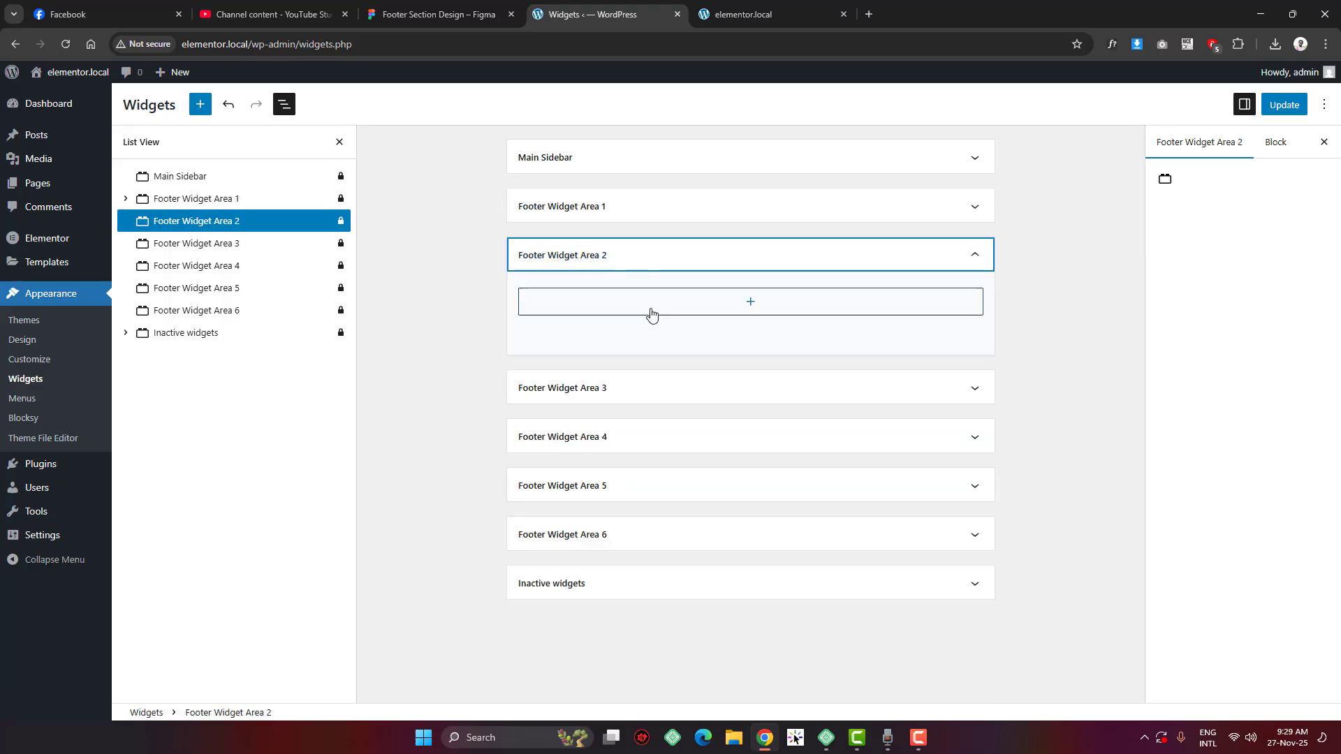
Add a Heading block reading "Tools & API" to Footer Widget Area 2
click(754, 306)
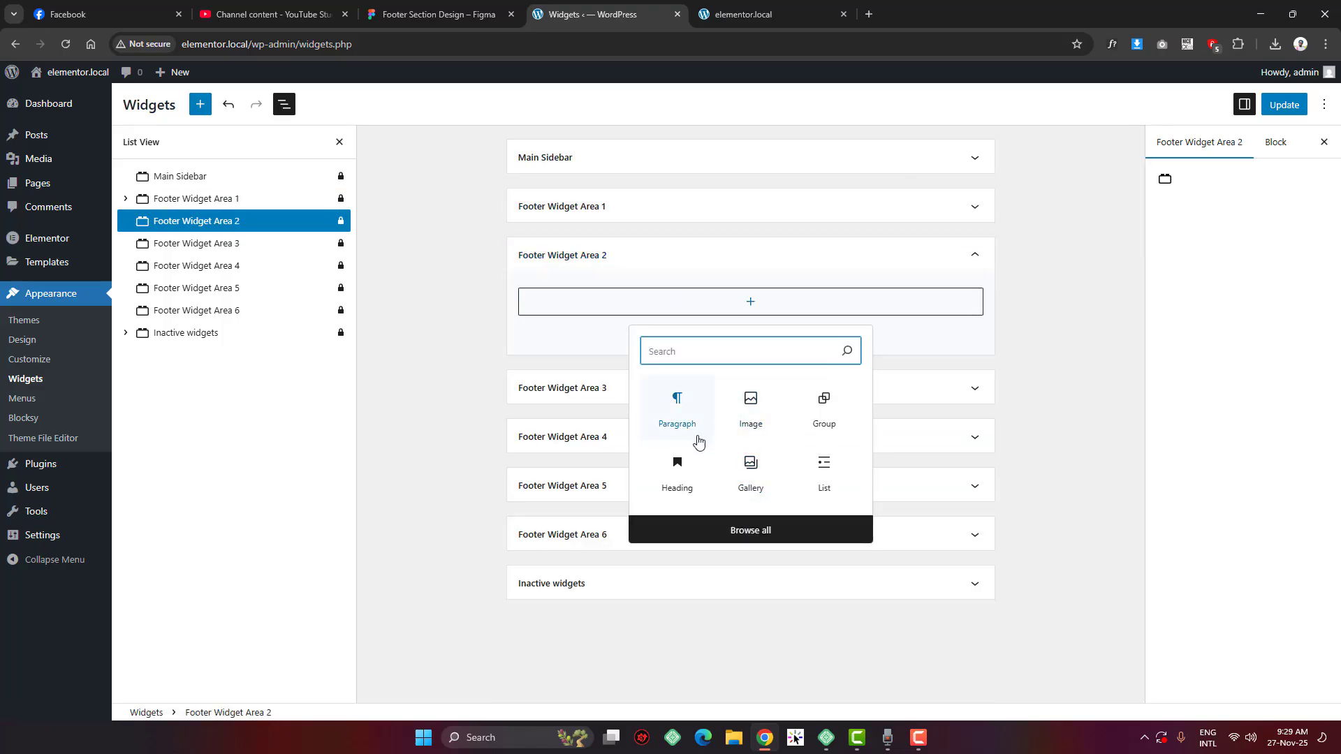
click(677, 469)
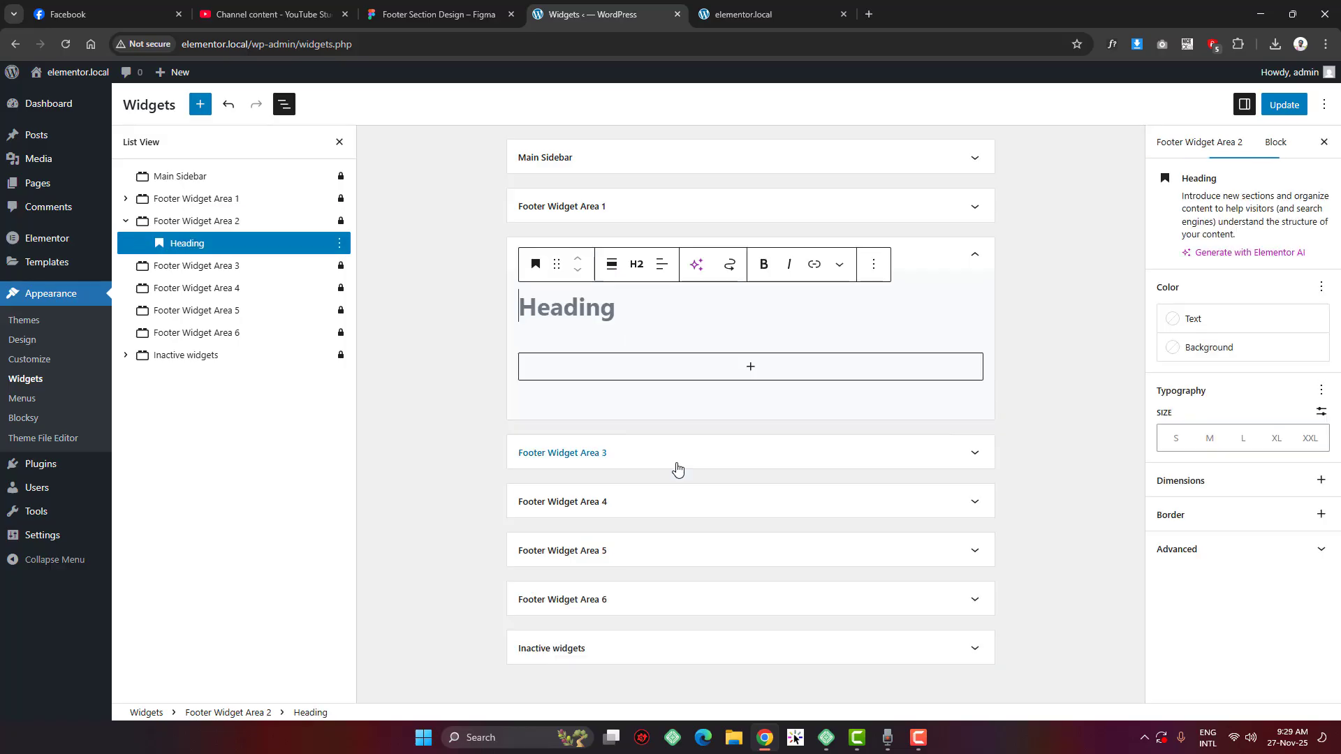
text(Tools & API)
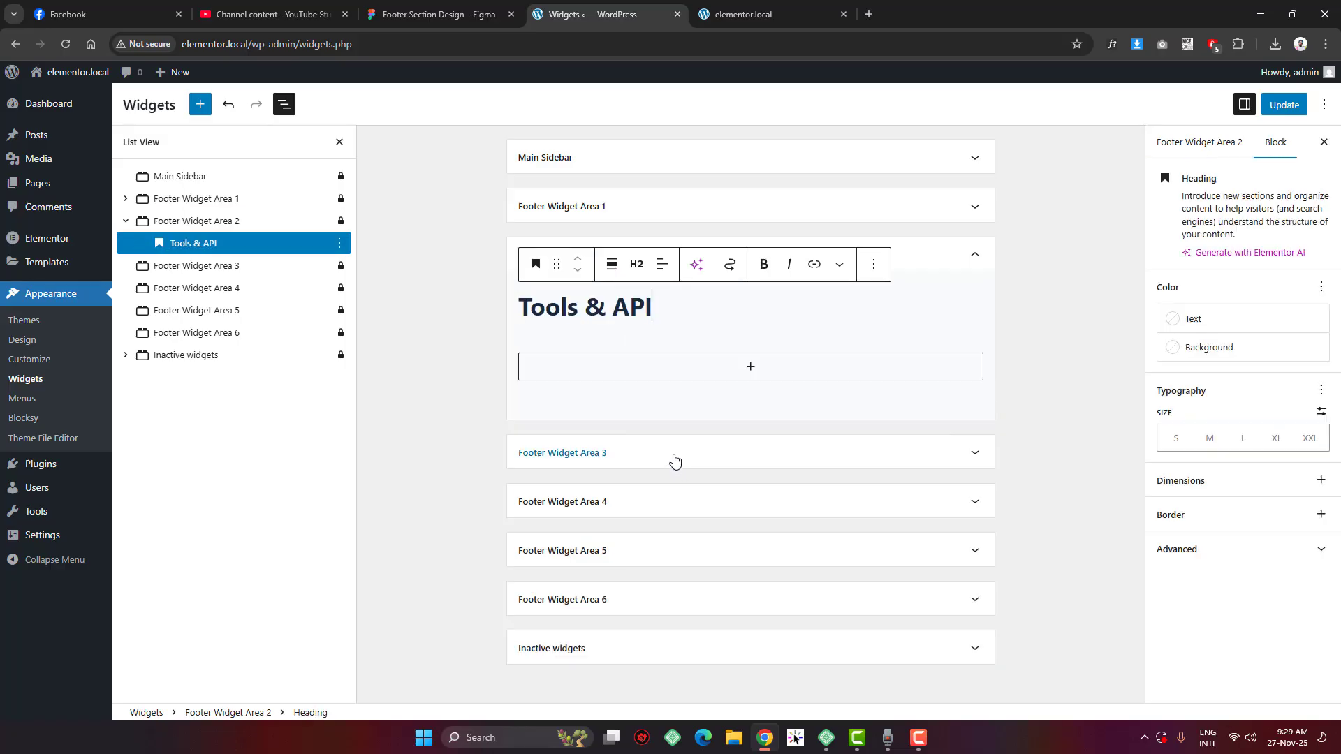
Switch to Figma and copy the "API Documentation" link text under the Tools & API heading
click(726, 14)
click(478, 12)
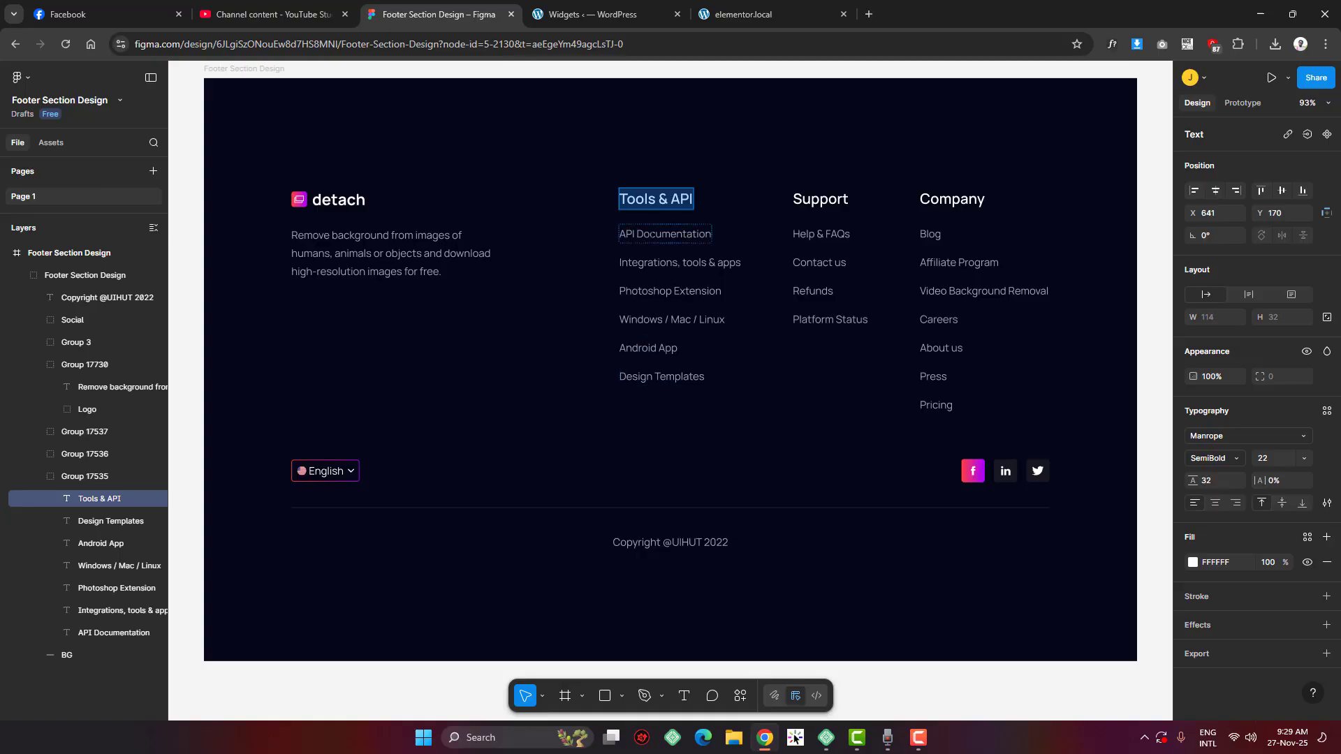
click(652, 235)
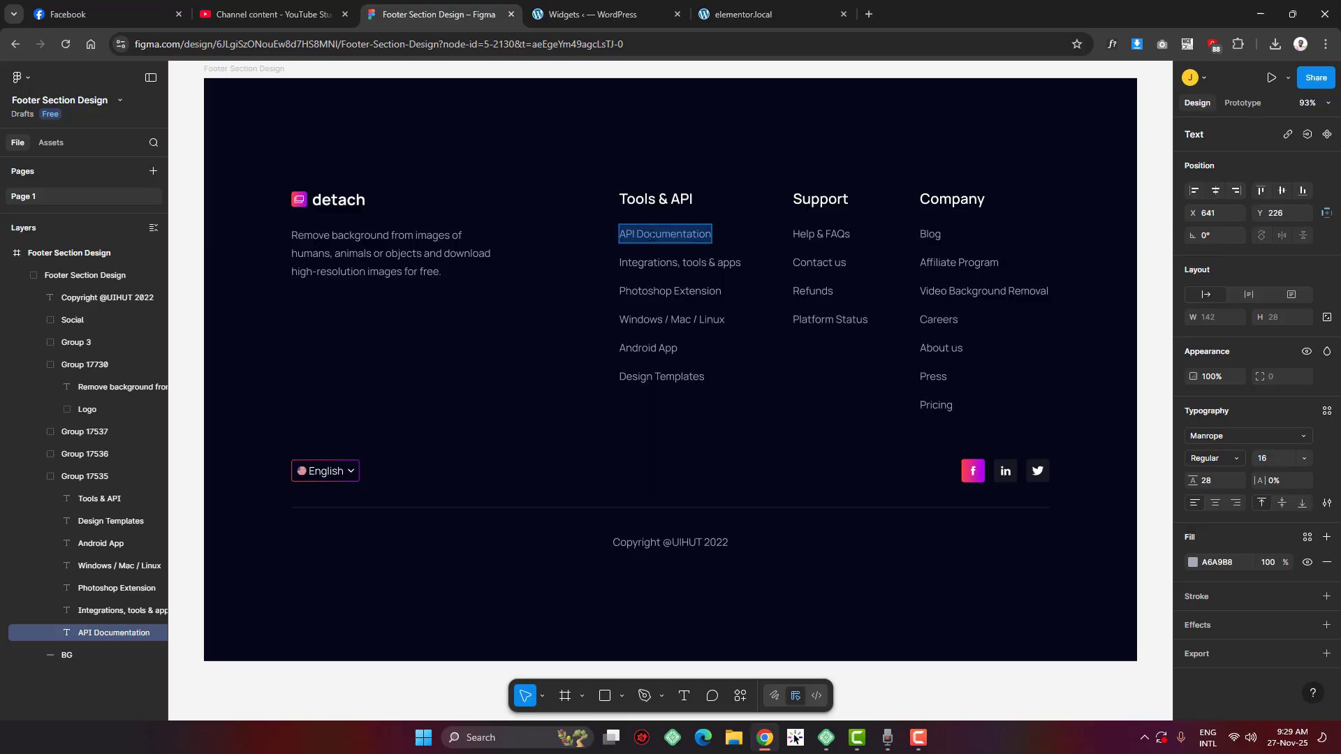
Return to the WordPress Widgets page and insert a List block below the Tools & API heading with "API Documentation" as its first item
click(572, 6)
key(Return)
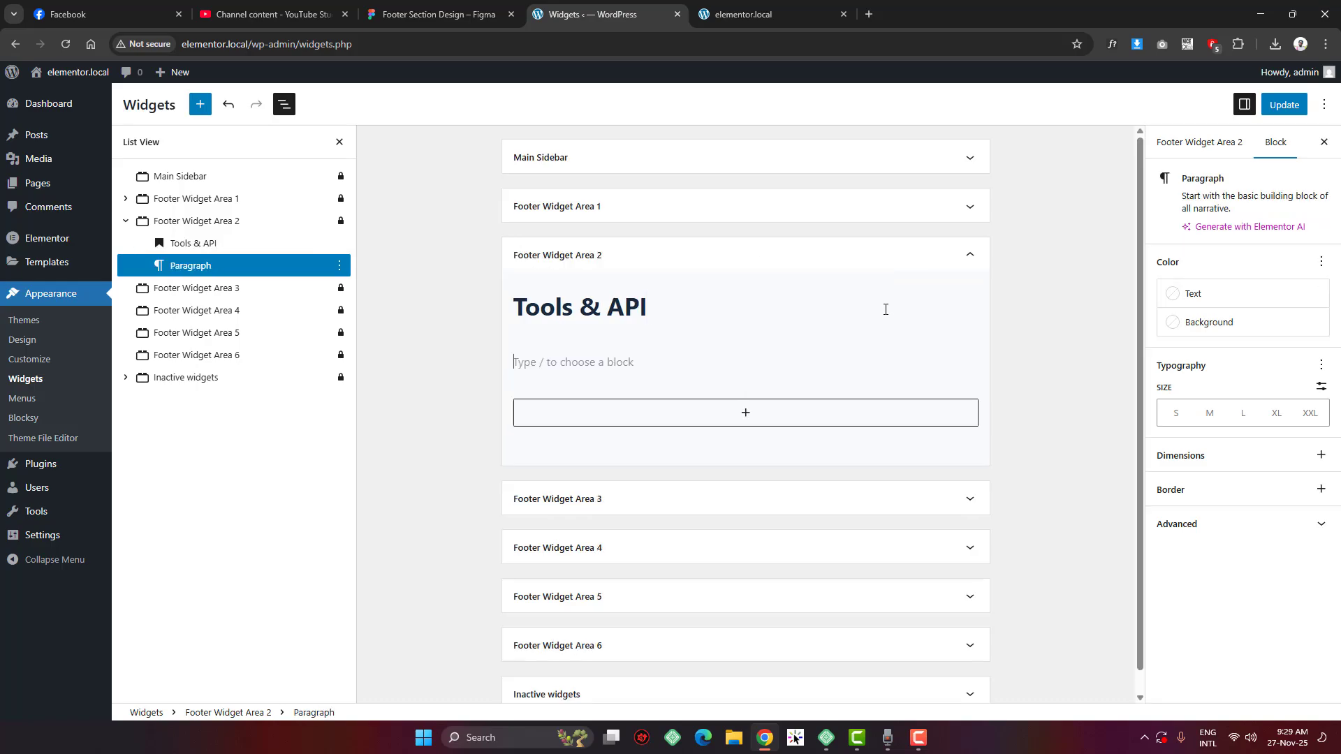
text(/)
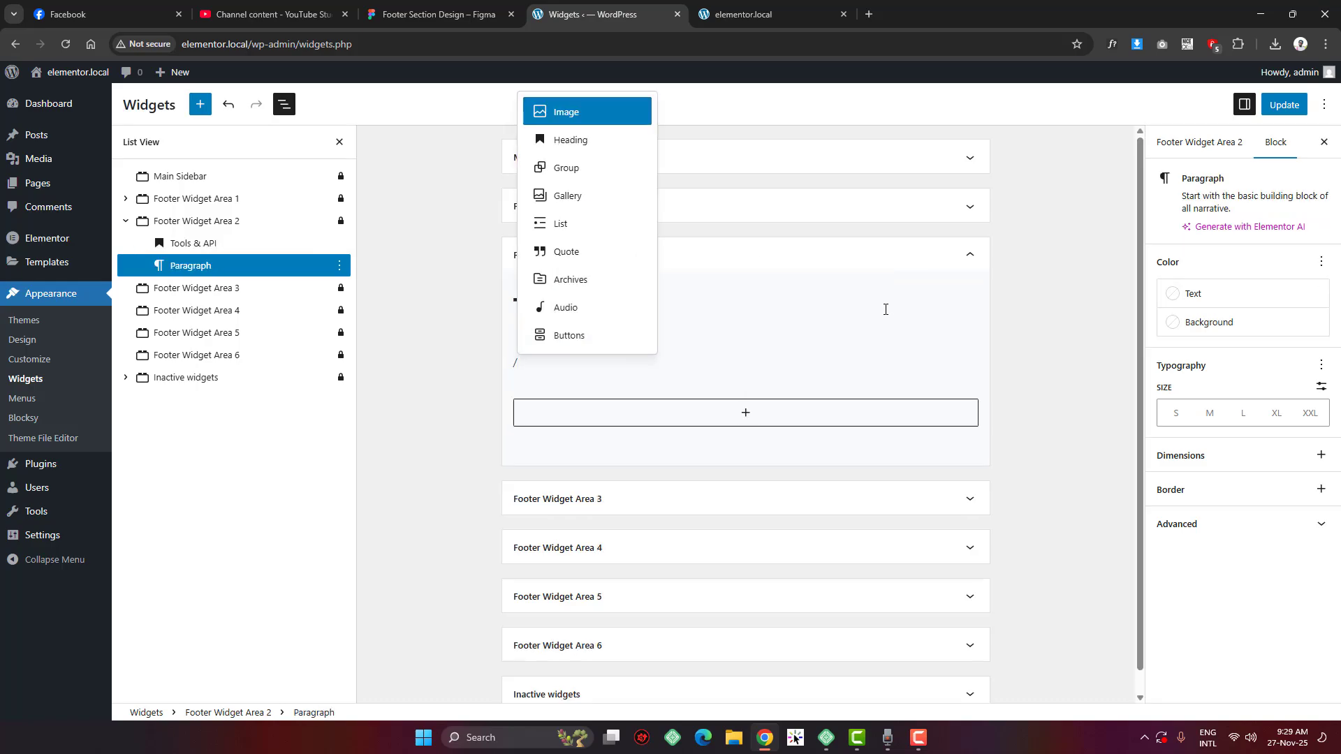
text(list)
key(Return)
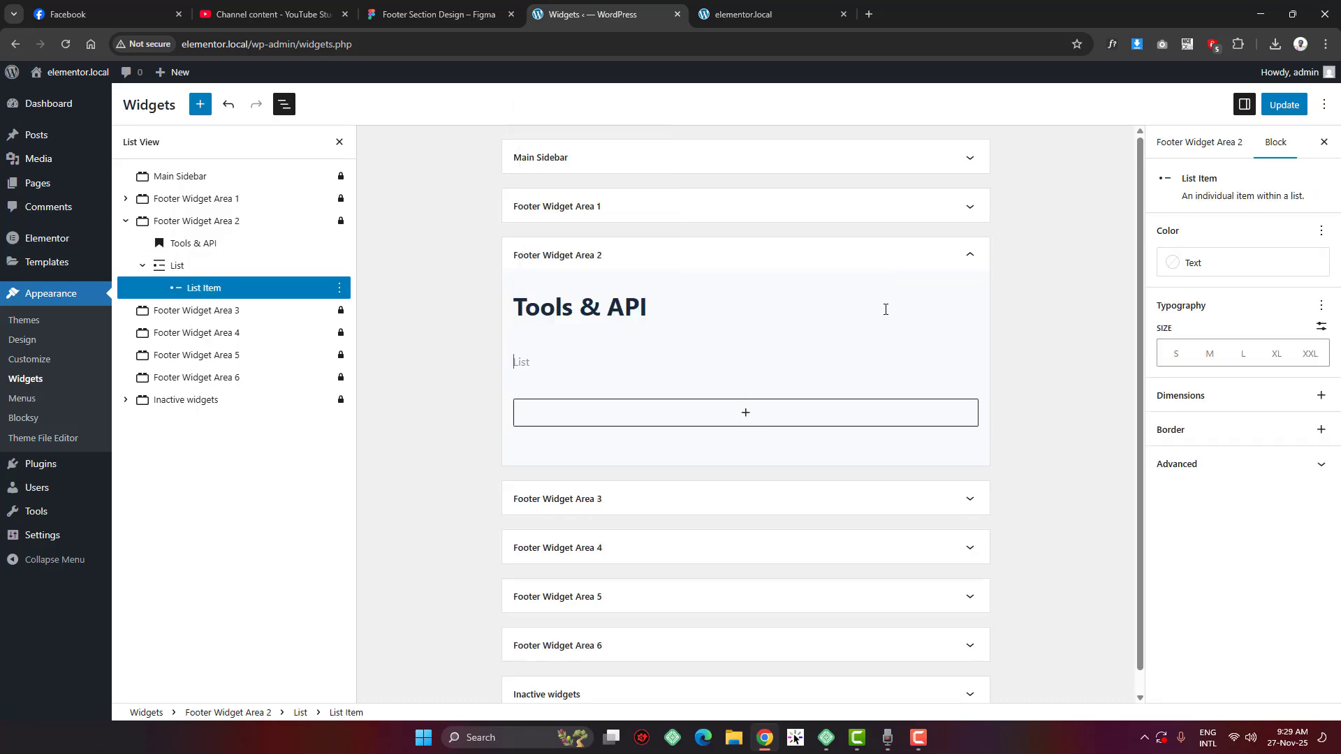
text(API Documentation)
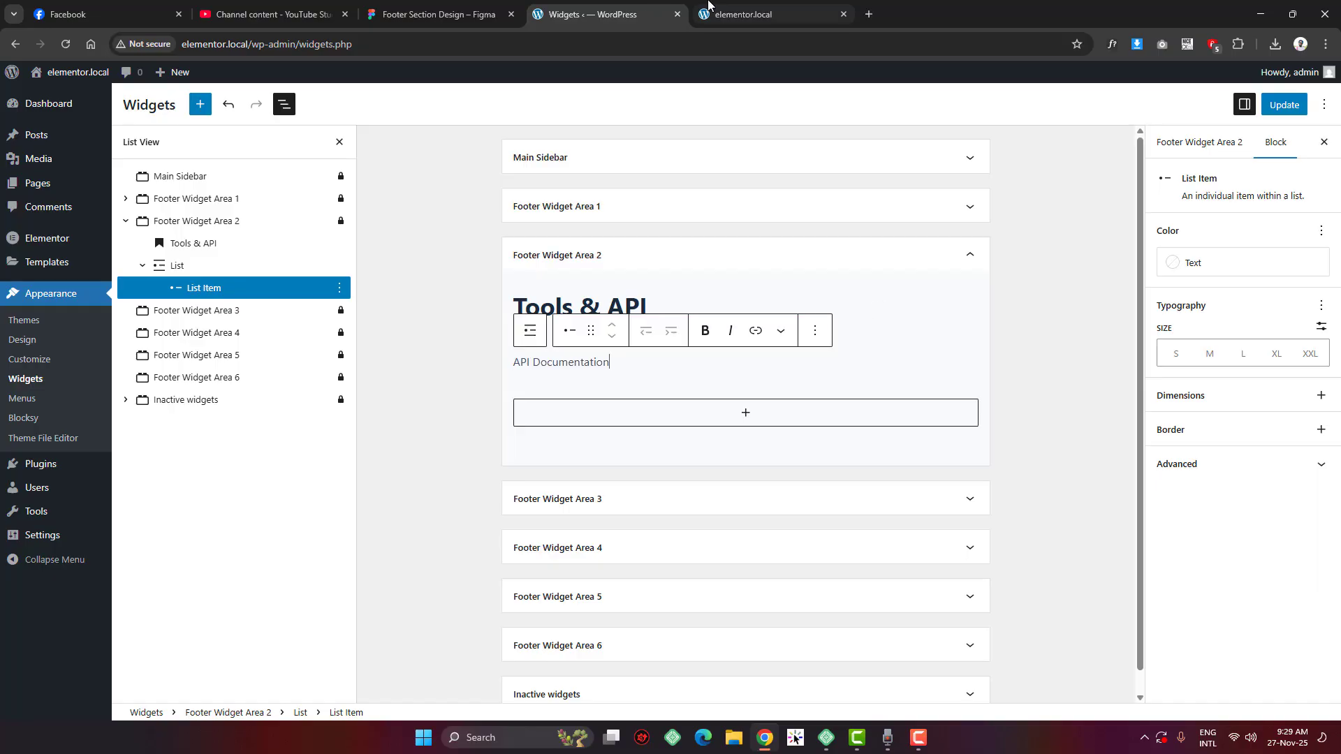
Copy "Integrations, tools & apps" from the Figma design and add it as the second item of the WordPress list
click(481, 14)
click(656, 262)
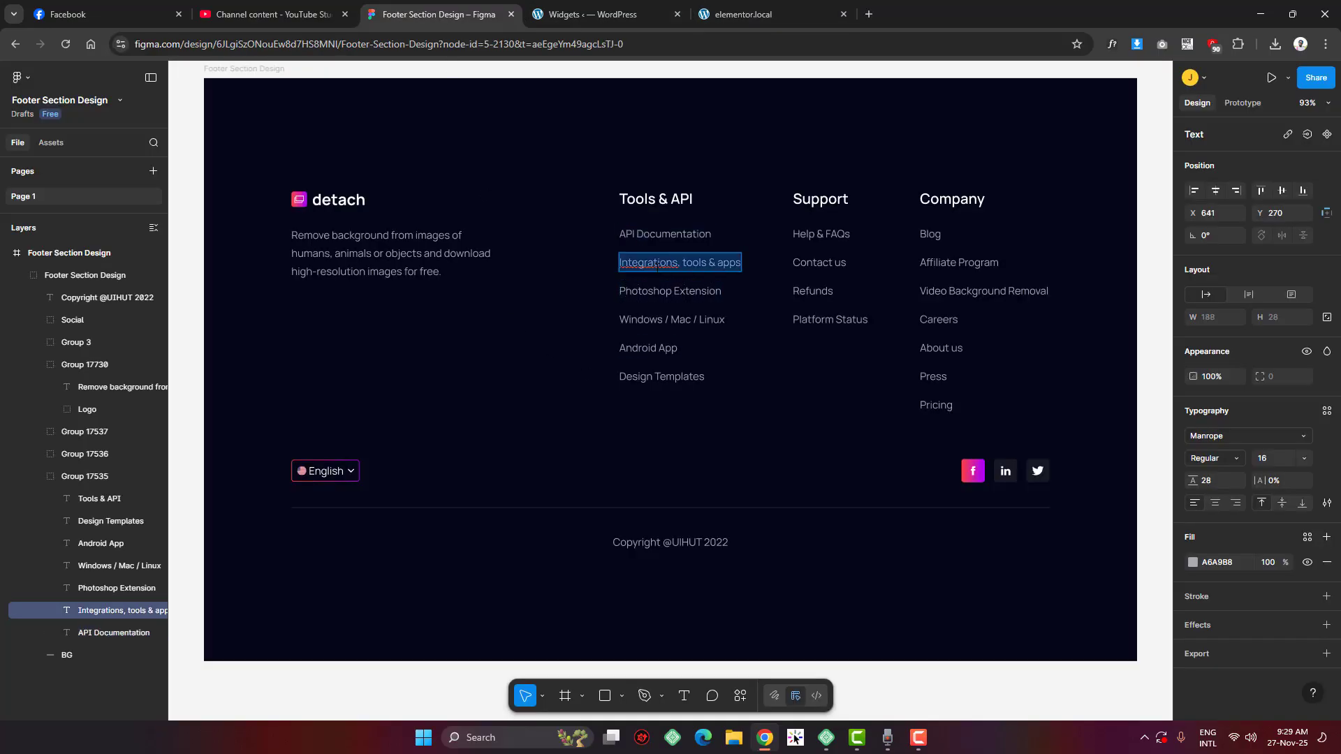
double_click(656, 262)
key(ctrl+a)
key(ctrl+c)
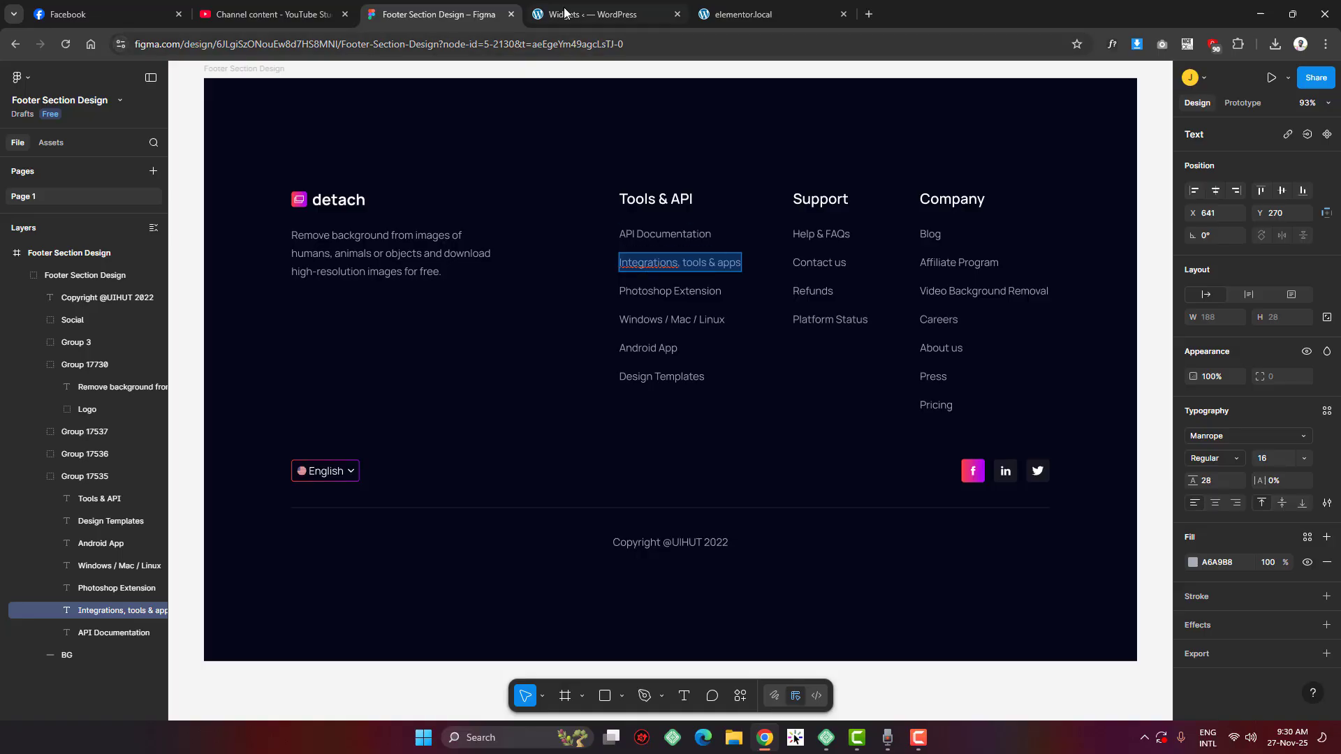
key(ctrl+Tab)
key(Return)
key(ctrl+v)
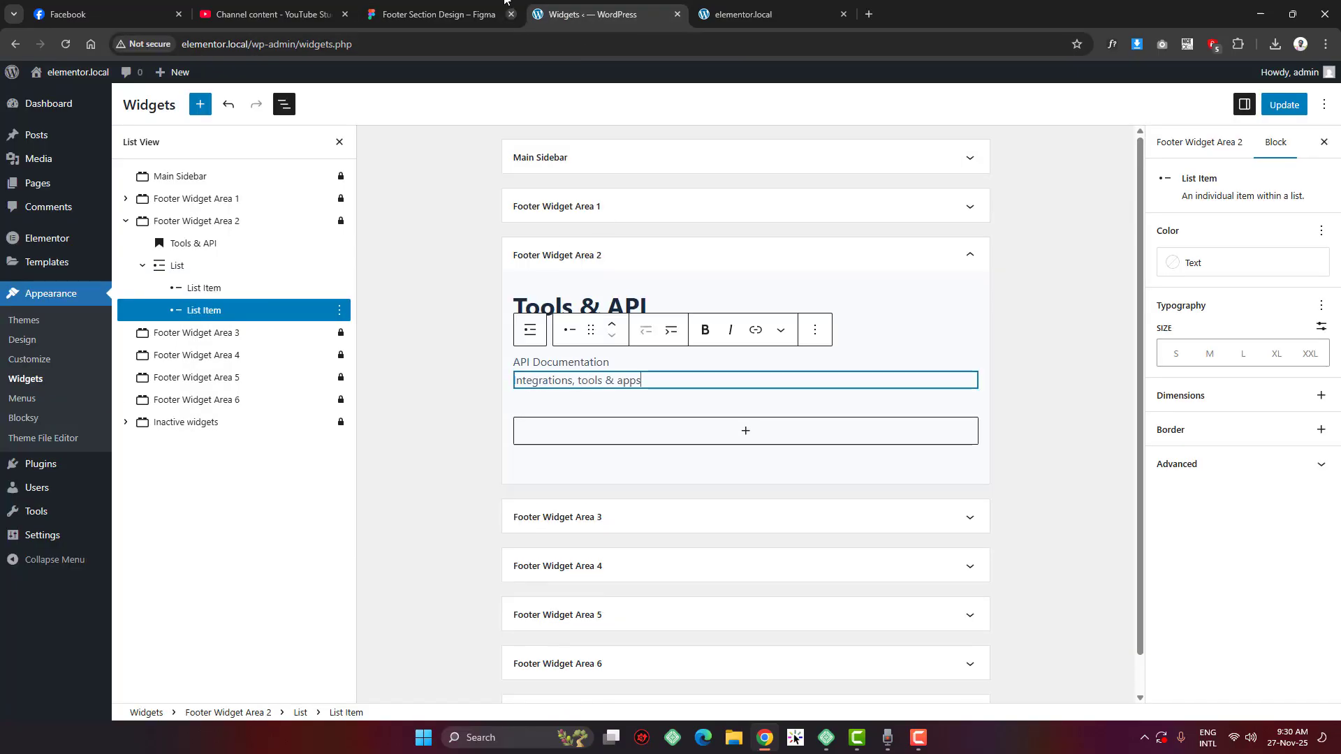
Copy "Photoshop Extension" from the Figma design and add it as the third item of the WordPress list
key(ctrl+shift+Tab)
double_click(655, 293)
key(ctrl+a)
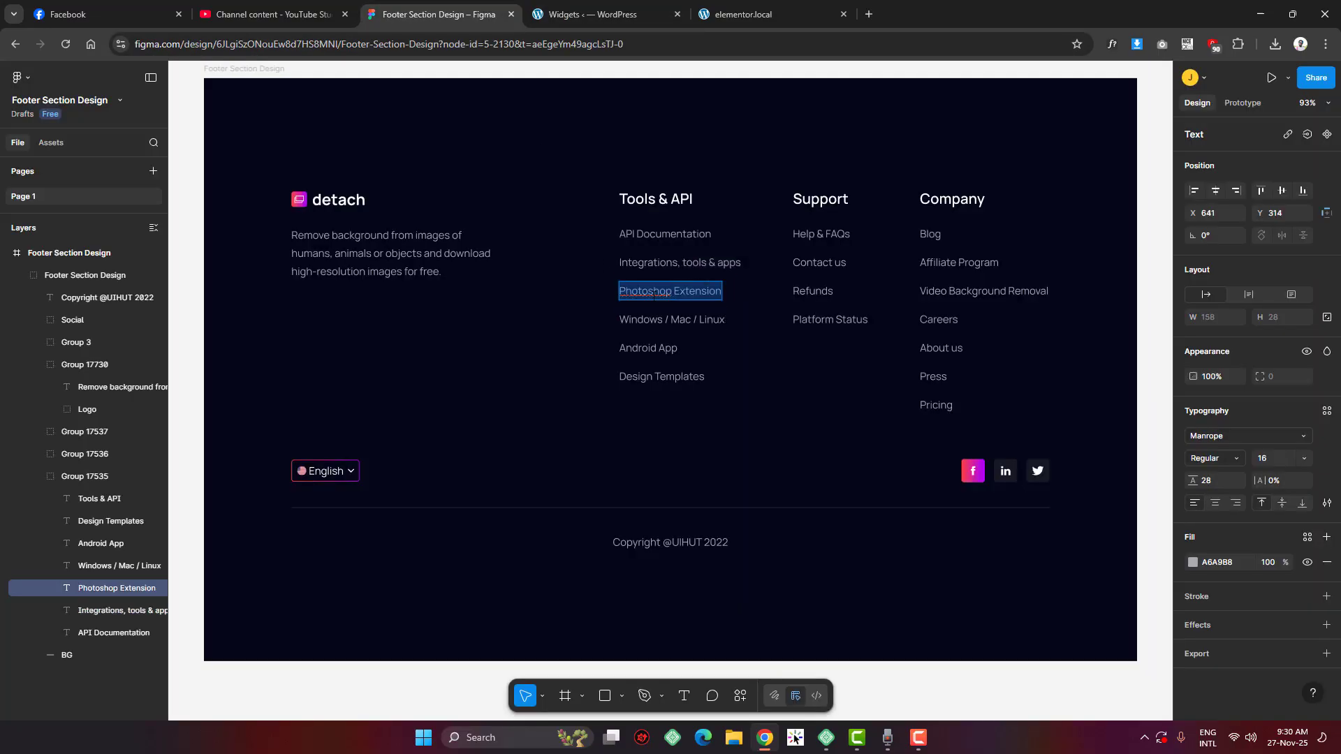
click(604, 12)
key(Return)
key(ctrl+v)
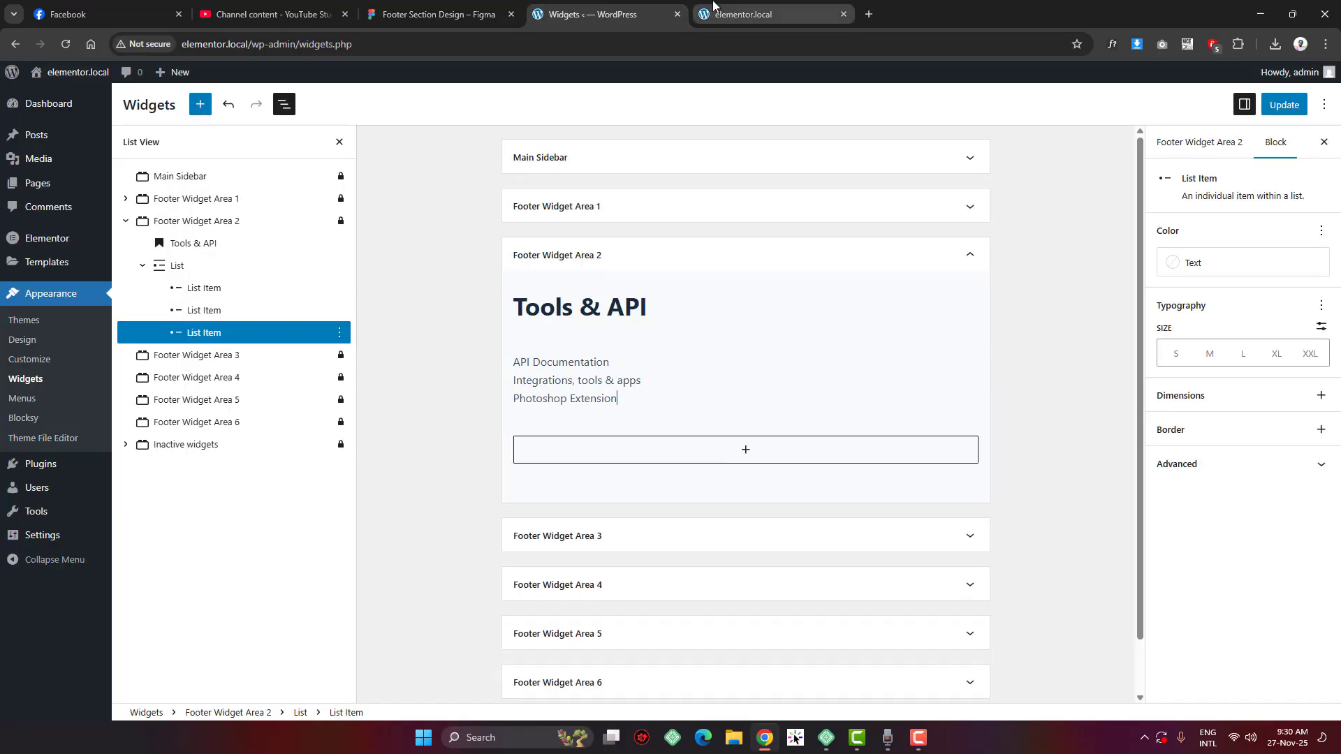
Copy "Windows / Mac / Linux" from the Figma design and add it as the fourth item of the WordPress list
click(511, 22)
click(641, 321)
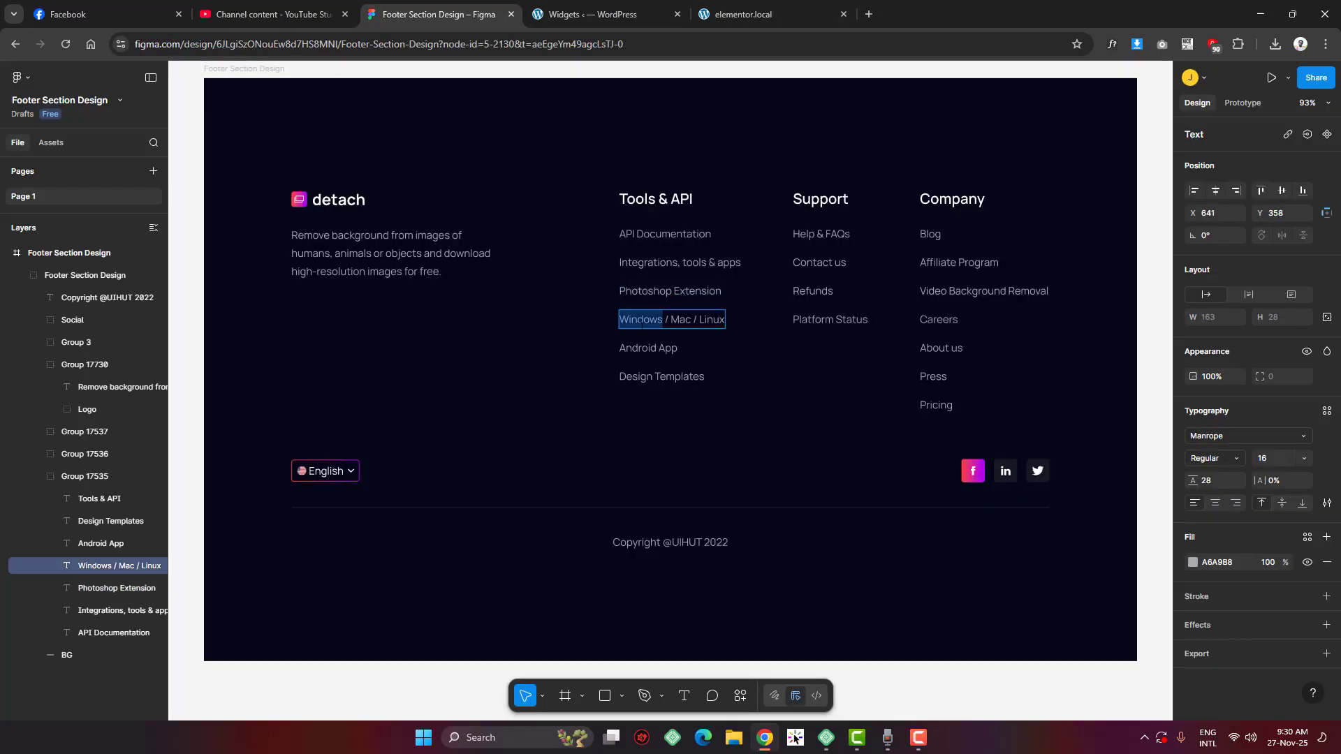
click(594, 14)
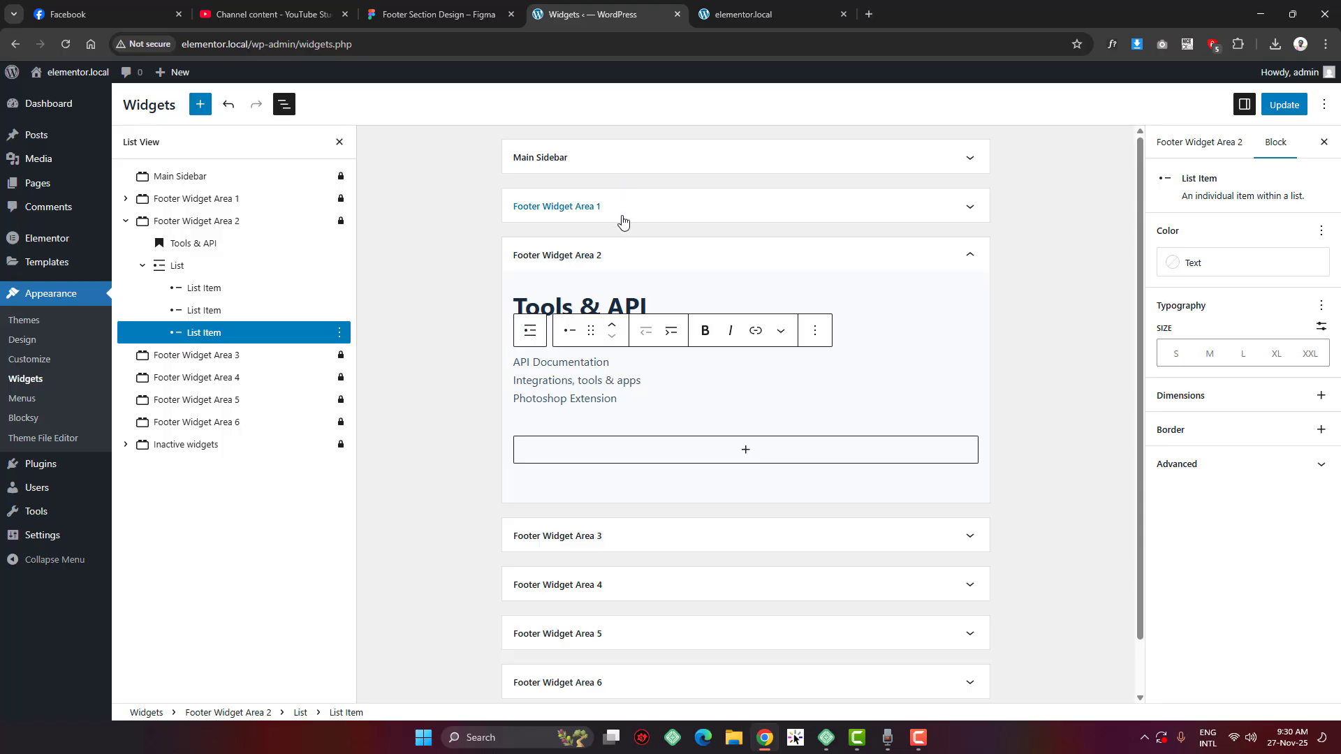
key(Return)
key(ctrl+v)
Copy "Android App" from the Figma design and add it as the fifth item of the WordPress list
click(494, 3)
click(639, 348)
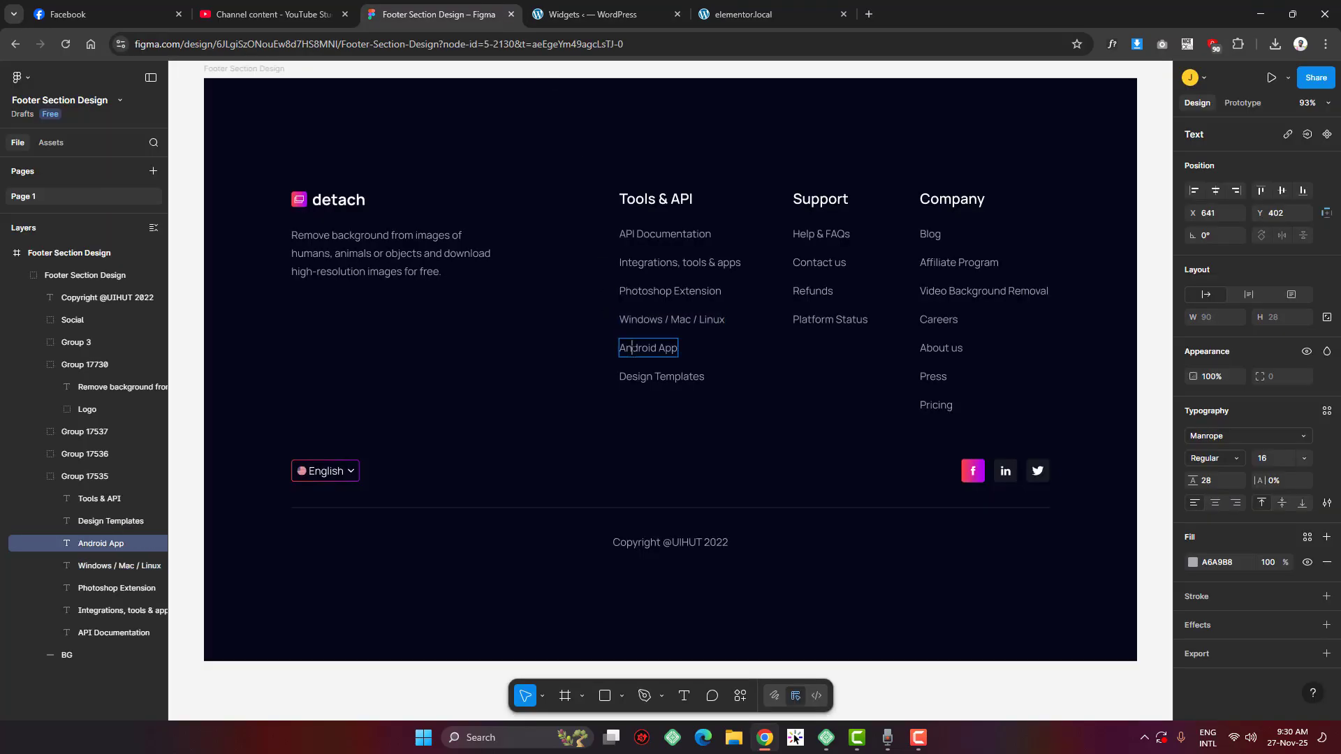
click(578, 11)
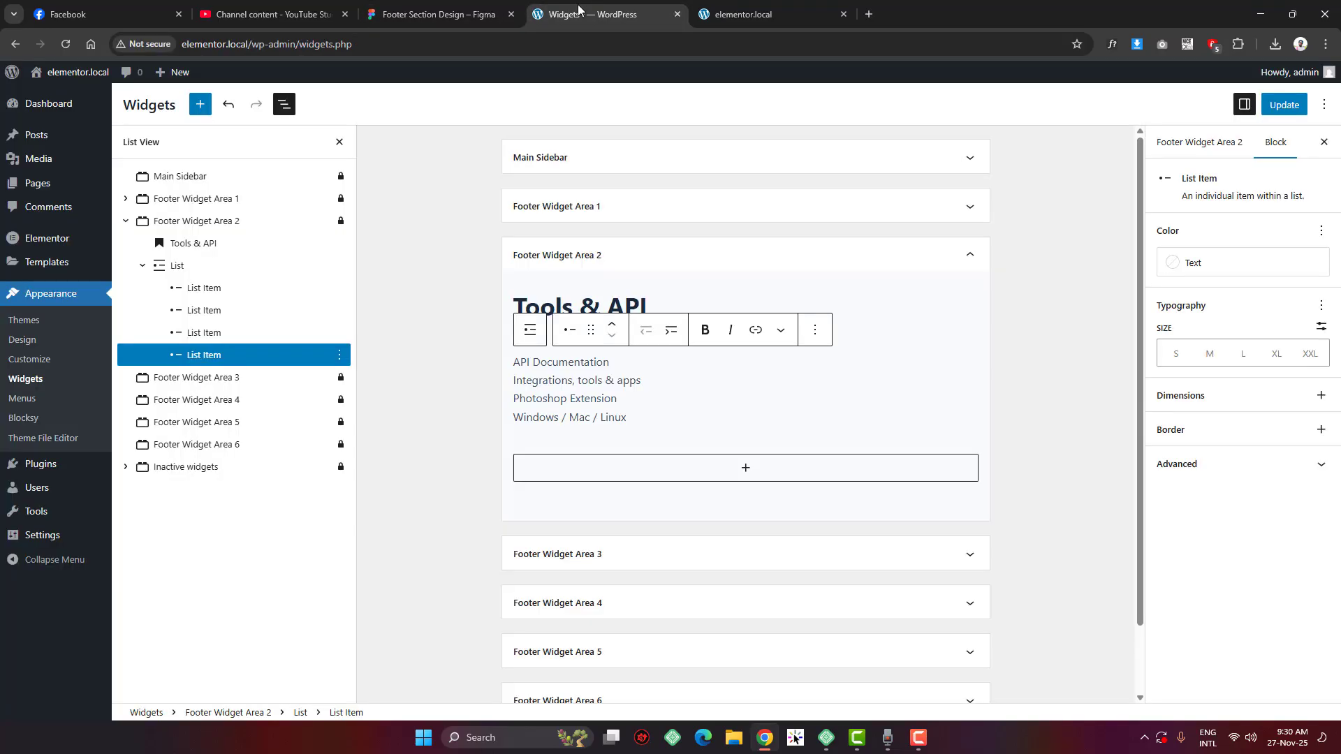
key(Return)
key(ctrl+v)
Copy "Design Templates" from the Figma design and add it as the sixth item of the WordPress list
click(492, 10)
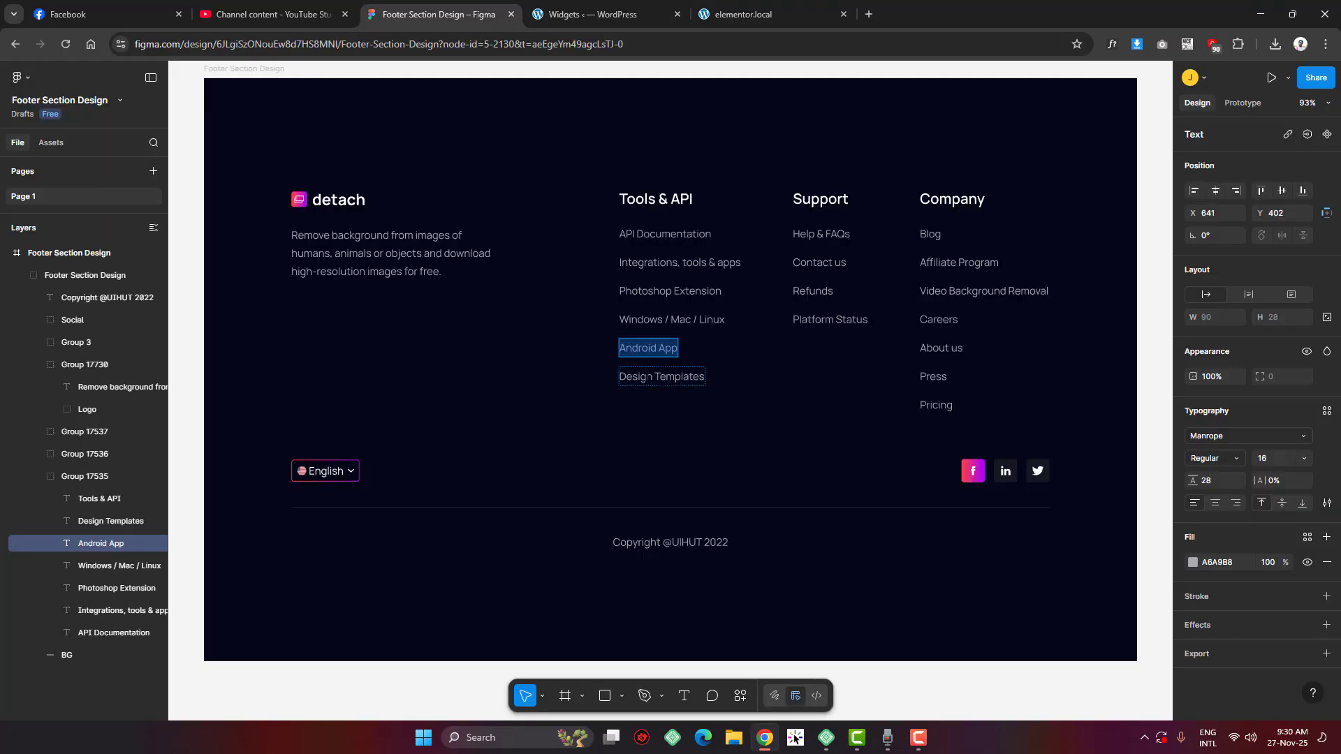
double_click(649, 377)
key(ctrl+a)
click(576, 6)
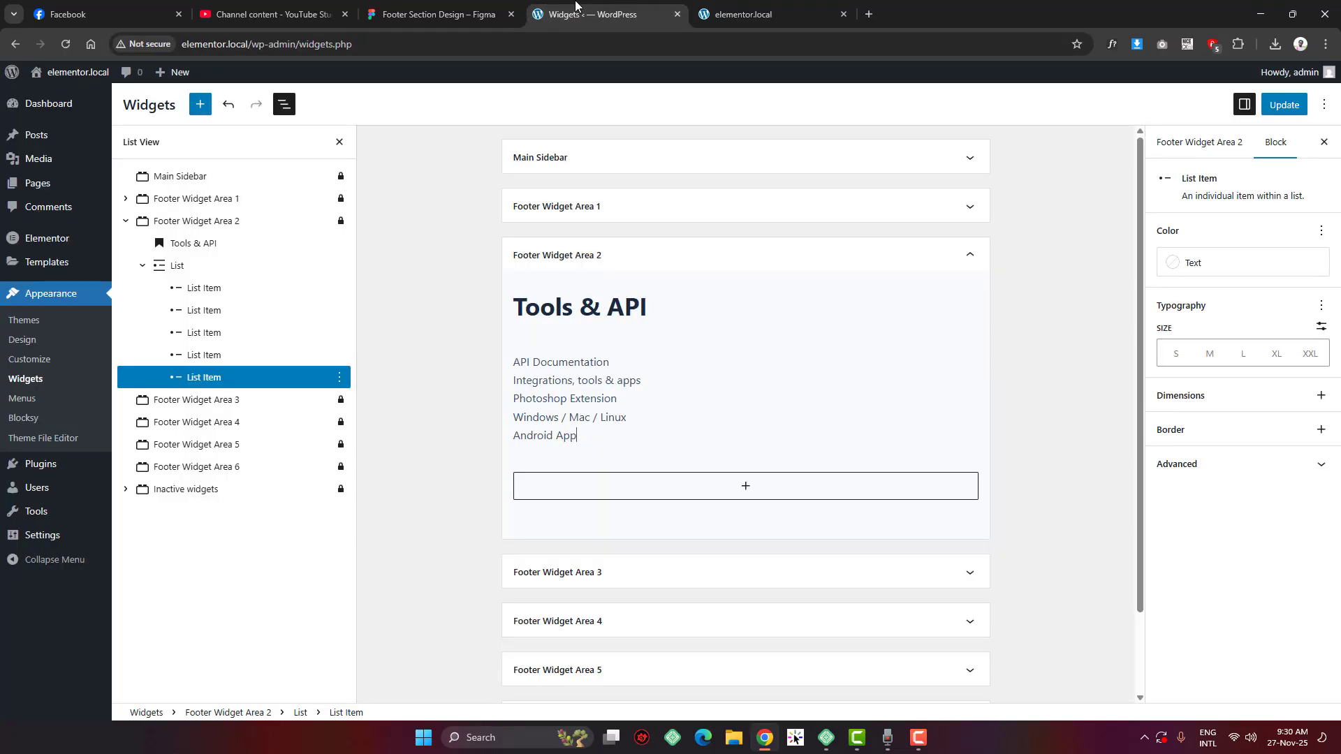
key(Return)
key(ctrl+v)
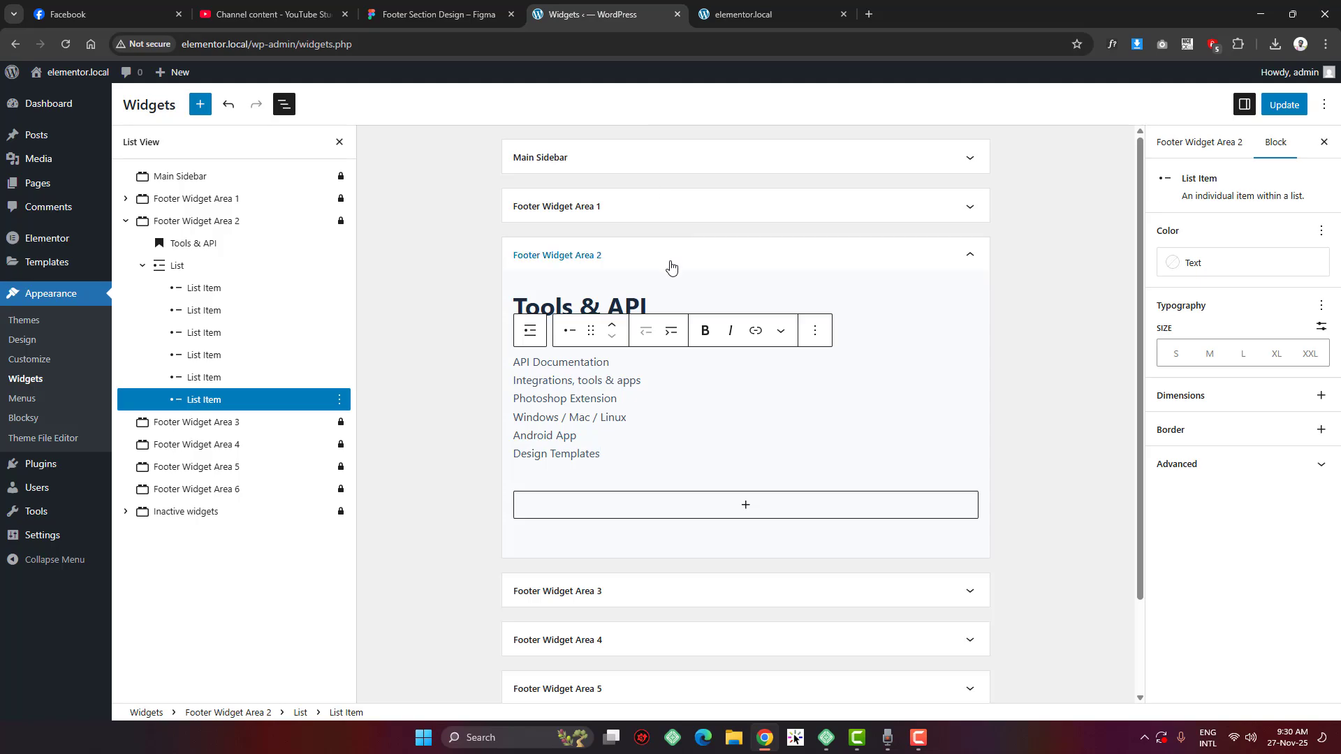
Switch to Figma and copy the fill colour code of the "API Documentation" text
click(496, 12)
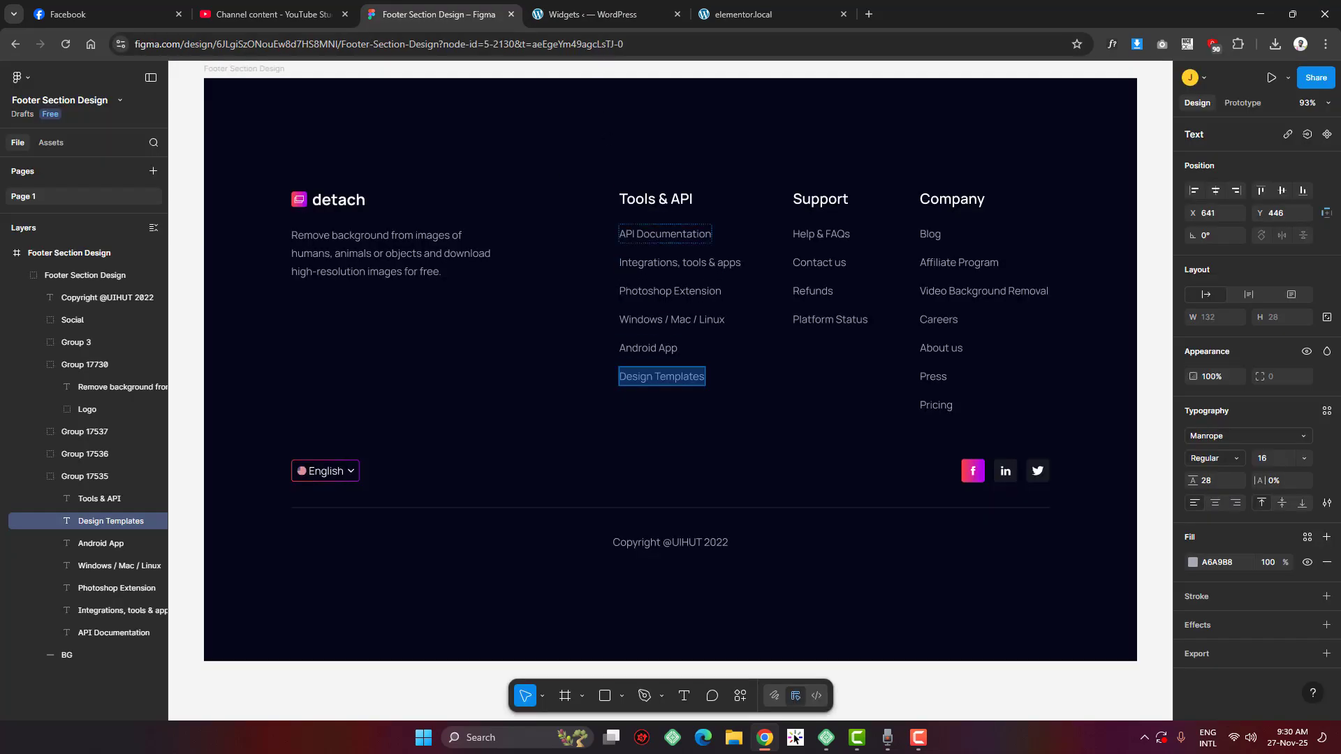
click(663, 234)
click(1213, 564)
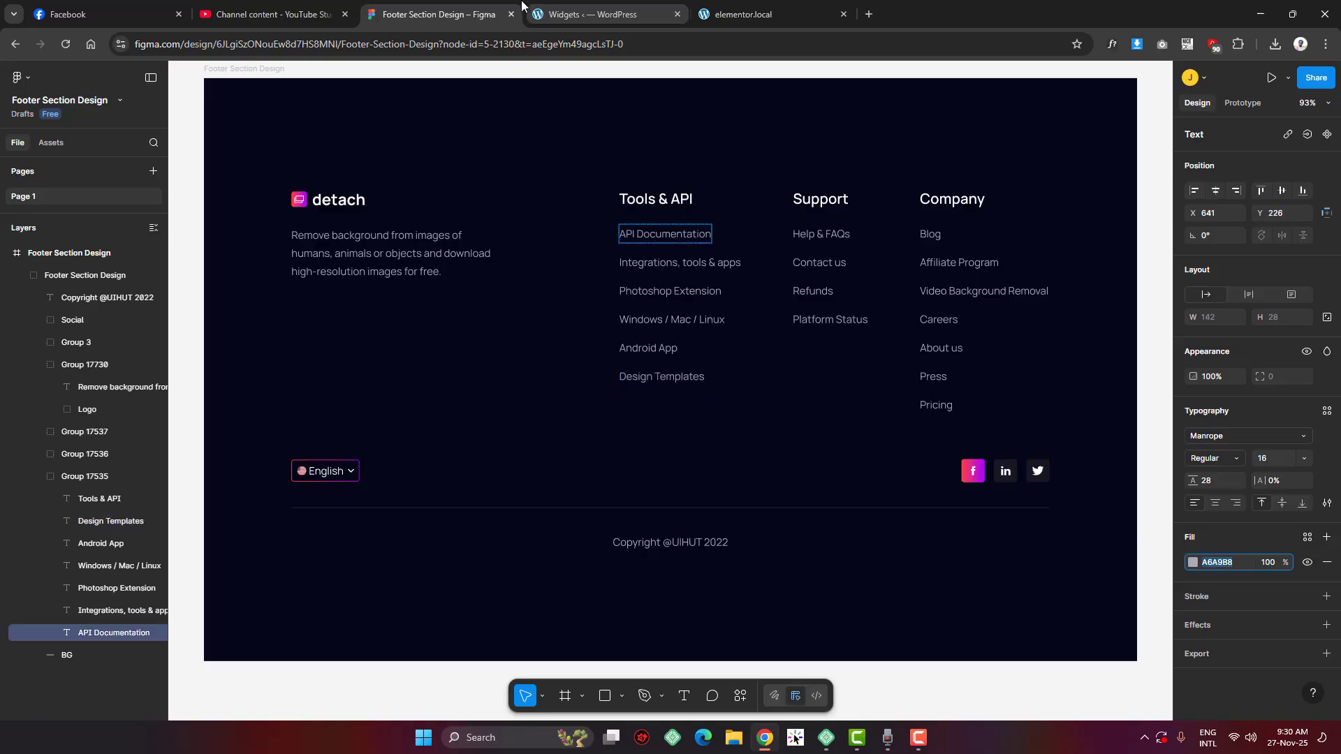
Return to the WordPress Widgets page and set the text colour of the whole Tools & API list to A6A9B8
click(580, 14)
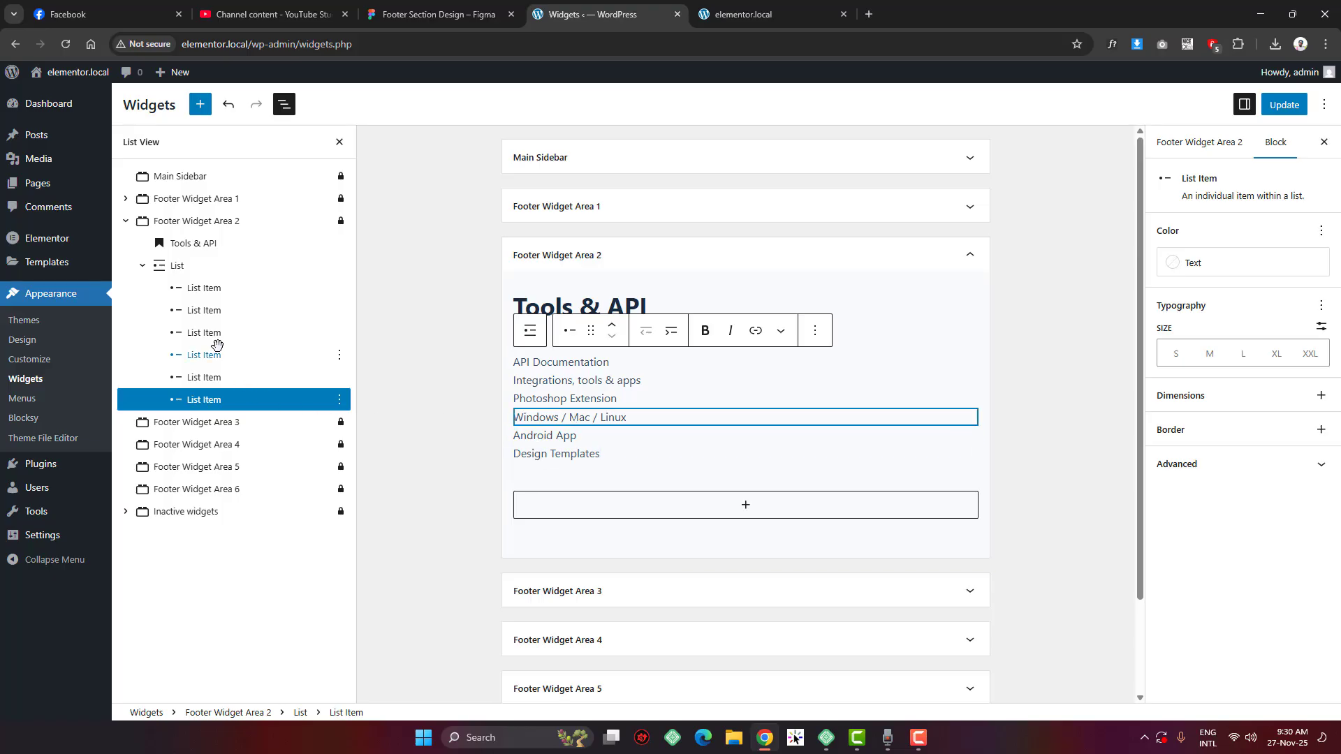
click(182, 266)
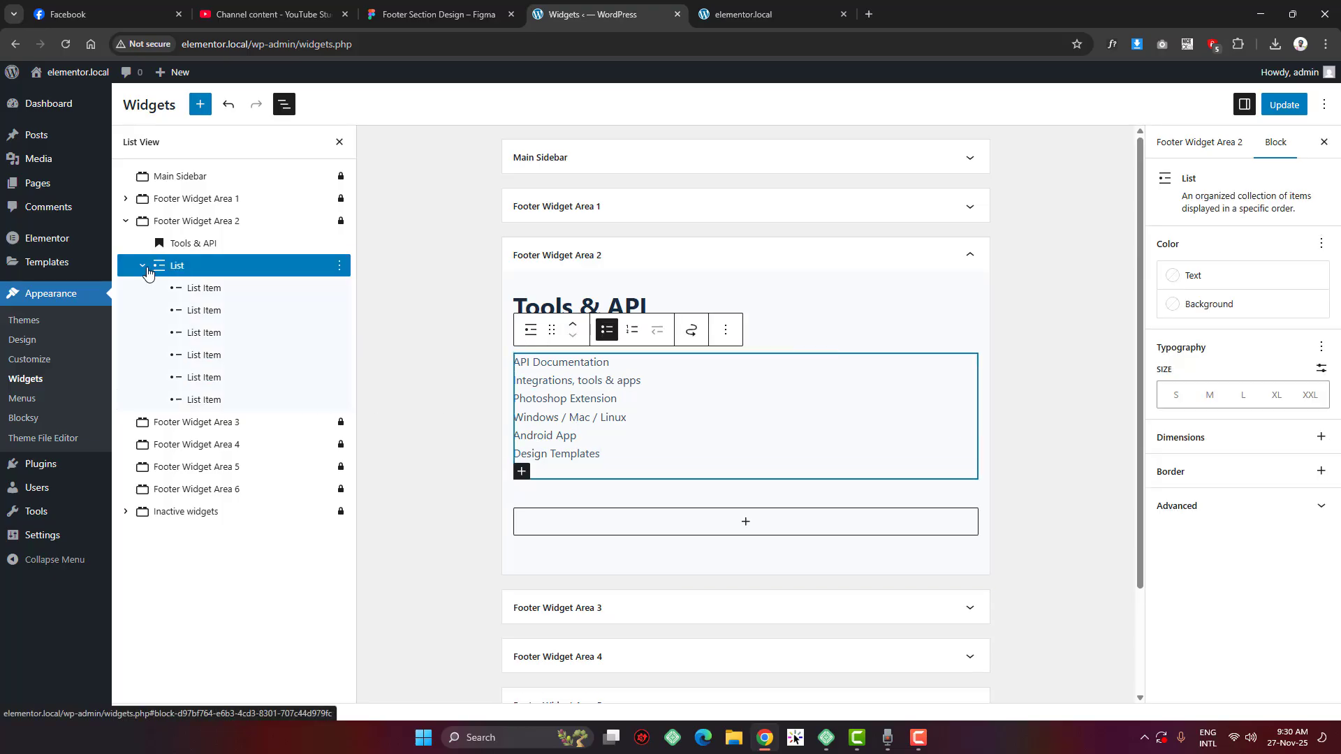
key(Left)
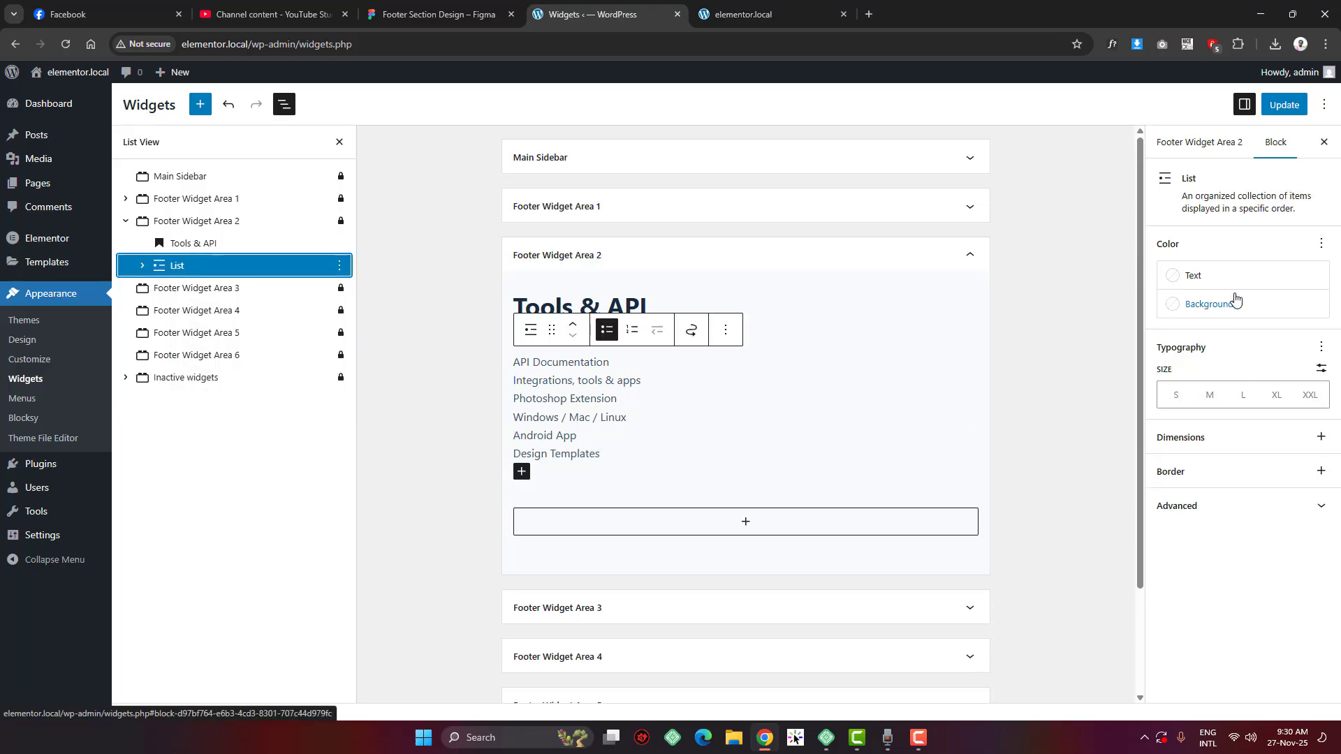
click(1213, 276)
click(1011, 286)
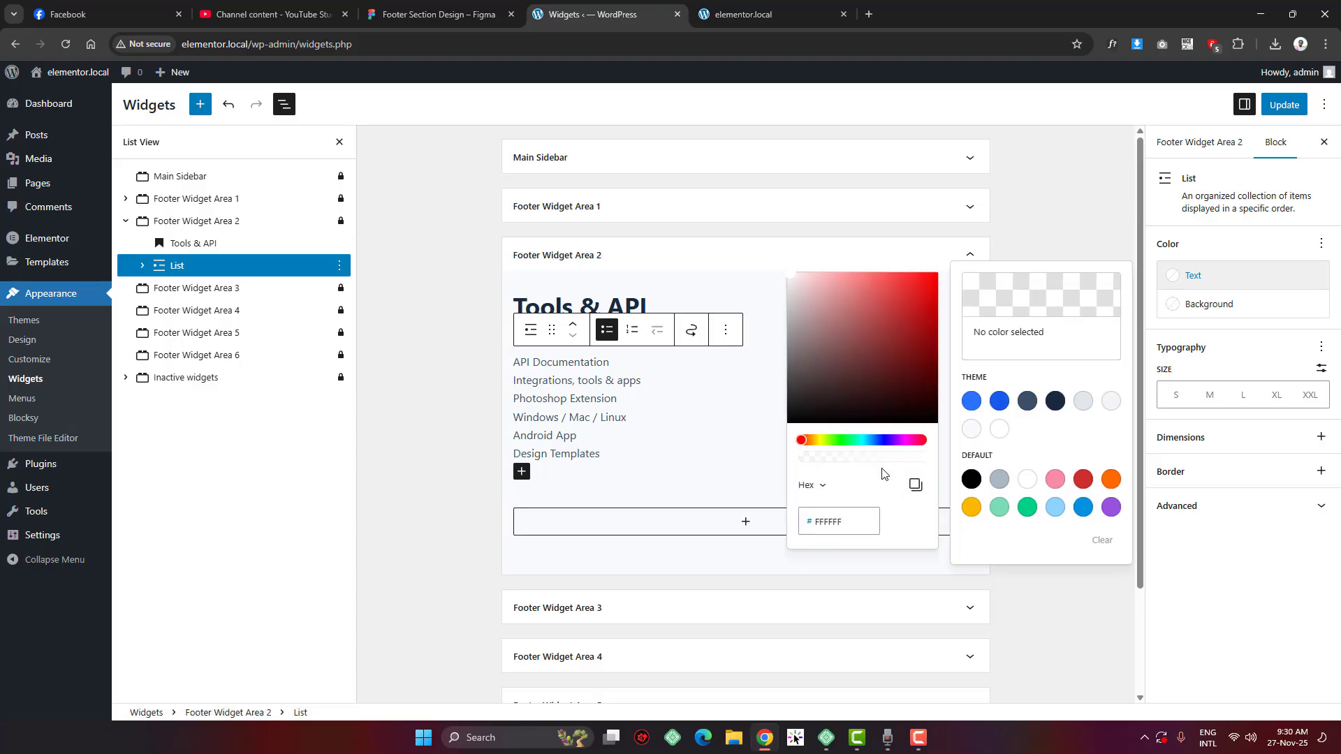
click(840, 517)
key(ctrl+v)
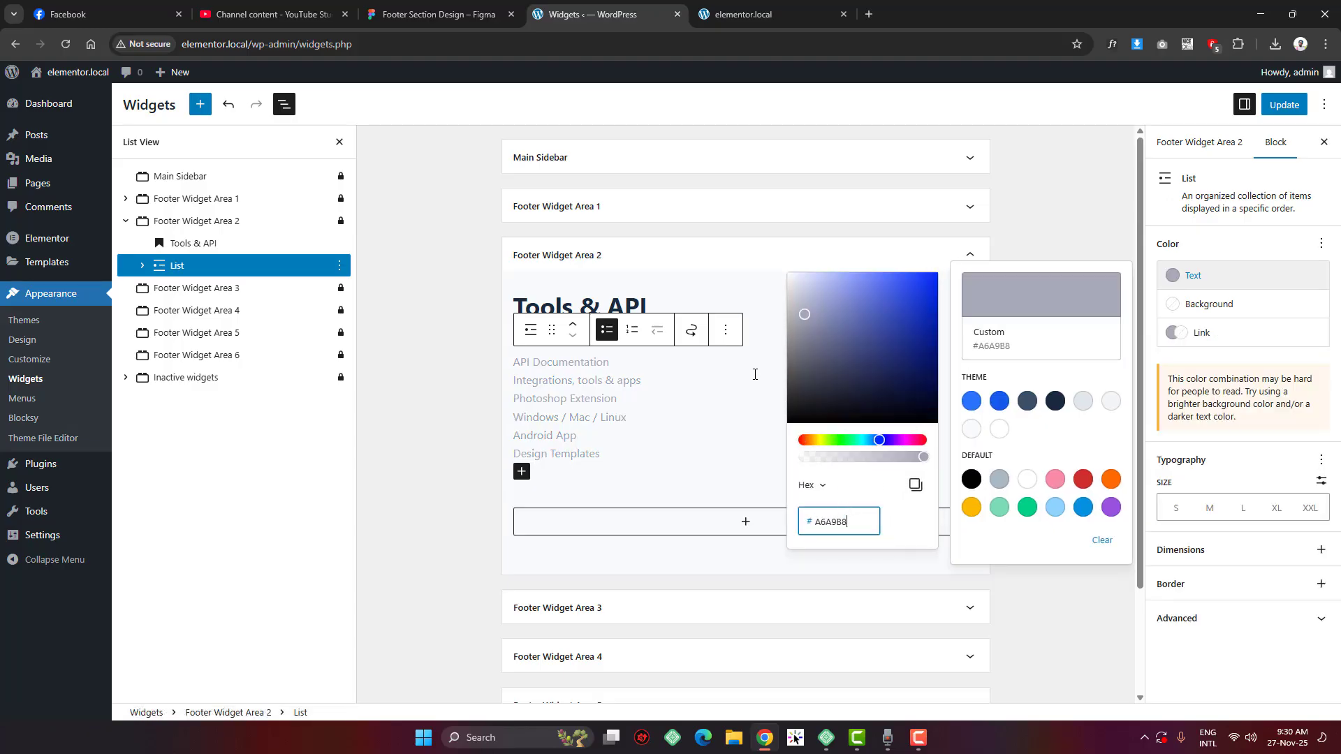
Switch to Figma and check the fill colour of the "Tools & API" heading
click(716, 9)
click(629, 13)
click(438, 14)
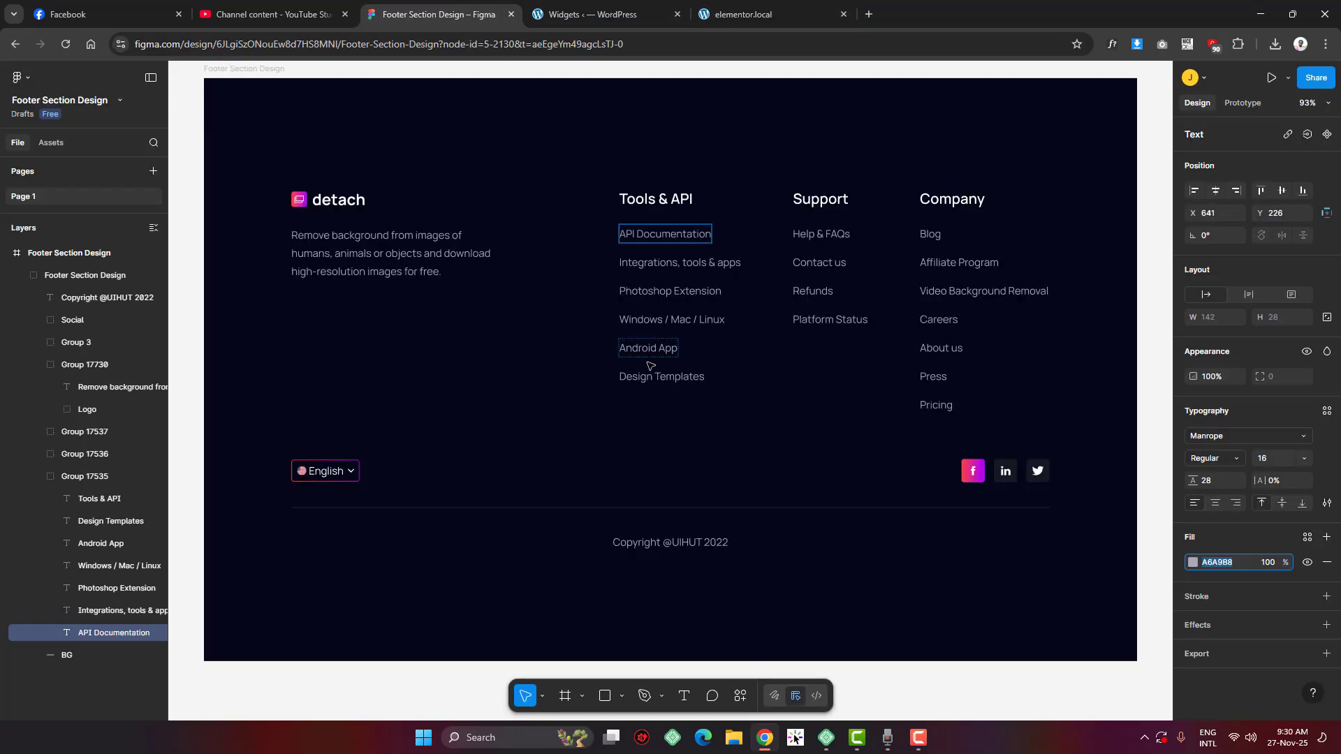
click(657, 199)
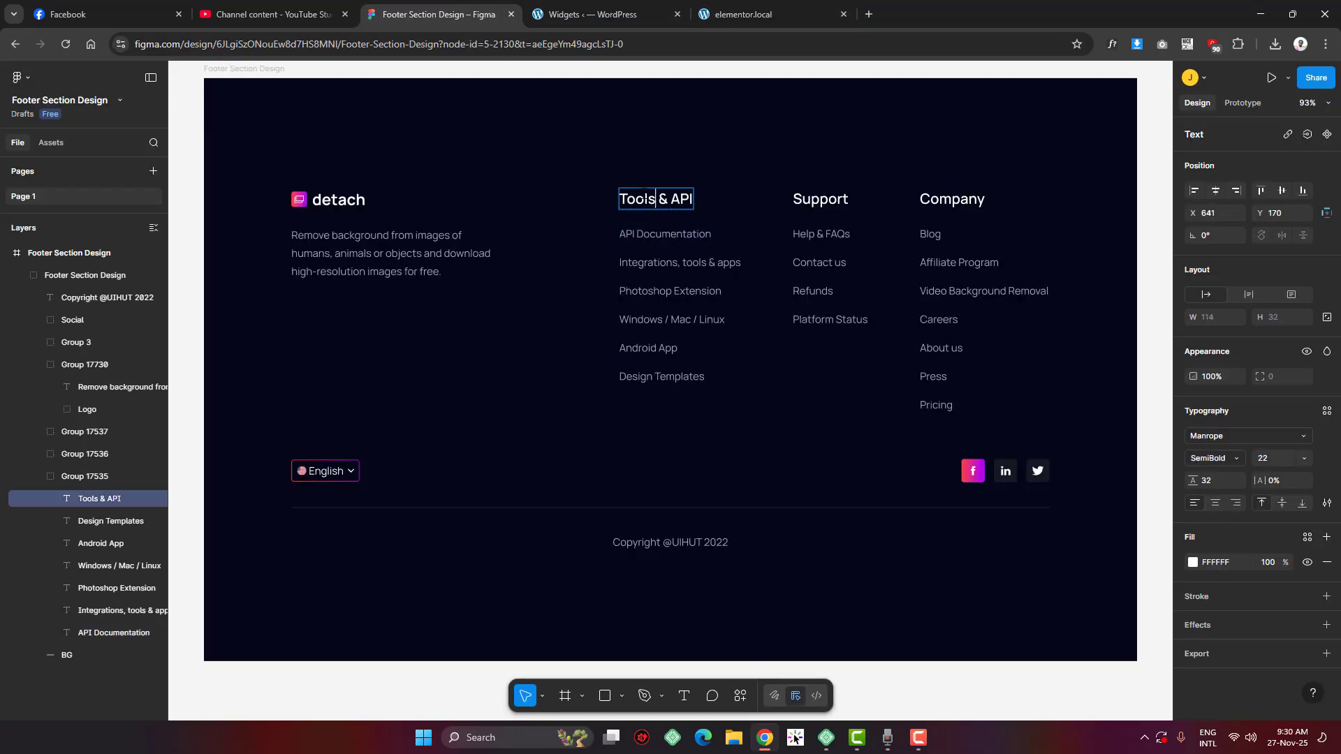
click(526, 46)
Return to the WordPress Widgets page and set the Tools & API heading's text colour to white (FFFFFF)
click(601, 14)
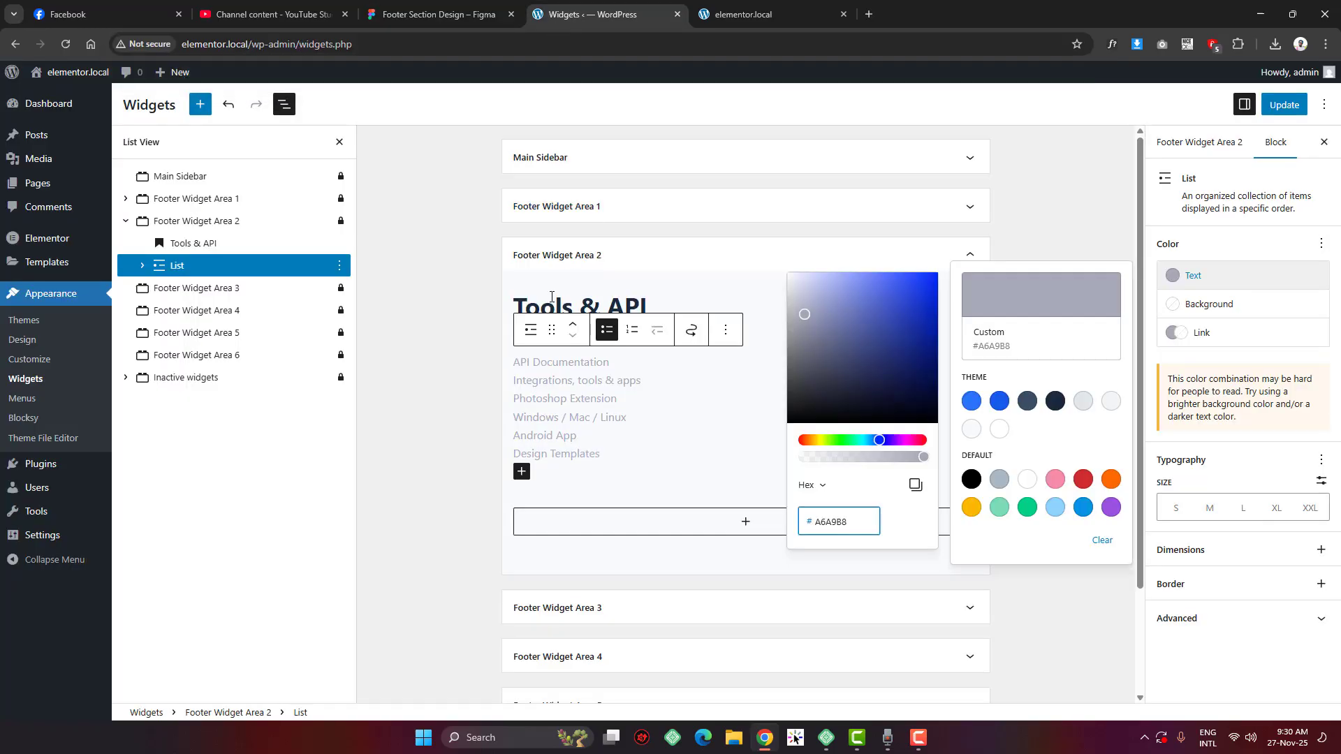
click(1227, 405)
click(1212, 319)
click(1017, 349)
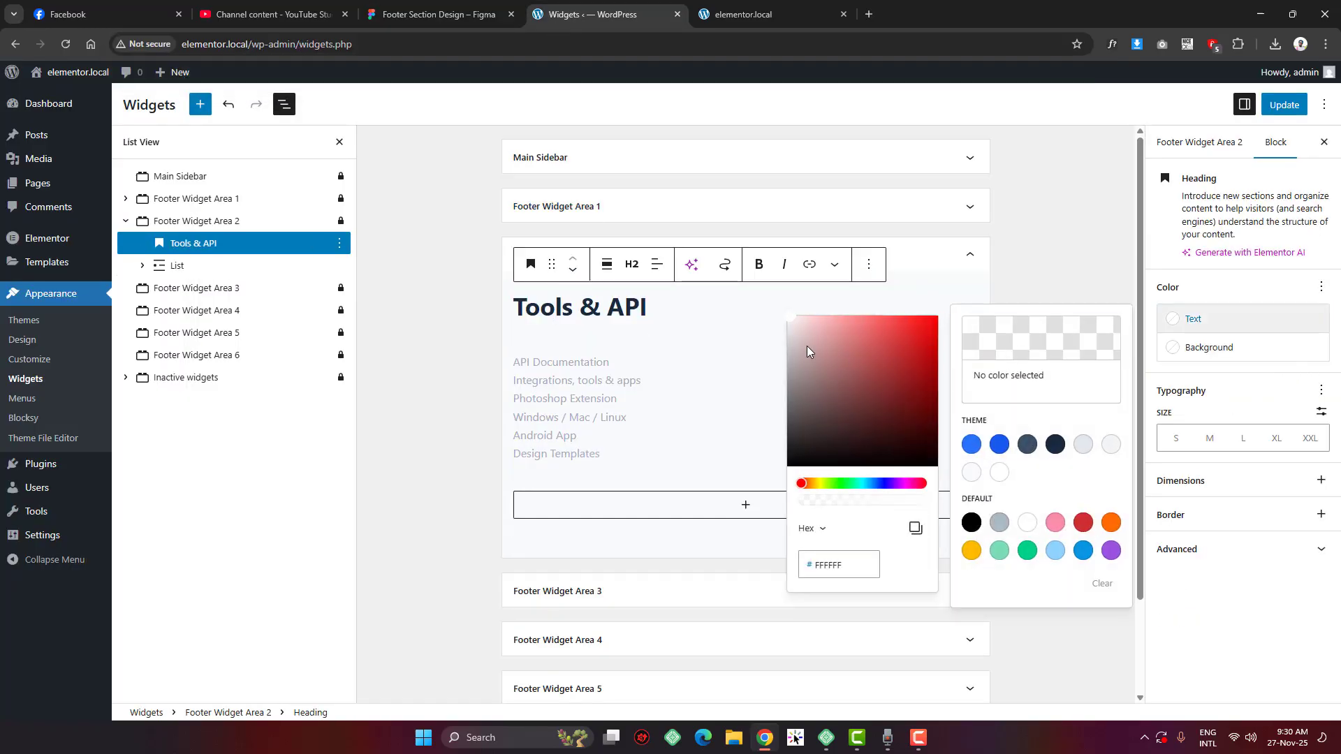
drag(808, 350, 646, 183)
Switch to Figma, select the Footer Section Design frame and copy its background fill colour code
click(440, 13)
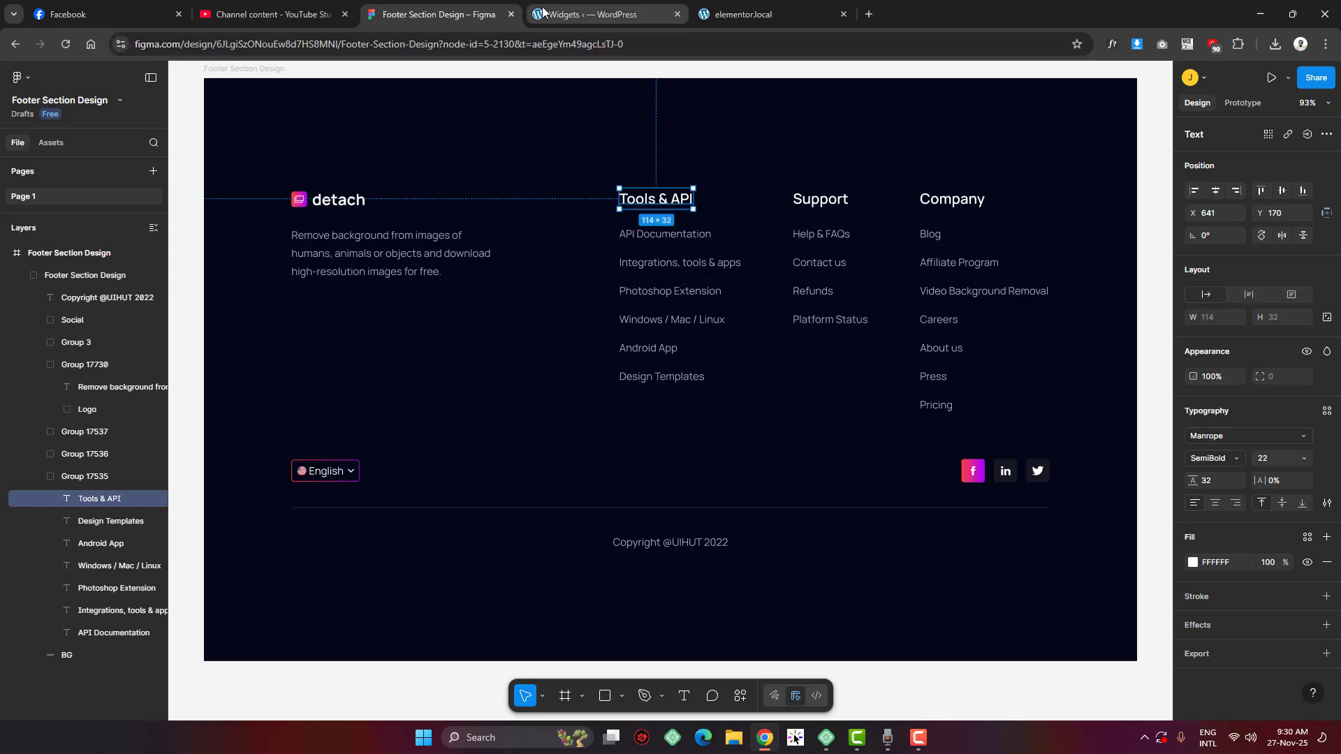
click(594, 14)
click(440, 14)
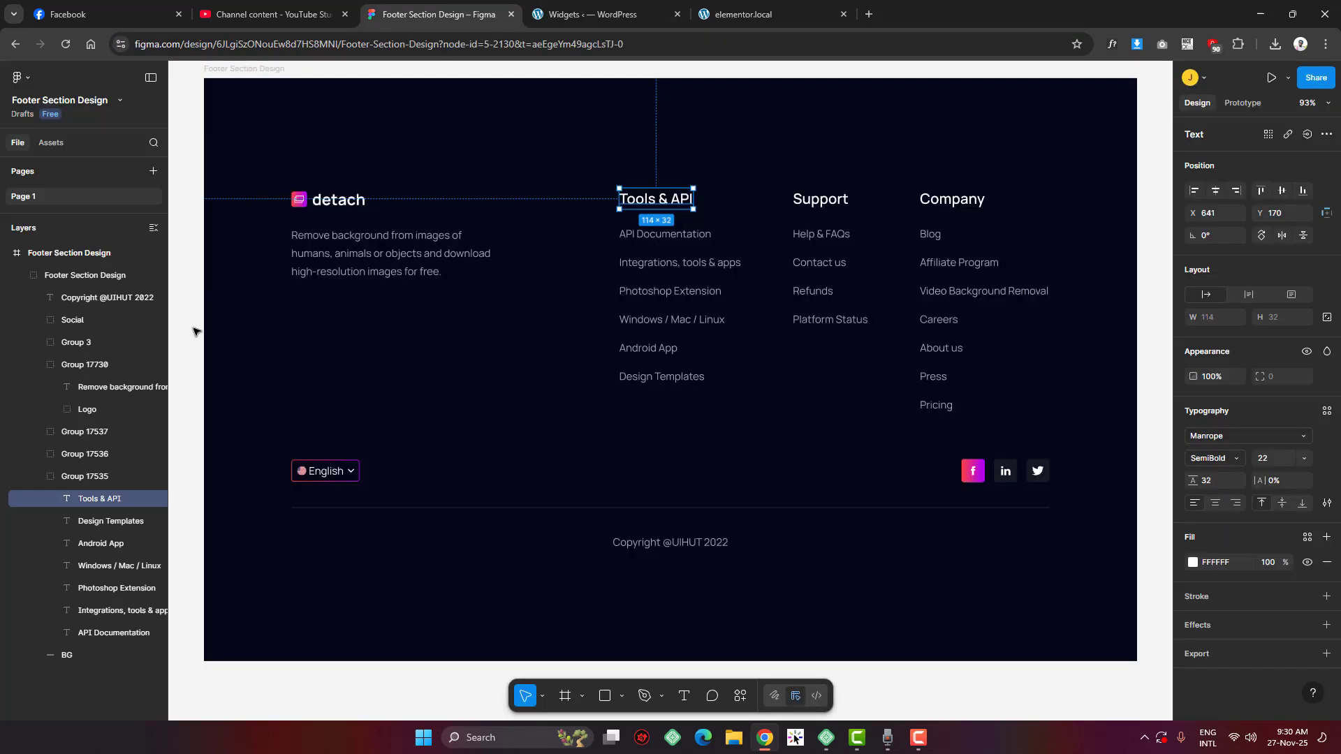
click(367, 408)
click(380, 398)
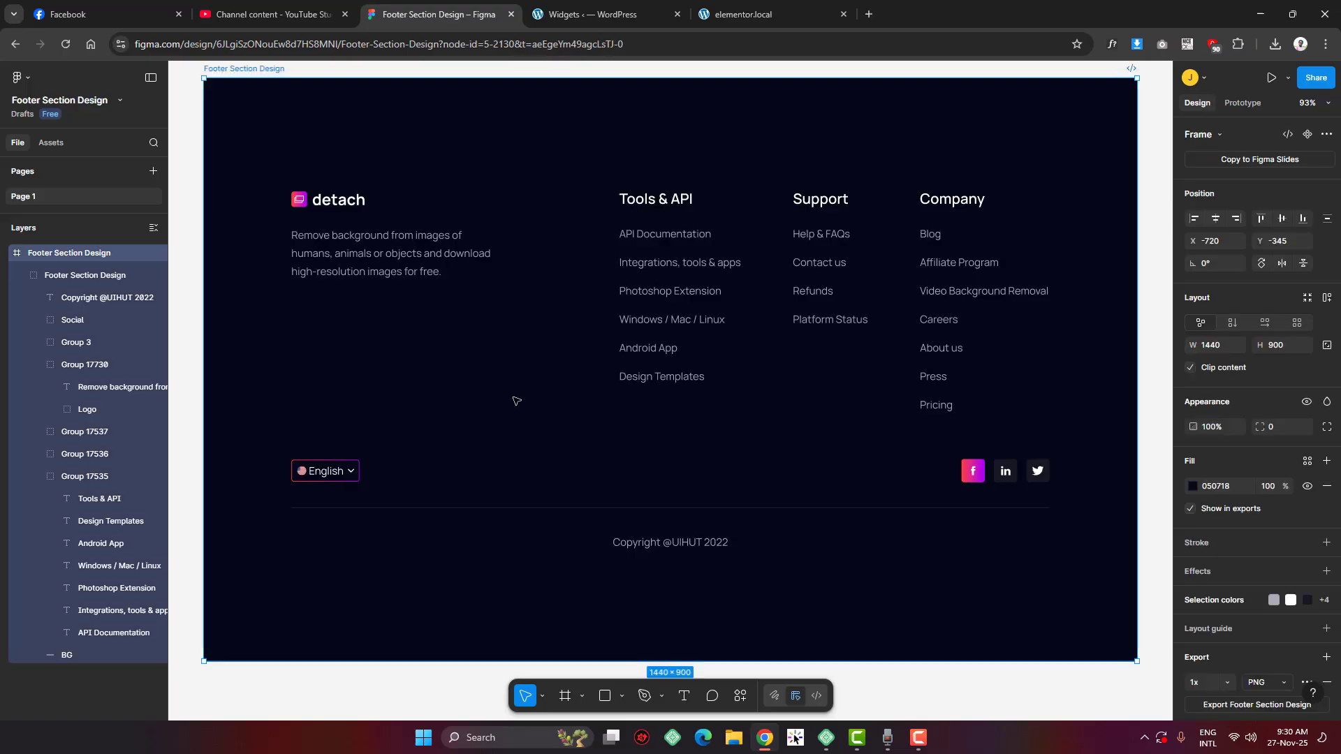
click(1228, 489)
key(ctrl+c)
Return to the WordPress Widgets page and group the Tools & API heading and its list into one Group block
click(593, 14)
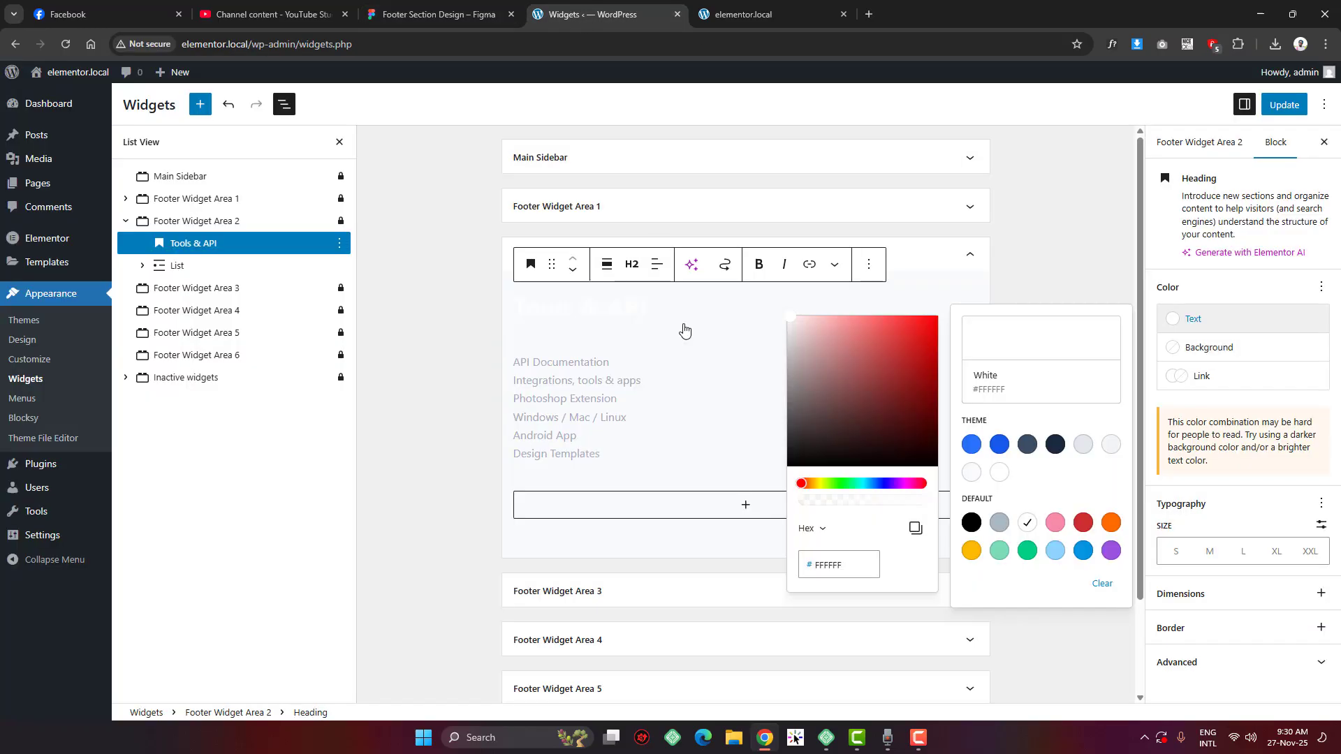
click(196, 221)
click(1284, 147)
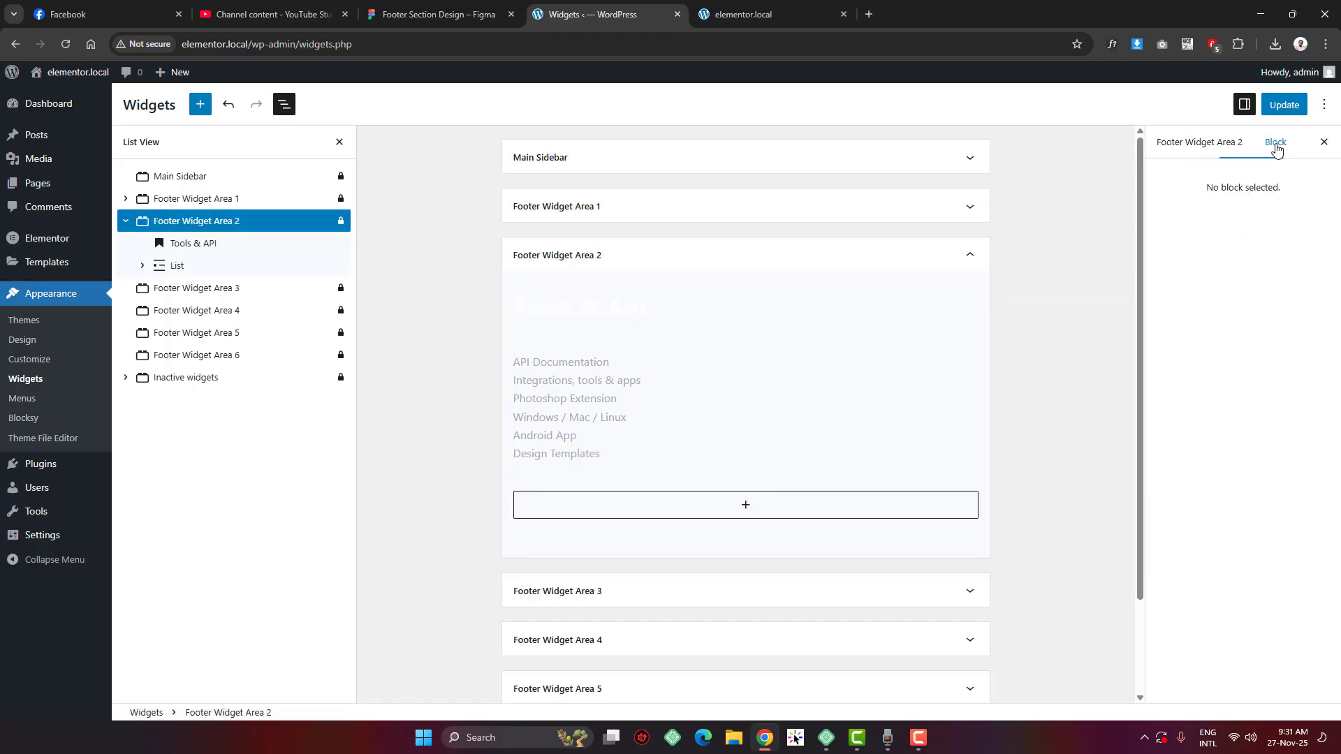
click(1199, 142)
click(209, 244)
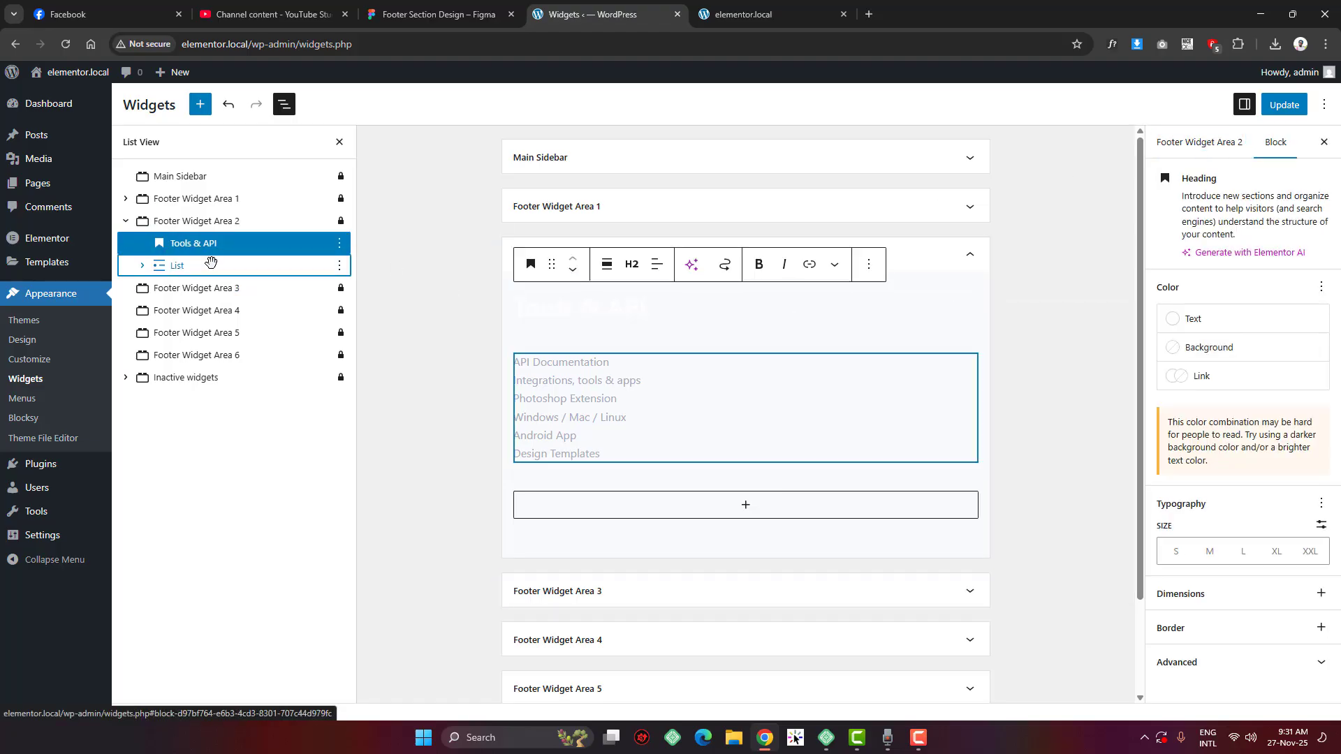
shift+click(179, 265)
click(604, 266)
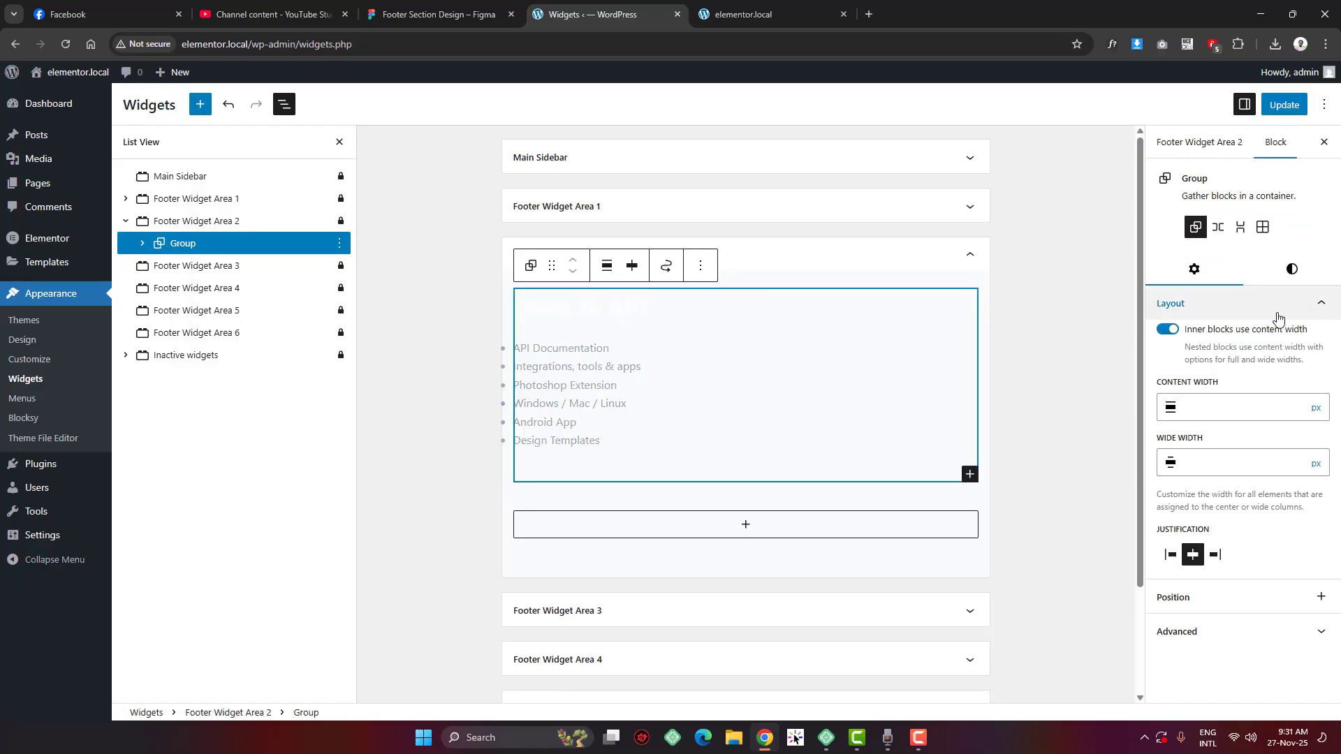
Set the background colour of the Tools & API group to 050718
click(1284, 269)
click(1209, 364)
click(1026, 453)
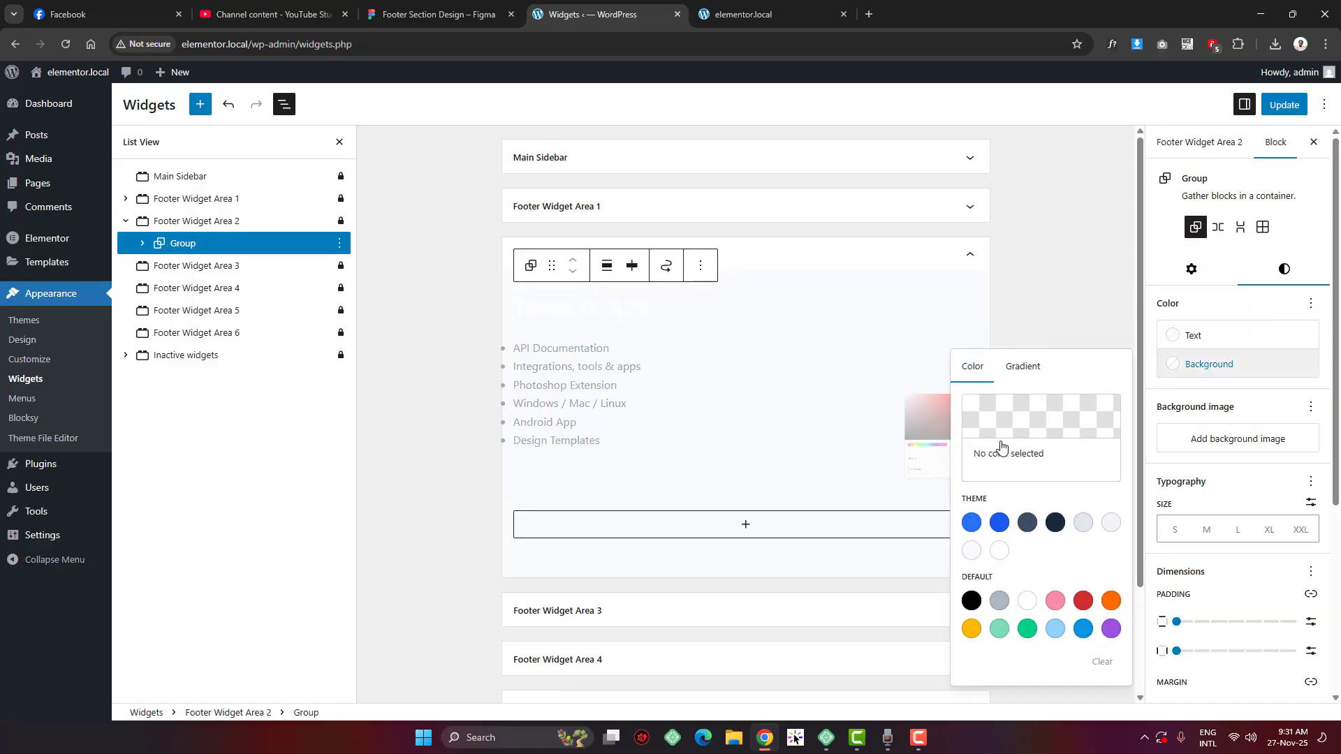
double_click(829, 642)
key(ctrl+v)
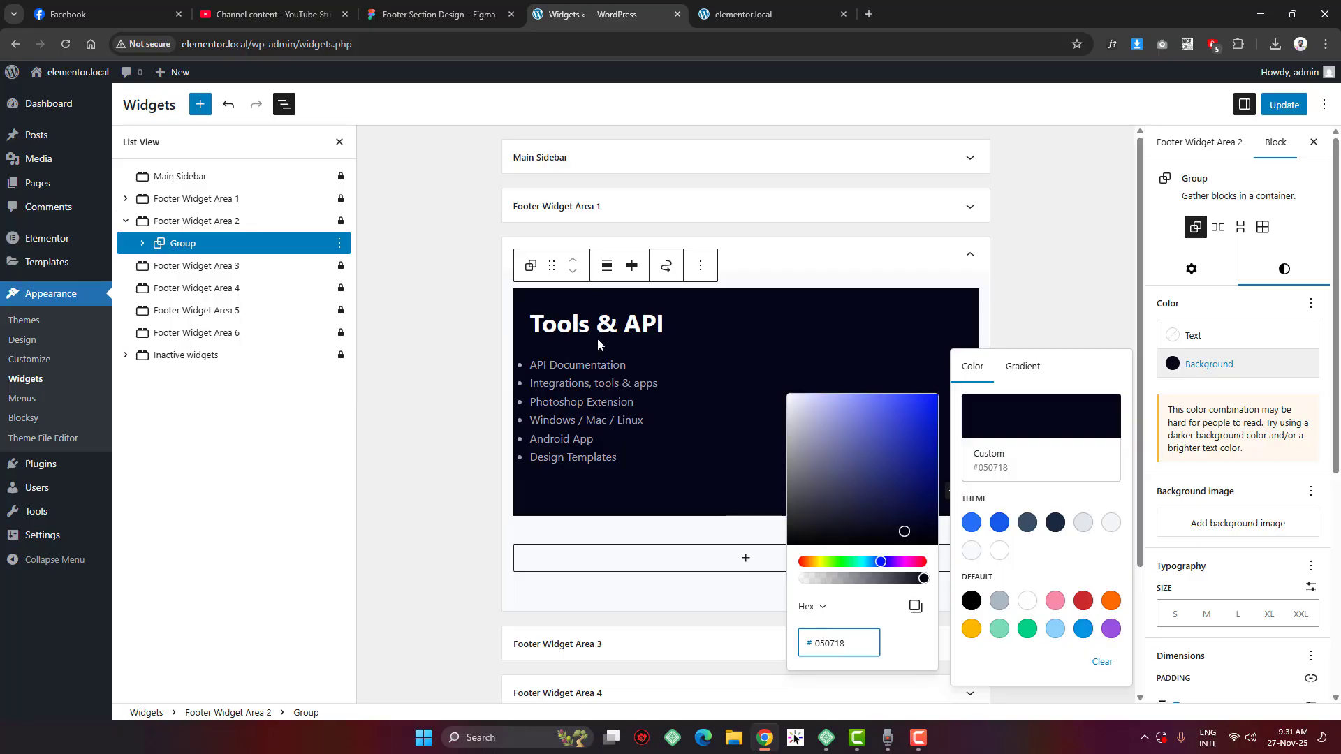
Compare the "Tools & API" heading's typography in Figma with the typography options of the WordPress heading block
click(438, 14)
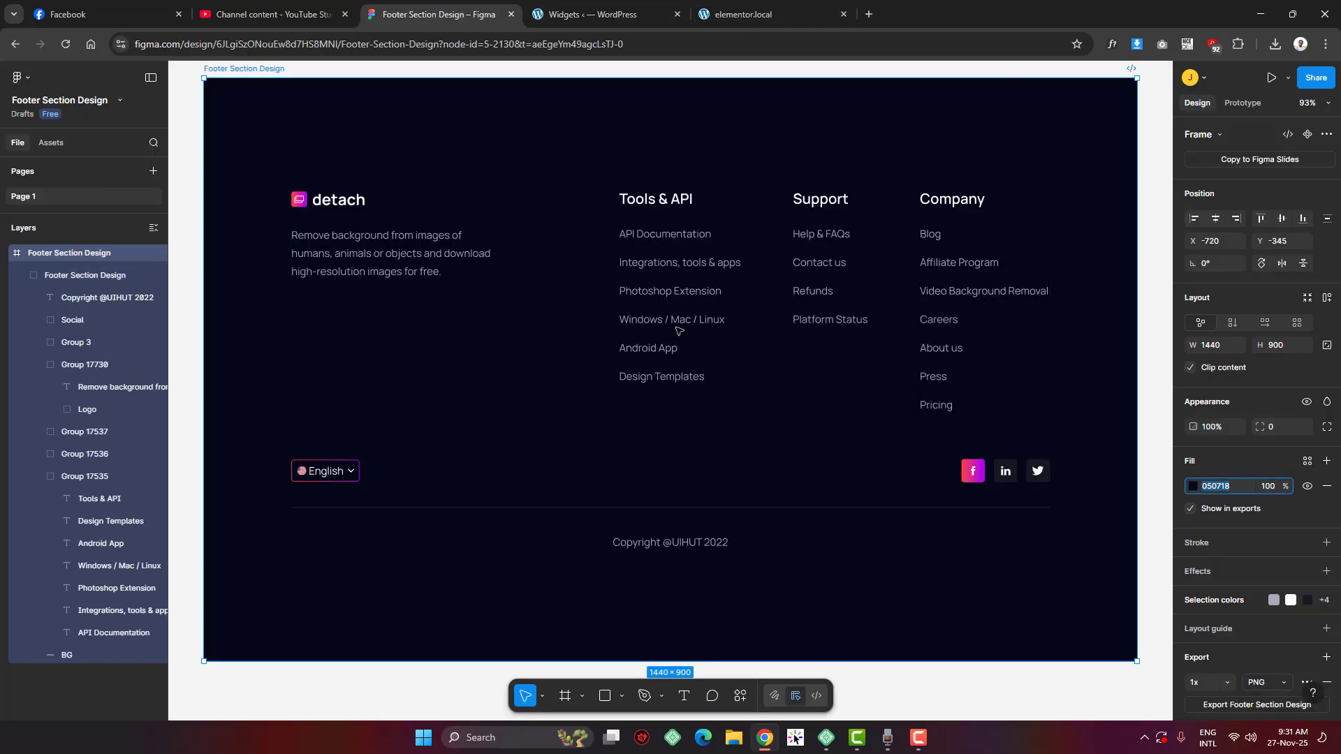
ctrl+click(656, 204)
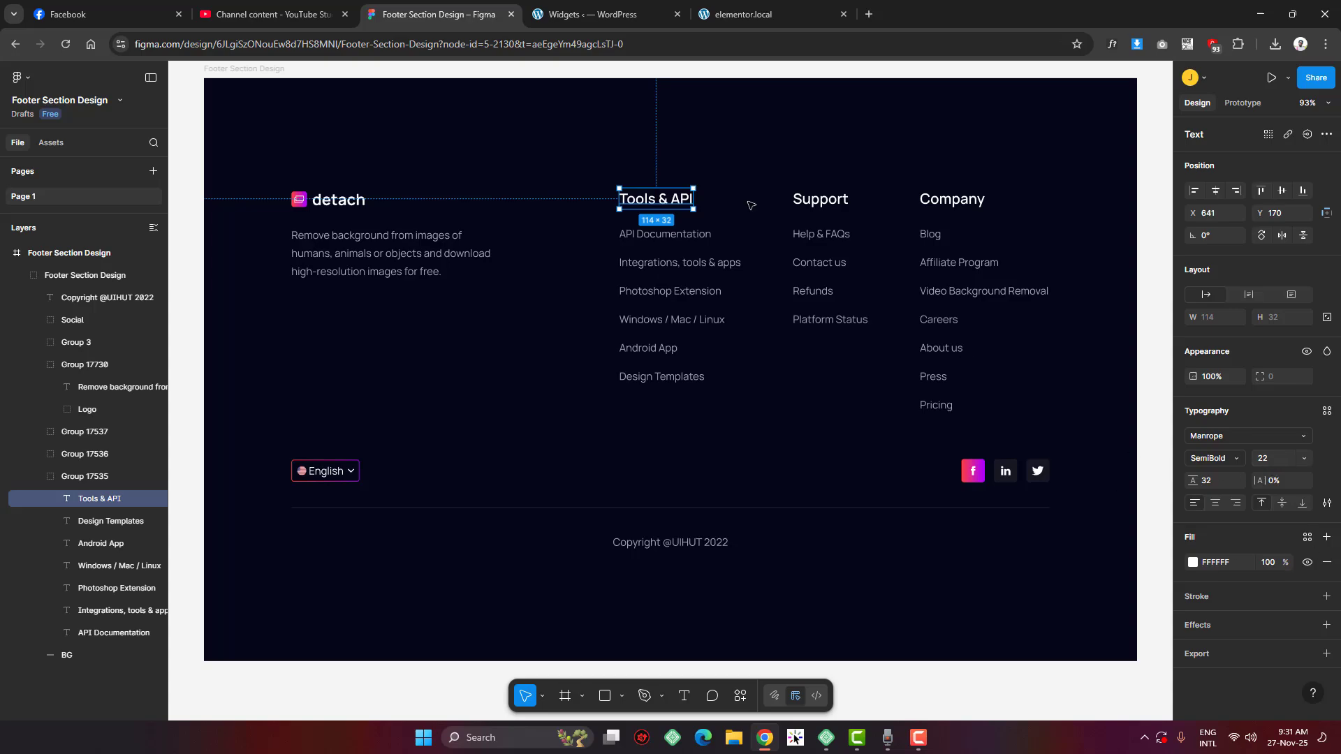
click(588, 6)
click(598, 324)
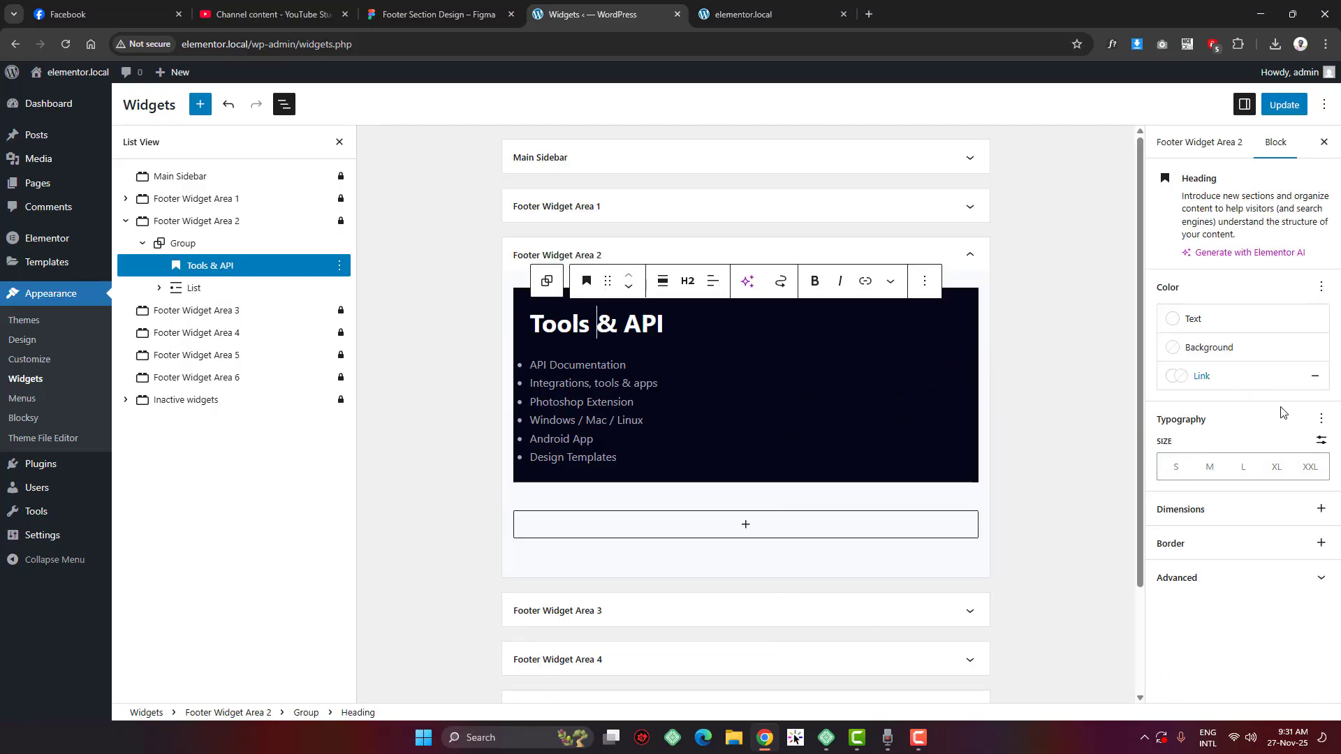
click(1321, 419)
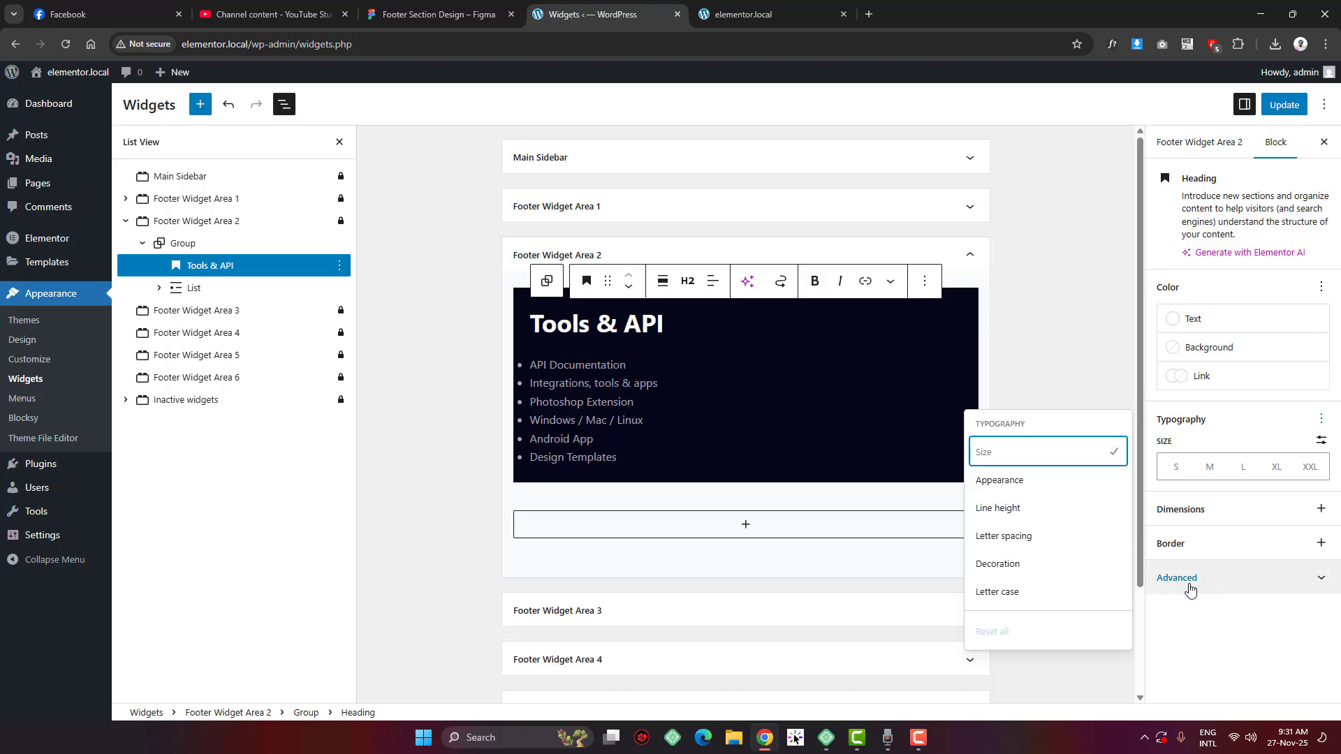
click(576, 324)
click(641, 324)
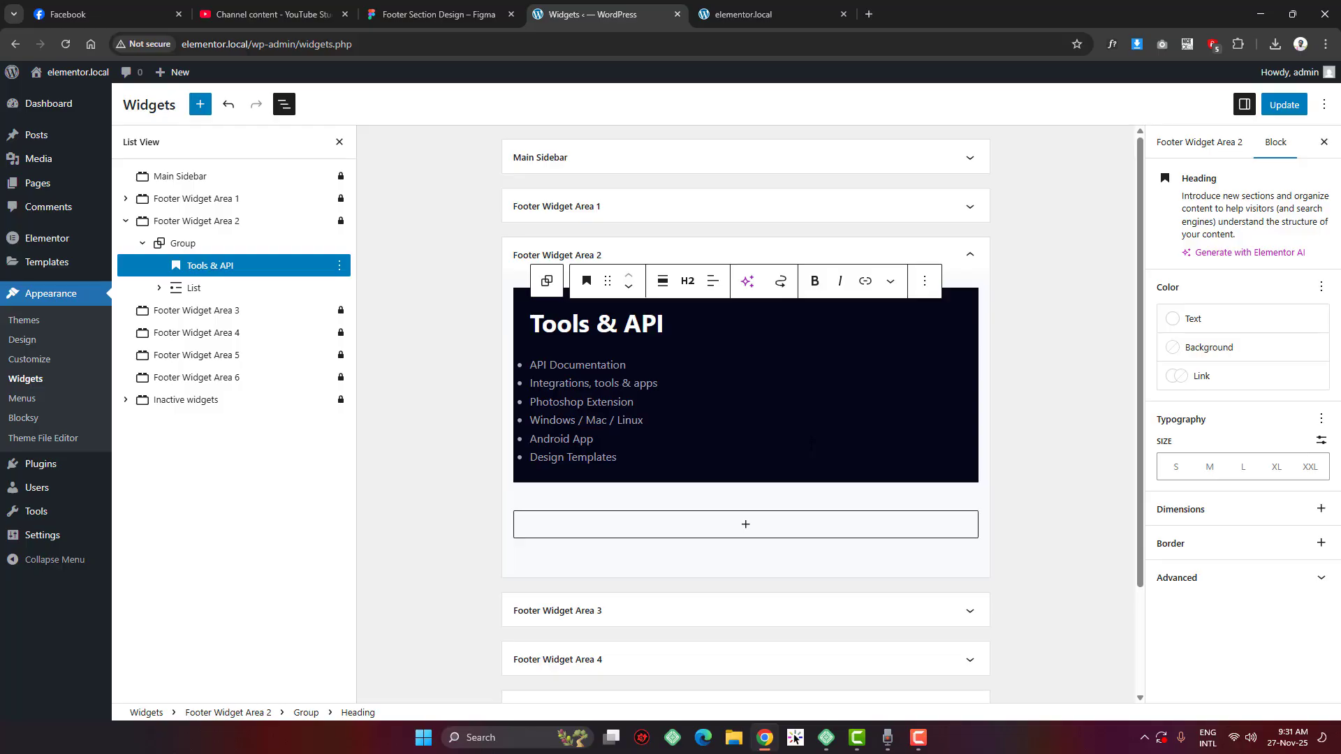
click(744, 14)
click(475, 13)
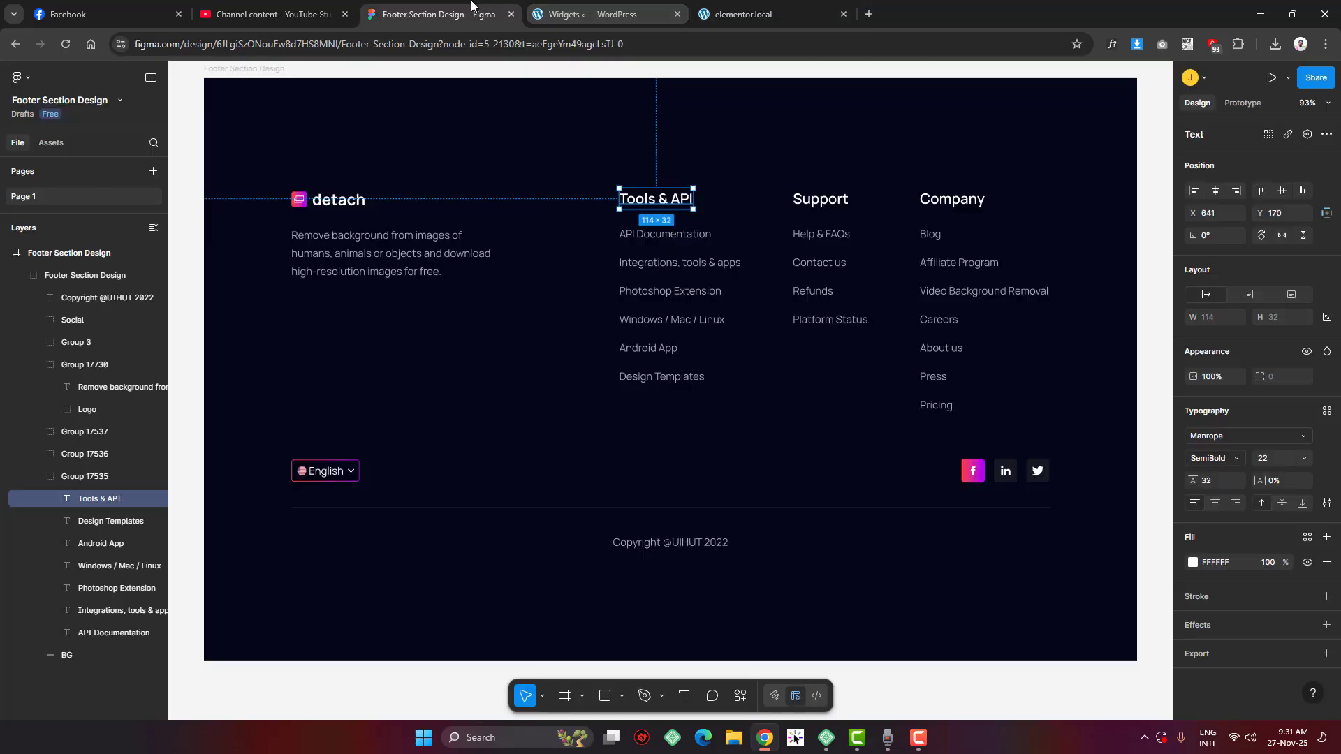
Return to the WordPress Widgets page and set the Tools & API heading's font size to 22 px
click(545, 9)
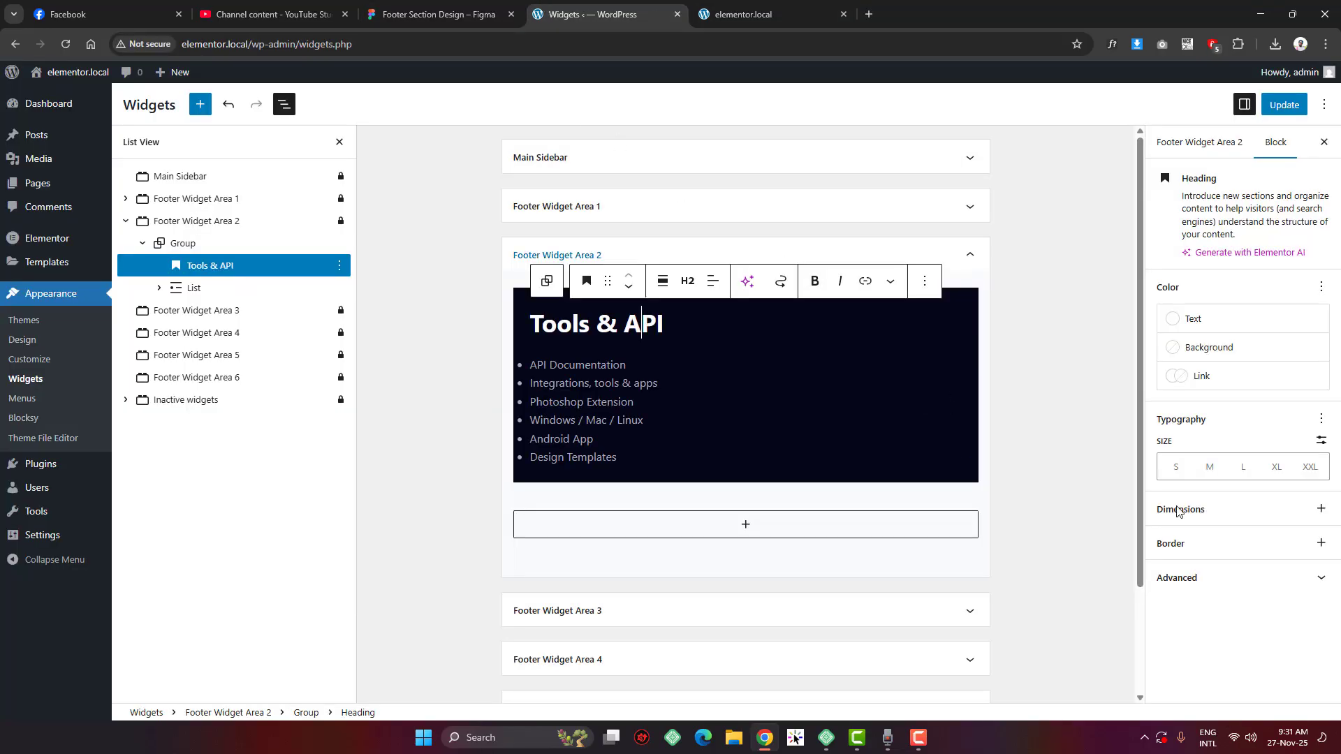
click(1320, 440)
click(1187, 469)
text(22)
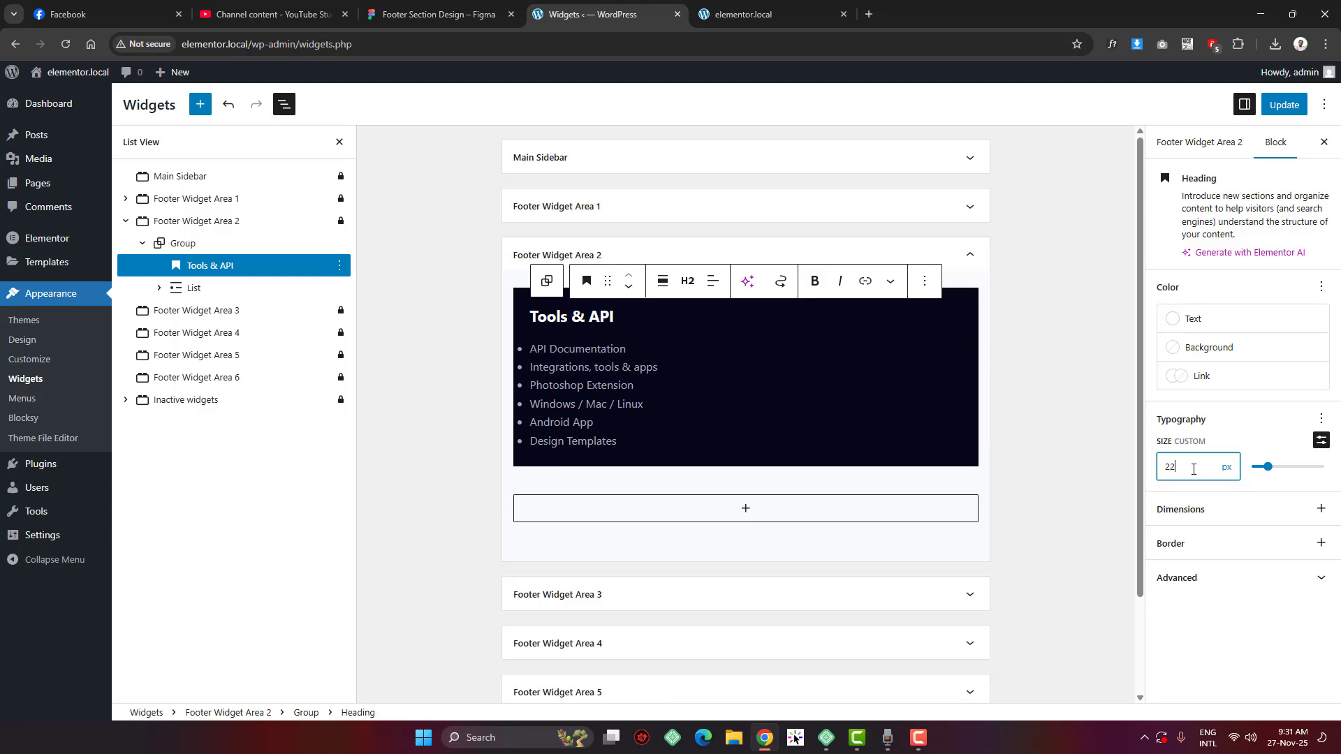
Check the font size of the "Integrations, tools & apps" text in Figma and set the WordPress list's size to 16 px
click(439, 13)
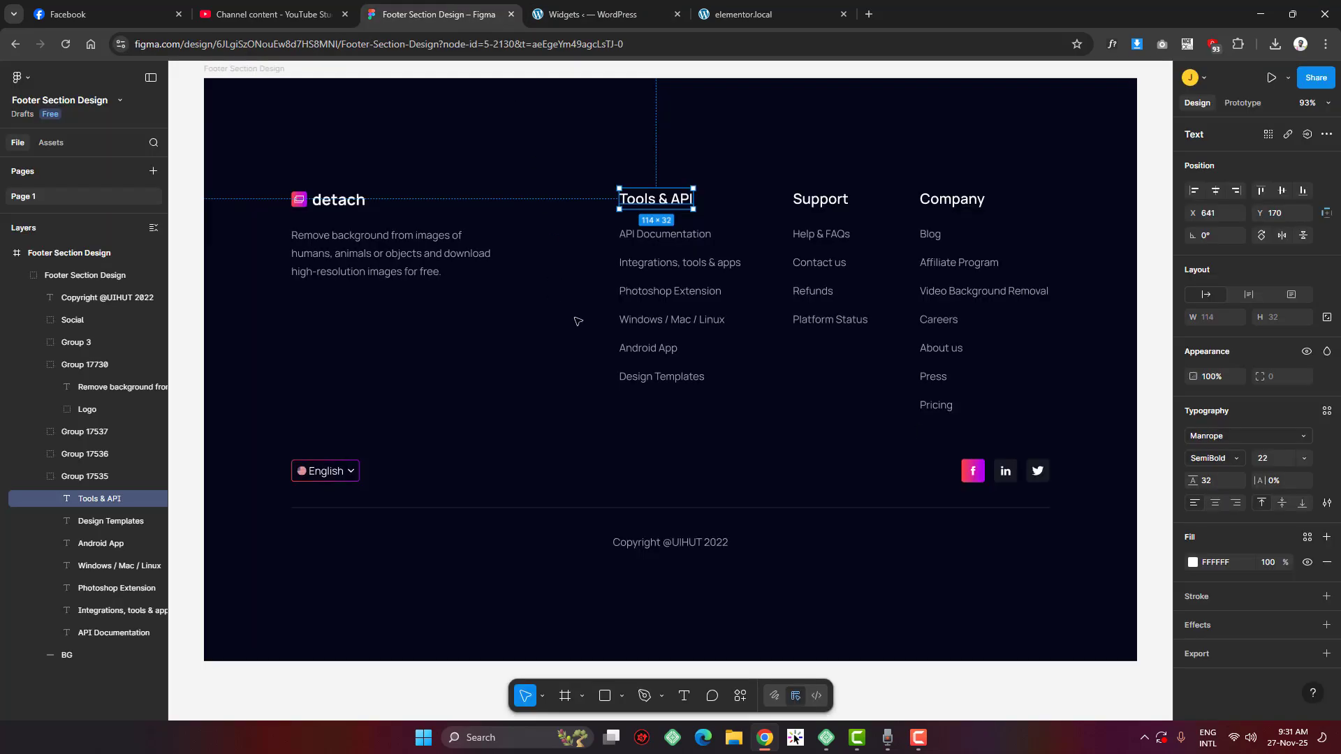
click(638, 263)
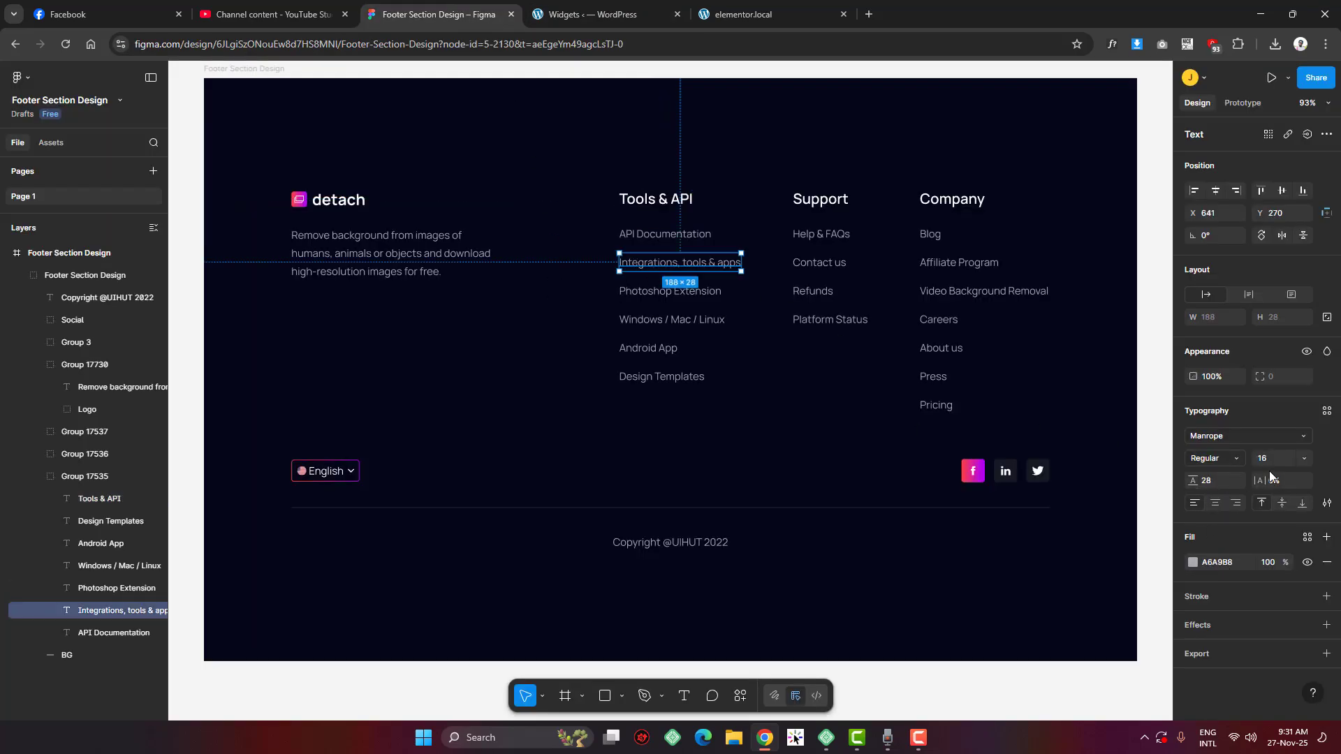
click(590, 13)
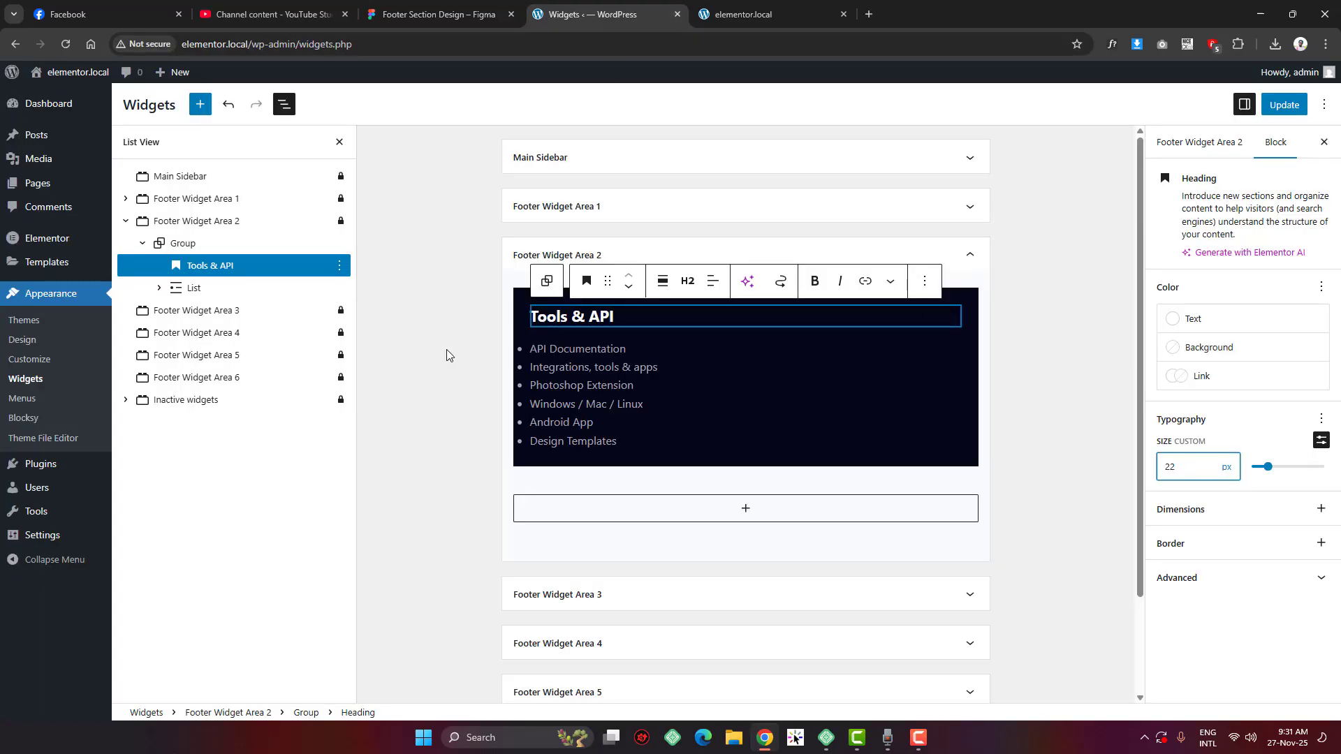
click(180, 288)
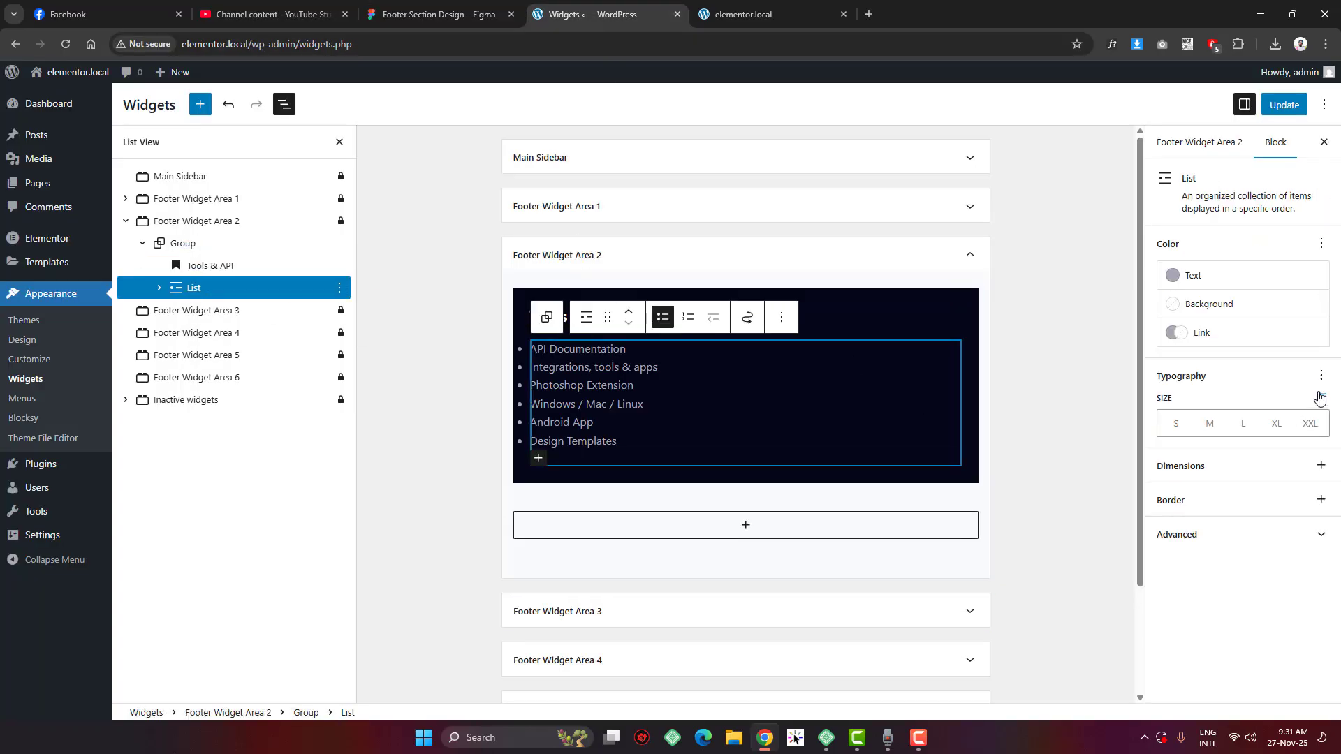
click(1320, 398)
click(1190, 421)
text(16)
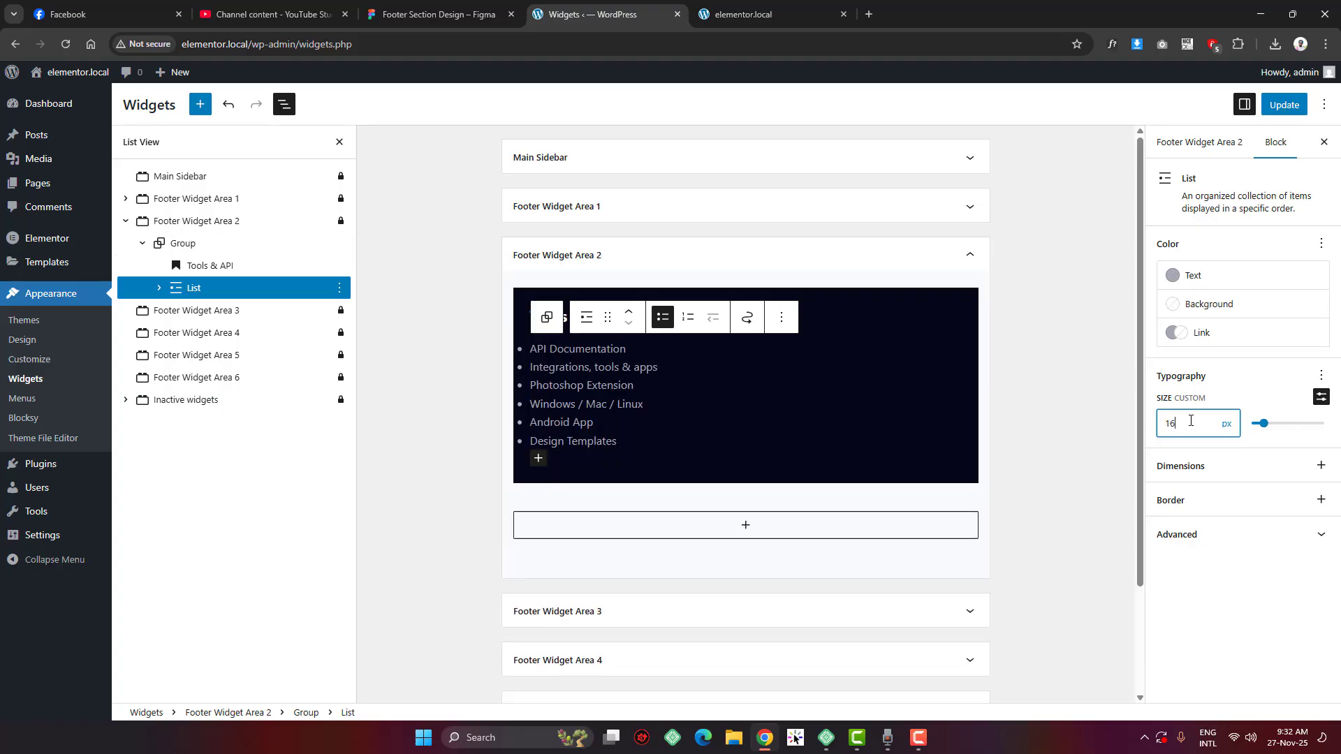
Measure the vertical spacing between the "Integrations, tools & apps" and "Photoshop Extension" items in Figma
click(743, 14)
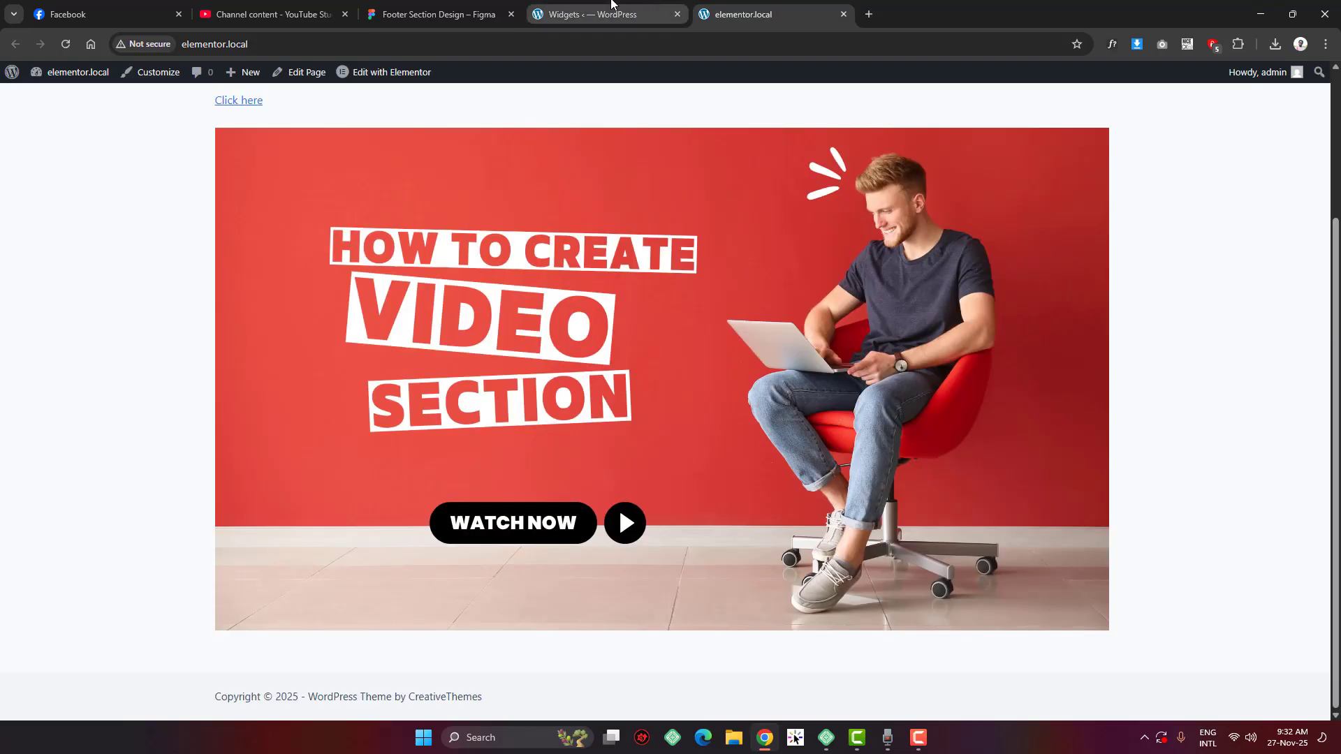
click(590, 14)
click(574, 350)
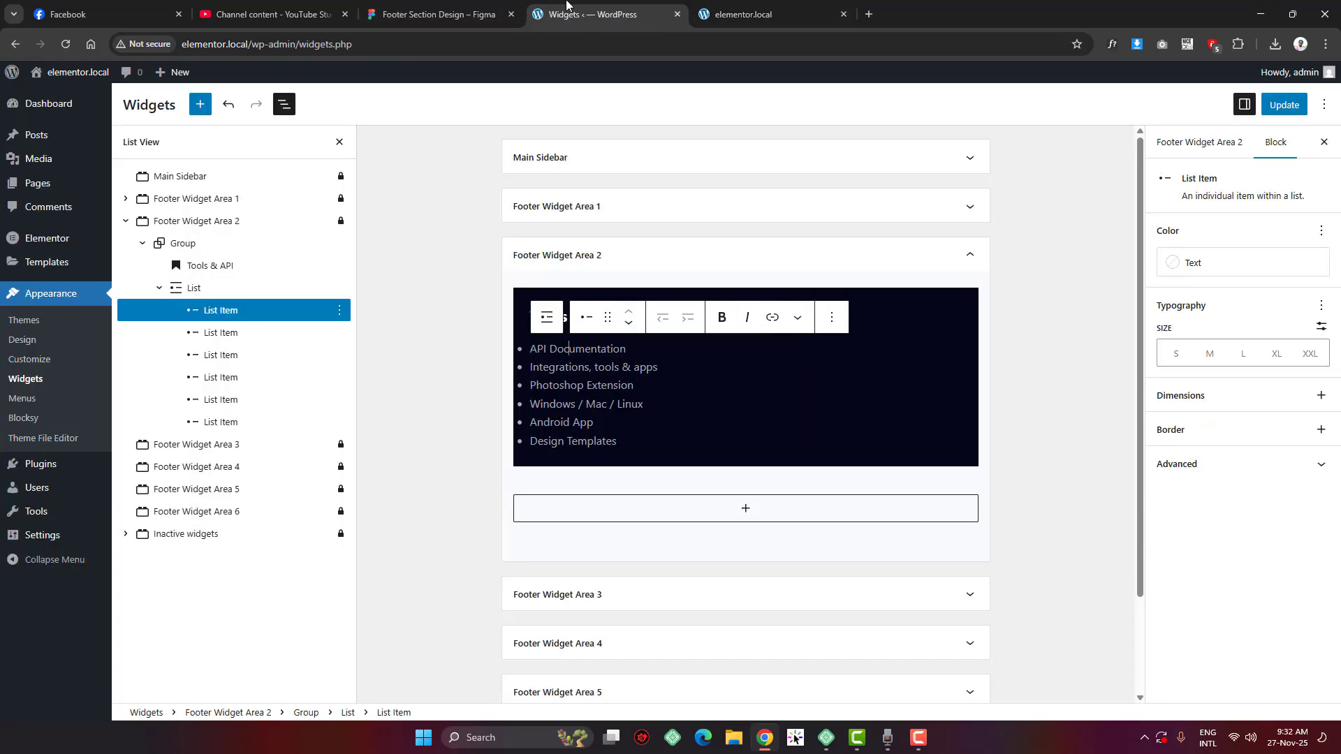
click(436, 14)
key(alt)
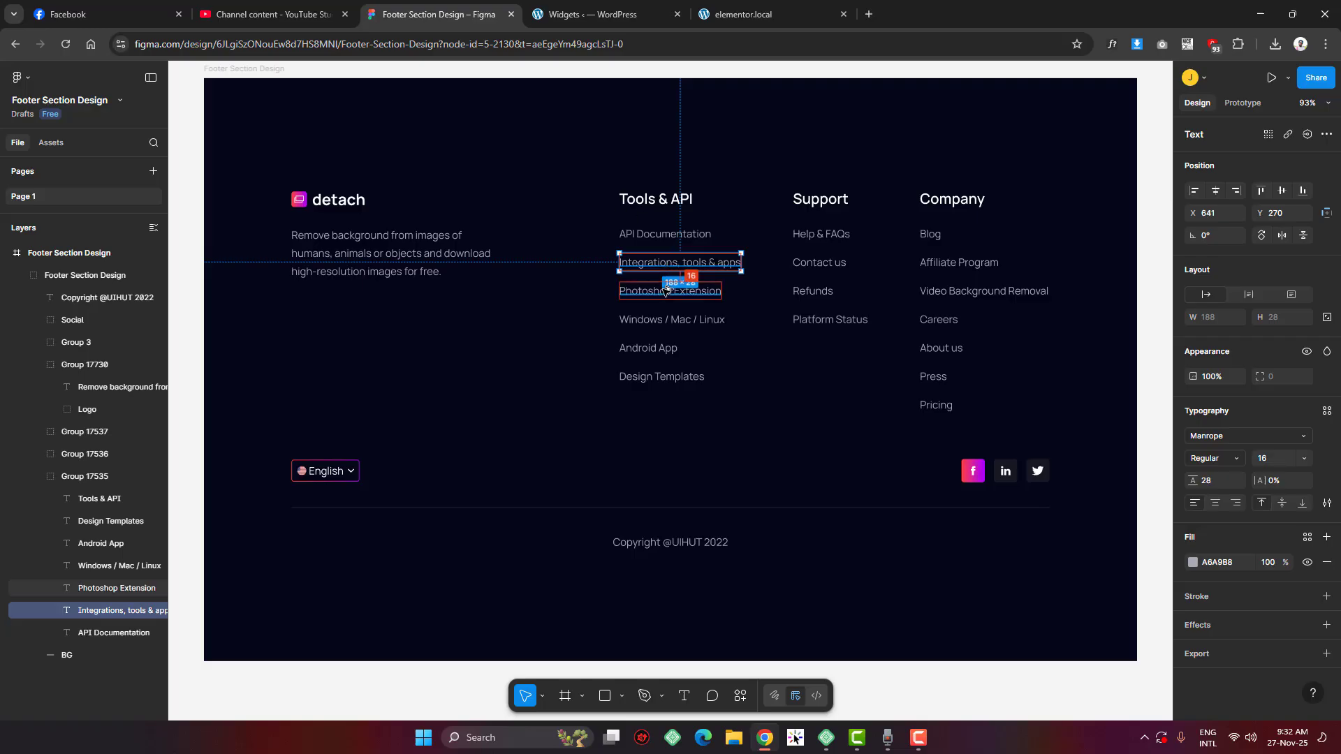
Back on the Widgets page, enable the line height option for the Tools & API list and set it to 2
click(578, 8)
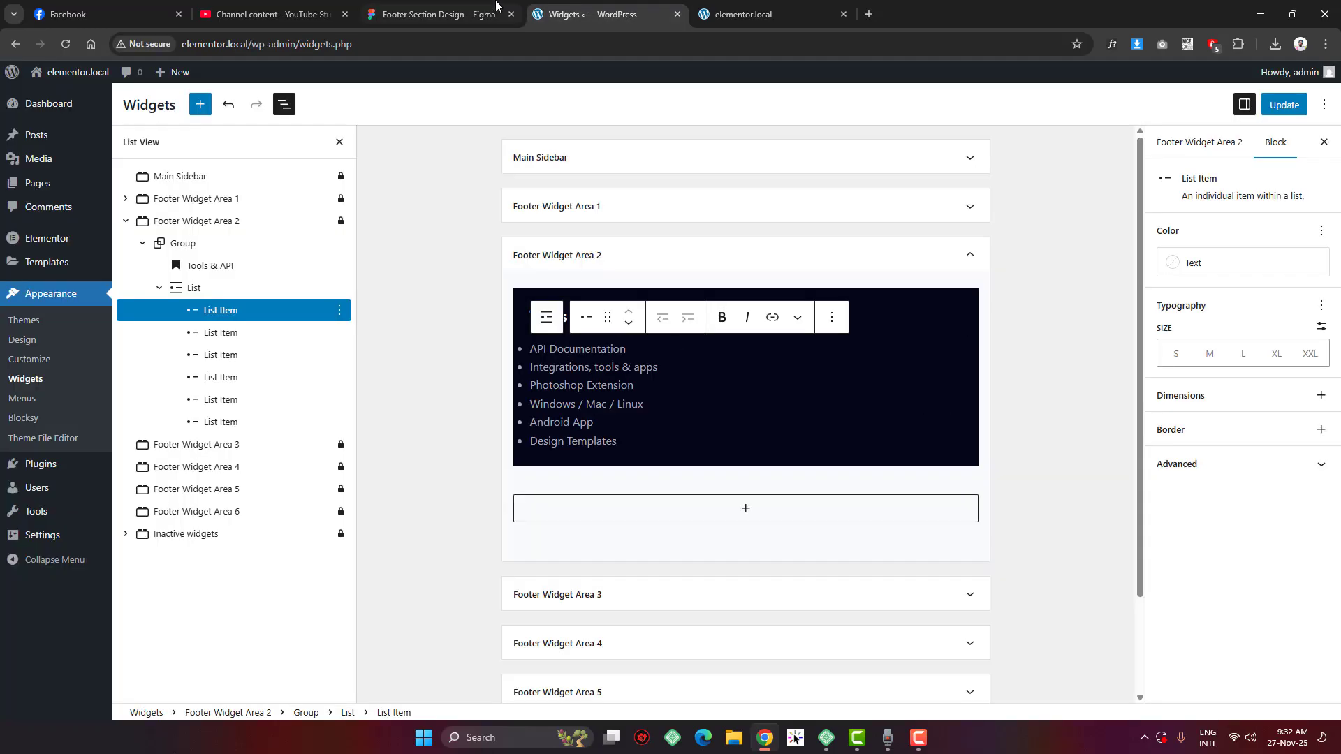
click(199, 288)
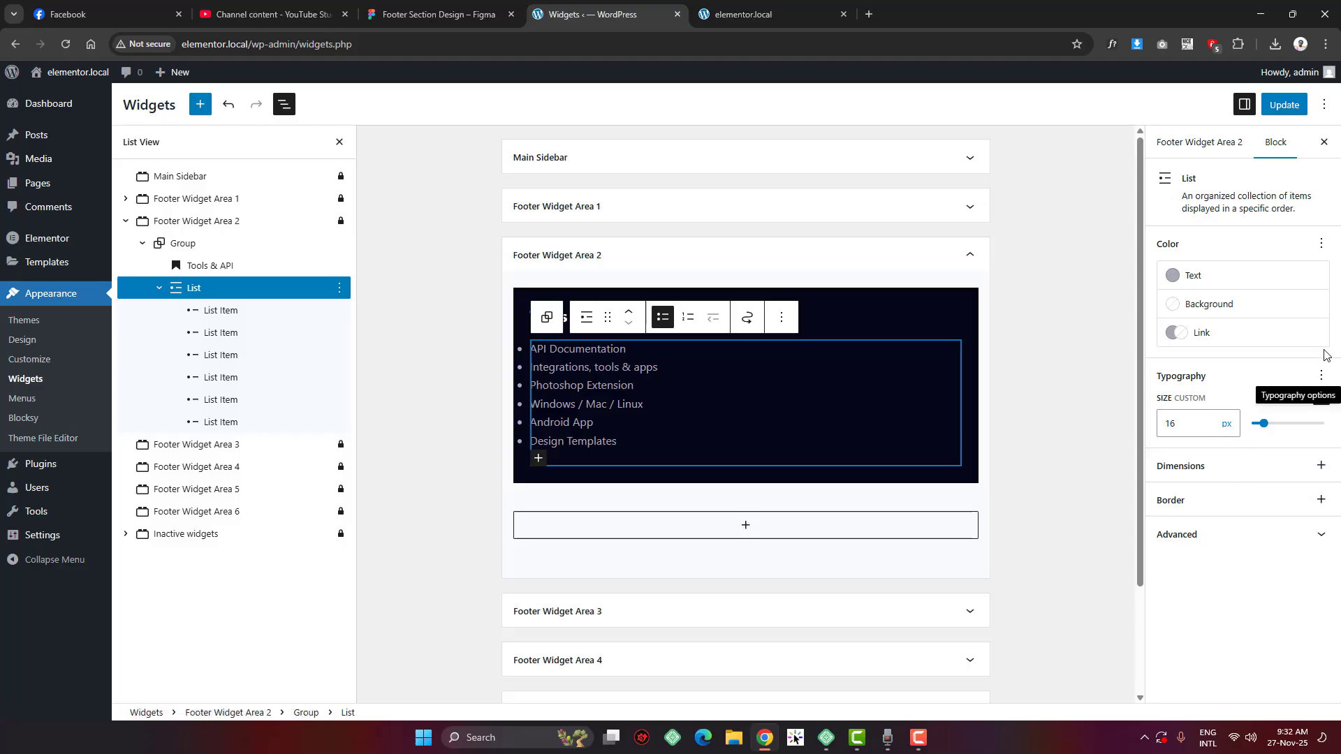
click(1321, 376)
click(998, 465)
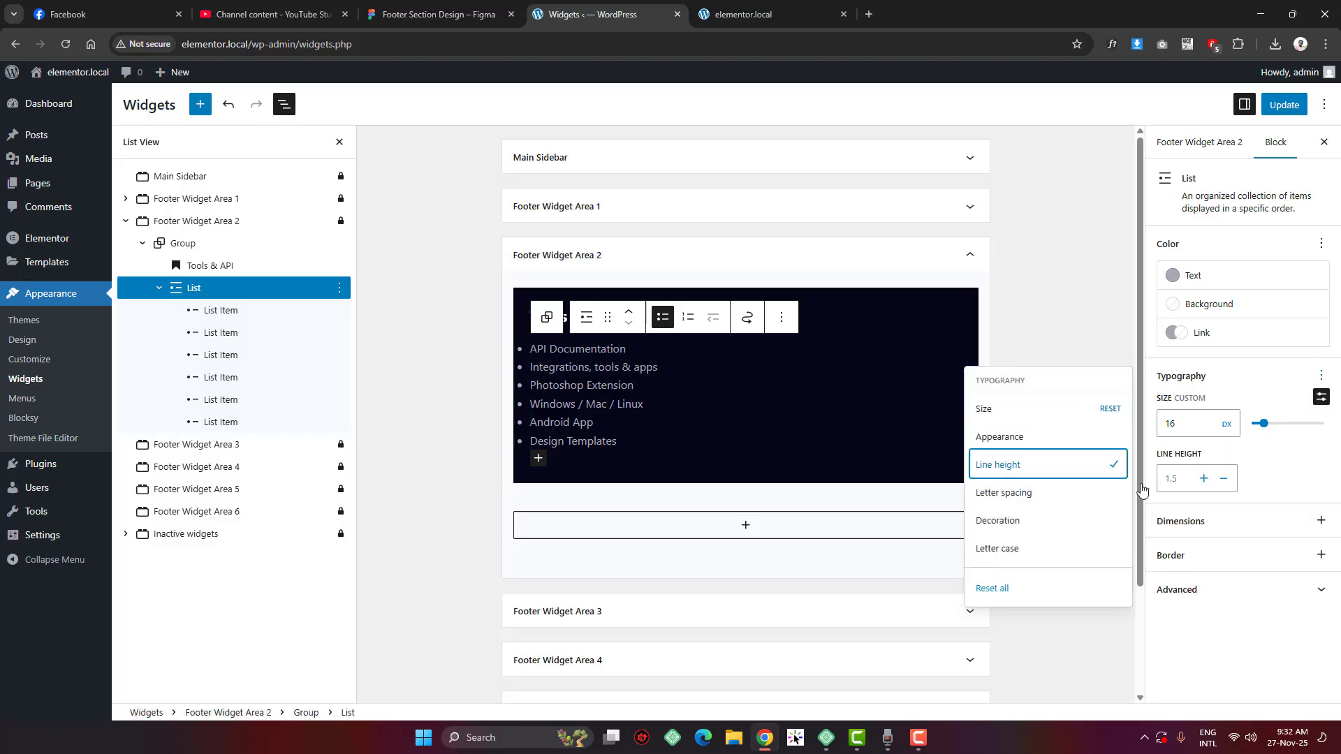
click(1185, 475)
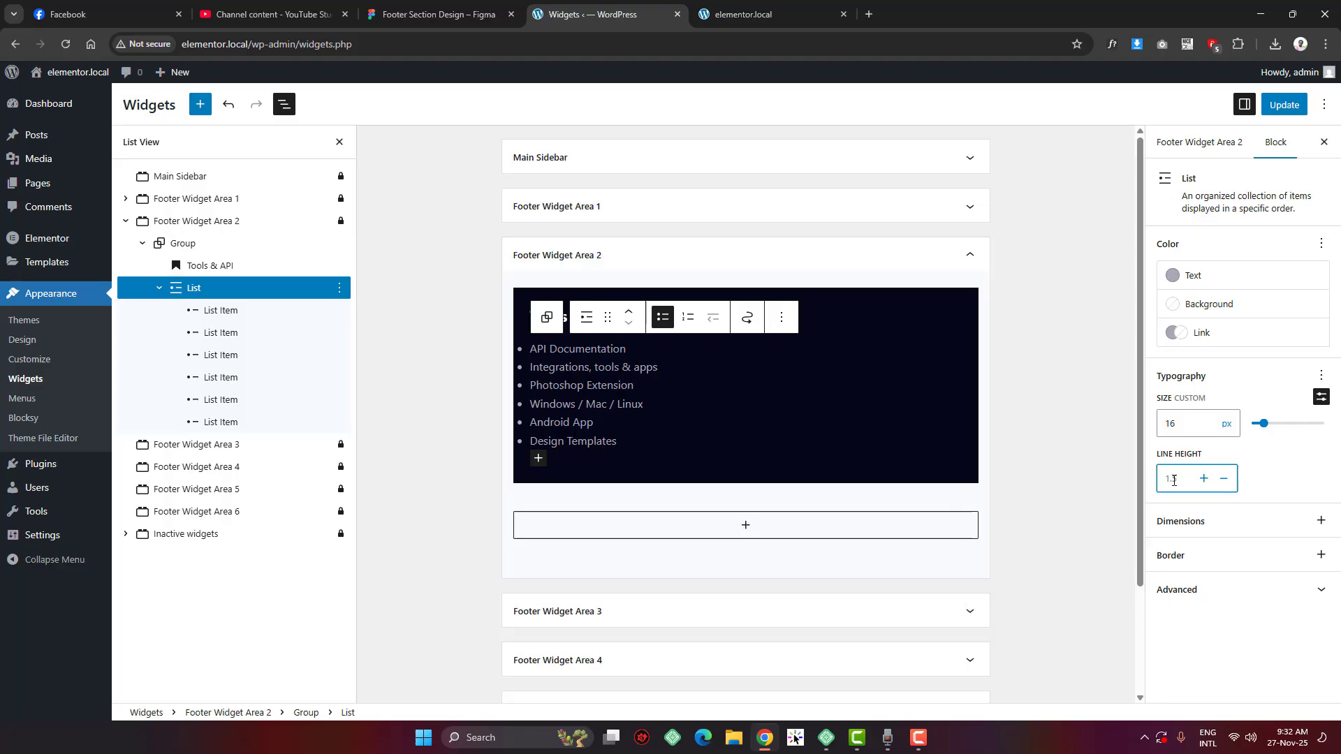
text(2)
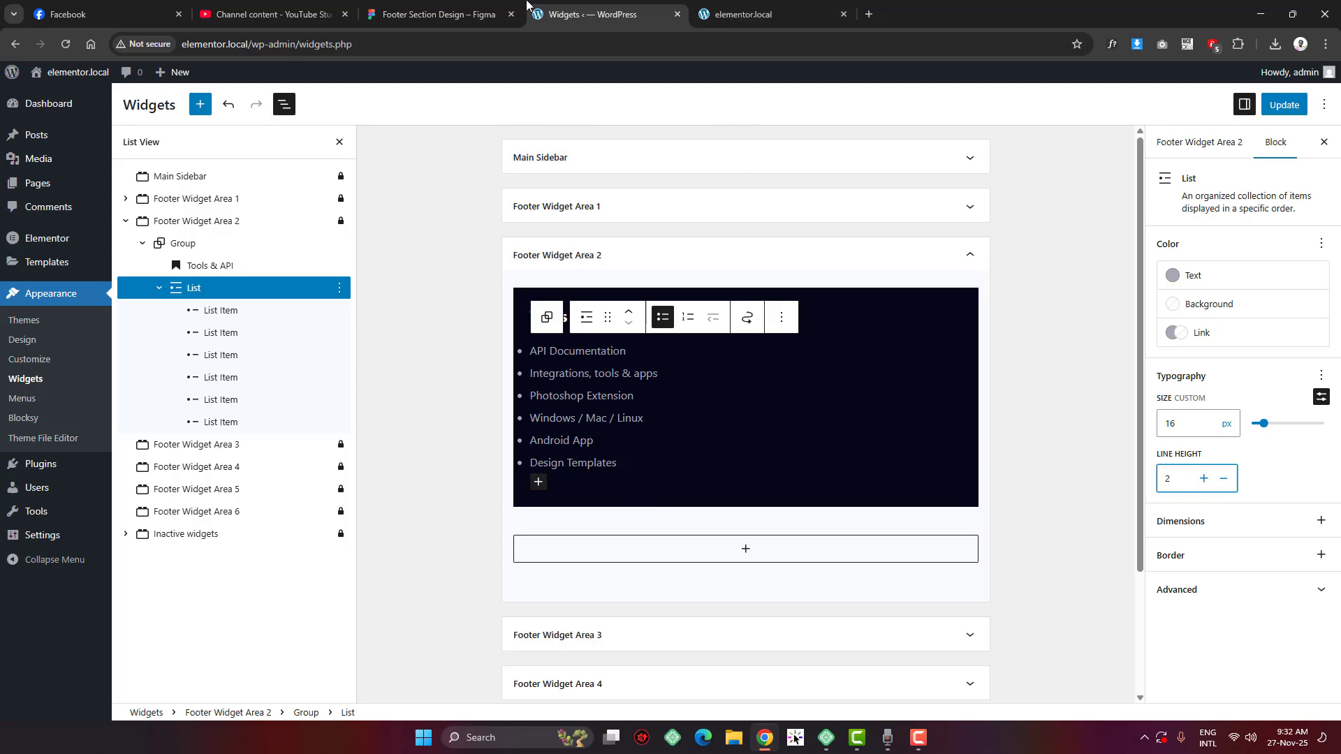
Compare the list with the Figma design and copy the whole Group block from Footer Widget Area 2
click(438, 14)
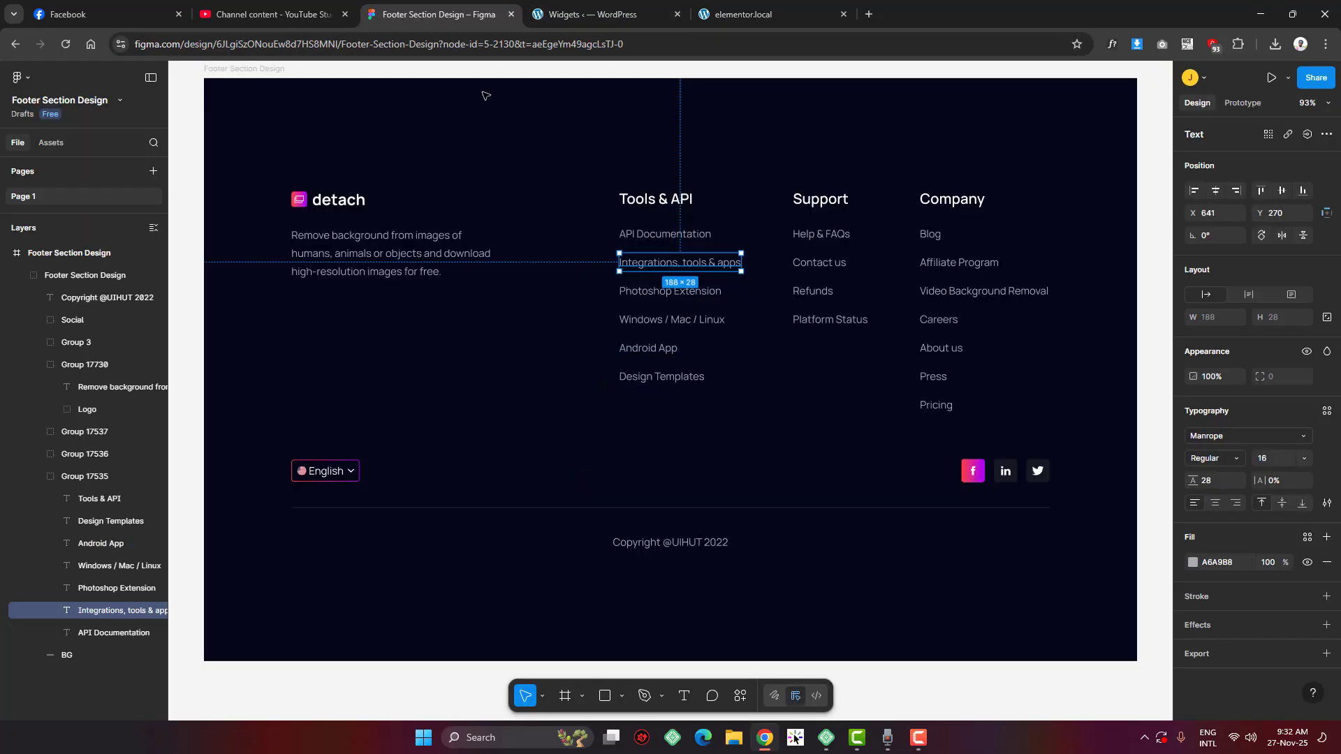
click(556, 14)
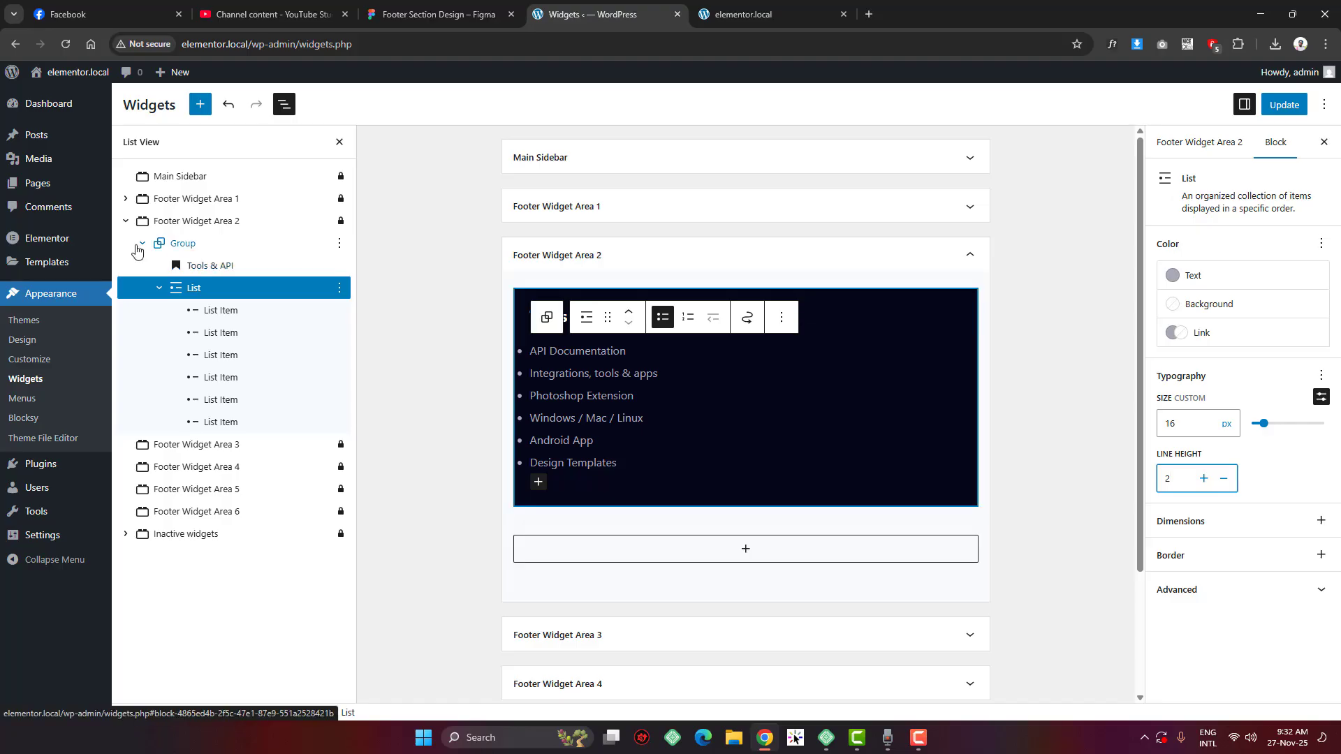
click(143, 243)
click(183, 243)
click(726, 12)
click(438, 14)
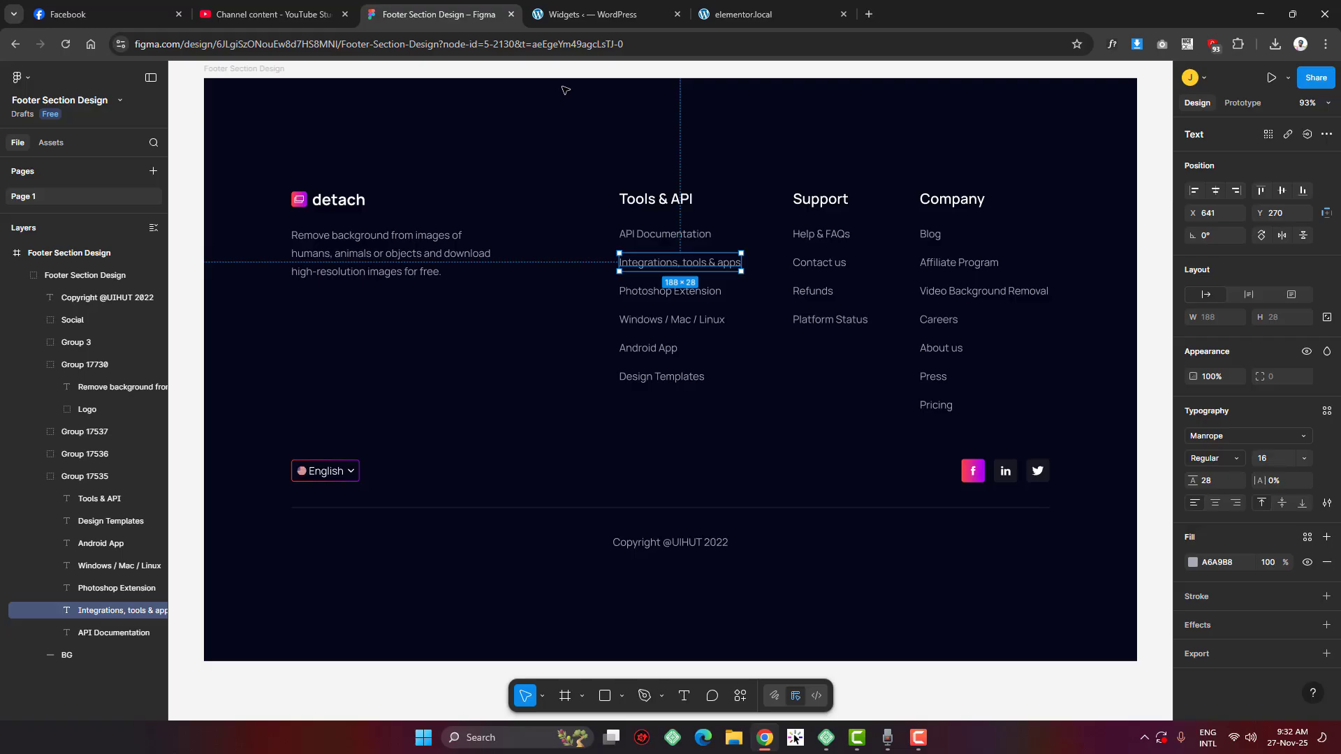
click(551, 8)
click(340, 242)
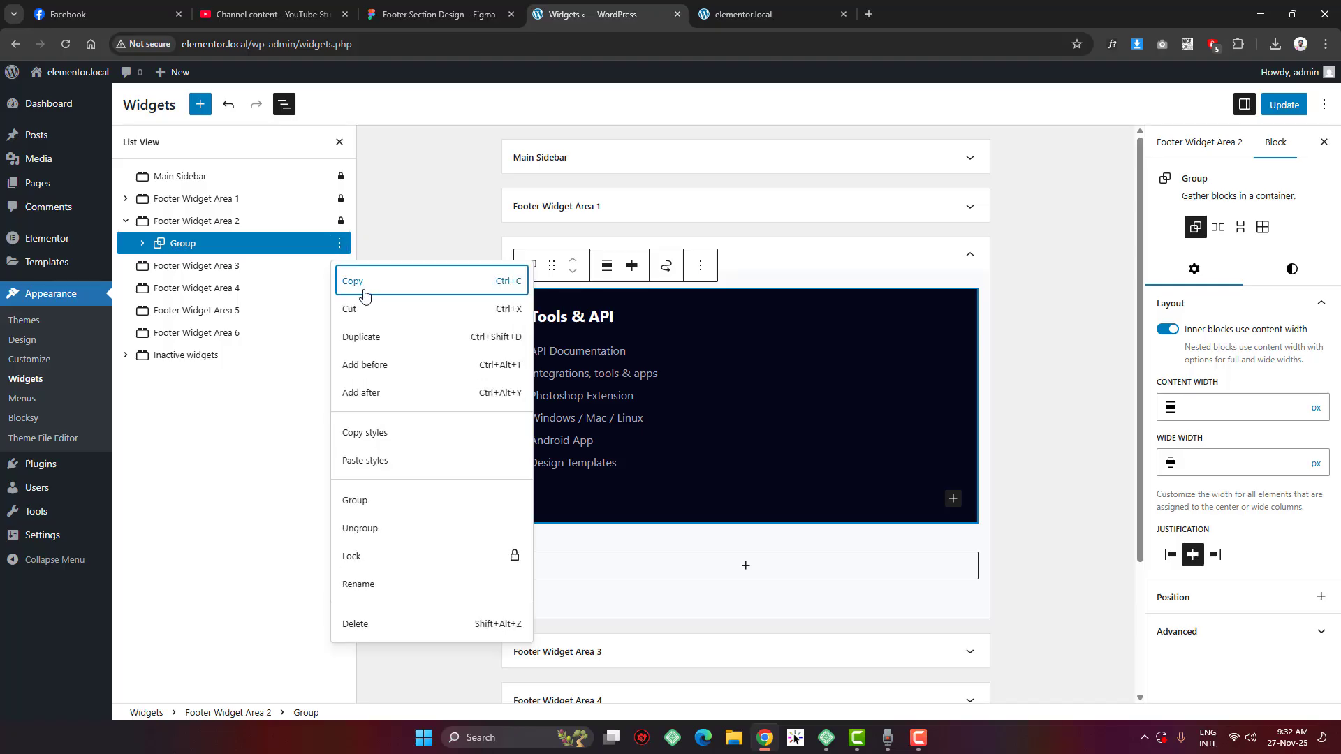
click(356, 280)
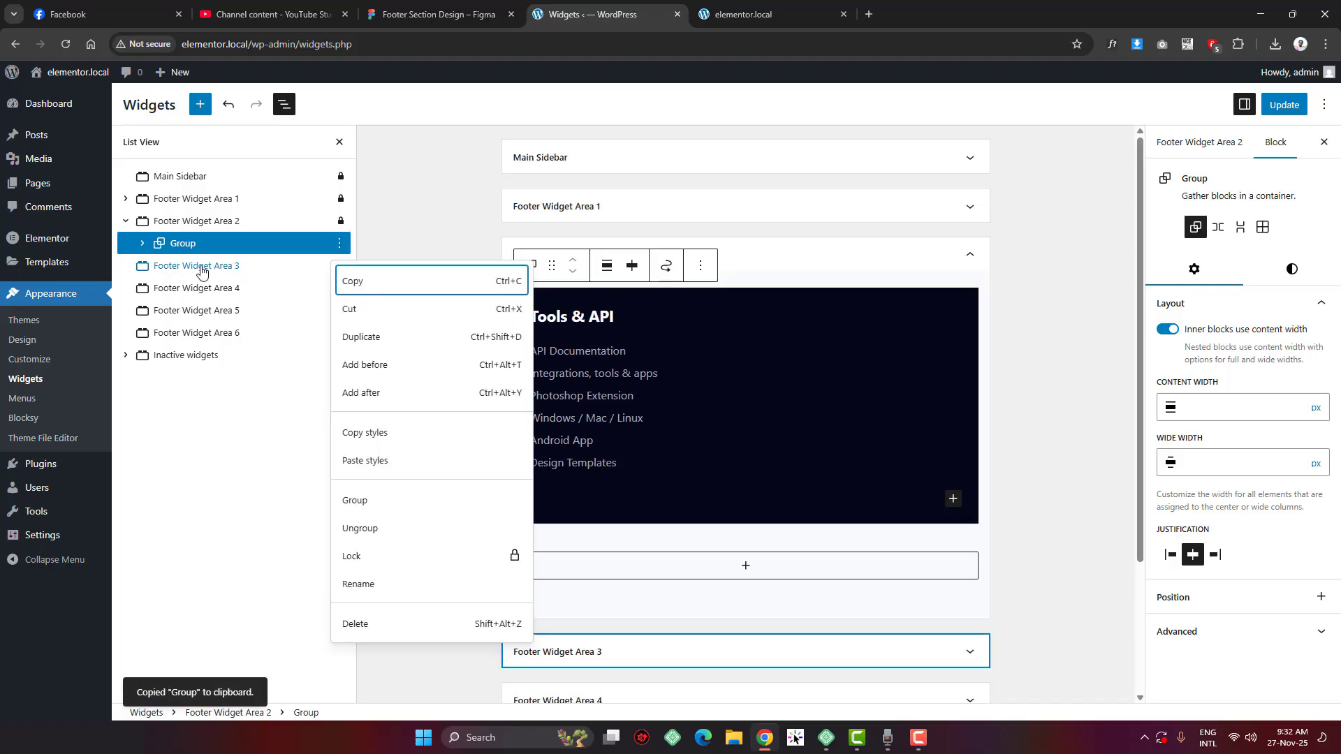
Add a paragraph block to Footer Widget Area 3 and paste the copied Tools & API group into it
click(126, 221)
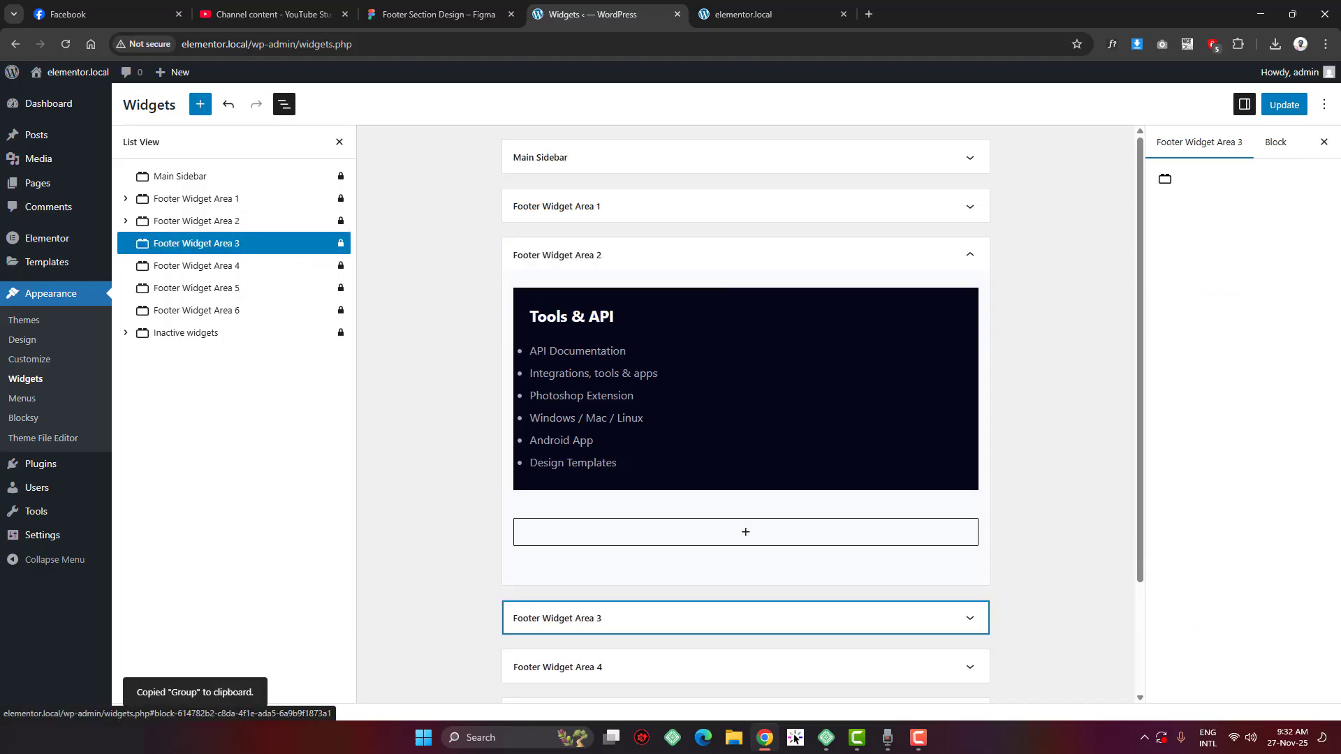
click(965, 255)
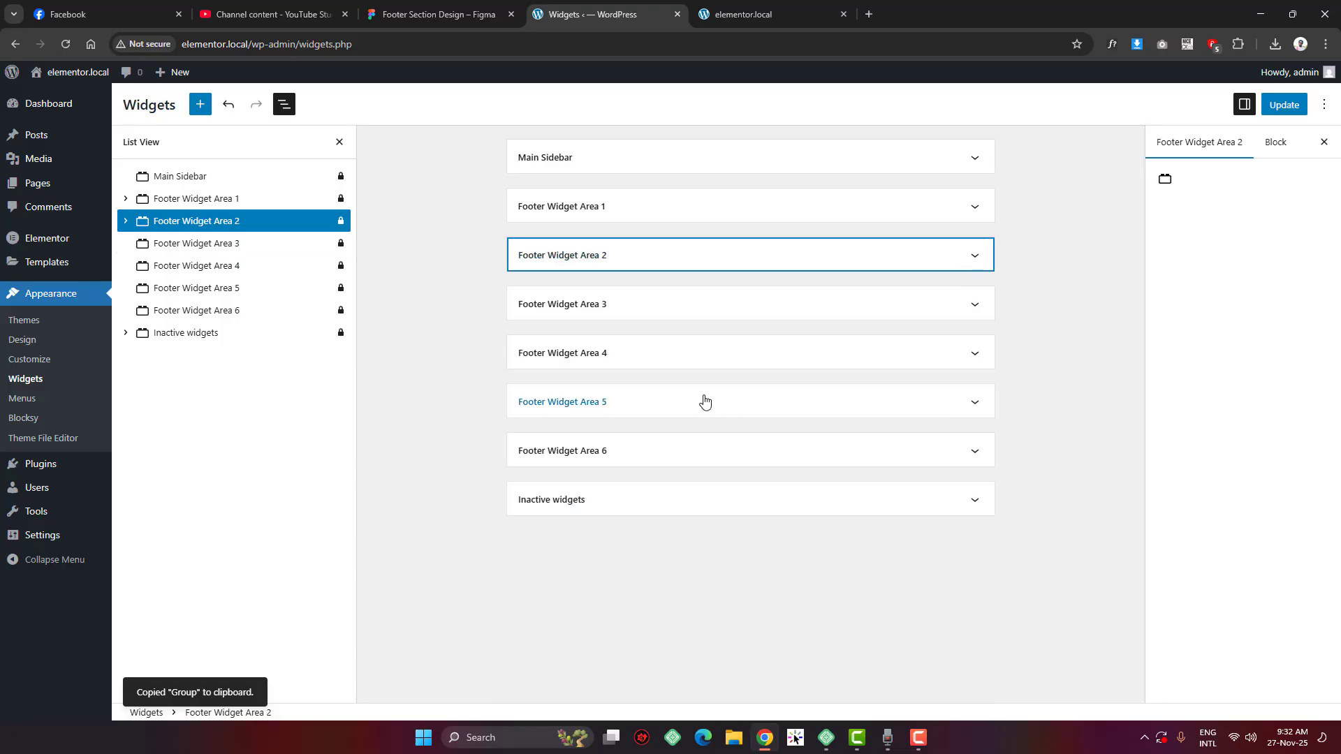
click(669, 307)
click(761, 355)
click(677, 453)
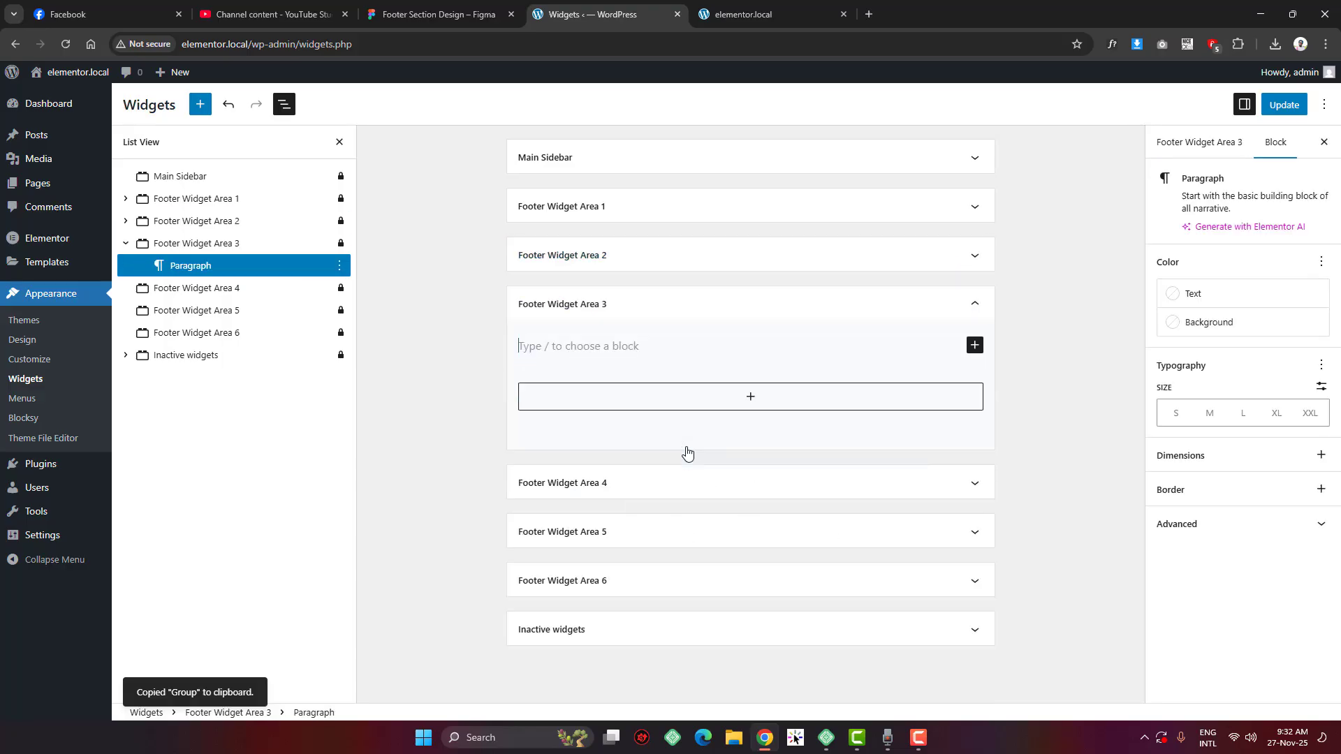
key(ctrl+v)
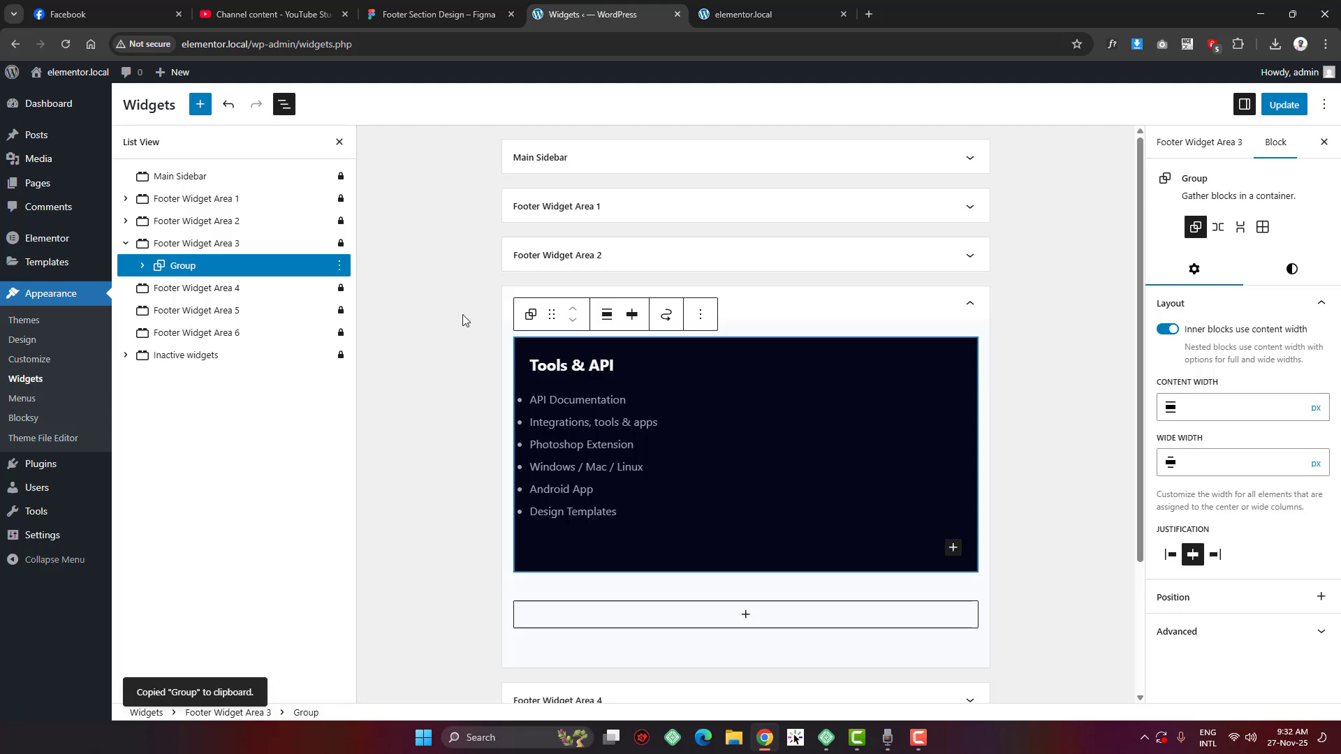
click(968, 304)
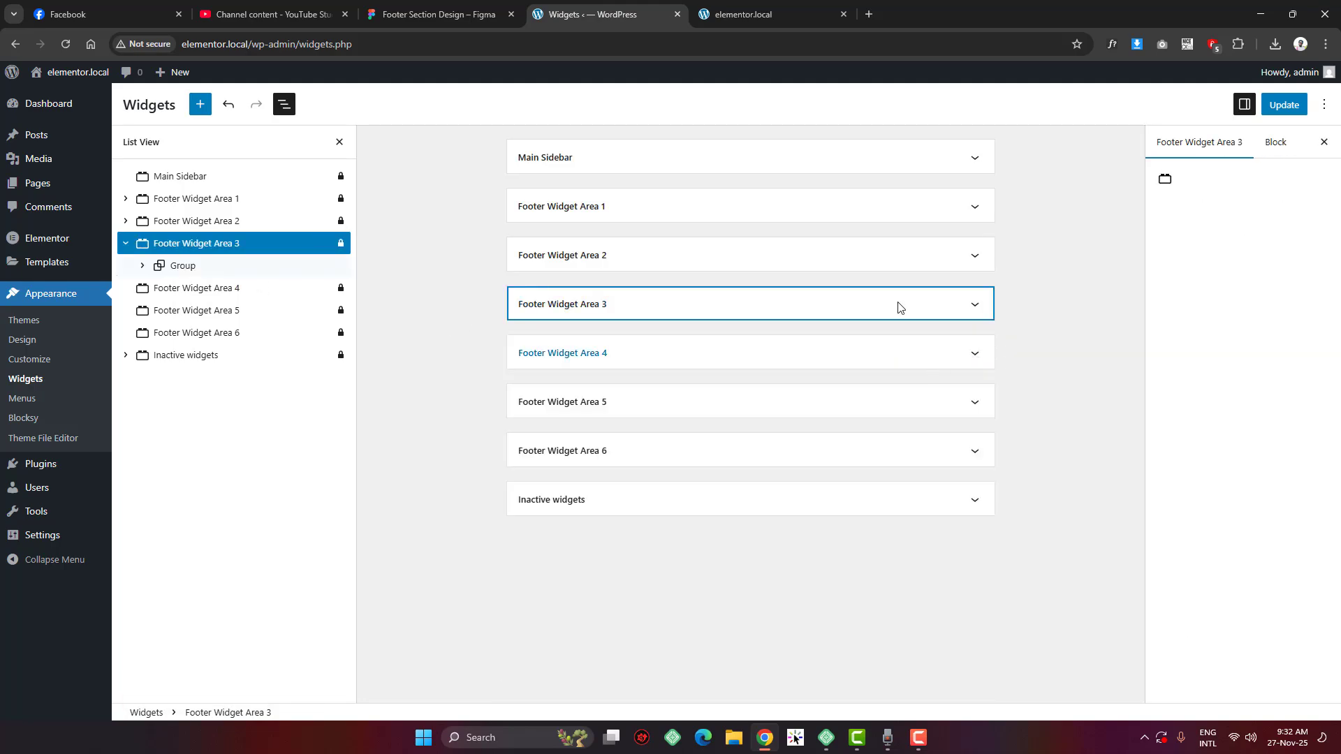
Add a paragraph block to Footer Widget Area 4 and paste the copied Tools & API group into it
click(440, 14)
click(594, 14)
click(974, 357)
click(750, 396)
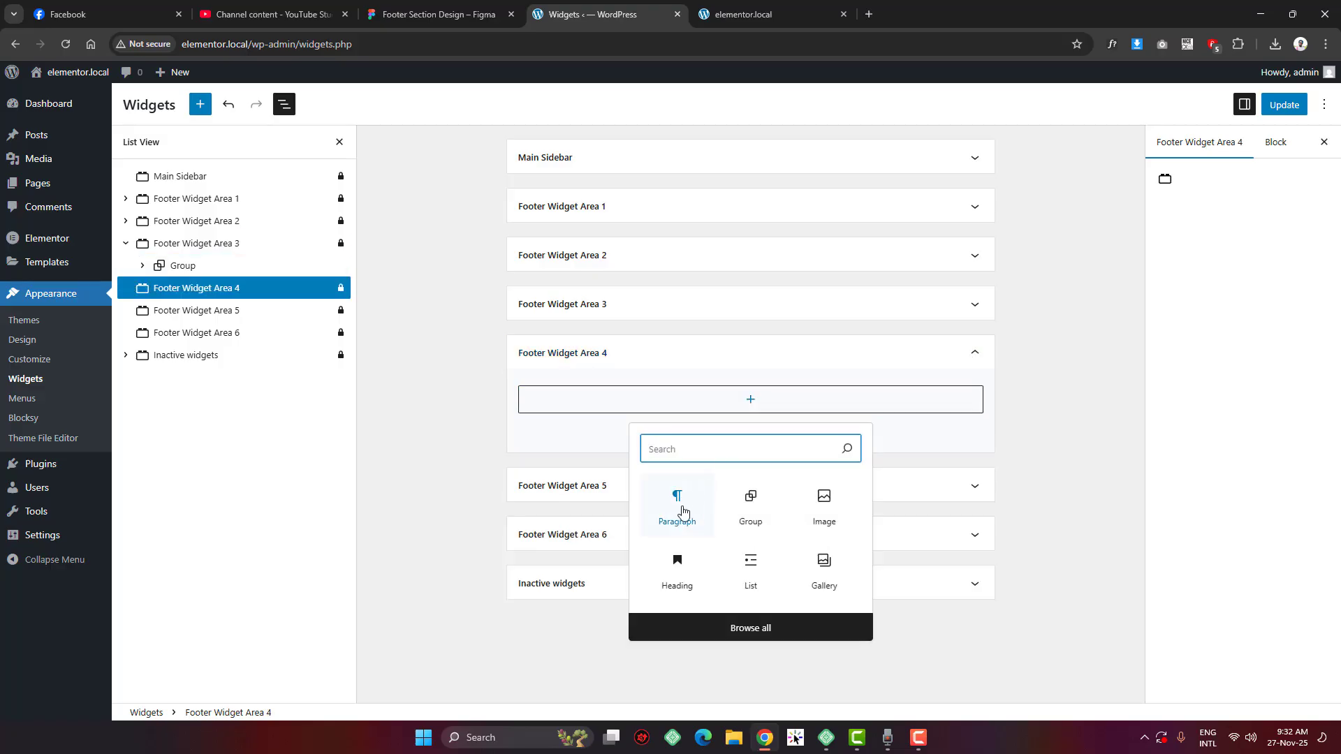
click(681, 510)
key(ctrl+v)
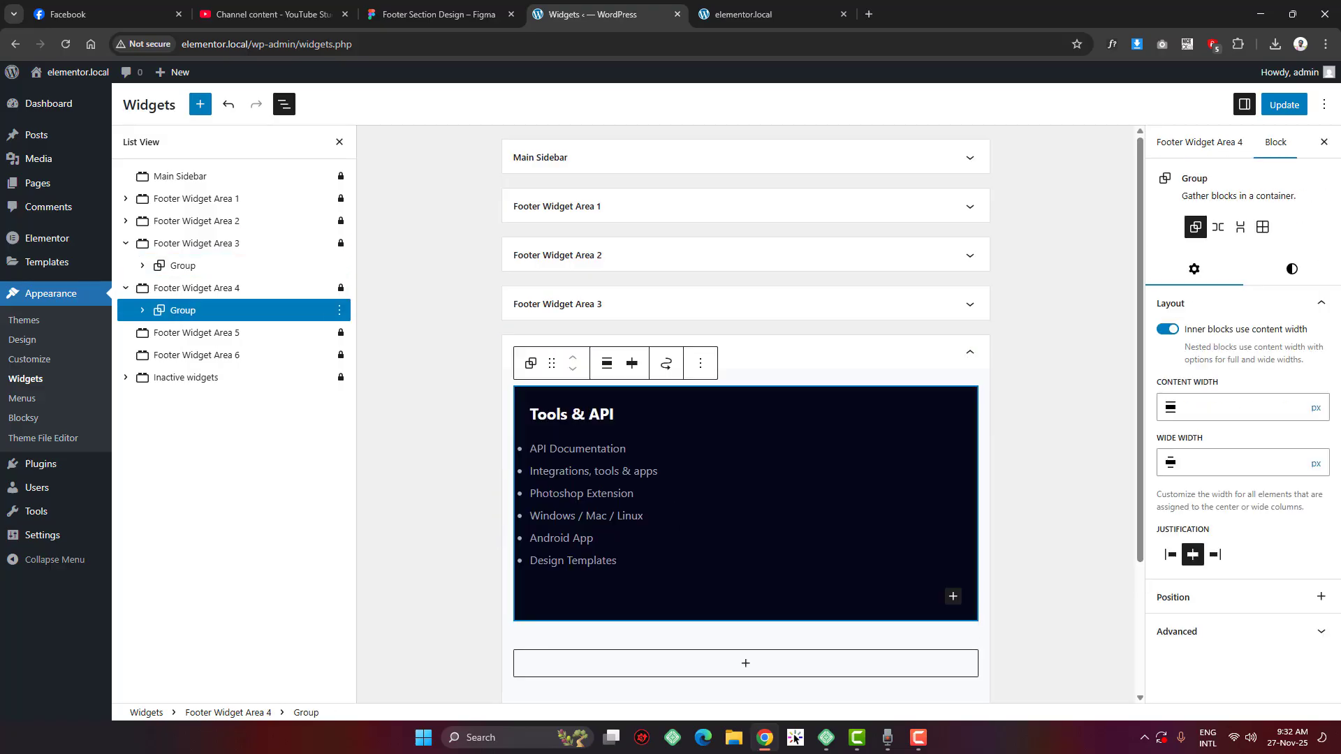
Copy the "Support" heading text from the Figma footer design and return to the Widgets page
click(440, 14)
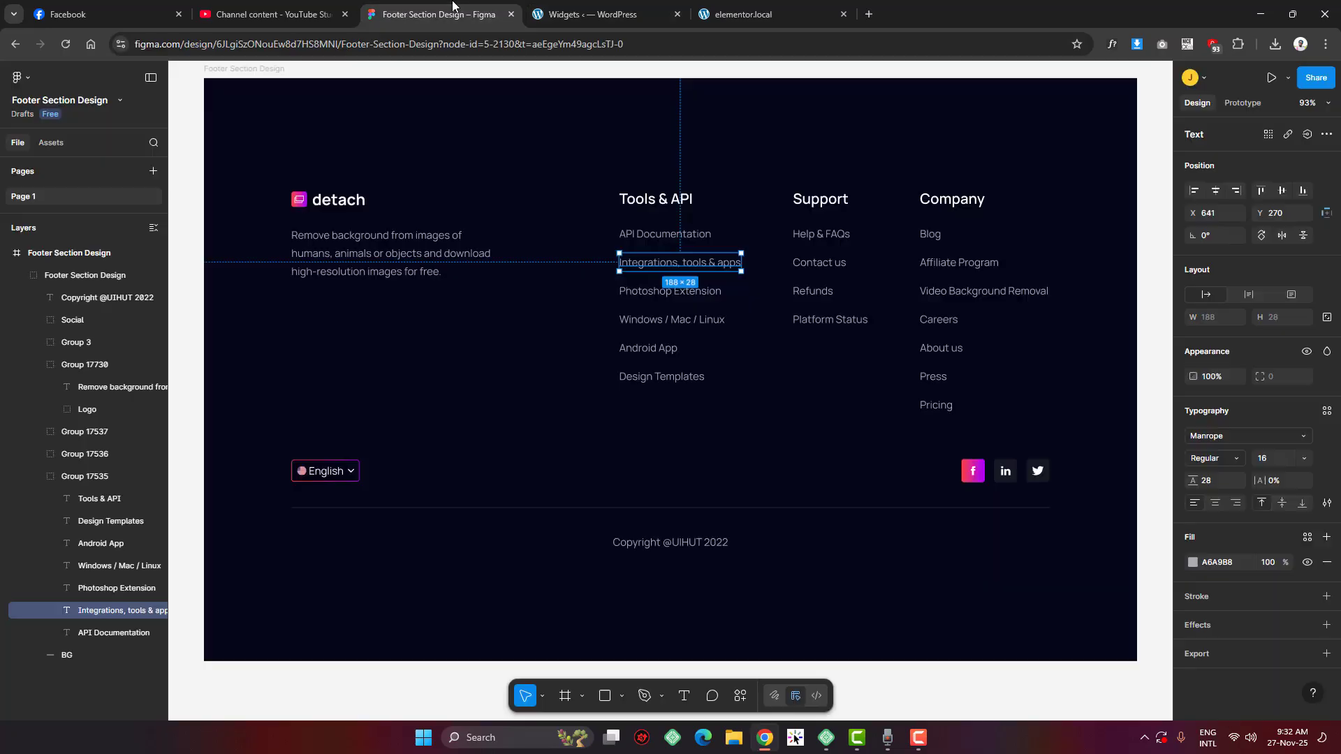
double_click(817, 200)
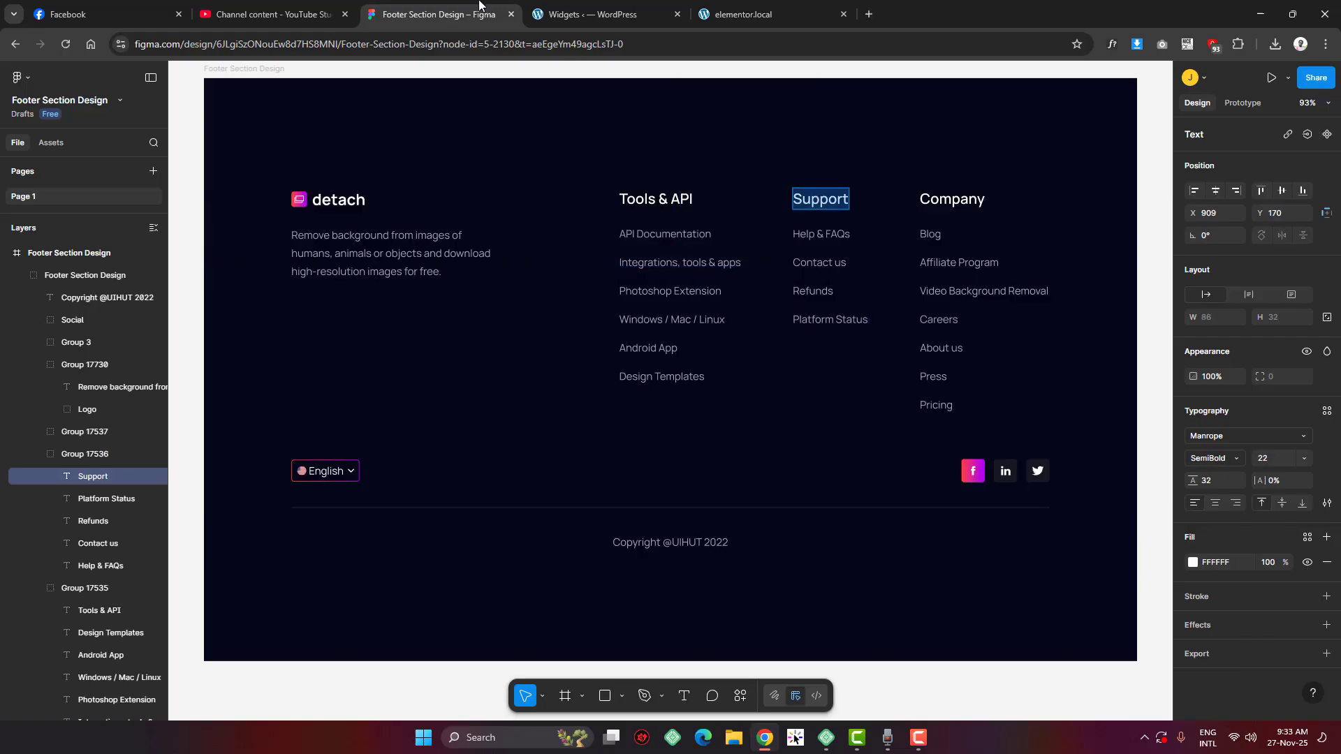
click(594, 14)
Try replacing the Tools & API heading in Footer Widget Area 2 with "Support", check it against Figma and undo the change
click(557, 255)
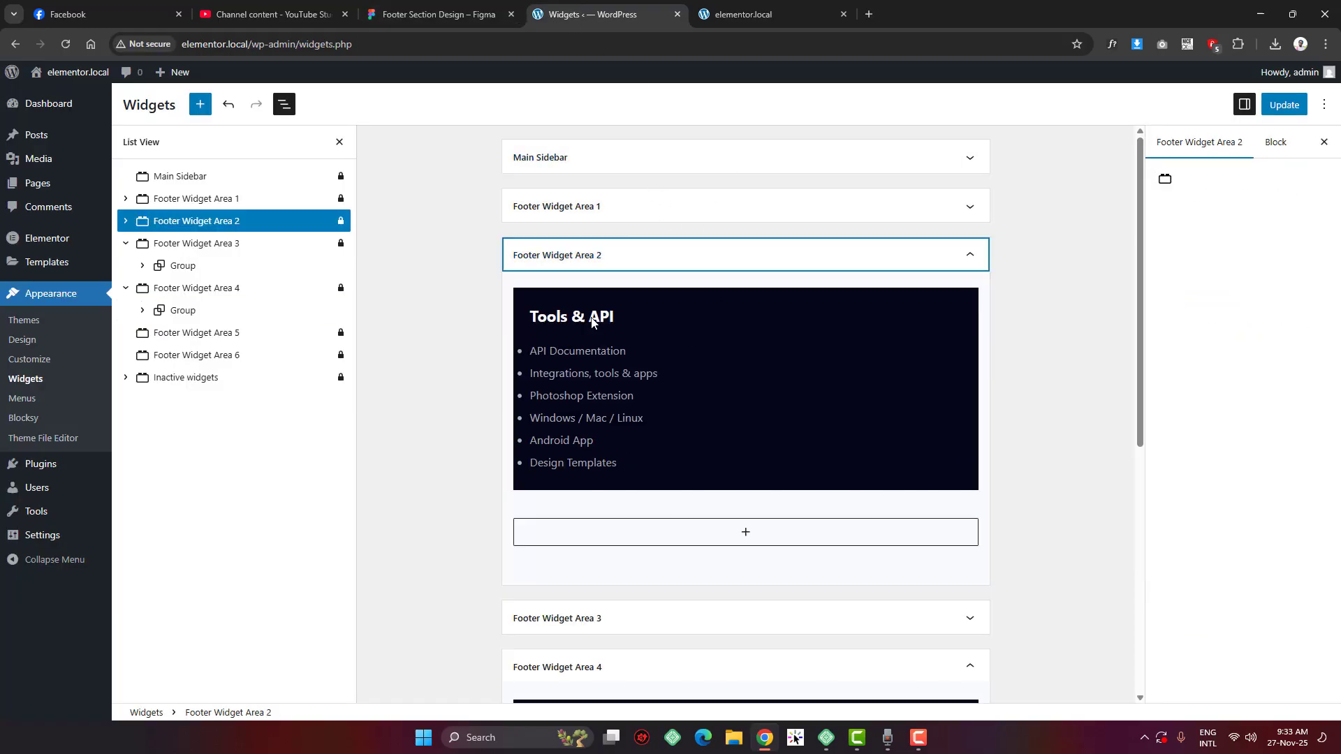
click(593, 322)
key(ctrl+a)
key(ctrl+v)
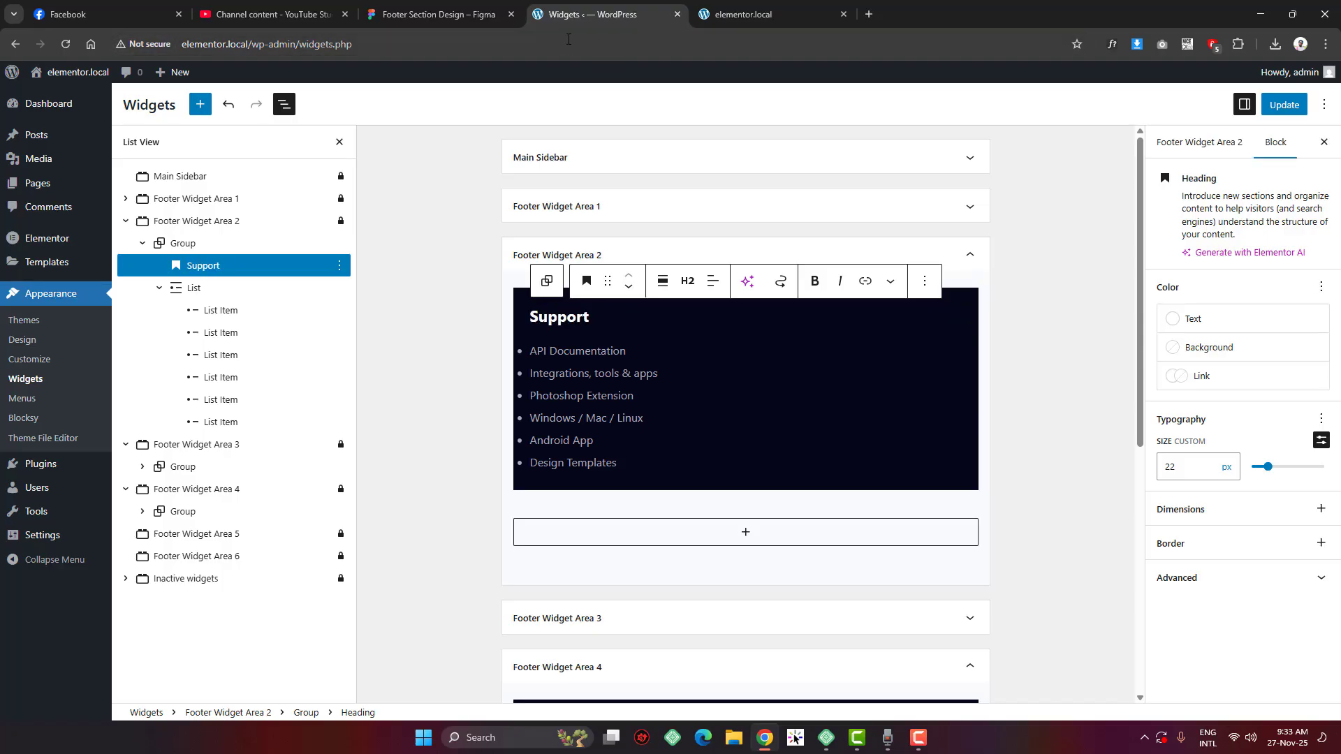
click(450, 4)
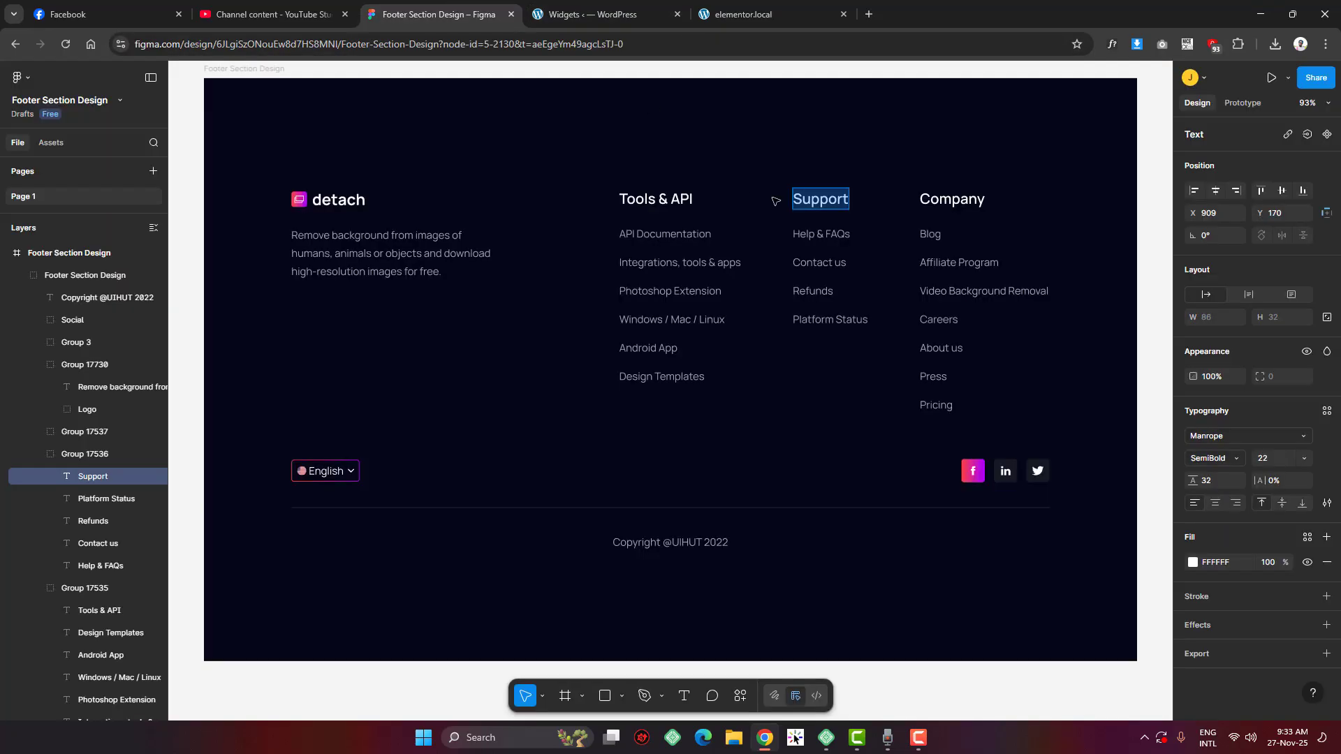
click(567, 11)
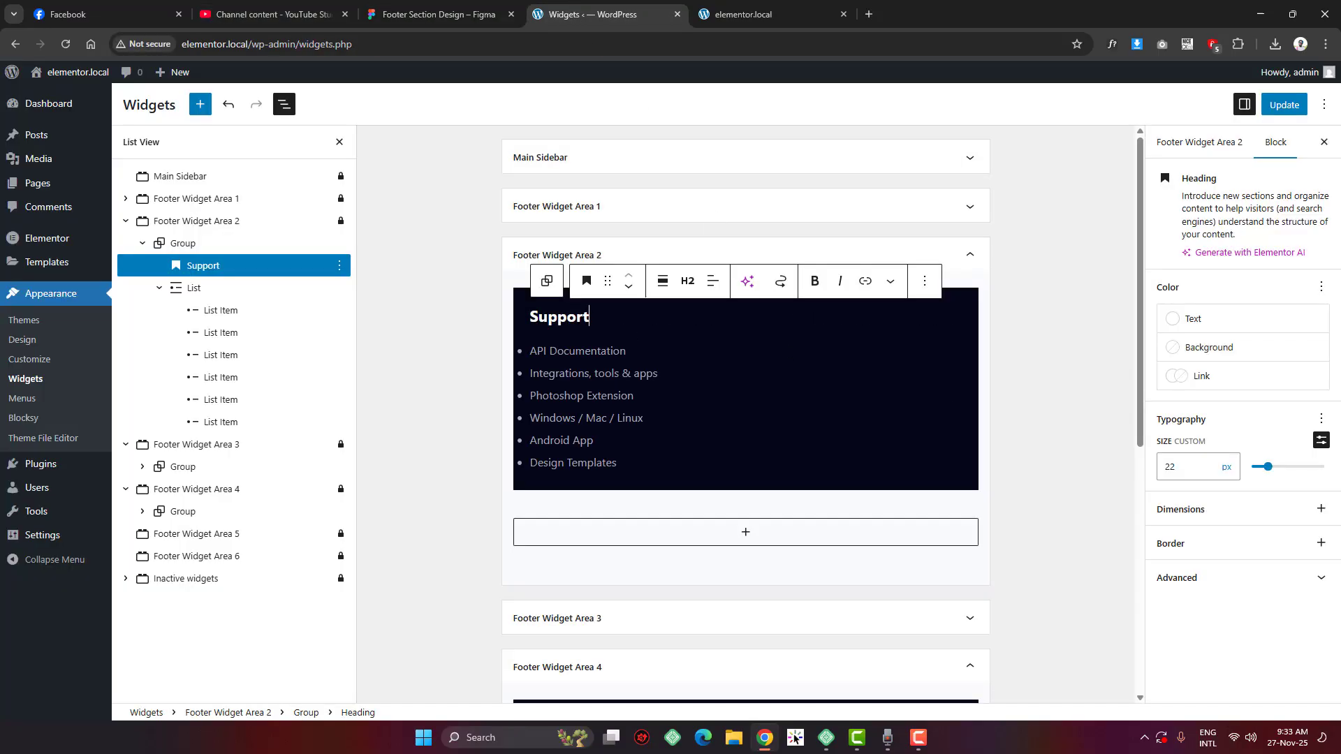
key(ctrl+z)
Collapse Footer Widget Area 2, expand Footer Widget Area 3 and replace its Tools & API heading with "Support"
click(649, 255)
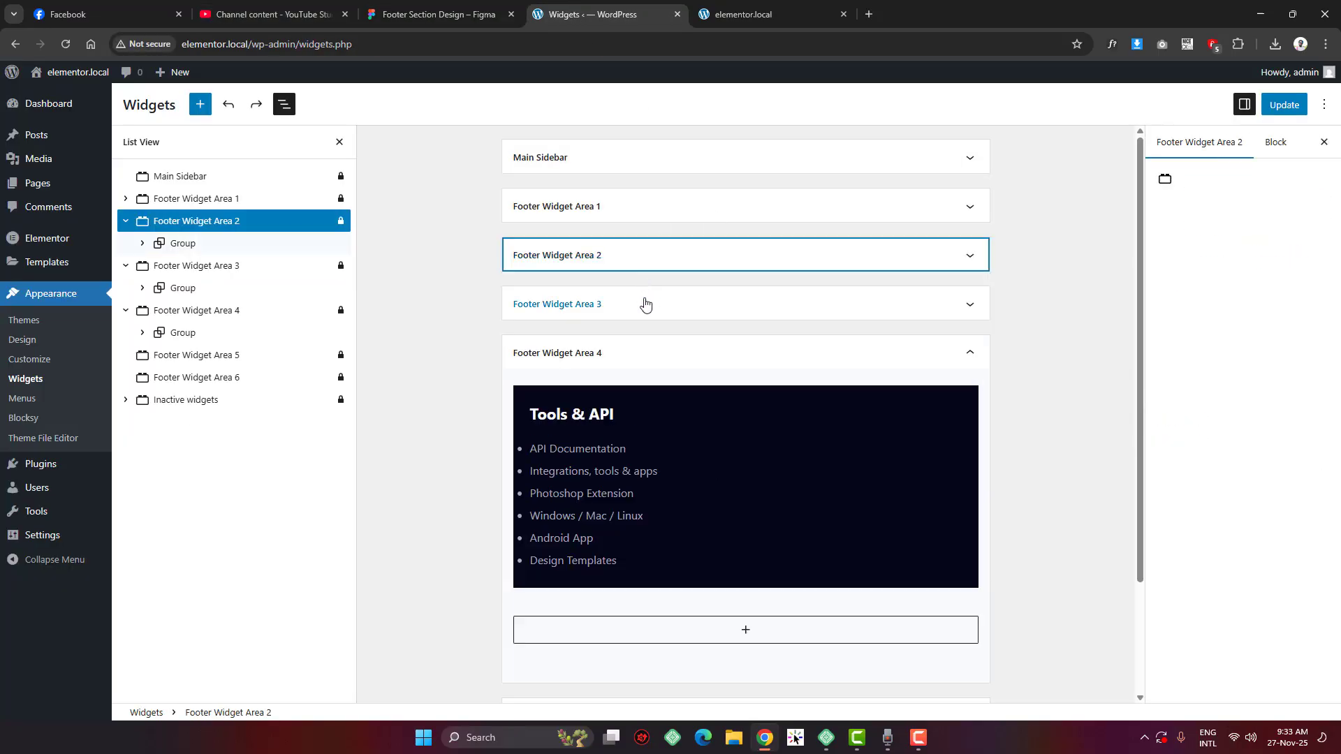
click(607, 303)
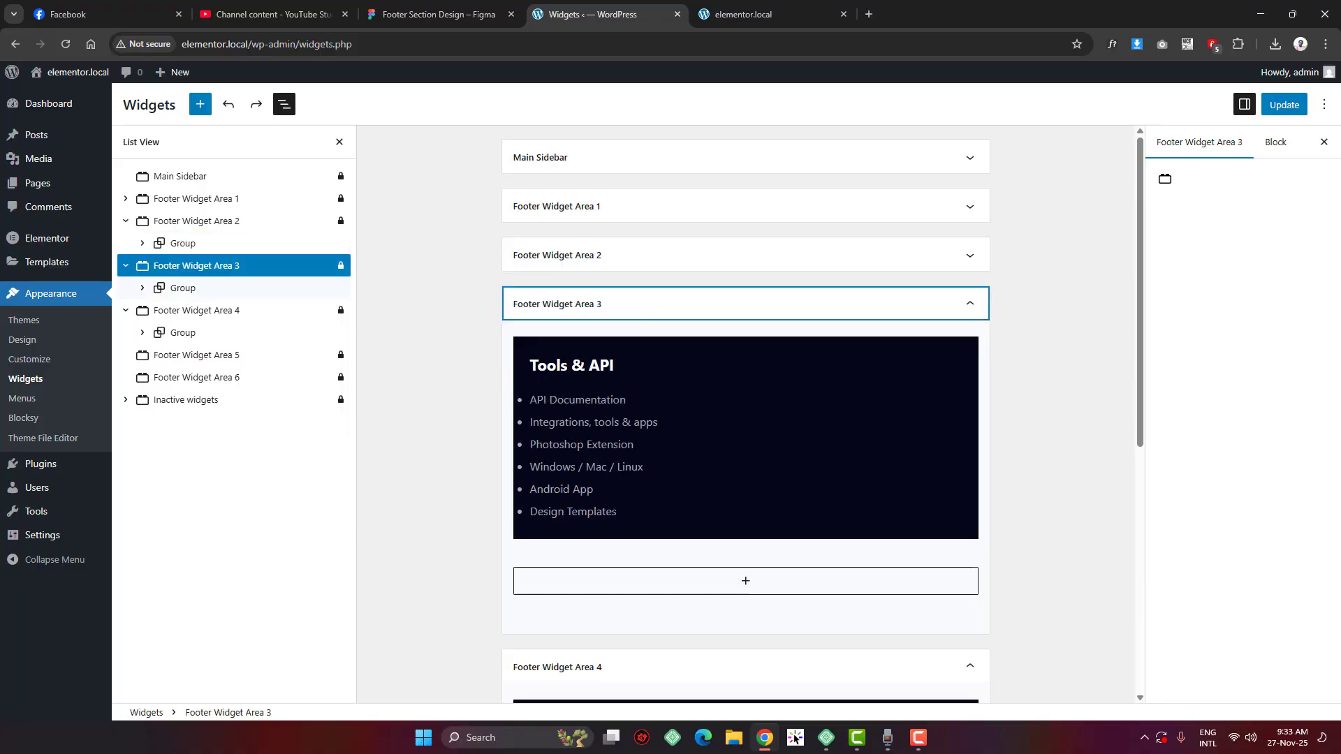
click(571, 375)
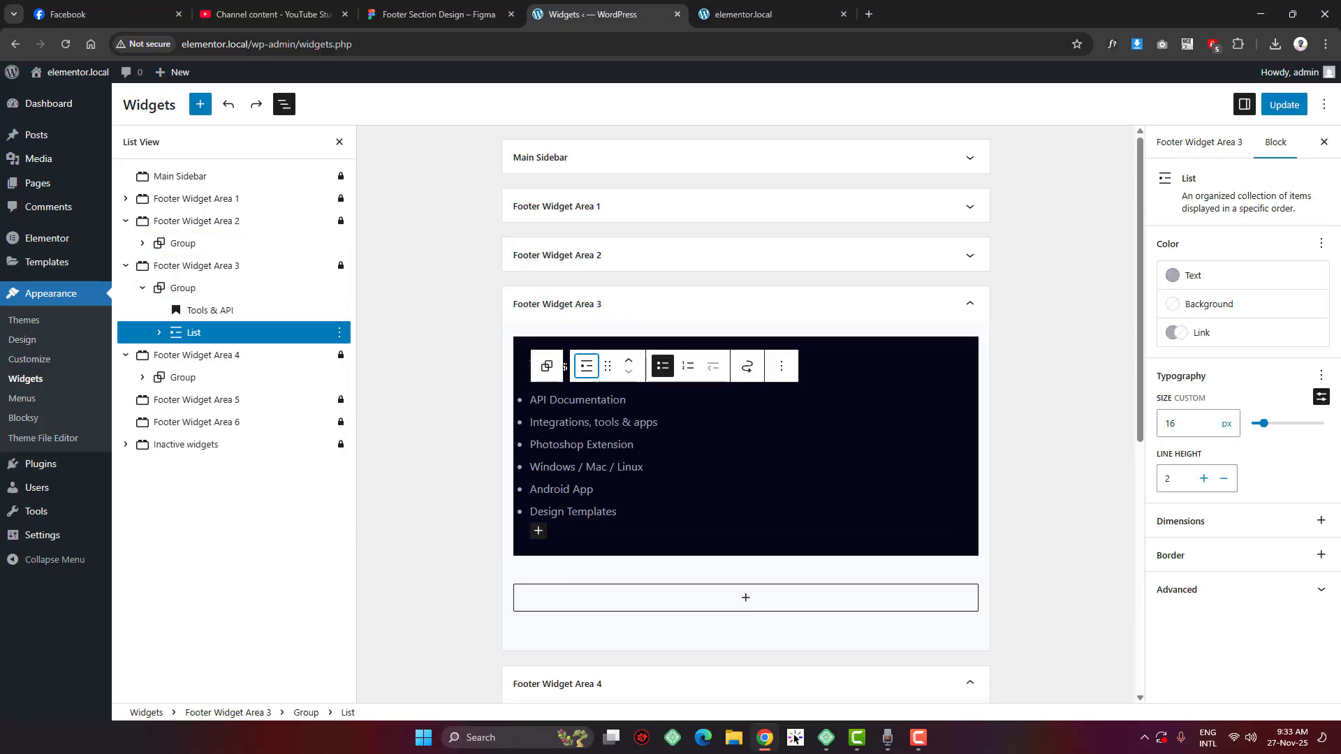
click(564, 367)
key(ctrl+shift+z)
click(734, 15)
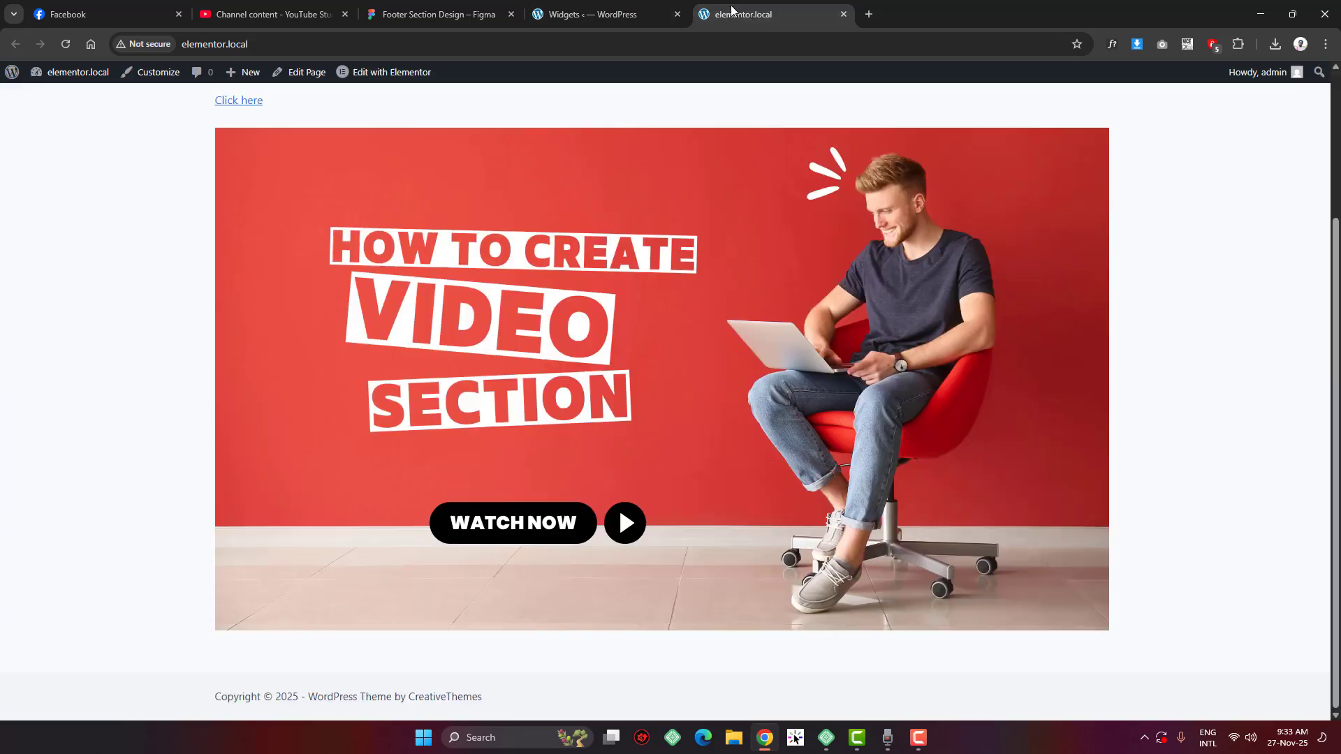
click(593, 14)
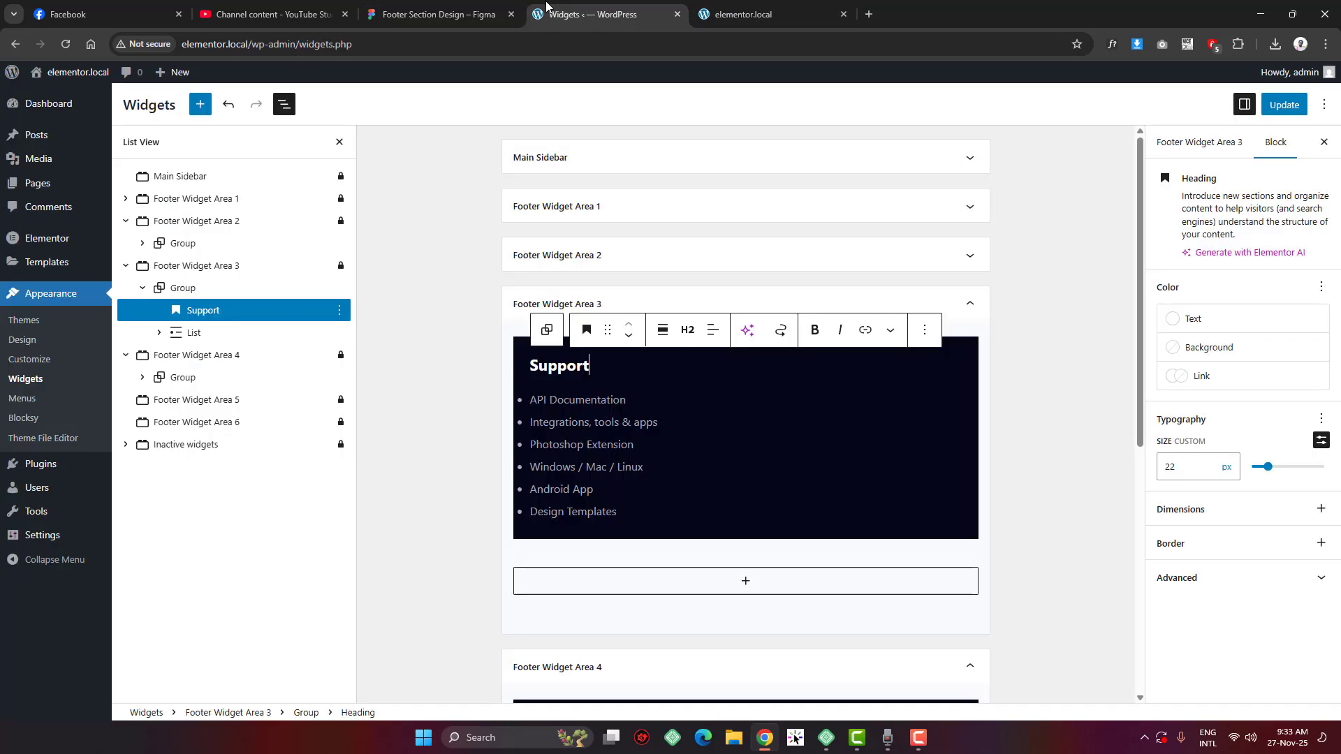
Copy "Help & FAQs" from the Figma Support column and paste it over the first list item in Footer Widget Area 3
click(440, 14)
click(601, 15)
click(440, 14)
click(821, 234)
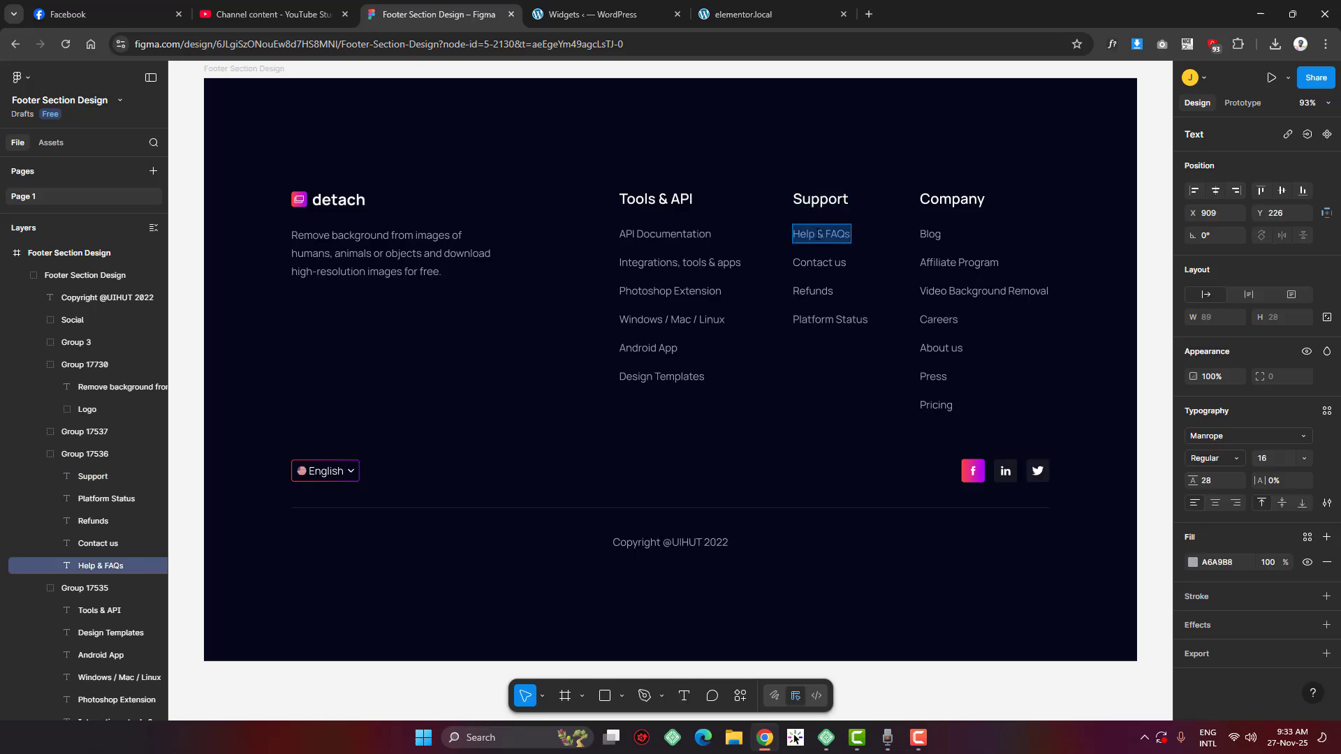
click(593, 14)
triple_click(581, 398)
key(ctrl+v)
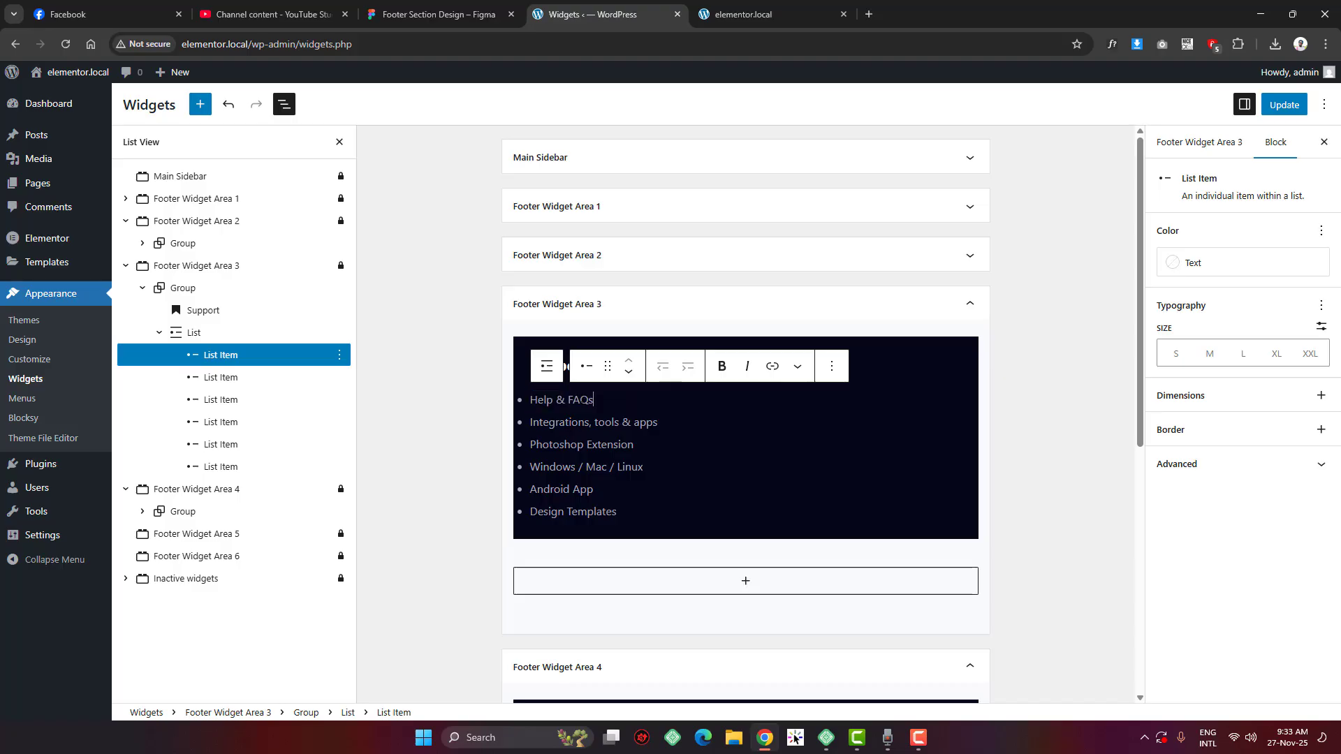
Copy "Contact us" from the Figma design and replace the second list item in Footer Widget Area 3 with it
click(440, 14)
click(829, 263)
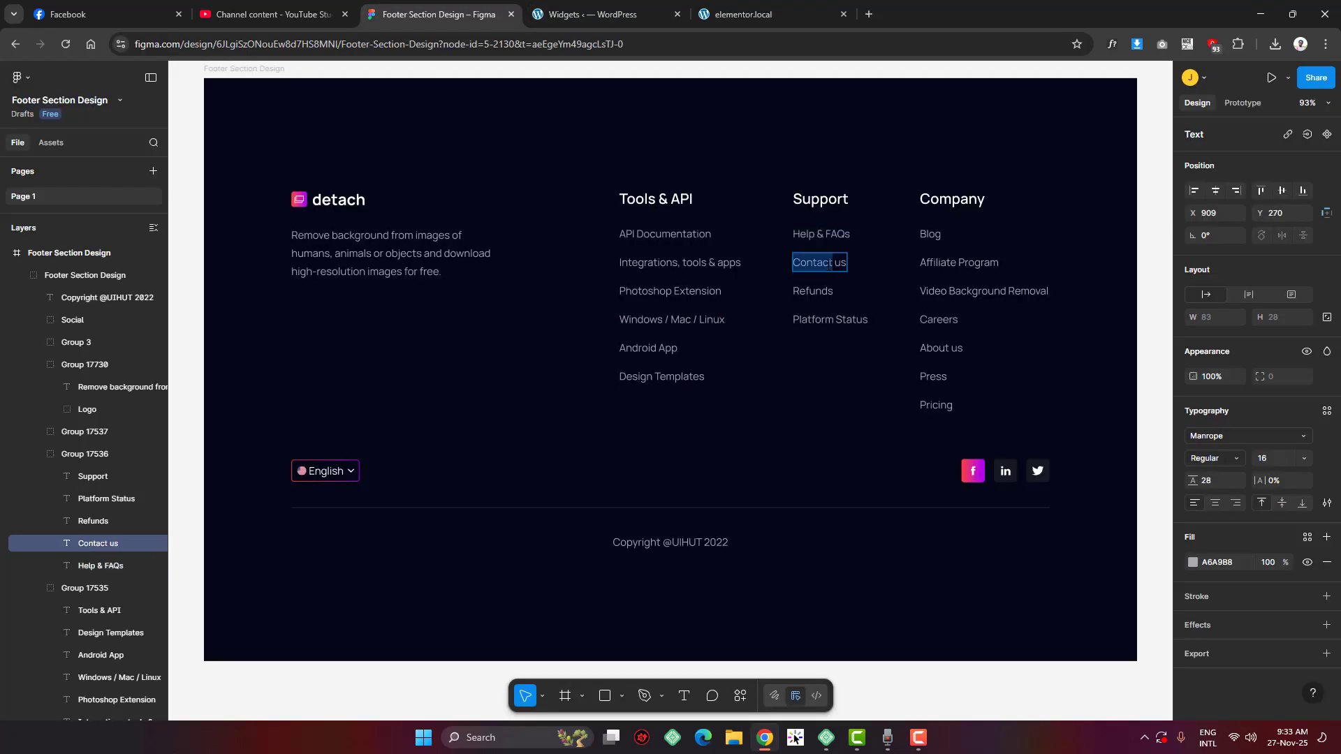
double_click(830, 263)
click(552, 10)
triple_click(574, 423)
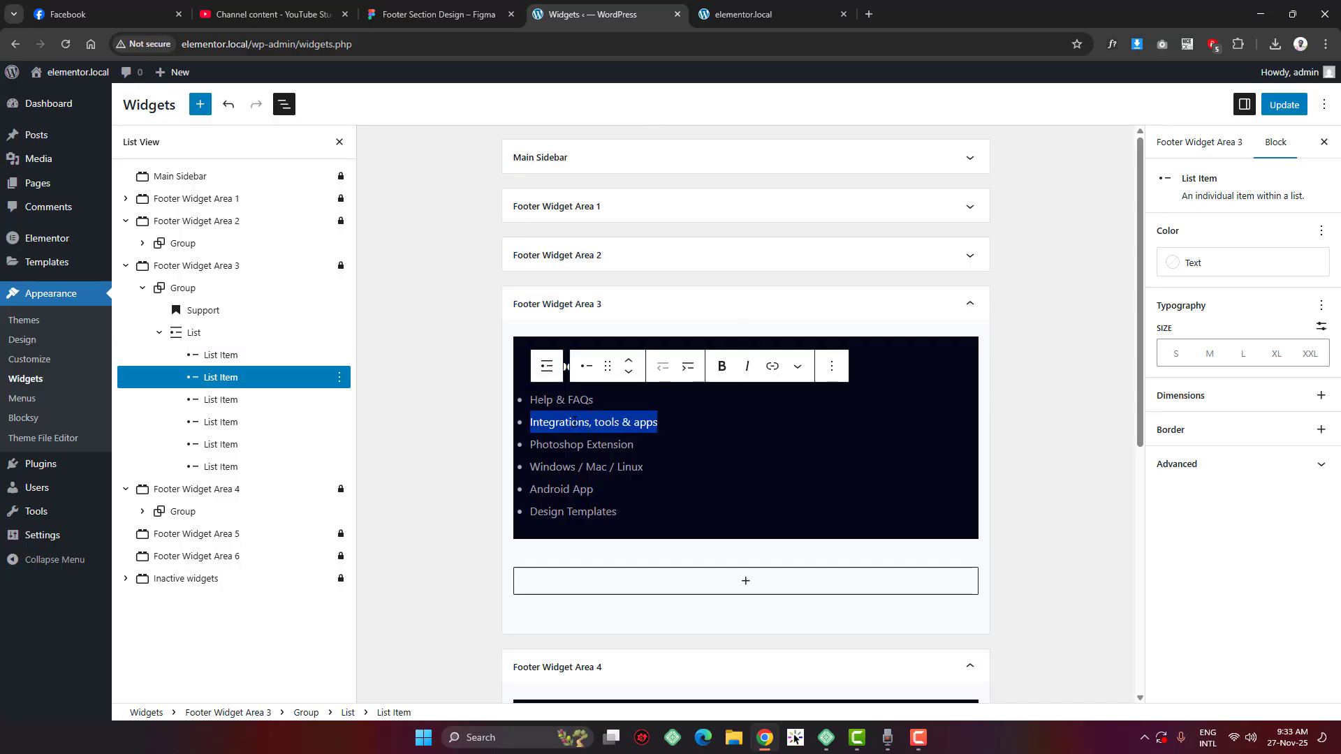
text(Contact us)
Copy "Refunds" from the Figma design and replace the Photoshop Extension item in Footer Widget Area 3 with it
click(381, 7)
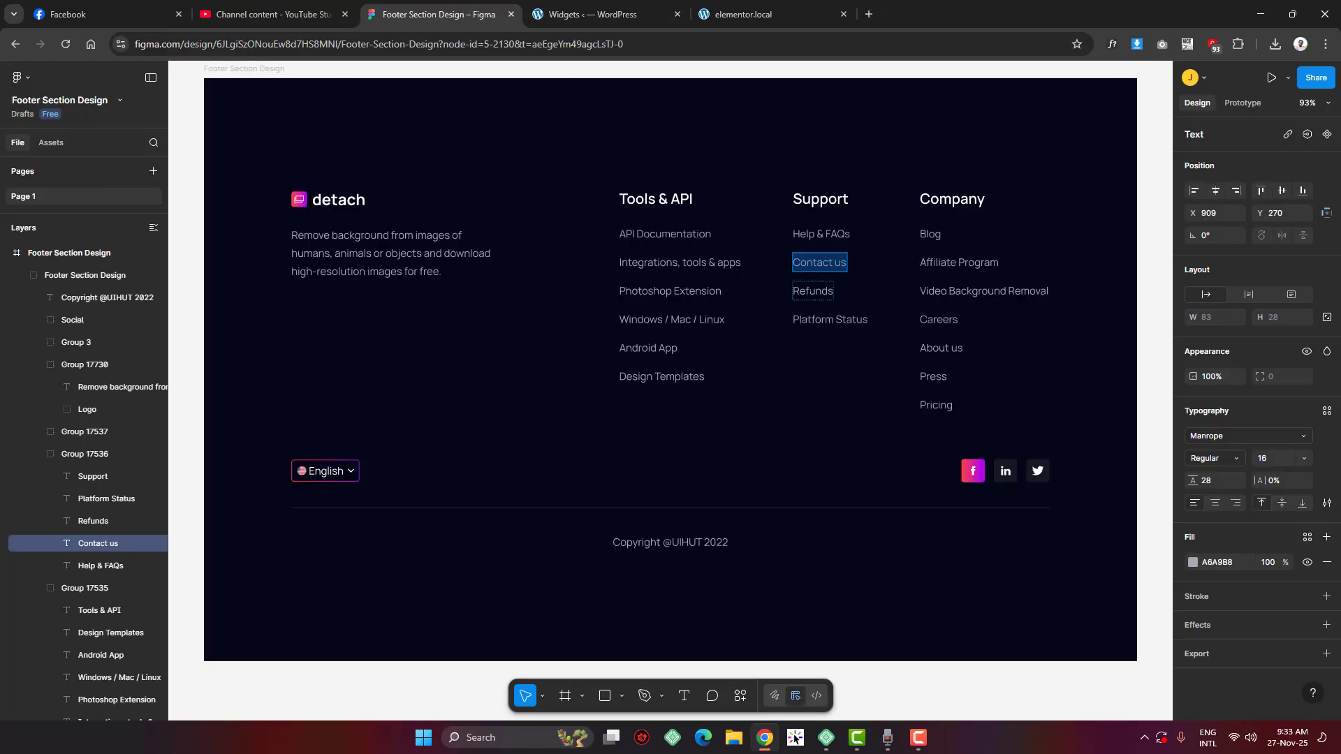
click(812, 290)
click(587, 14)
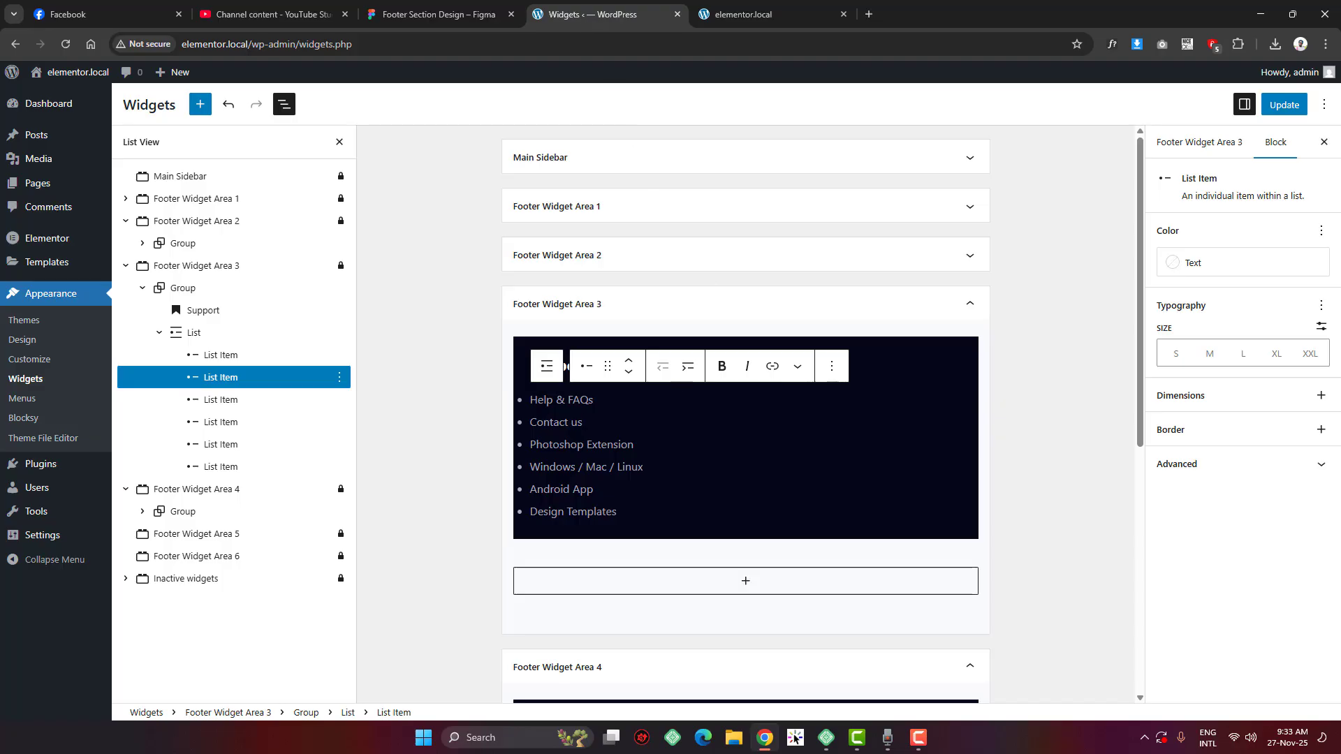
triple_click(556, 444)
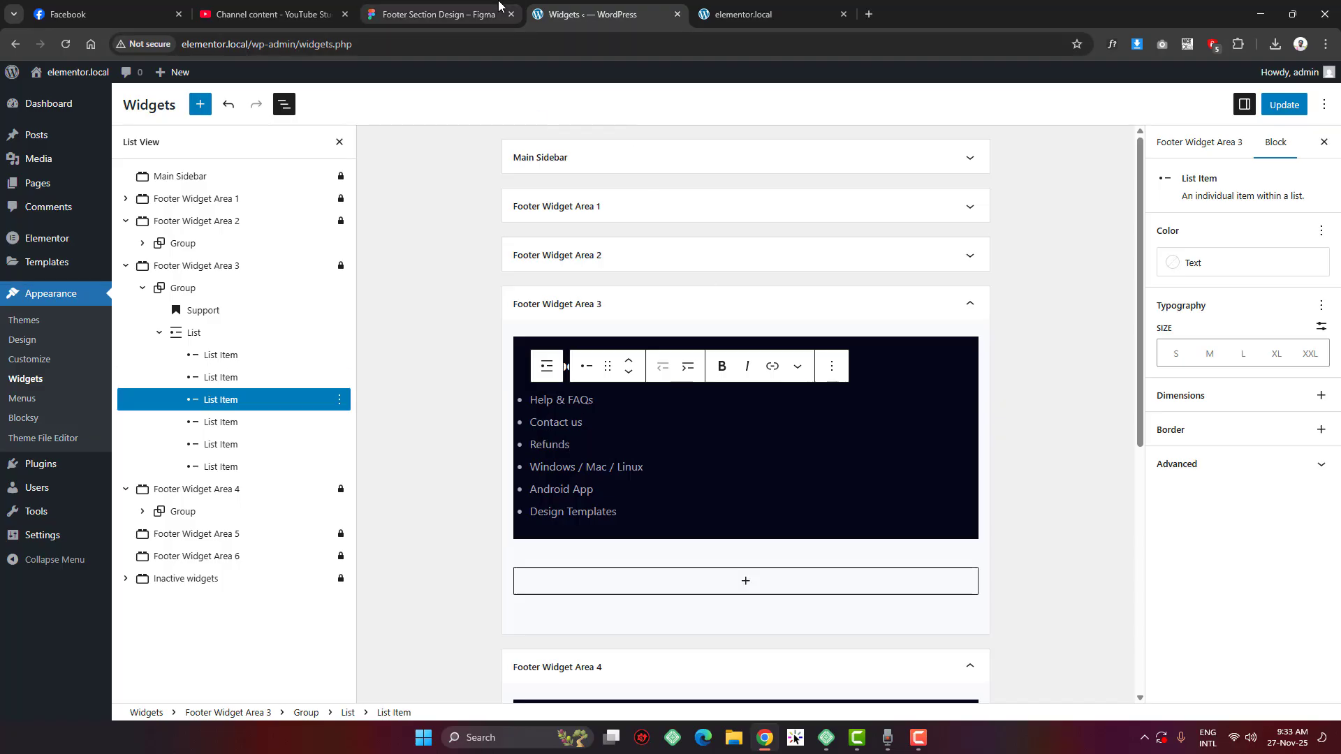
Copy "Platform Status" from Figma and replace the Windows / Mac / Linux item in Footer Widget Area 3 with it
click(438, 14)
click(826, 321)
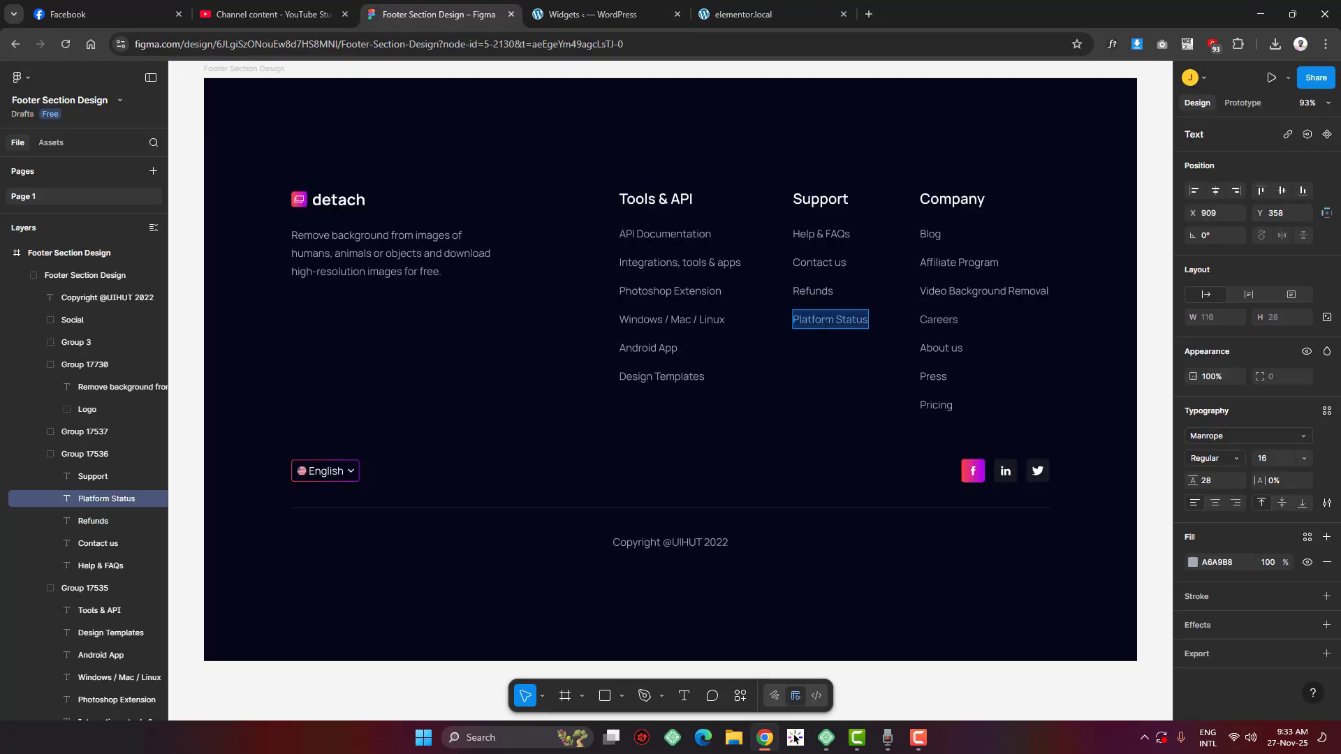
click(587, 14)
text(Refunds)
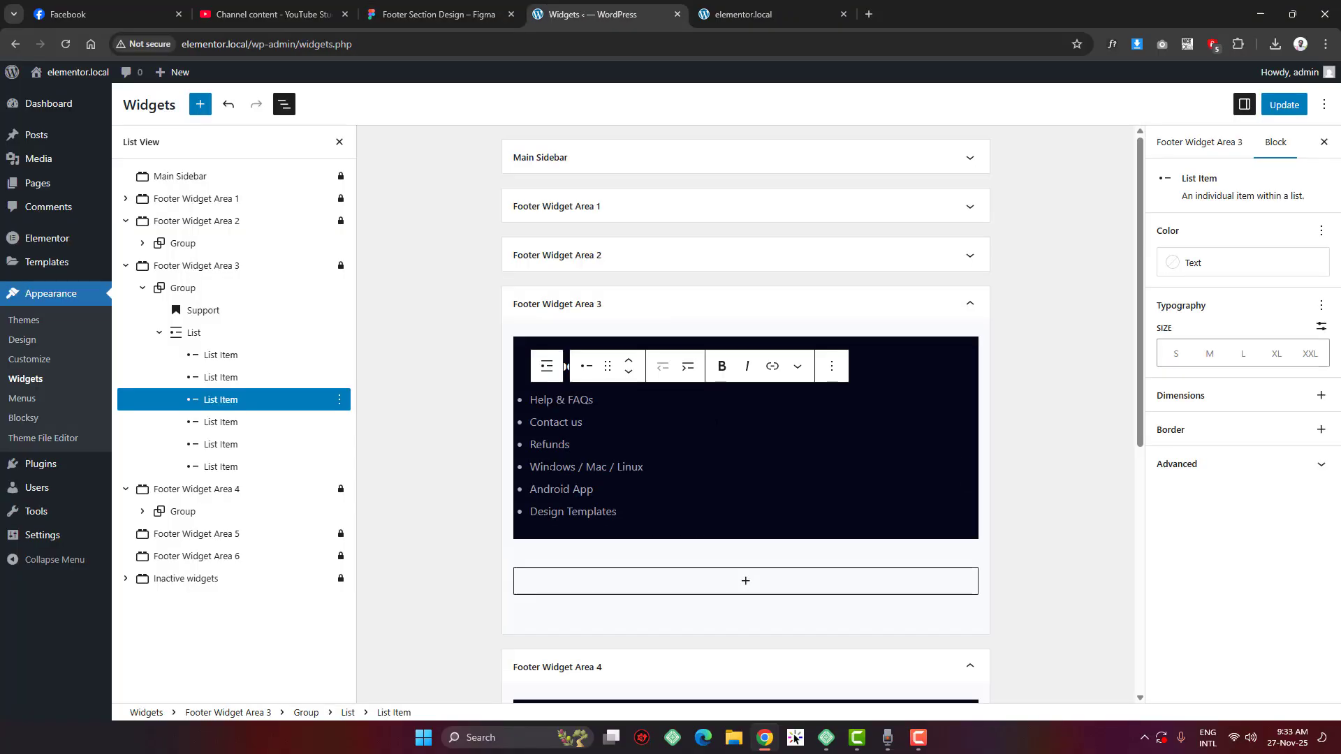
triple_click(552, 468)
text(Platform Status)
Delete the leftover Android App and Design Templates items from the Support list in Footer Widget Area 3
triple_click(550, 491)
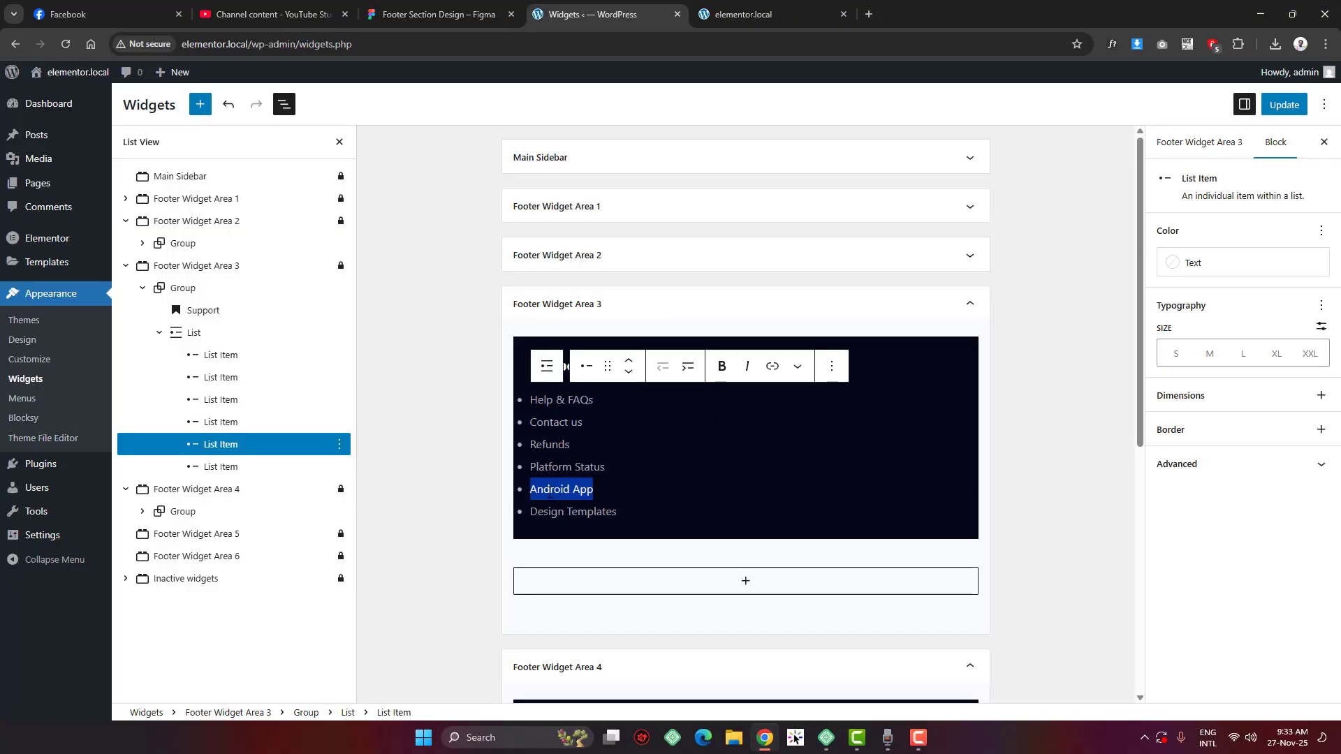
key(BackSpace)
triple_click(551, 513)
key(BackSpace)
key(BackSpace)
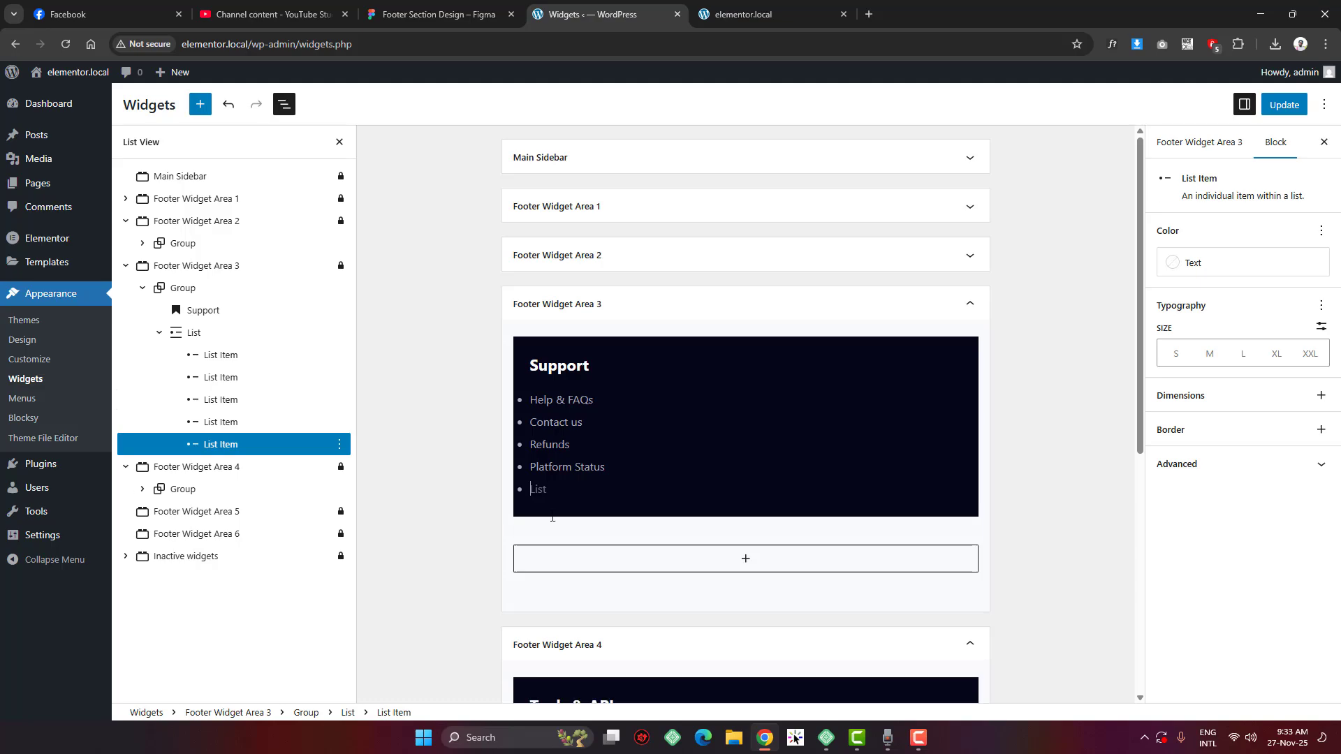
key(BackSpace)
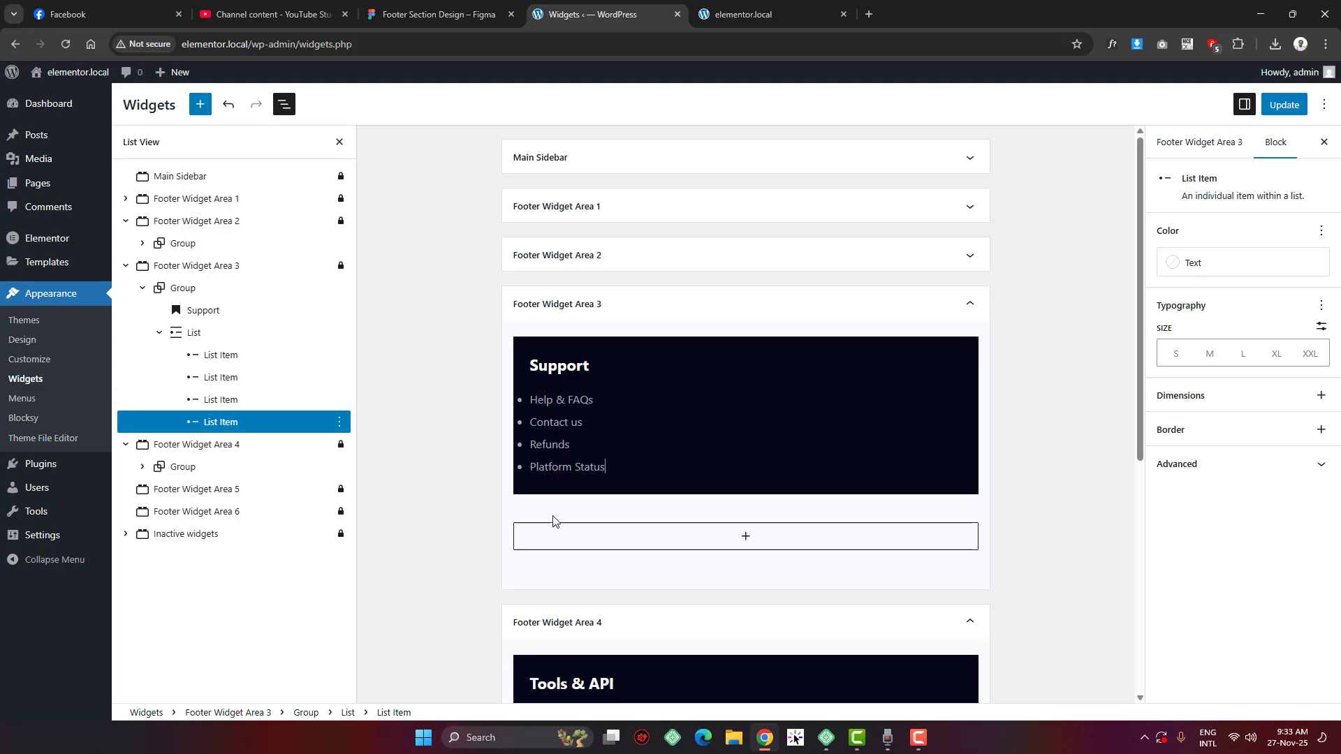
Copy the "Company" heading from Figma and replace the Tools & API heading in Footer Widget Area 4 with it
click(481, 6)
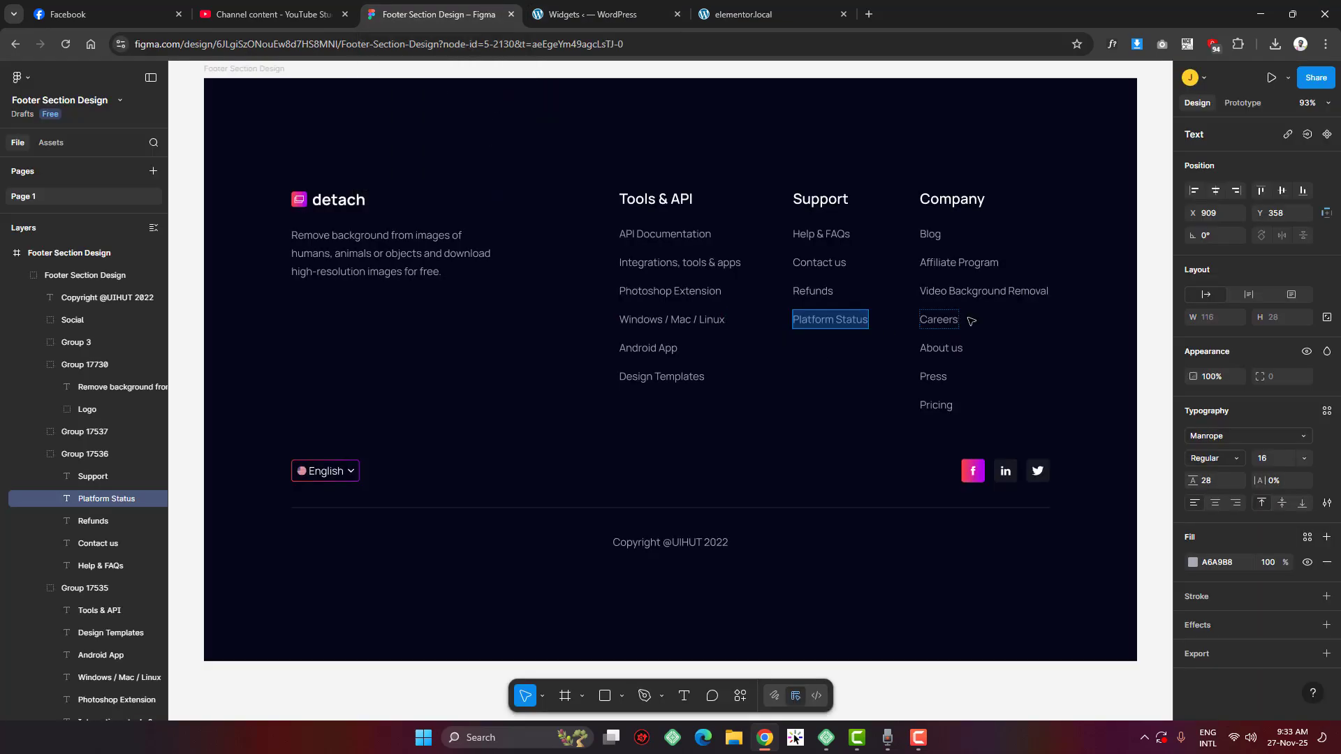
click(944, 200)
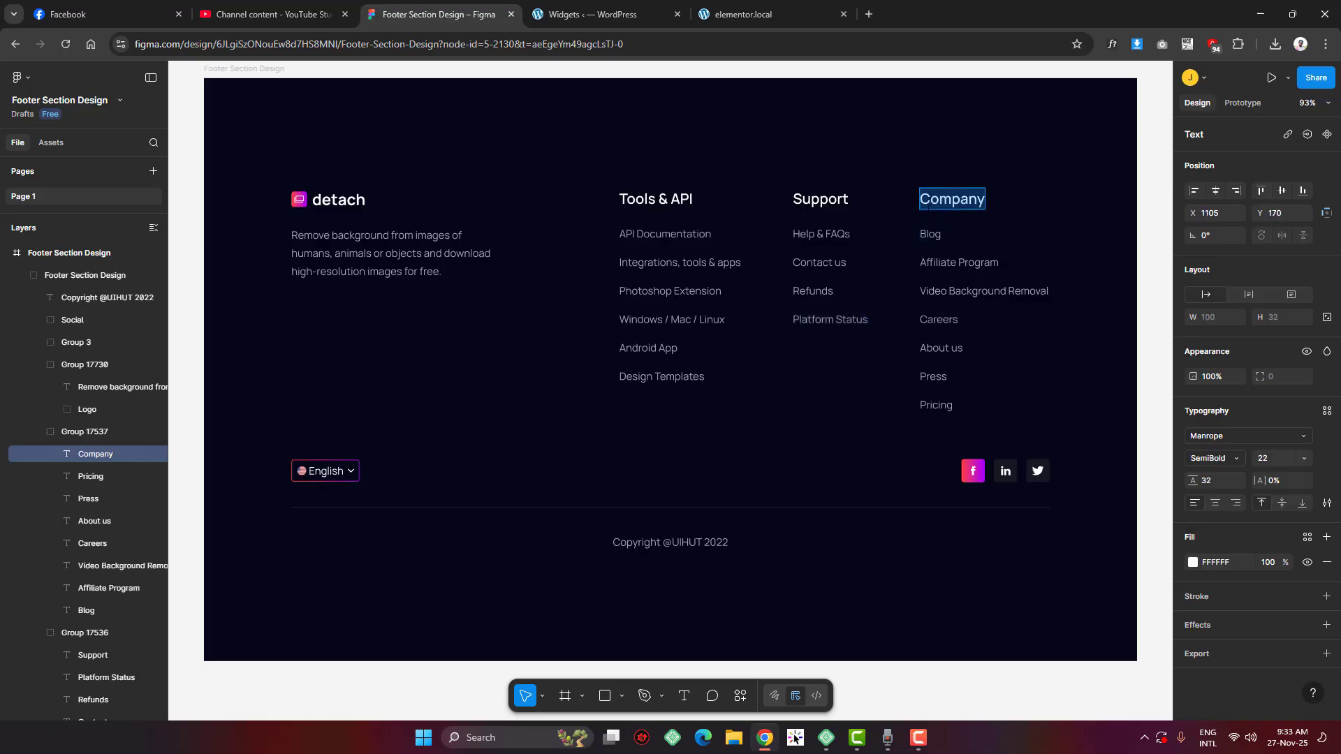
click(564, 6)
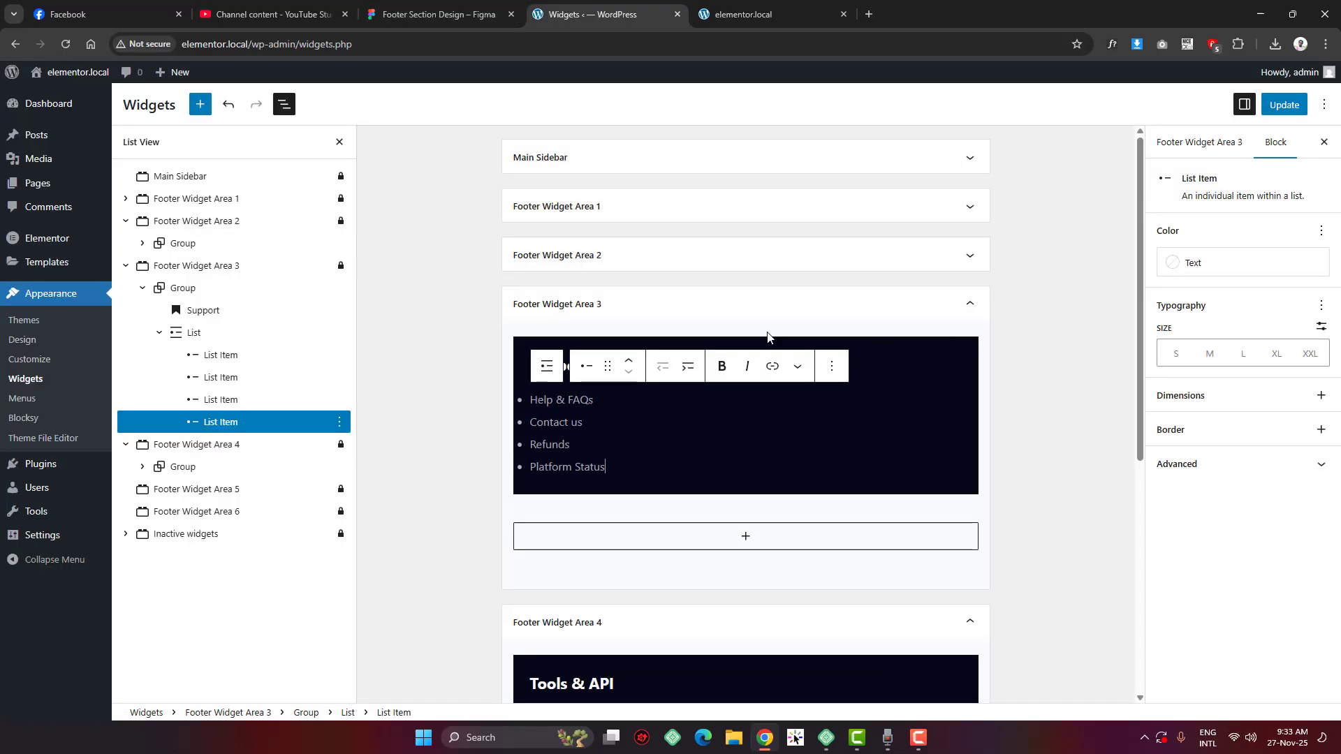
click(647, 307)
triple_click(601, 414)
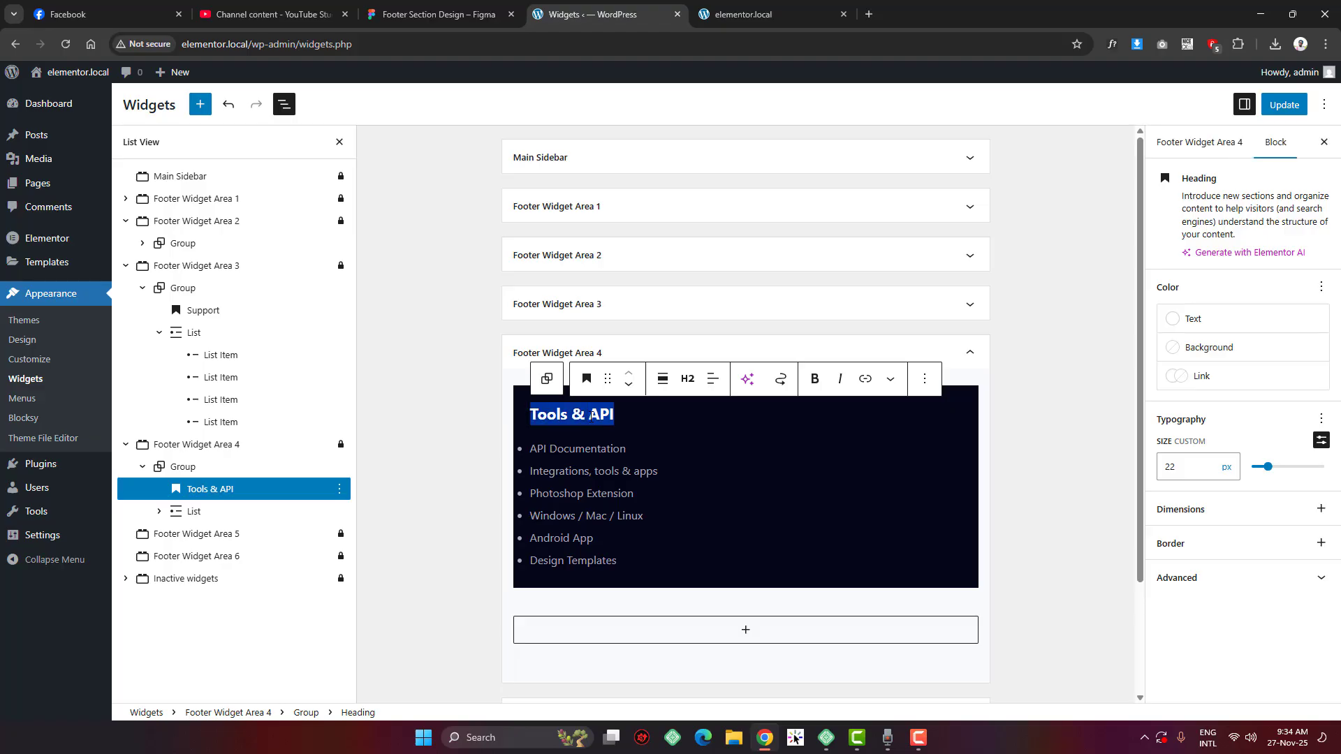
text(Company)
Copy "Blog" from the Figma Company column and paste it over the first list item in Footer Widget Area 4
click(440, 14)
click(928, 234)
key(ctrl+c)
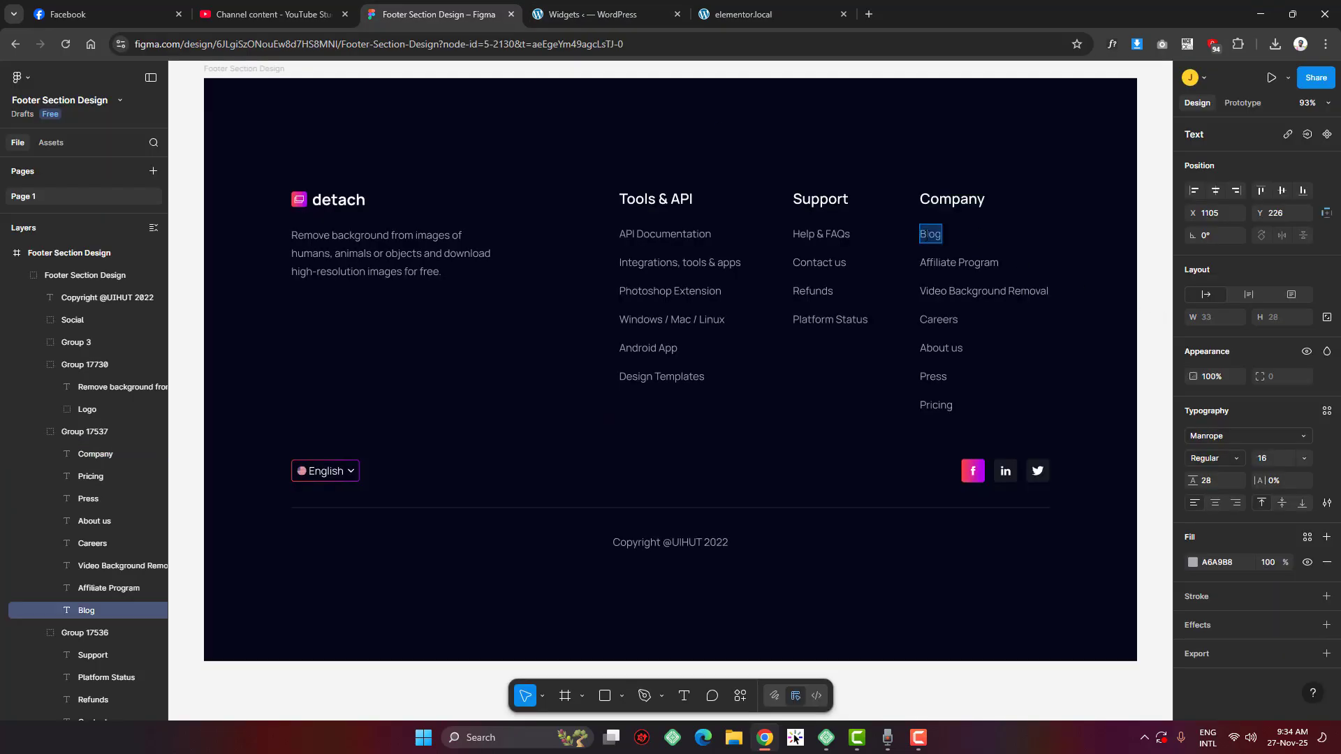
click(584, 14)
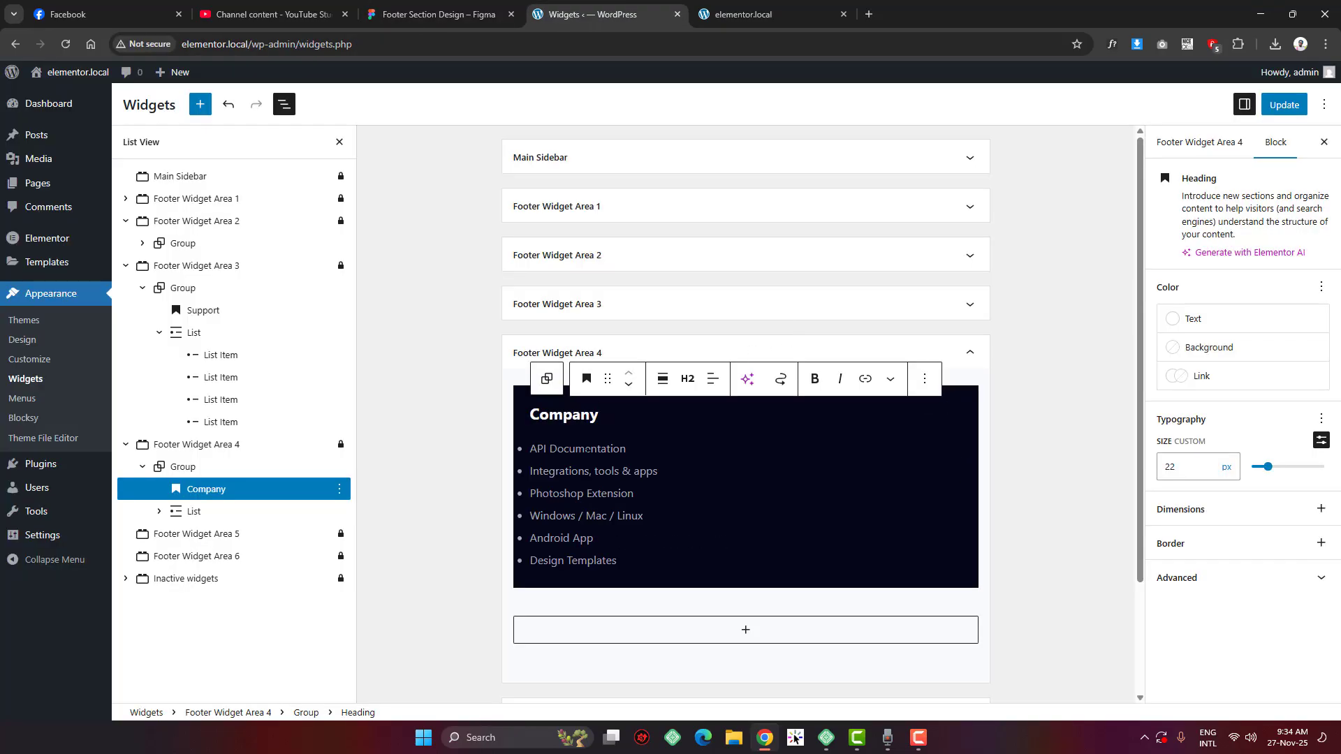
triple_click(581, 449)
key(ctrl+v)
Copy "Affiliate Program" from Figma and replace the second list item in Footer Widget Area 4 with it
click(440, 14)
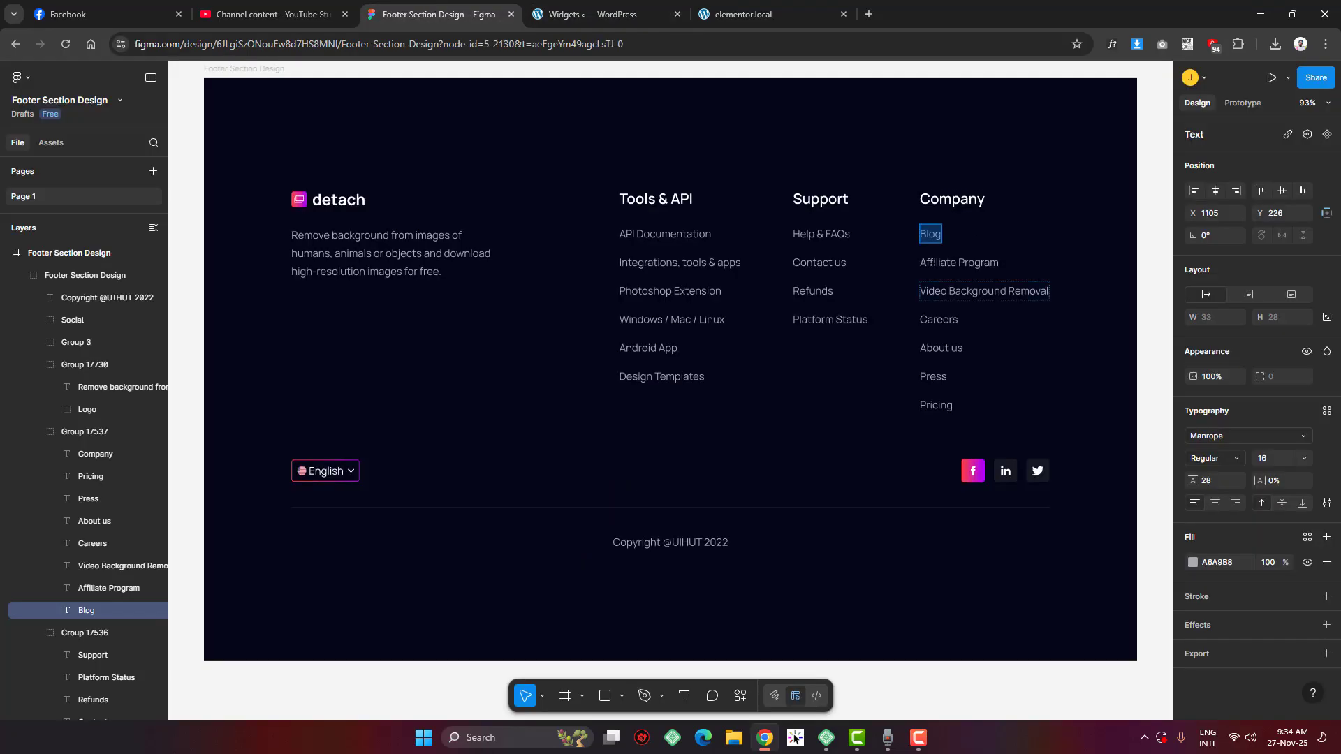
click(957, 263)
click(558, 3)
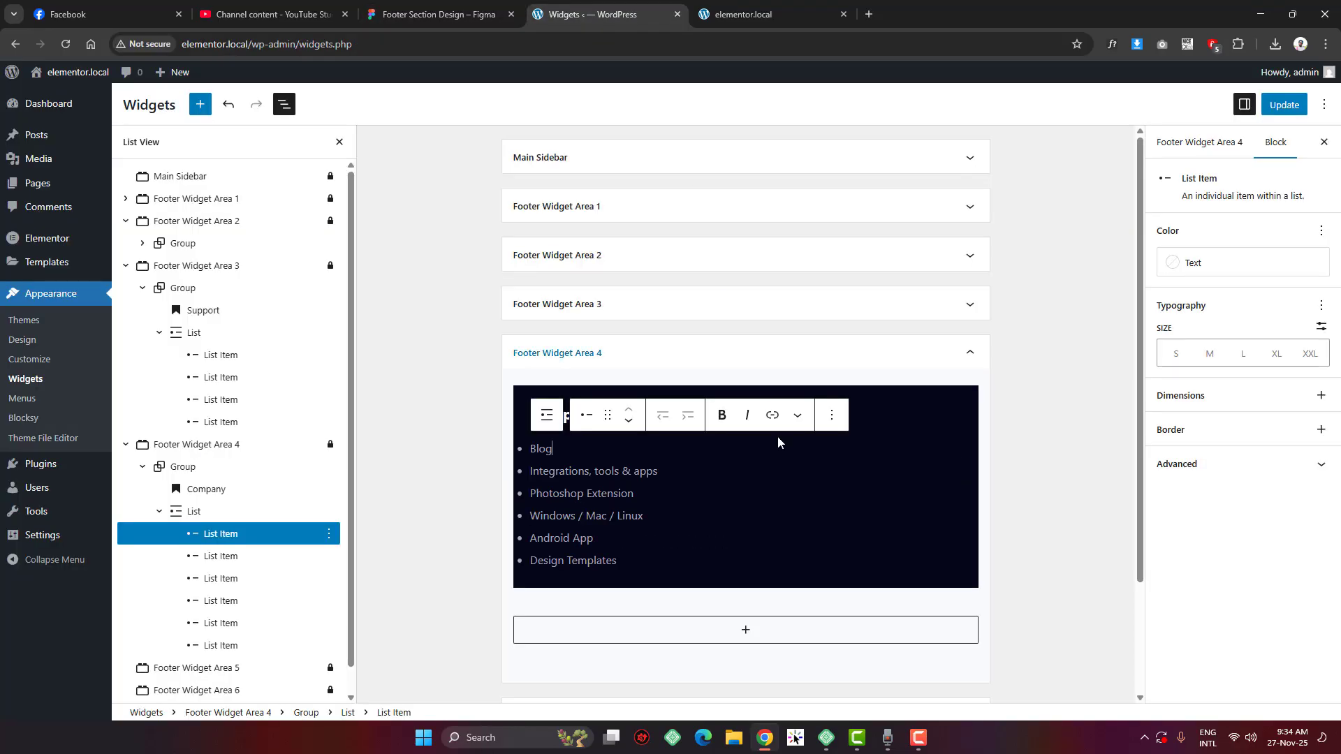
triple_click(559, 471)
text(Affiliate Program)
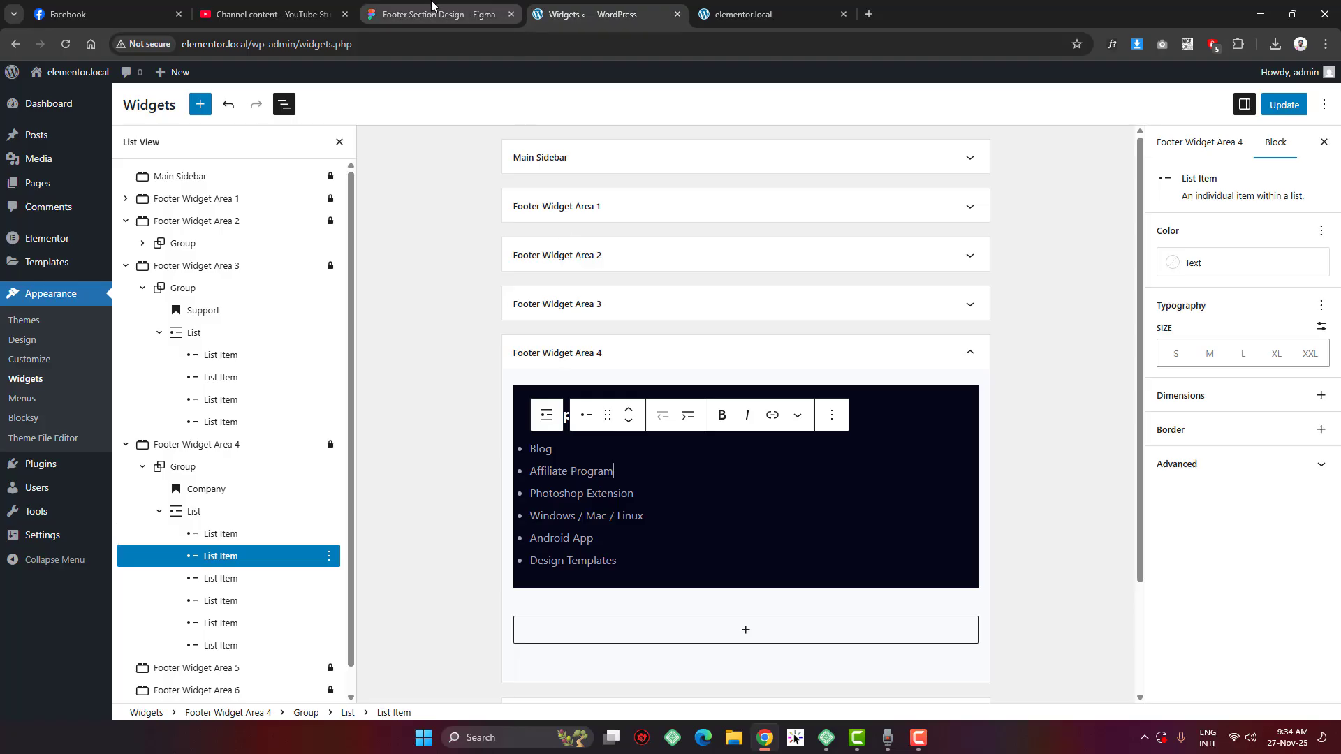
Copy "Video Background Removal" from Figma and replace the Photoshop Extension item in Footer Widget Area 4 with it
click(484, 12)
click(967, 291)
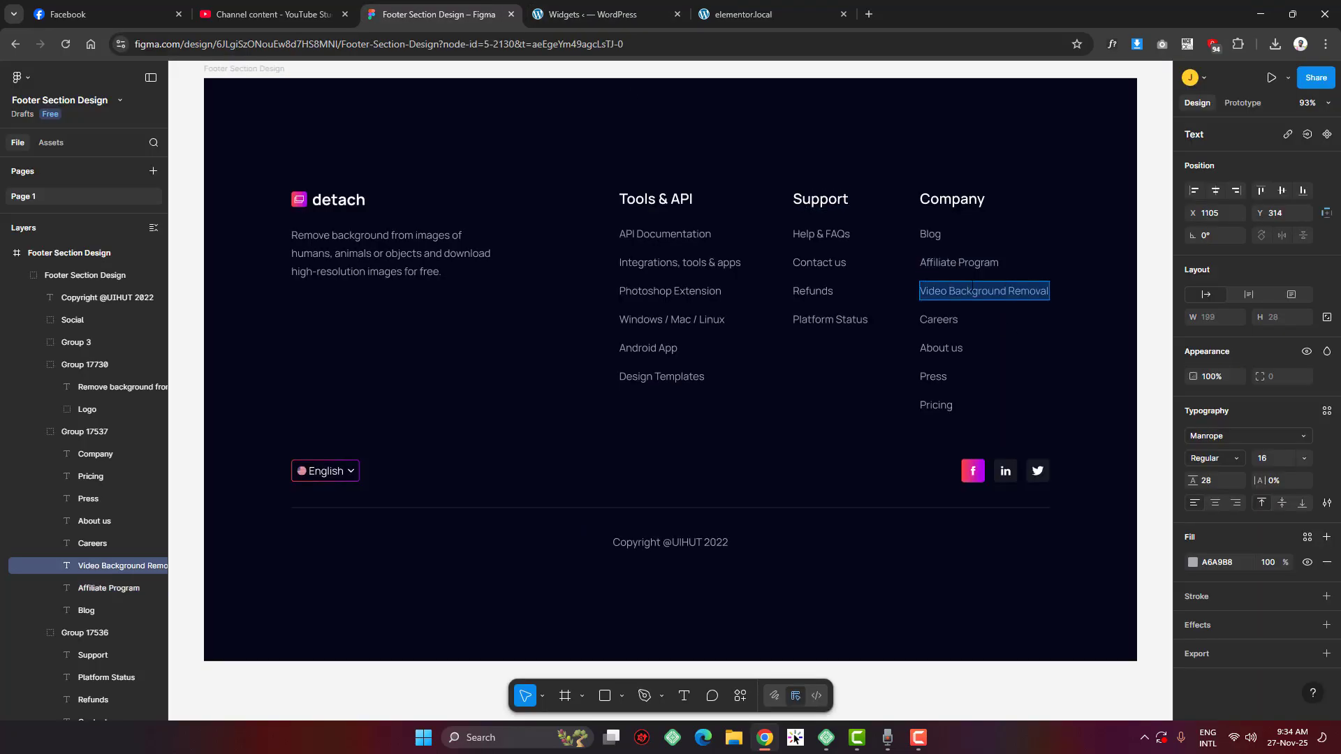
click(527, 4)
triple_click(579, 493)
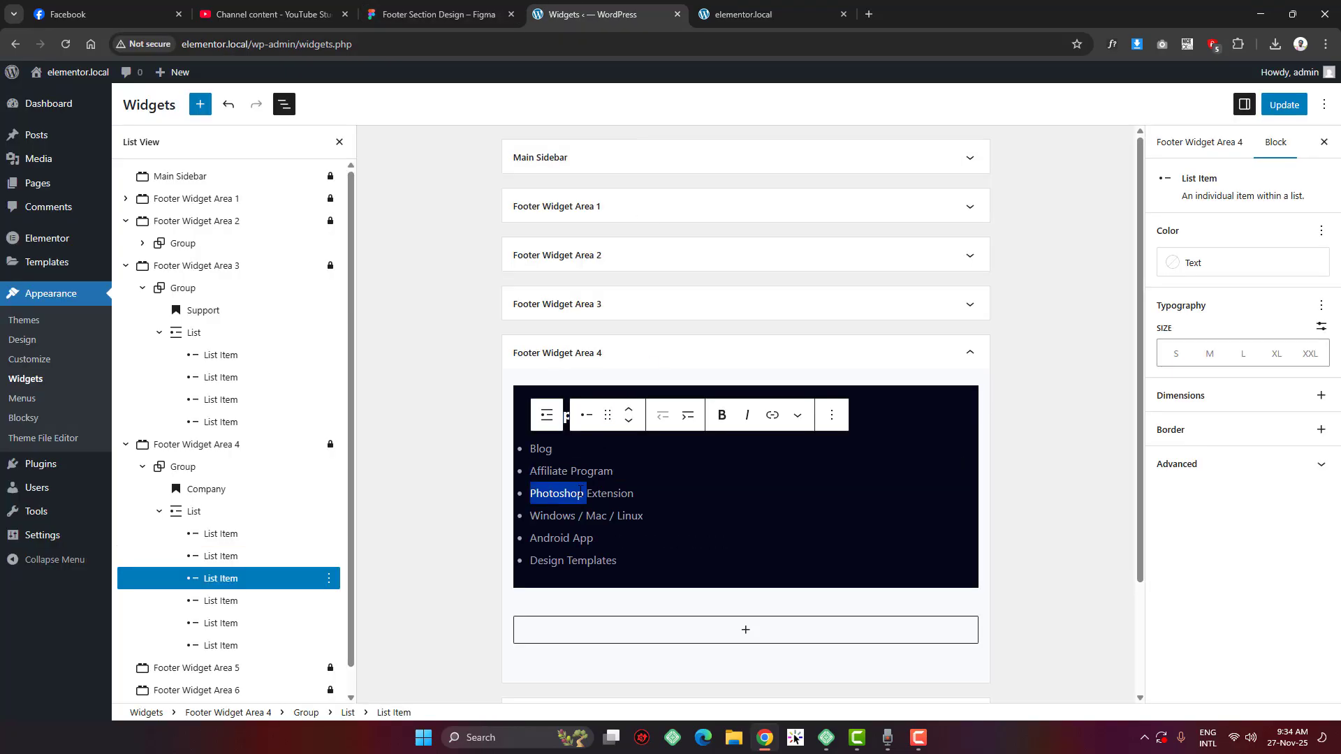
text(Video Background Removal)
Copy "Careers" from Figma and replace the Windows / Mac / Linux item in Footer Widget Area 4 with it
click(437, 10)
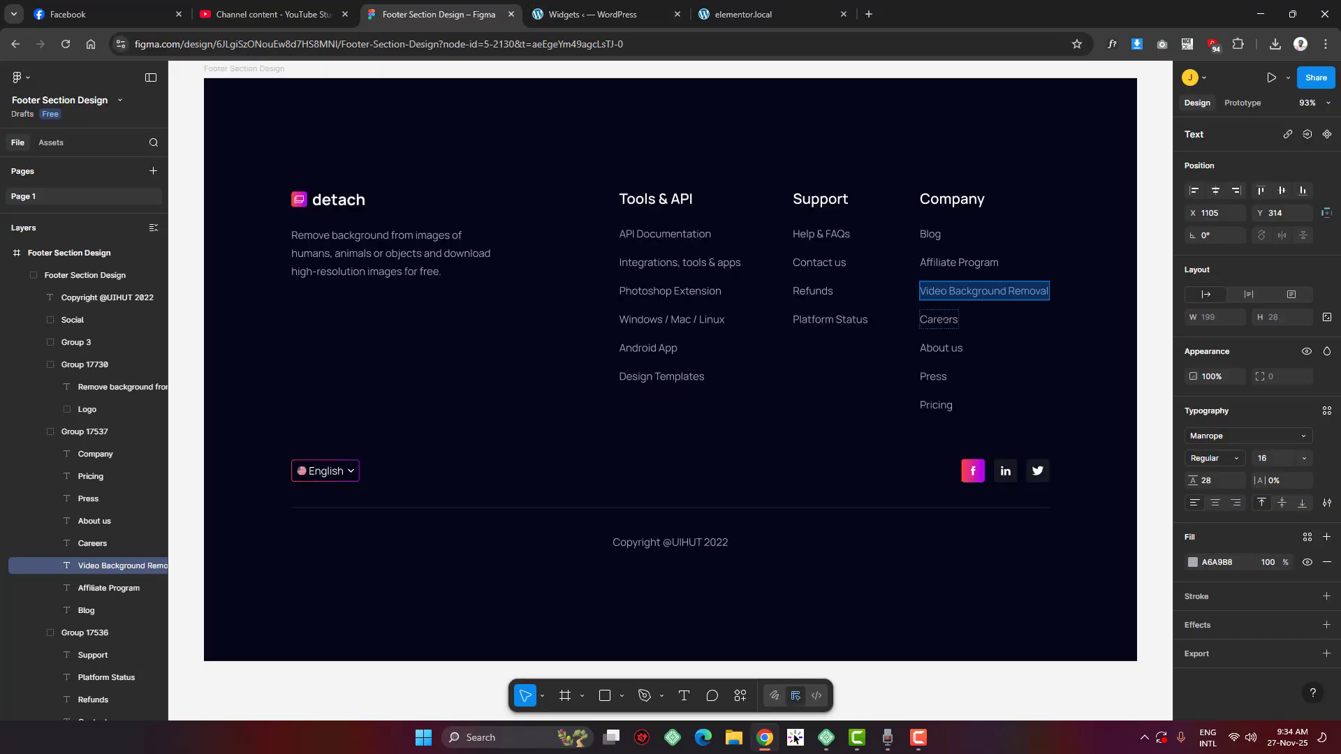
click(941, 320)
click(593, 14)
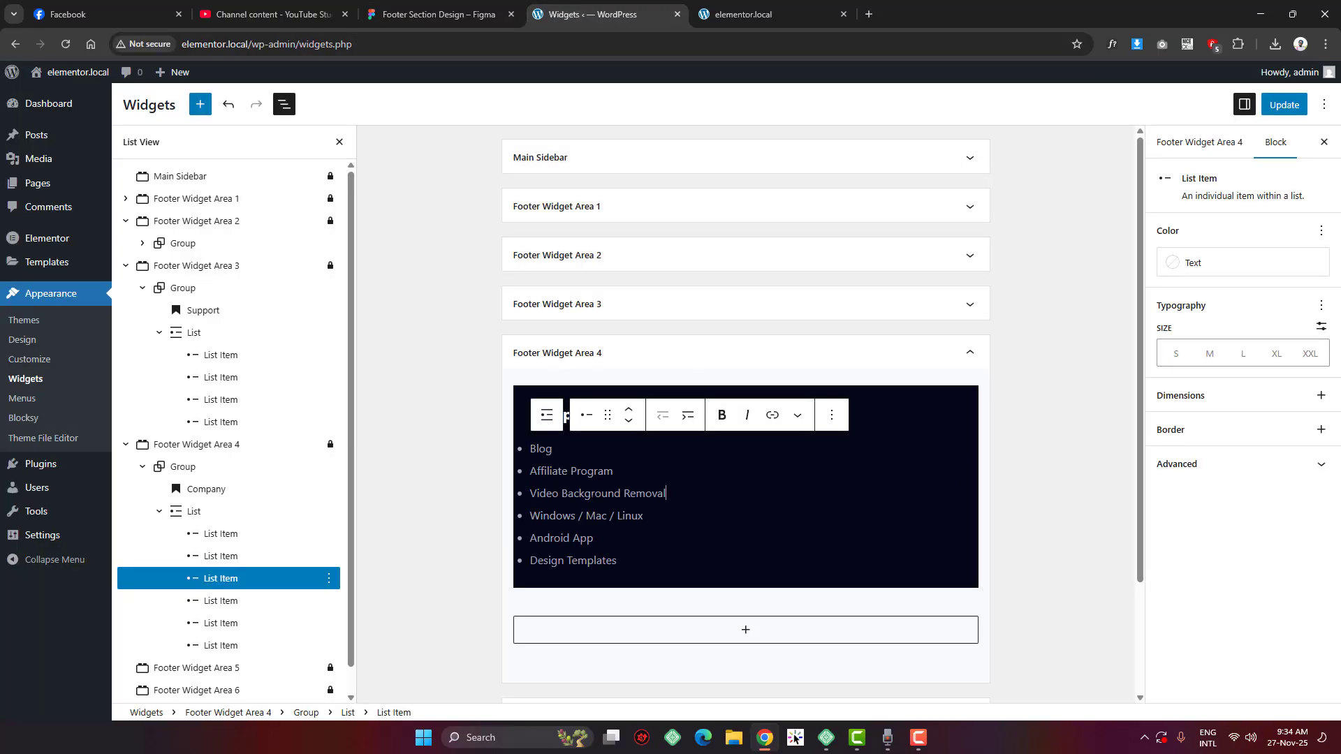
triple_click(553, 516)
text(Careers)
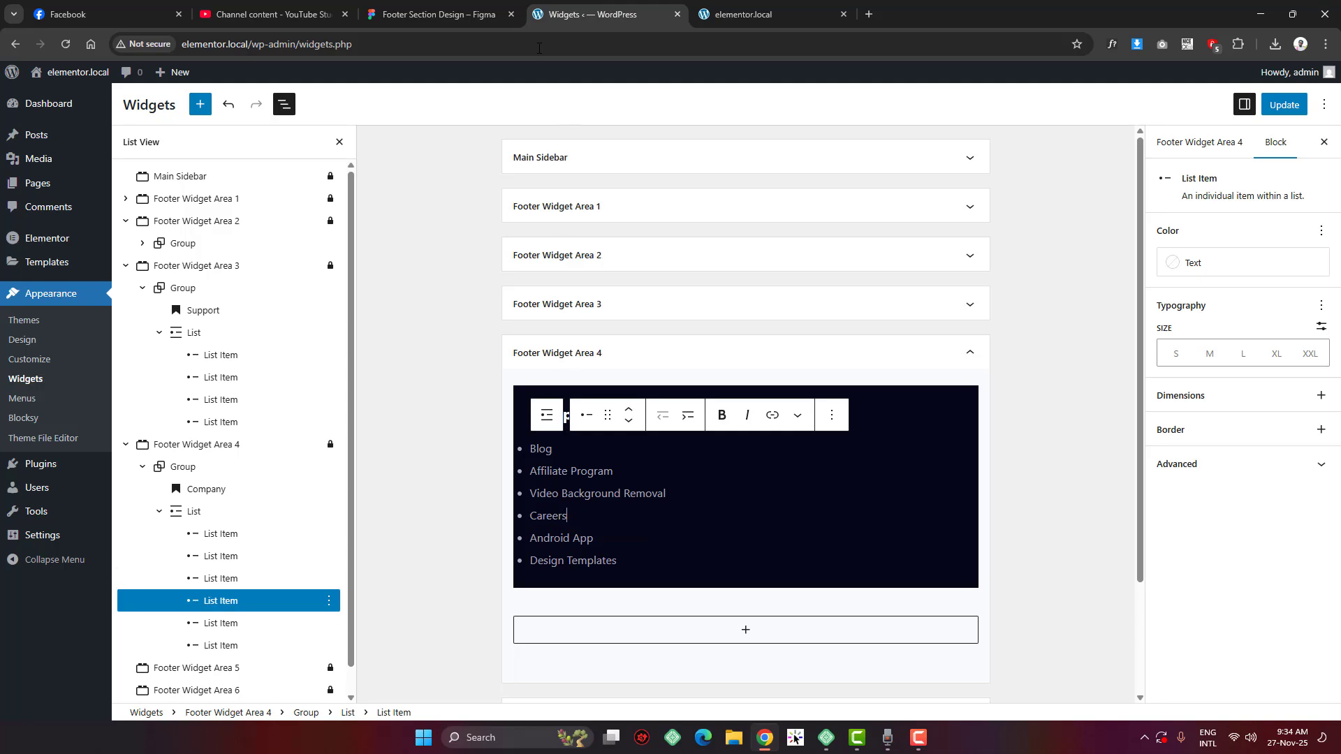
Copy "About us" from Figma and replace the Android App item in Footer Widget Area 4 with it
click(438, 13)
click(936, 349)
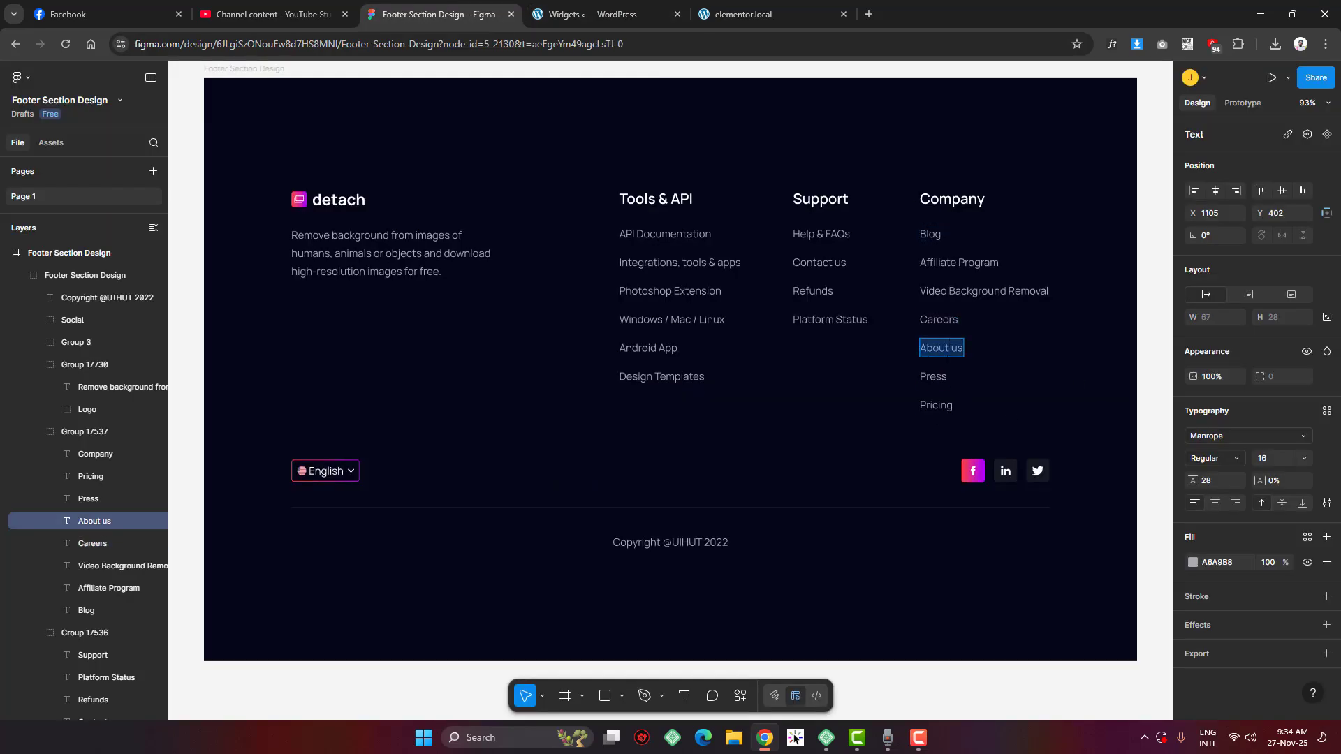
click(555, 10)
triple_click(562, 538)
text(About us)
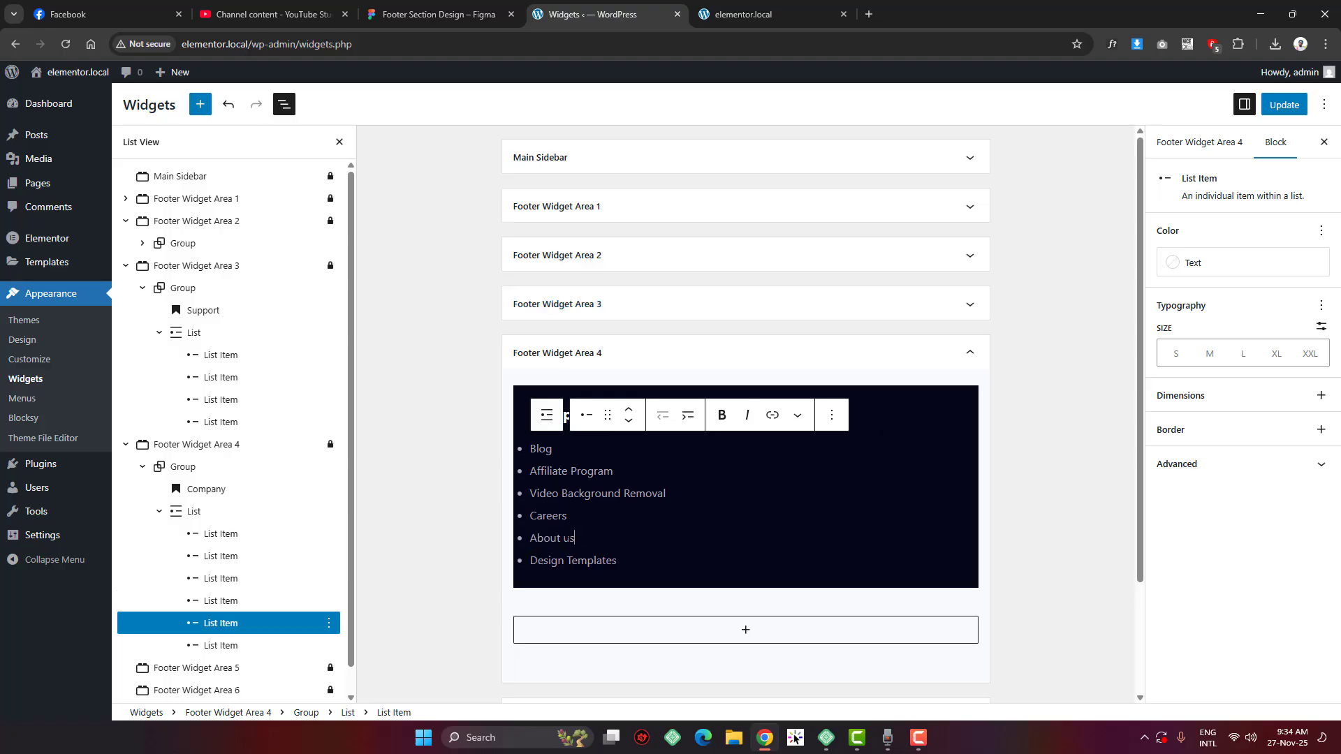
Copy "Press" from the Figma design and replace the Design Templates item in Footer Widget Area 4 with it
click(447, 14)
click(920, 378)
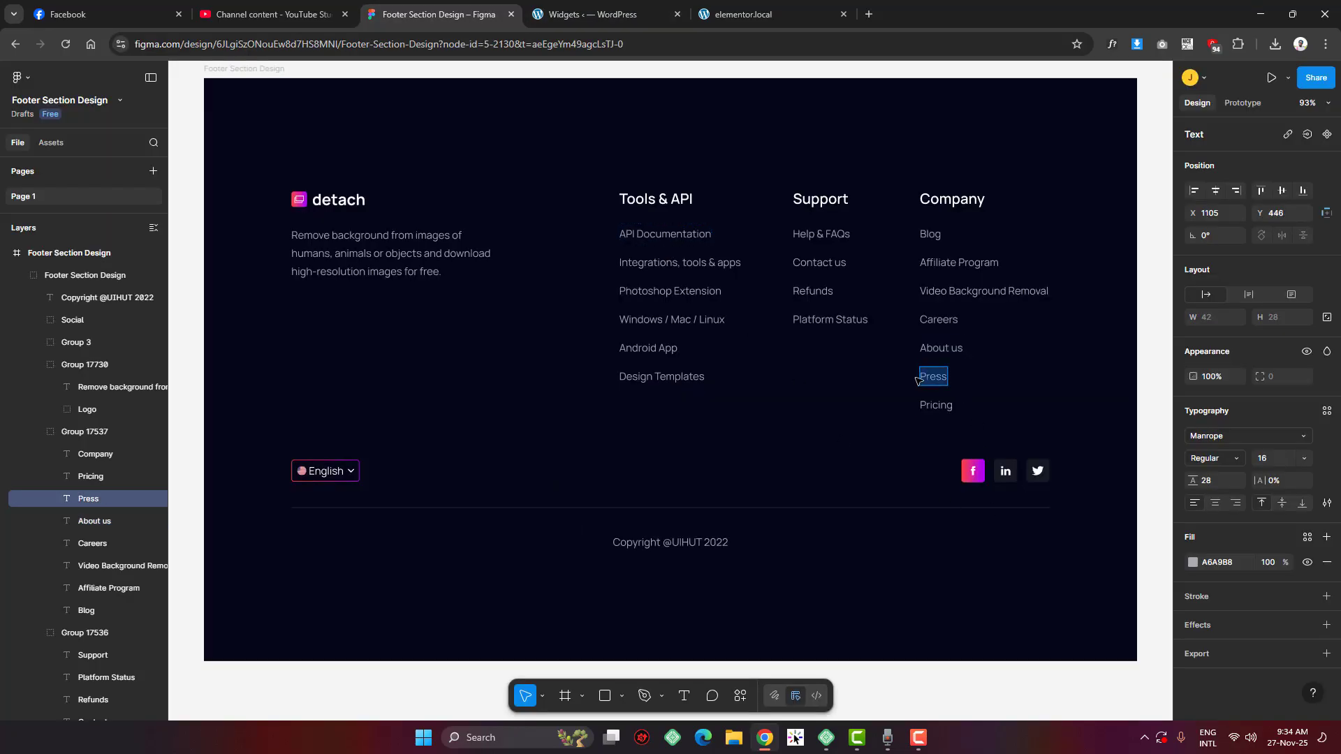
click(597, 12)
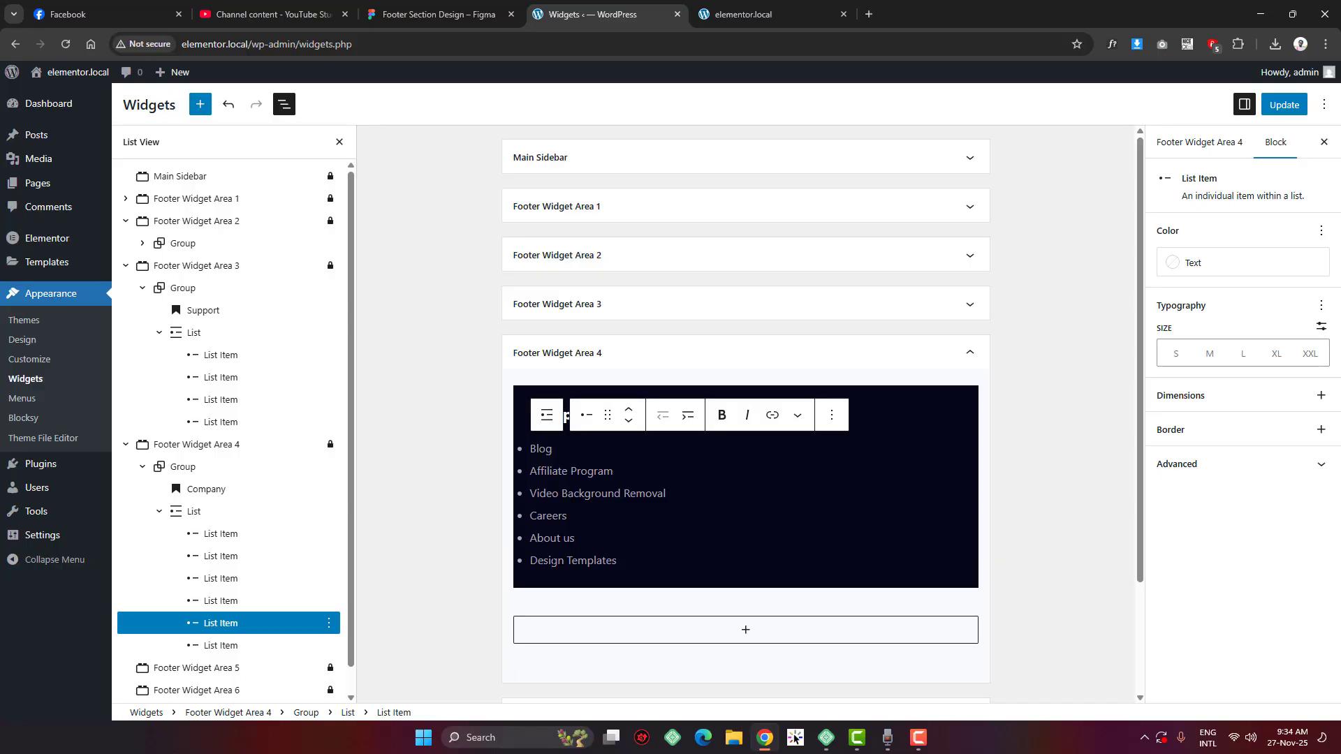
drag(530, 560, 618, 560)
text(Press)
Add "Pricing", copied from Figma, as a new last list item in Footer Widget Area 4 and save the widgets
click(440, 14)
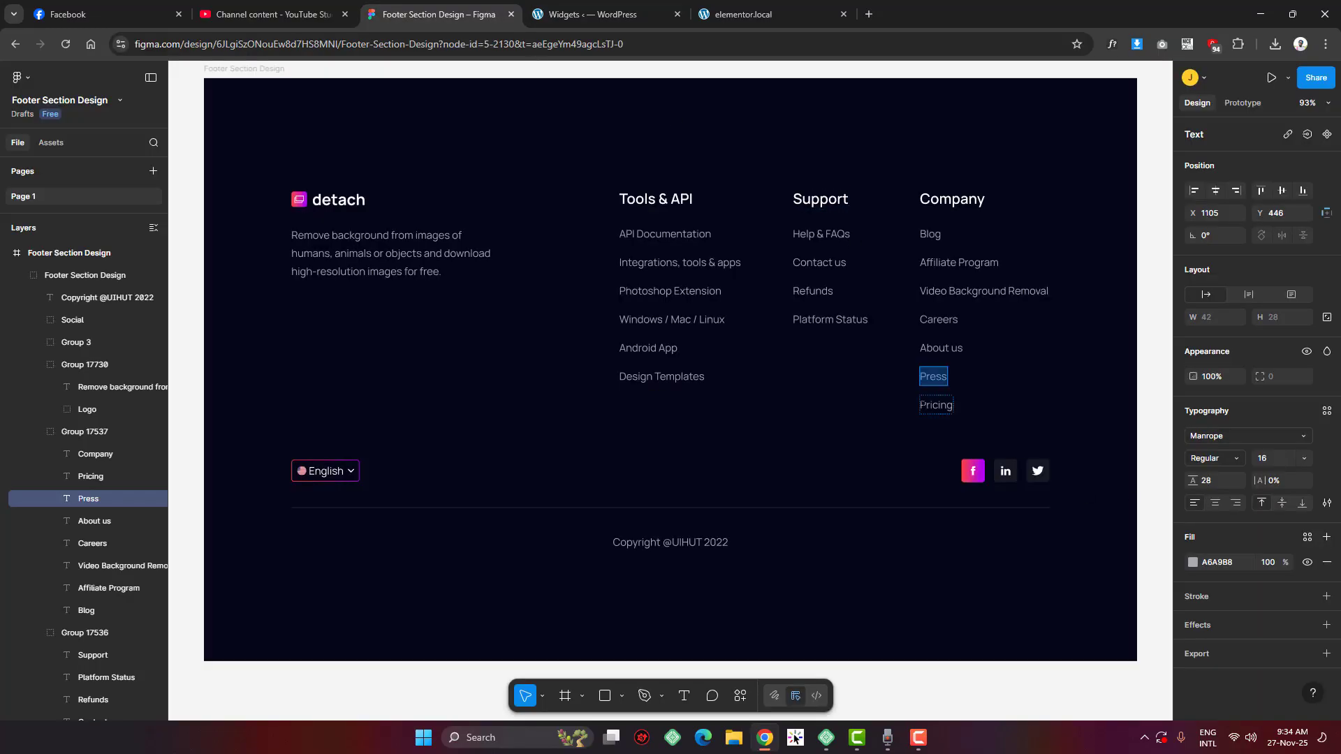
click(936, 405)
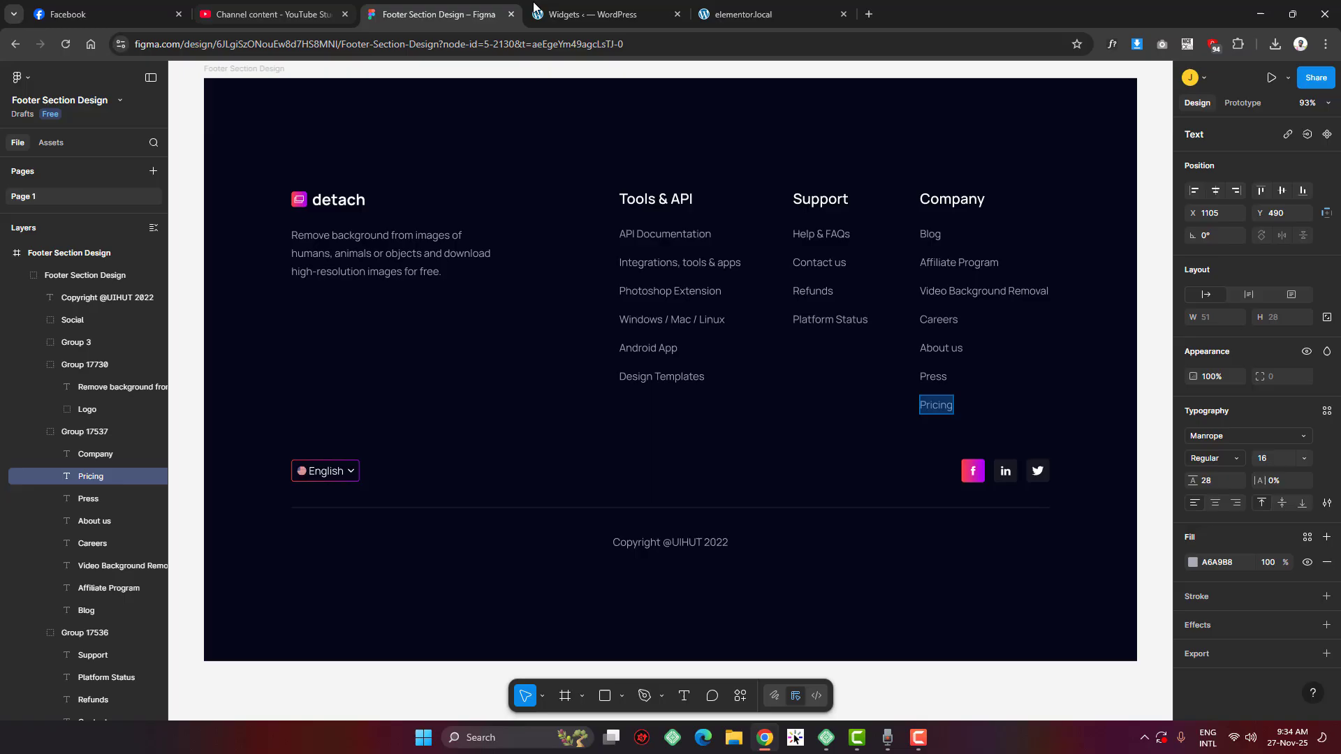
click(593, 14)
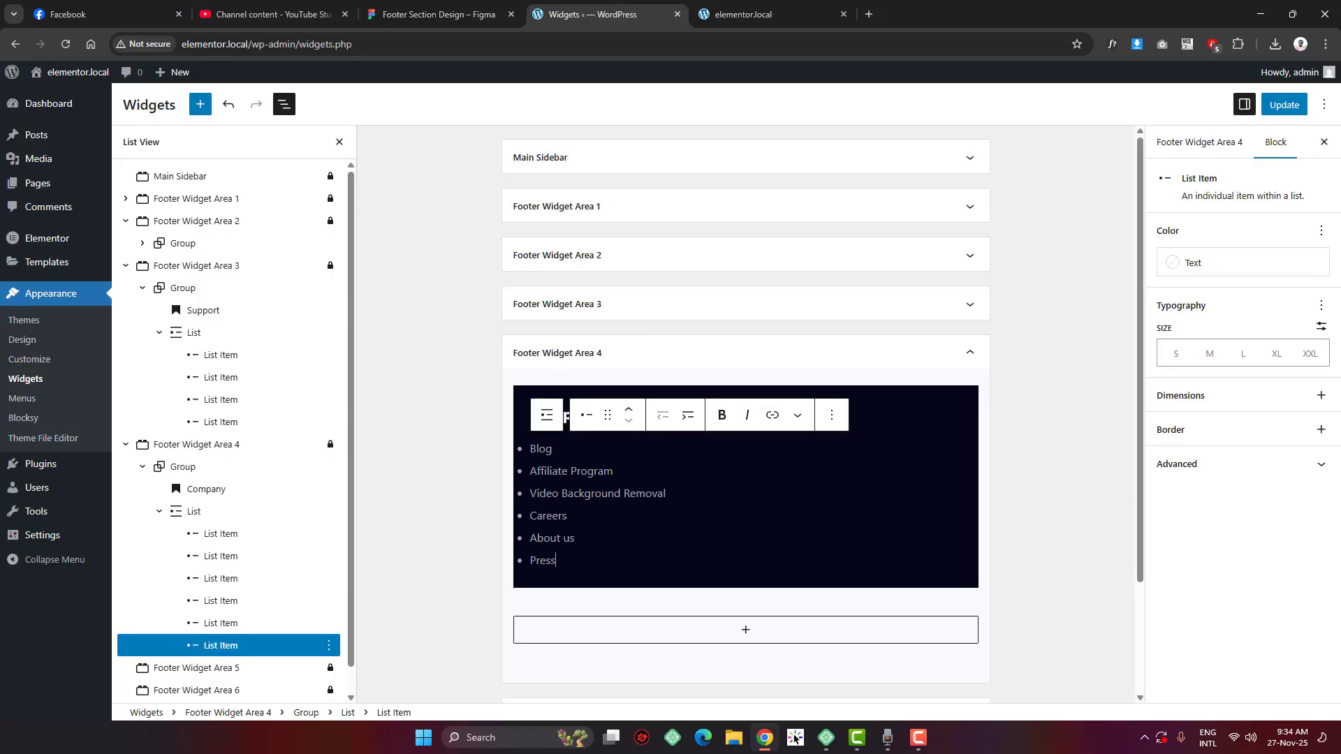
key(Return)
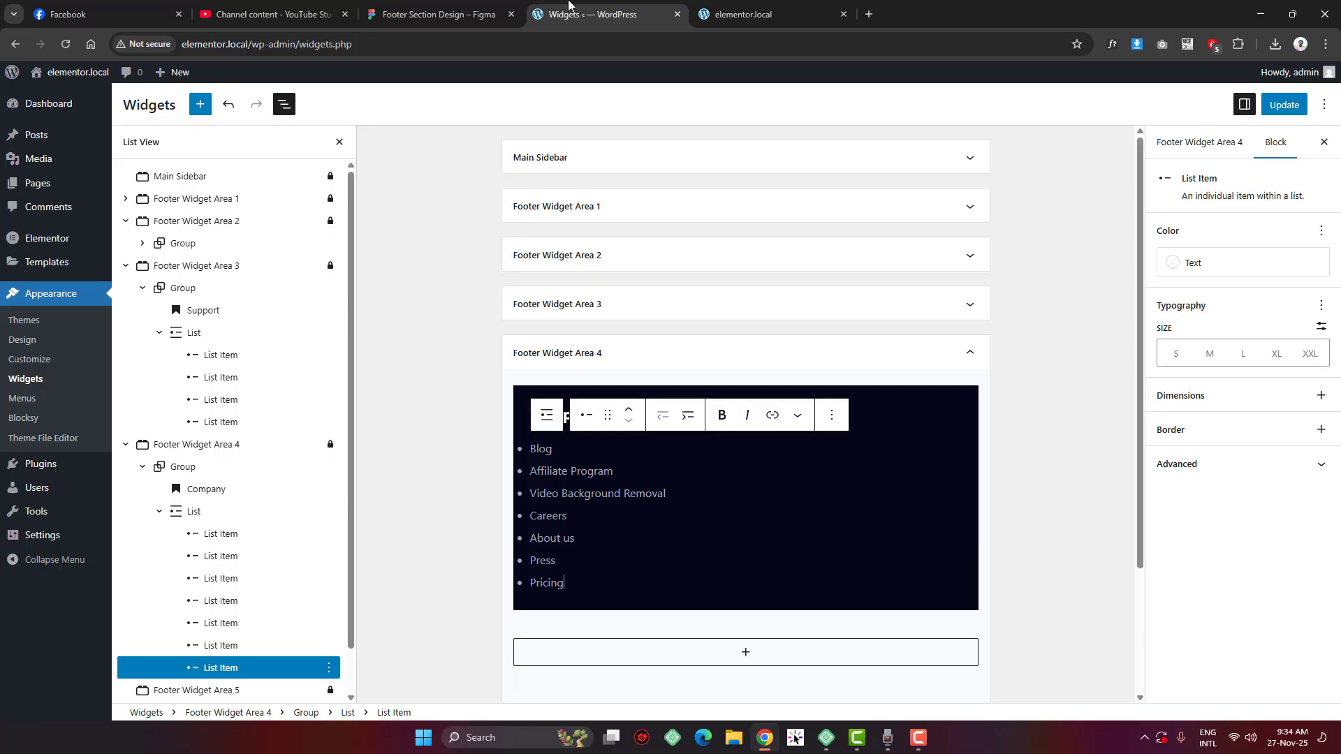
click(760, 363)
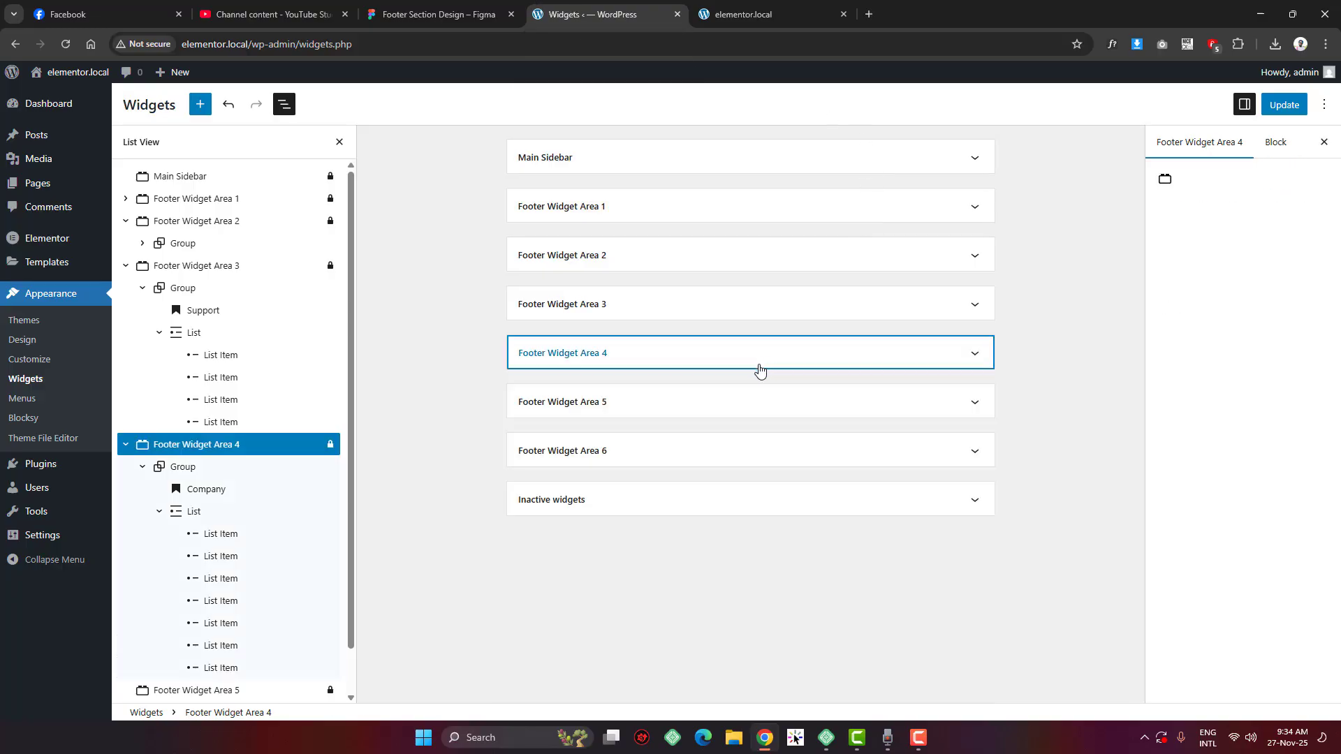
click(1284, 104)
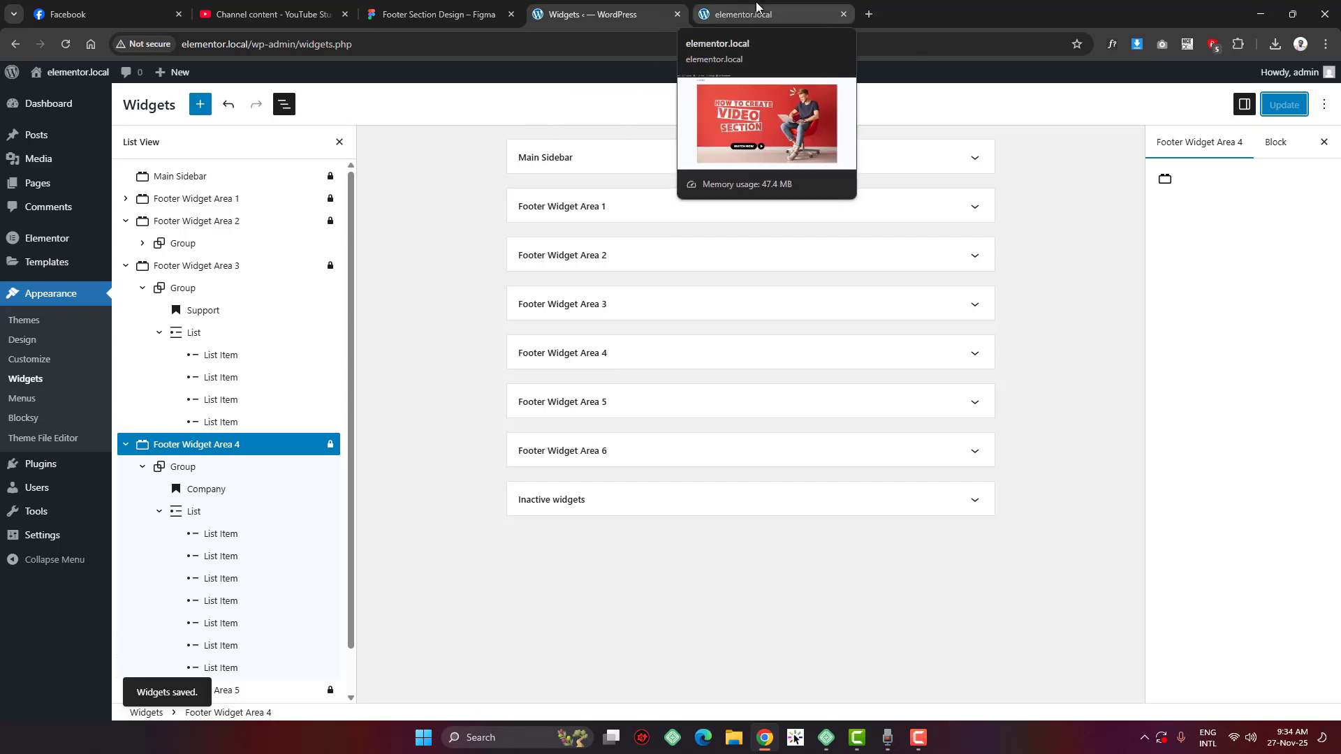
Reload the site's front page to check its footer, and open the footer's Bottom Row settings in the Customizer
click(719, 10)
scroll(117, 248, up, 3)
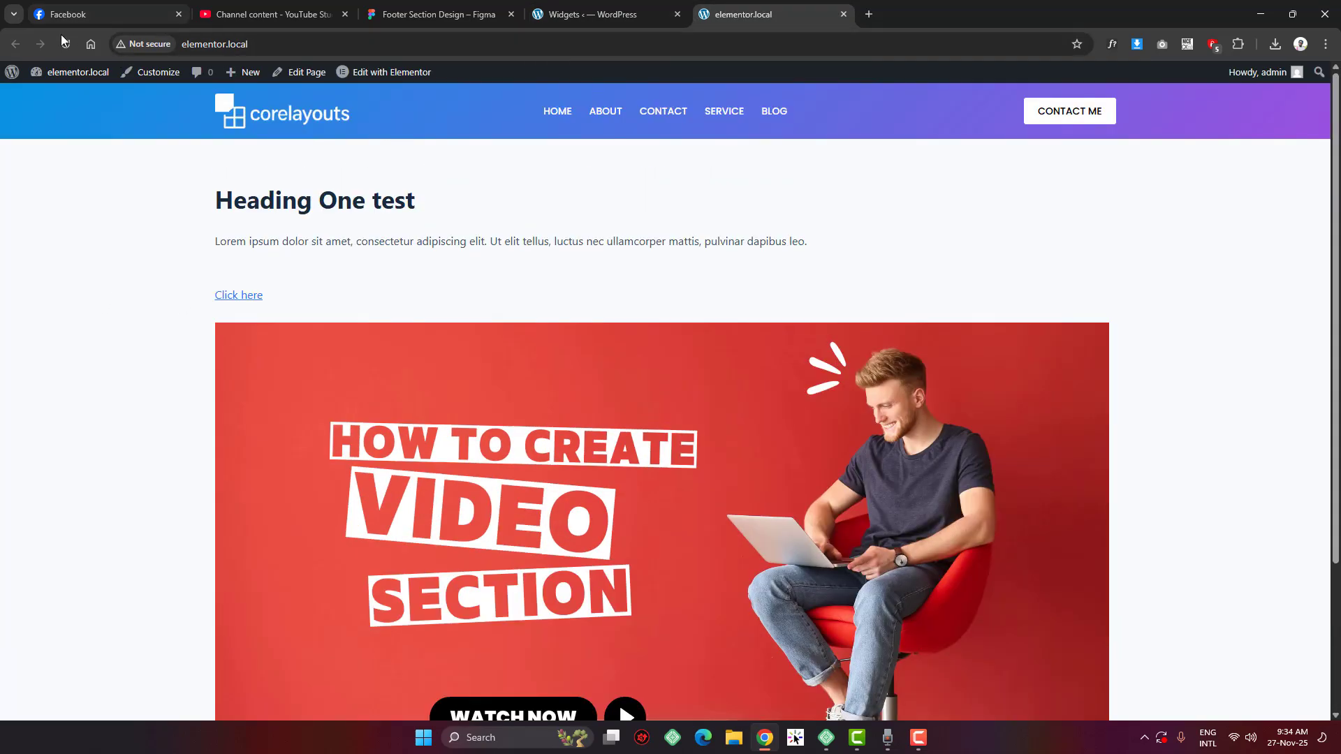
click(65, 43)
scroll(228, 362, down, 3)
scroll(304, 329, up, 2)
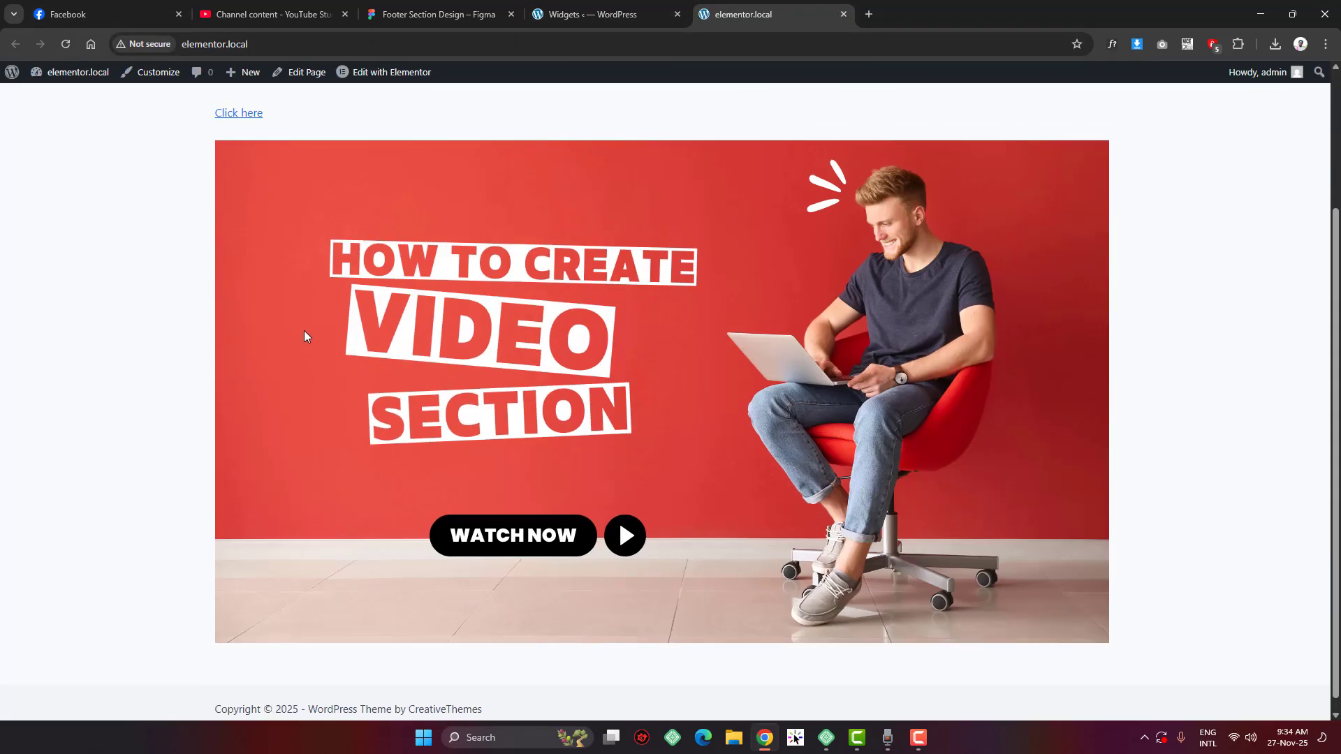
scroll(411, 107, down, 2)
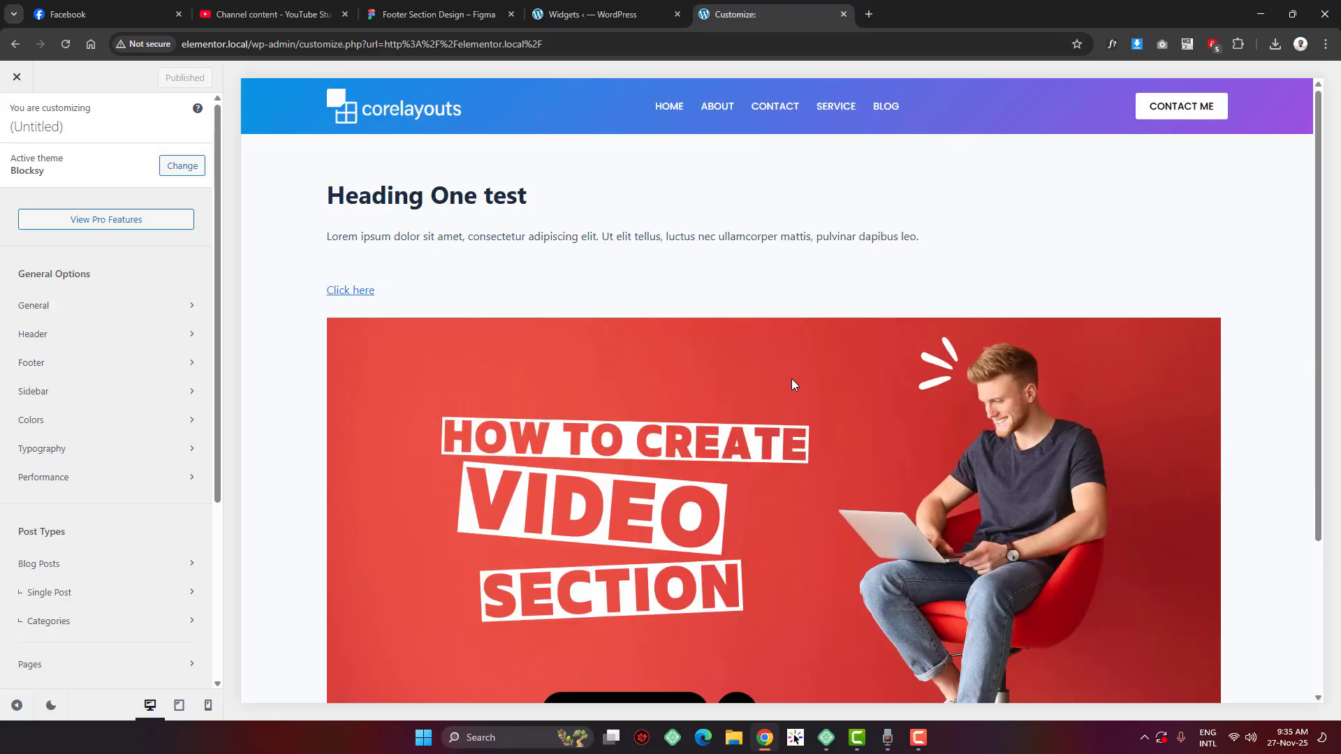
scroll(837, 398, down, 3)
click(335, 688)
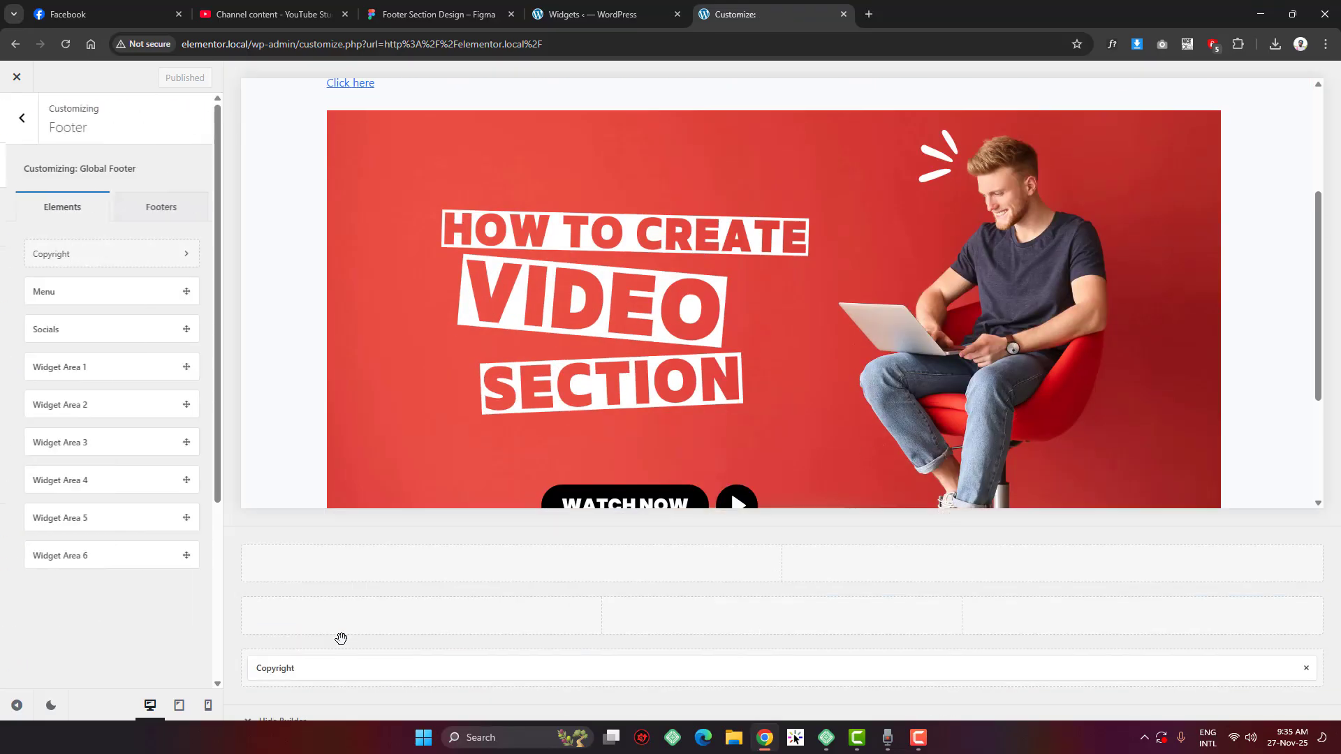
click(342, 634)
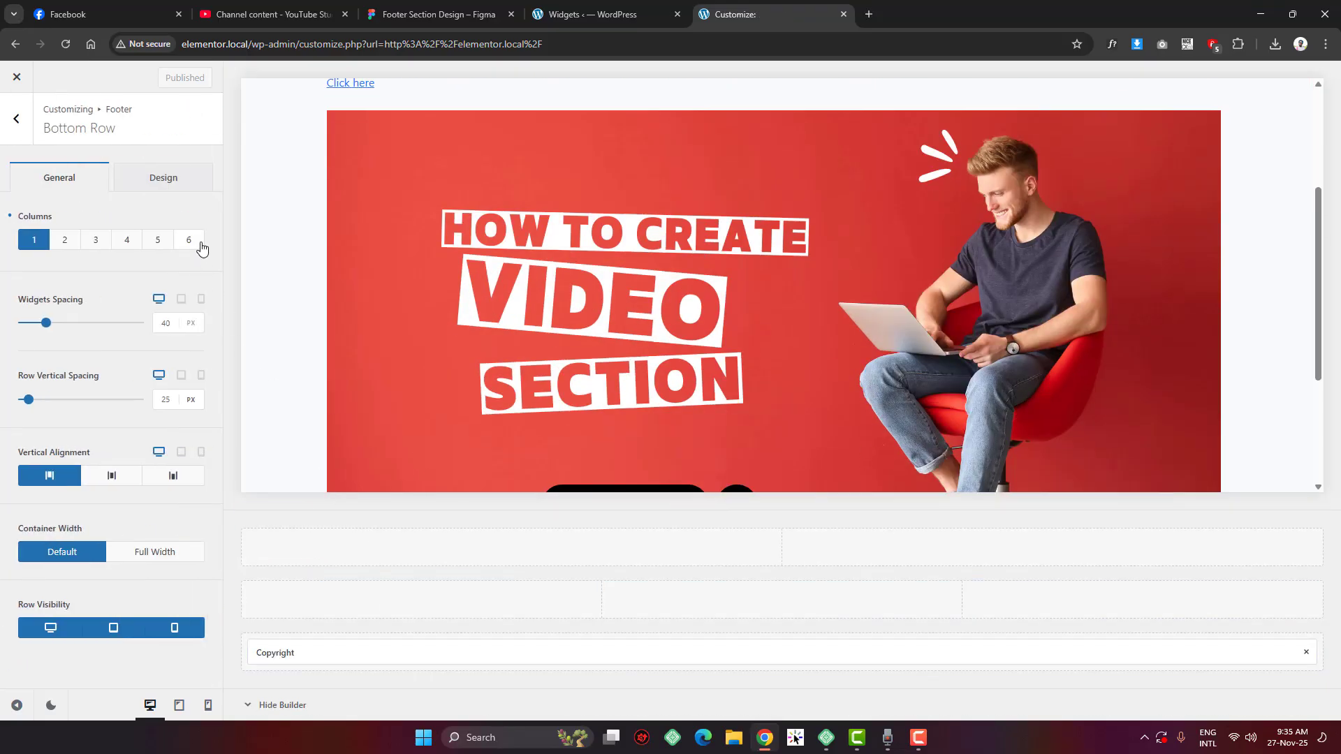
Move the Figma browser tab behind the Customizer tab and return to the Customizer
scroll(785, 419, down, 3)
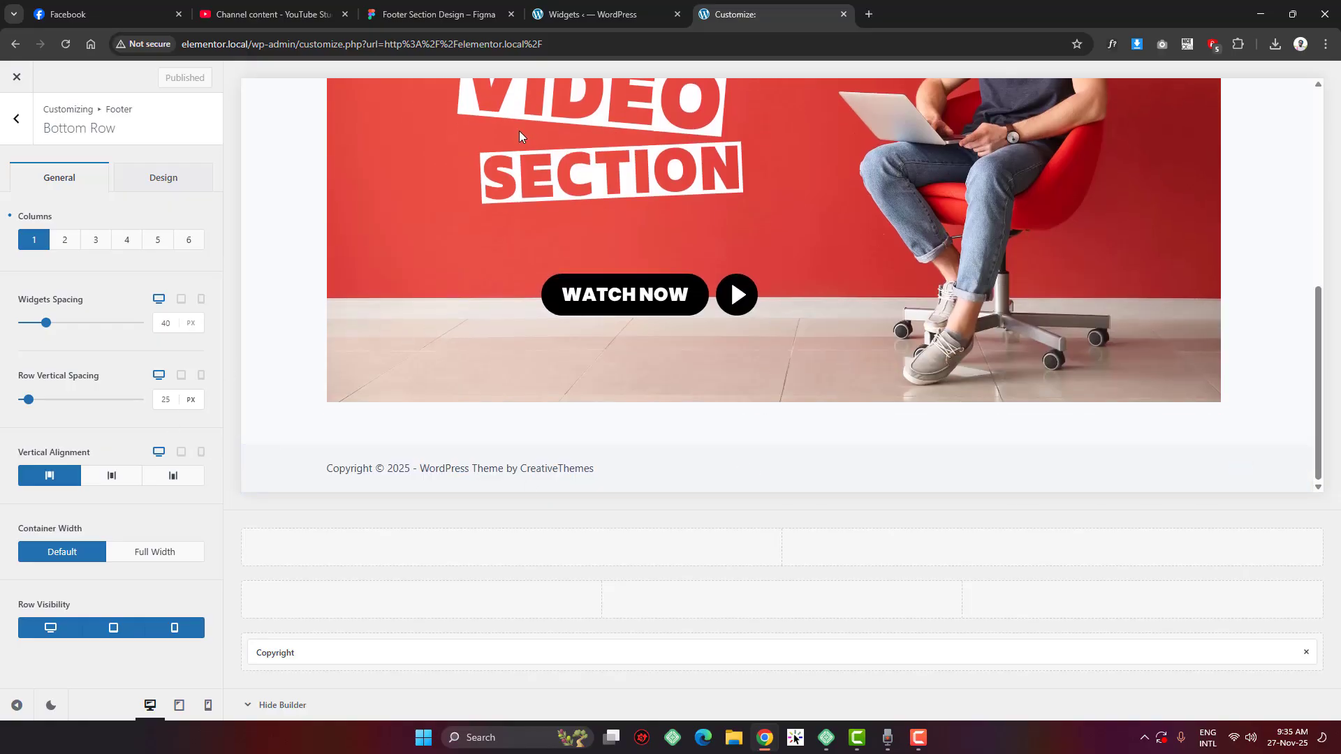
drag(474, 15, 817, 8)
click(586, 13)
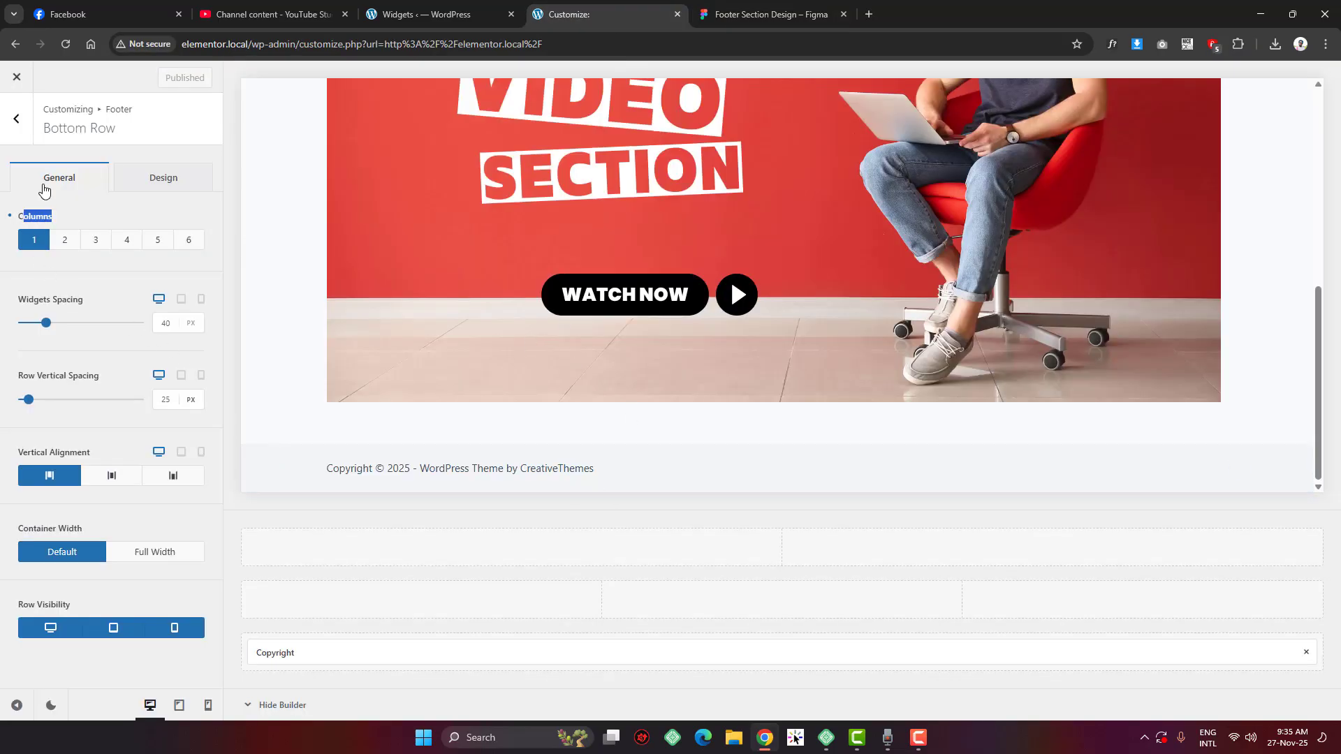
Try four columns in the footer's bottom row and compare the layout with the Figma design
click(51, 217)
double_click(46, 219)
click(57, 221)
click(127, 241)
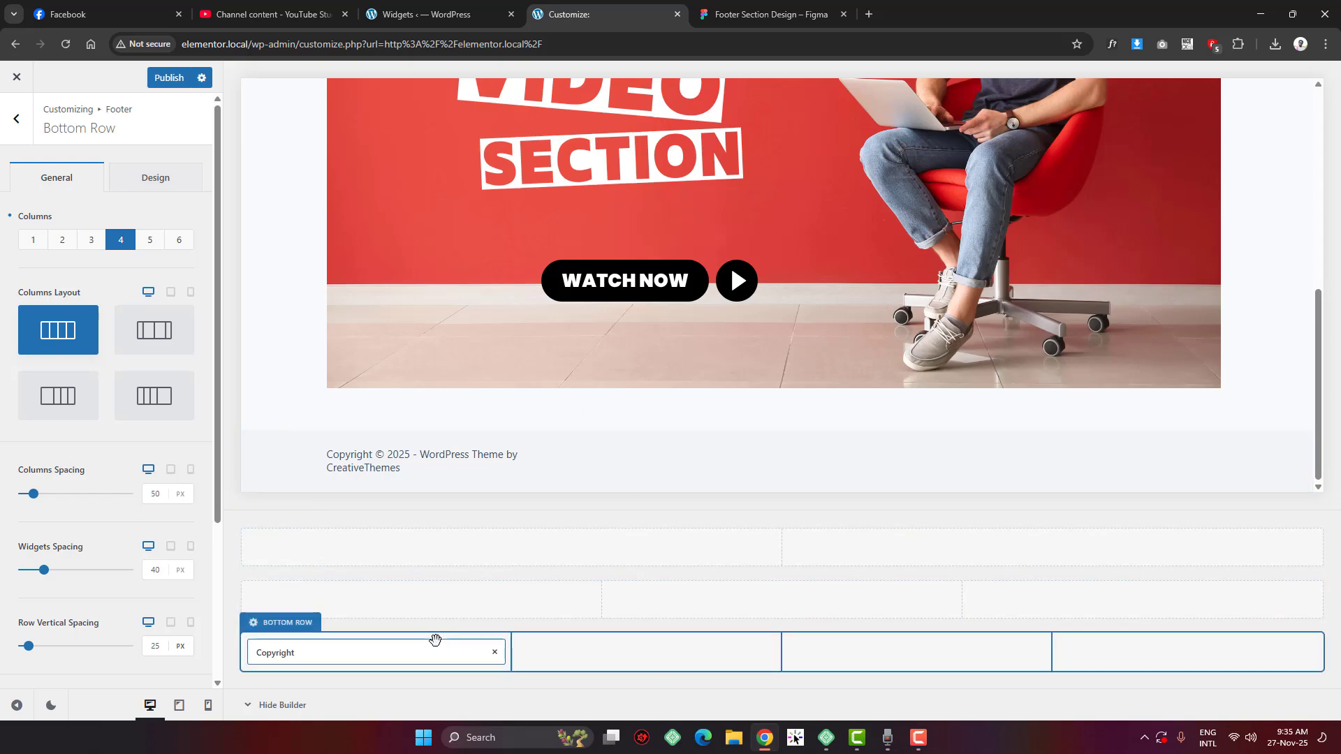
click(768, 14)
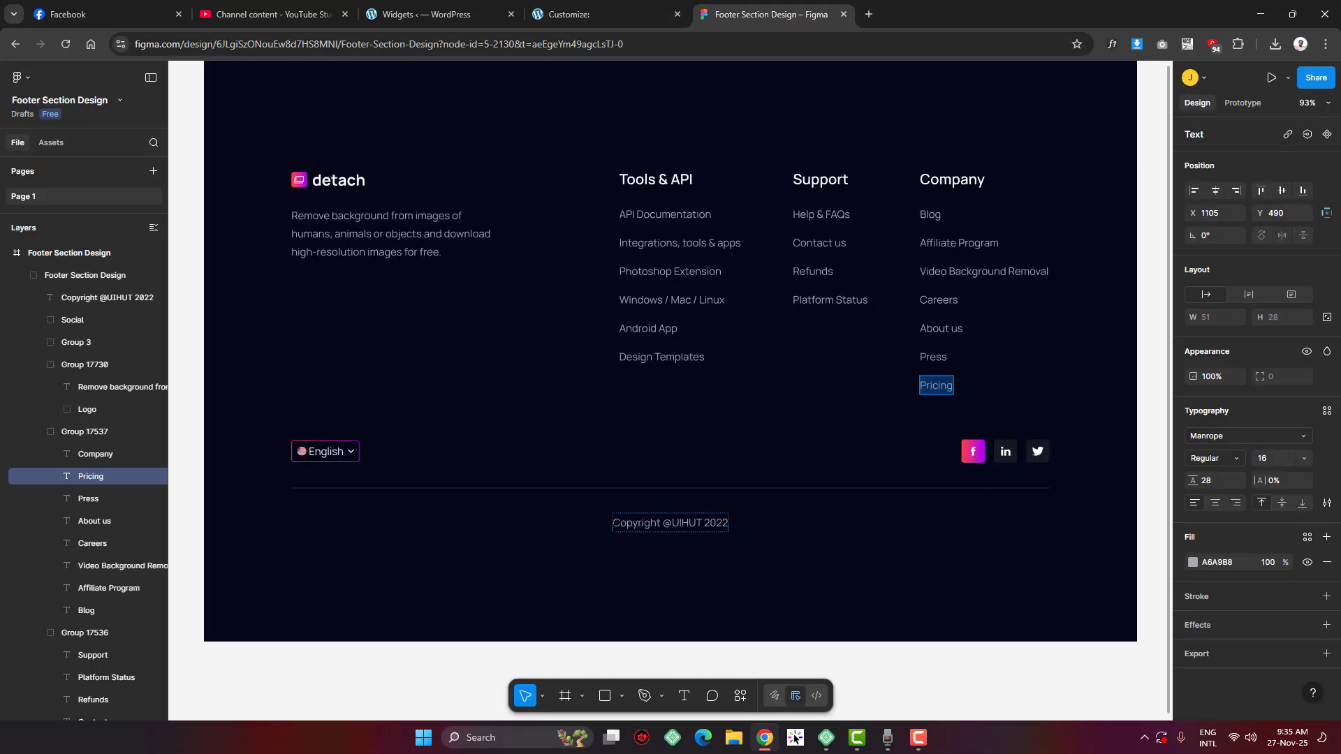
click(551, 14)
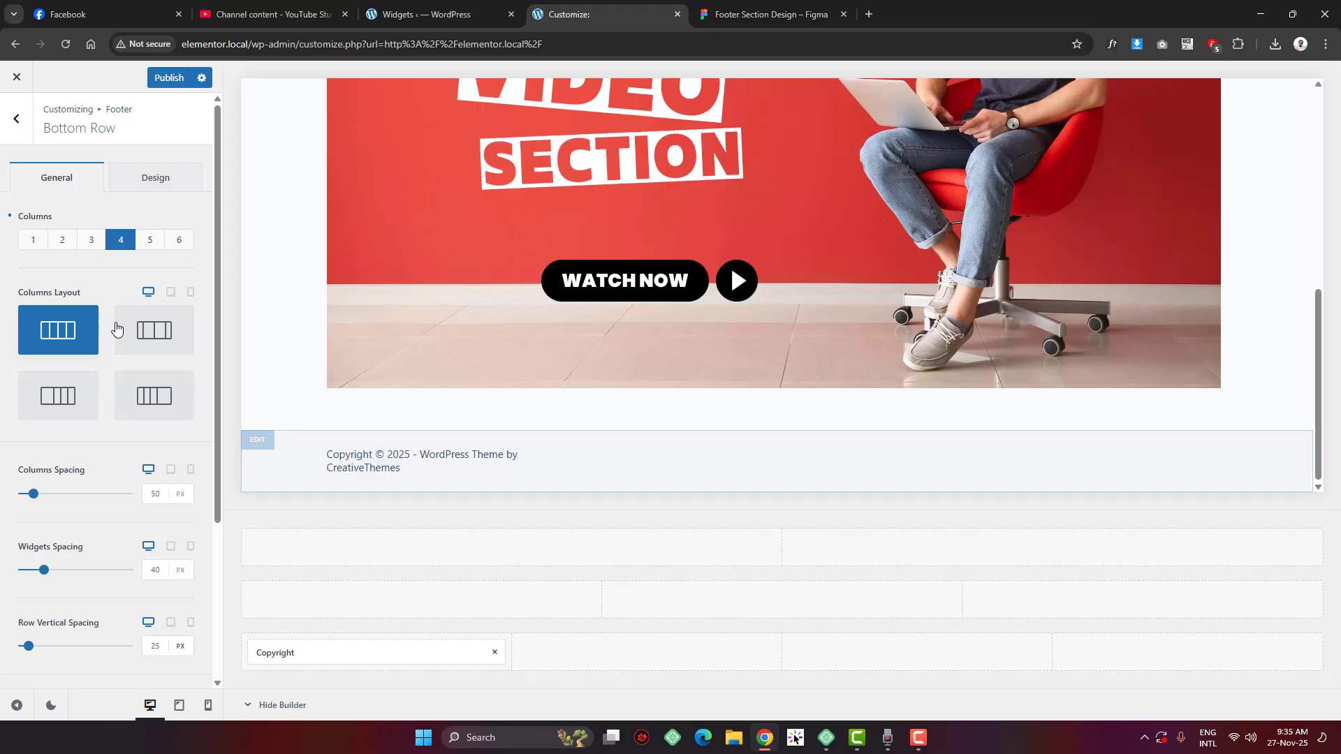
click(33, 239)
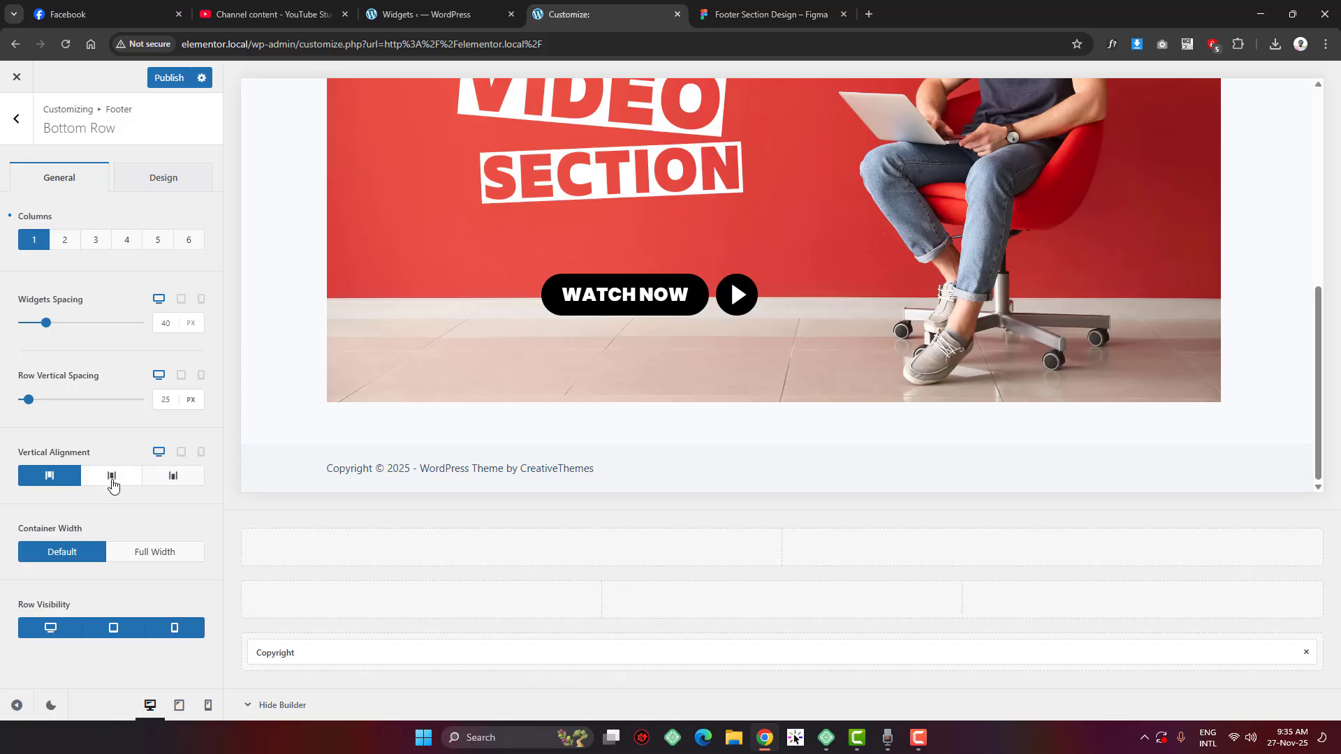
Set the bottom row's vertical alignment to middle and center the copyright text horizontally
click(112, 477)
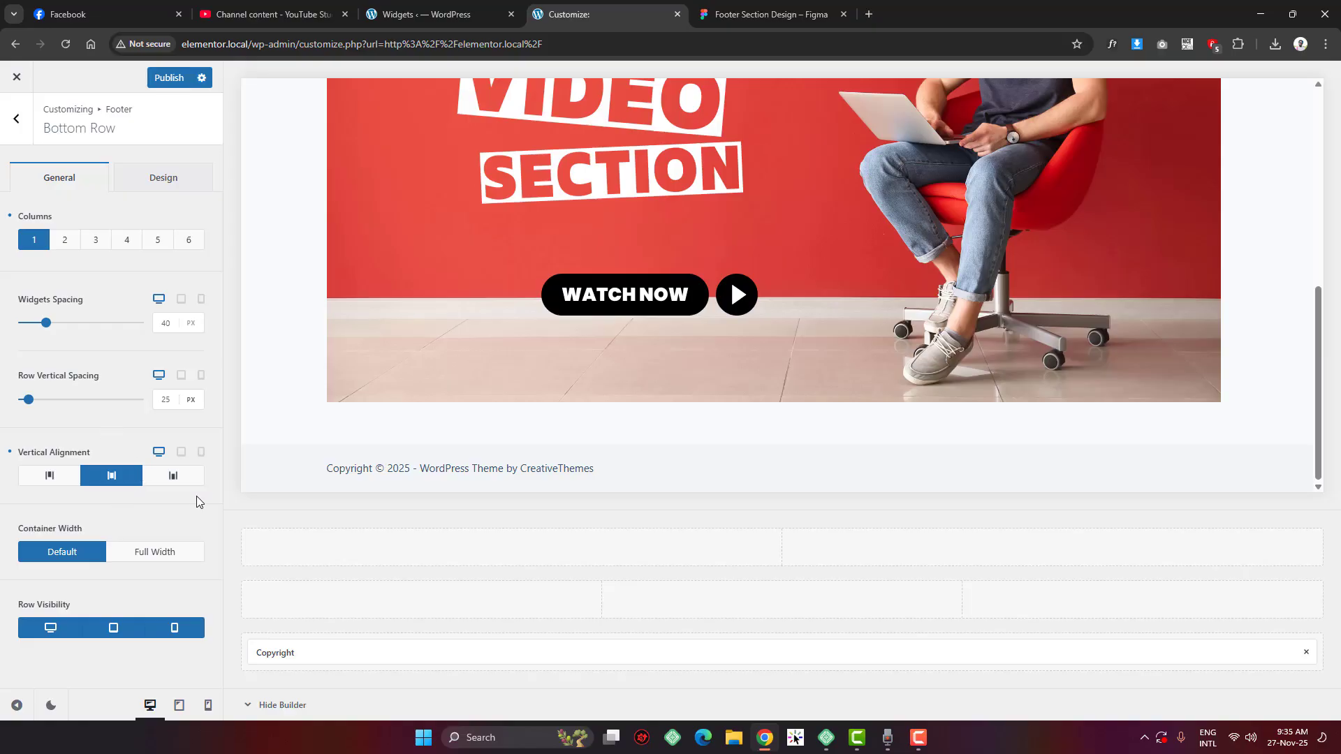
click(1243, 467)
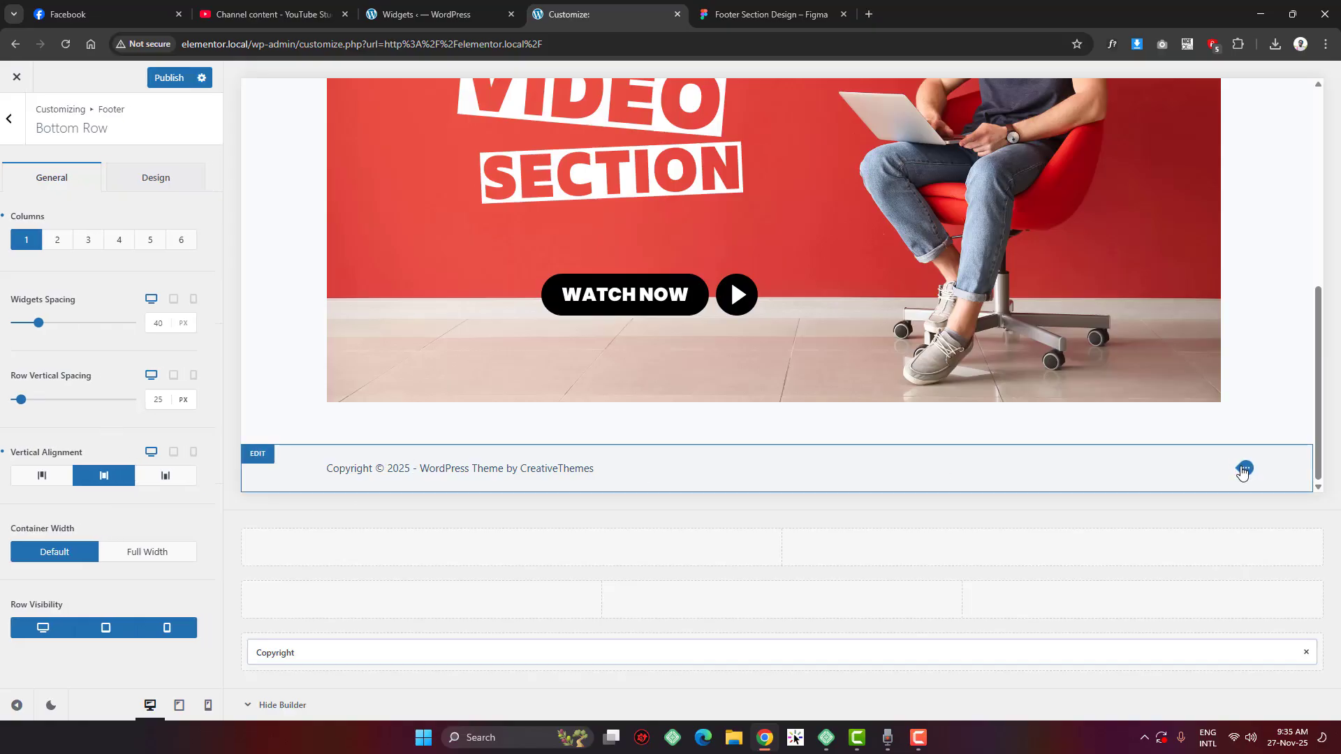
click(112, 494)
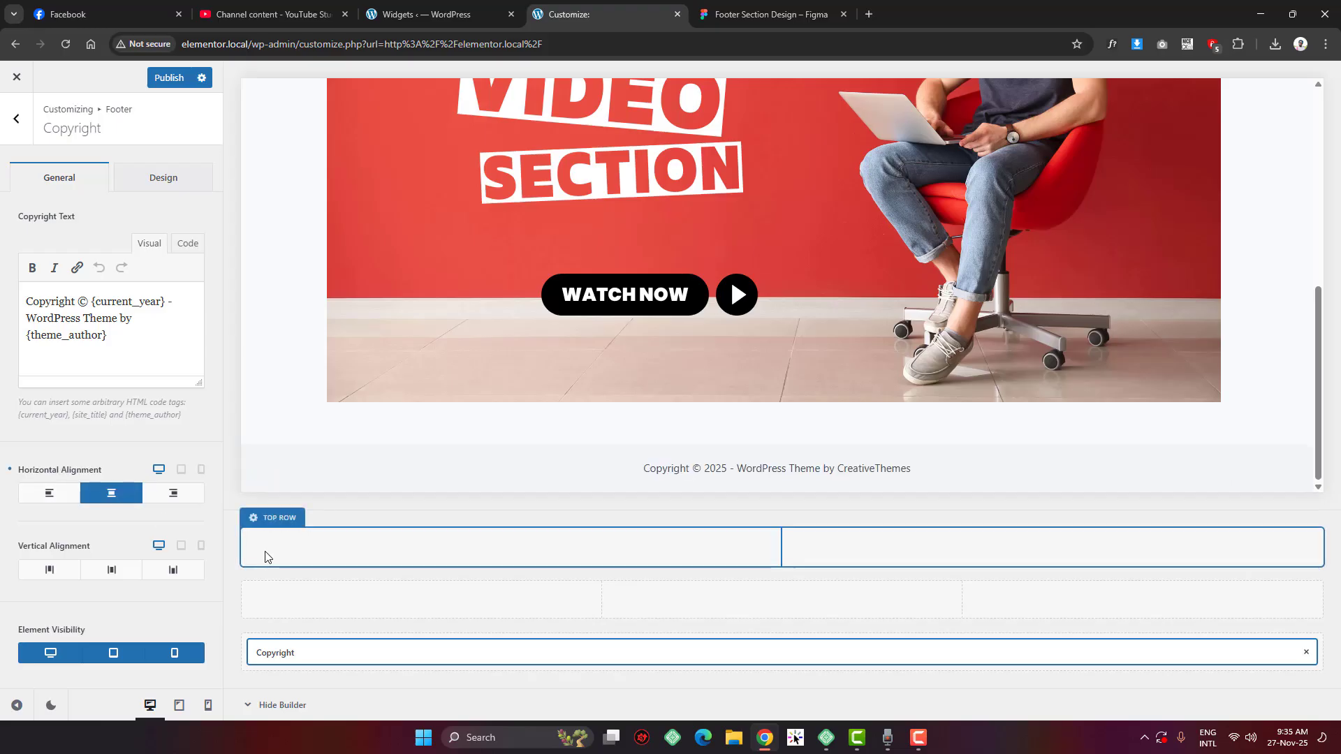
Set the footer's middle row to 4 columns
scroll(721, 430, down, 5)
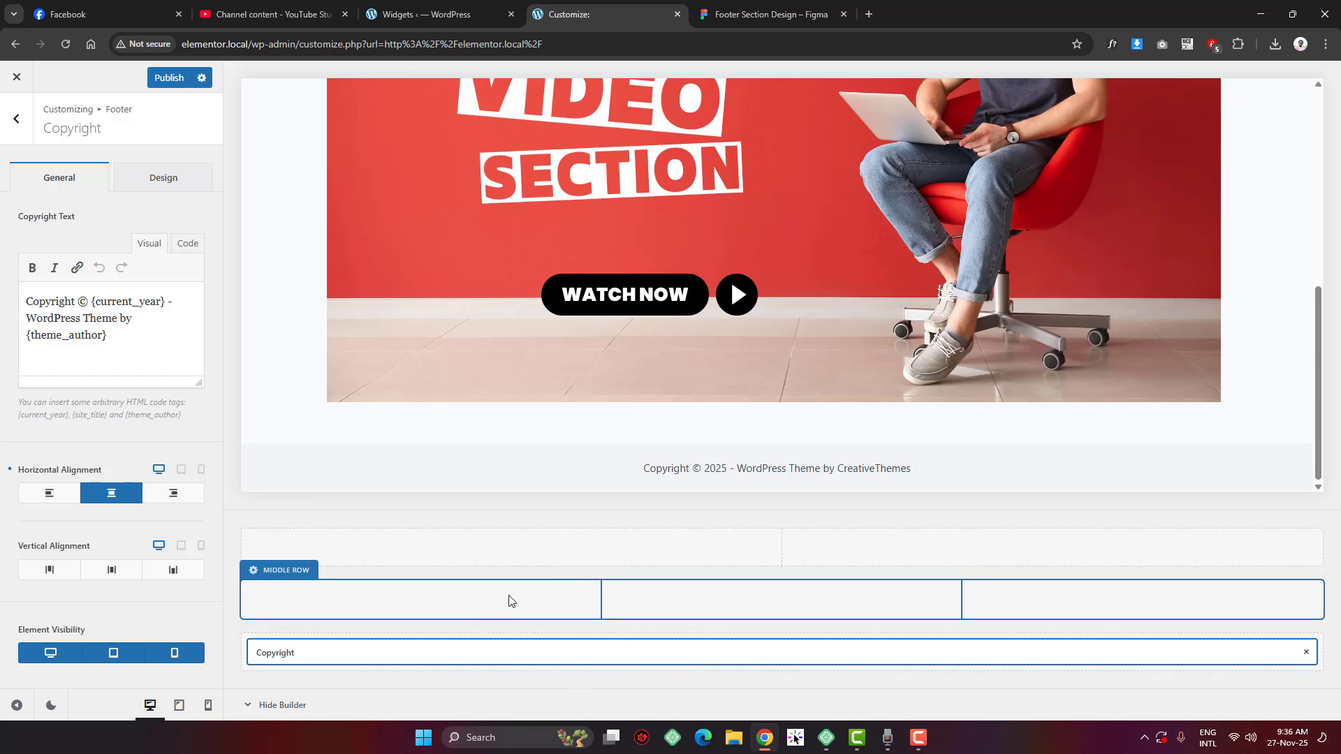
click(282, 573)
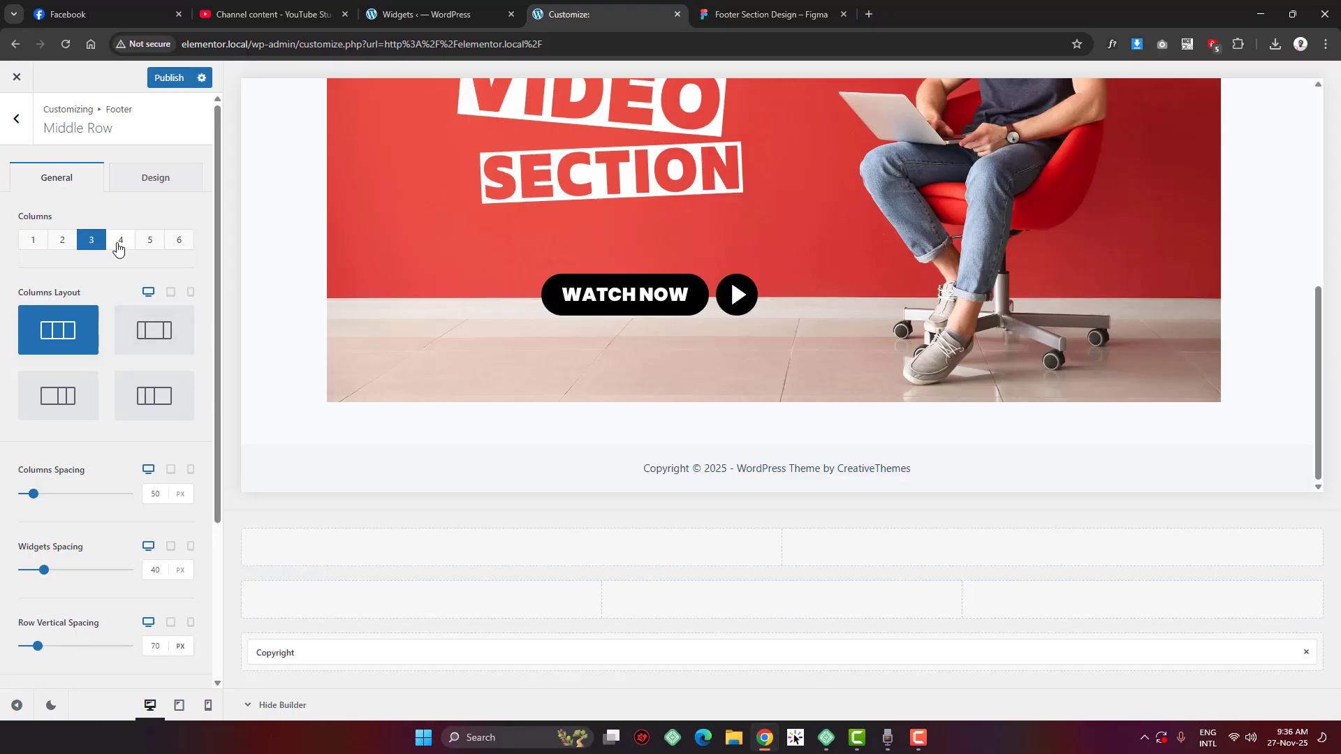
click(120, 241)
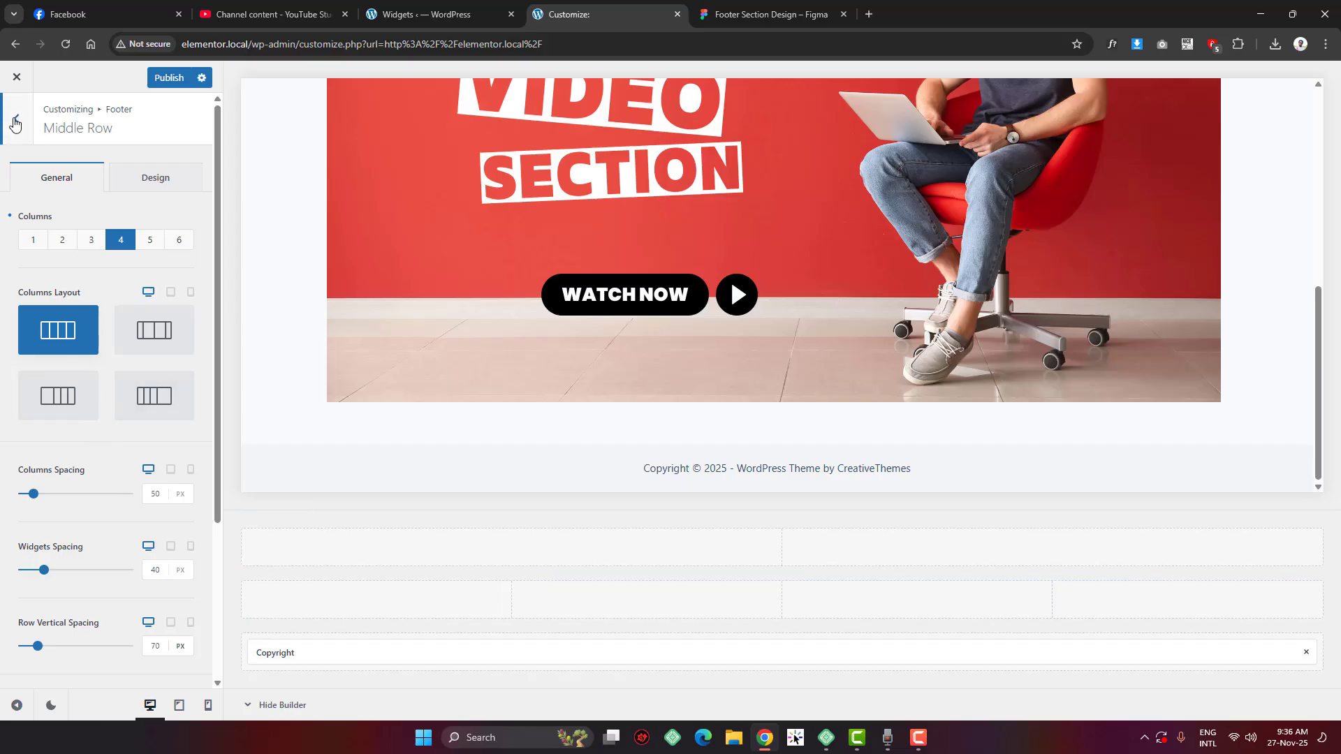
Place Widget Area 1, 2, 3 and 4 in order into the four columns of the footer's middle row
click(15, 122)
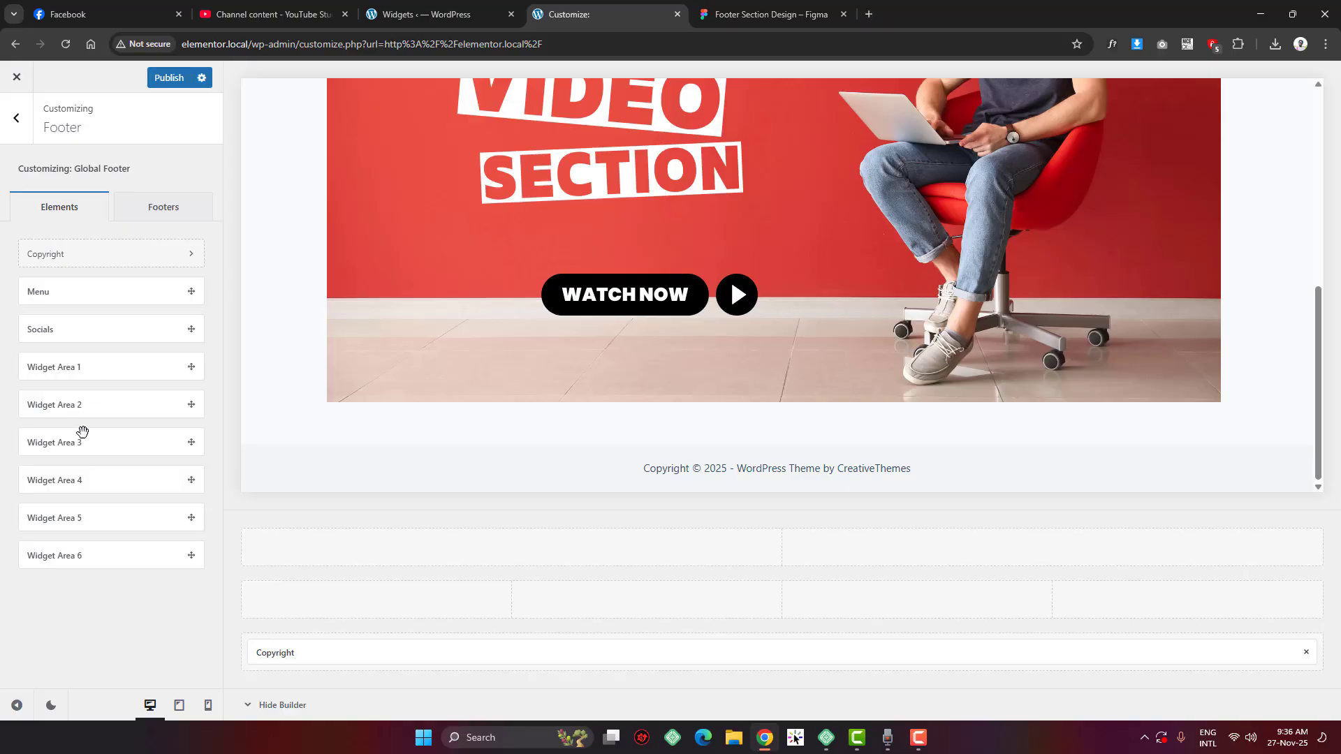
drag(74, 368, 384, 609)
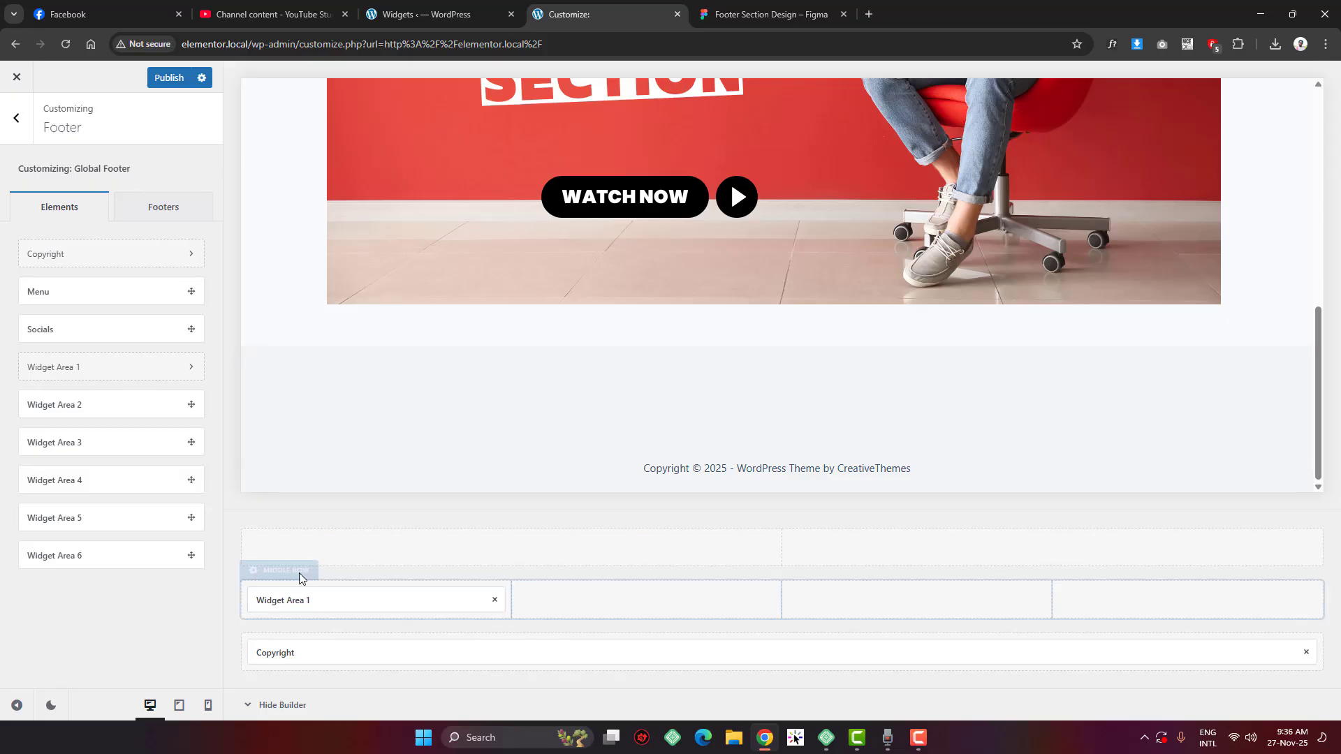
drag(68, 405, 626, 598)
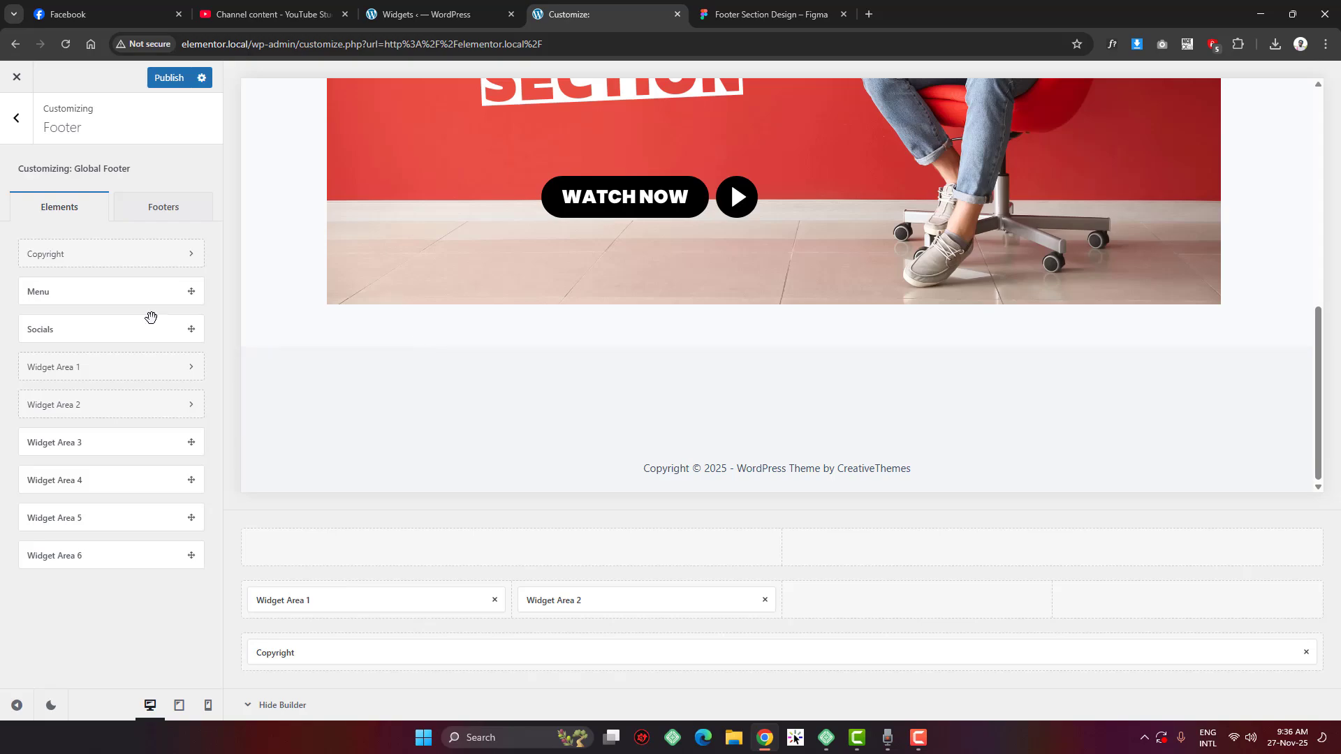
drag(65, 443, 921, 600)
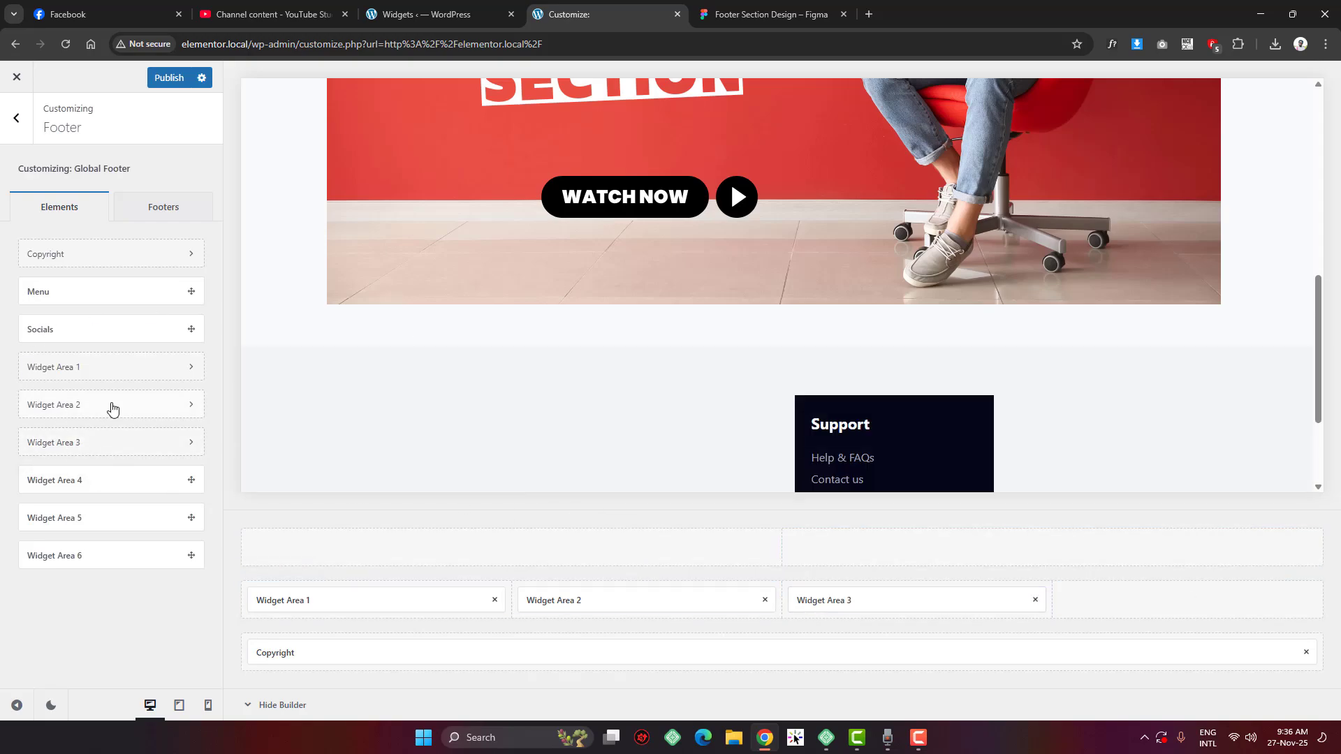
drag(89, 472, 1175, 602)
scroll(490, 477, down, 2)
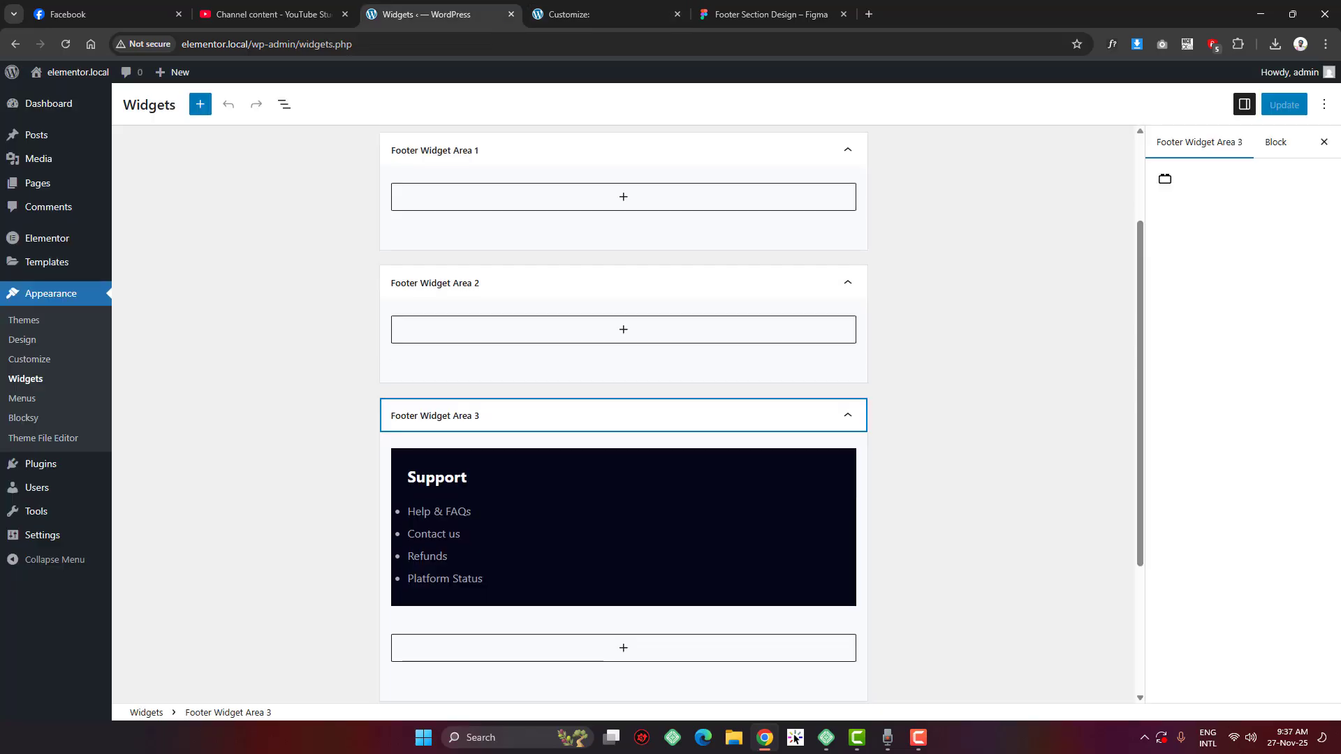
Copy the Support group from Footer Widget Area 3 and paste it into Footer Widget Area 2
scroll(683, 439, up, 1)
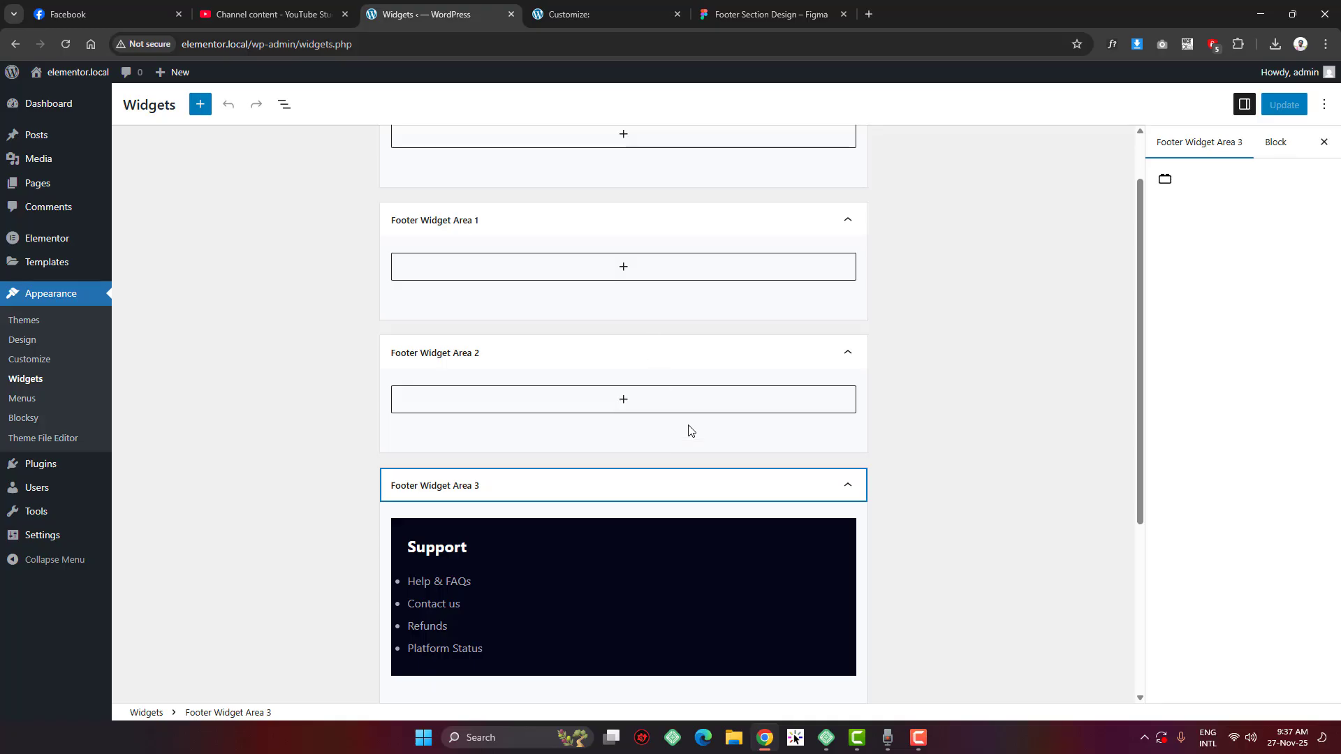
click(457, 526)
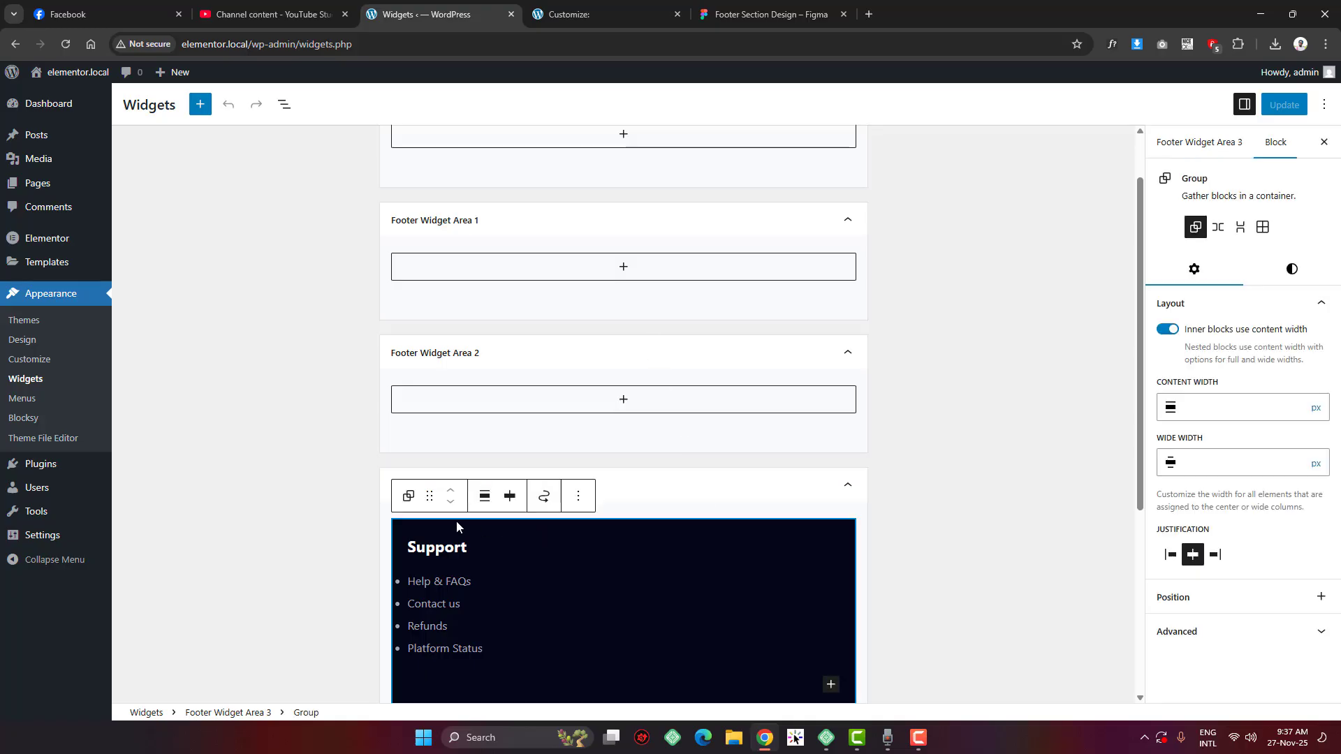
scroll(643, 418, down, 2)
scroll(637, 427, up, 2)
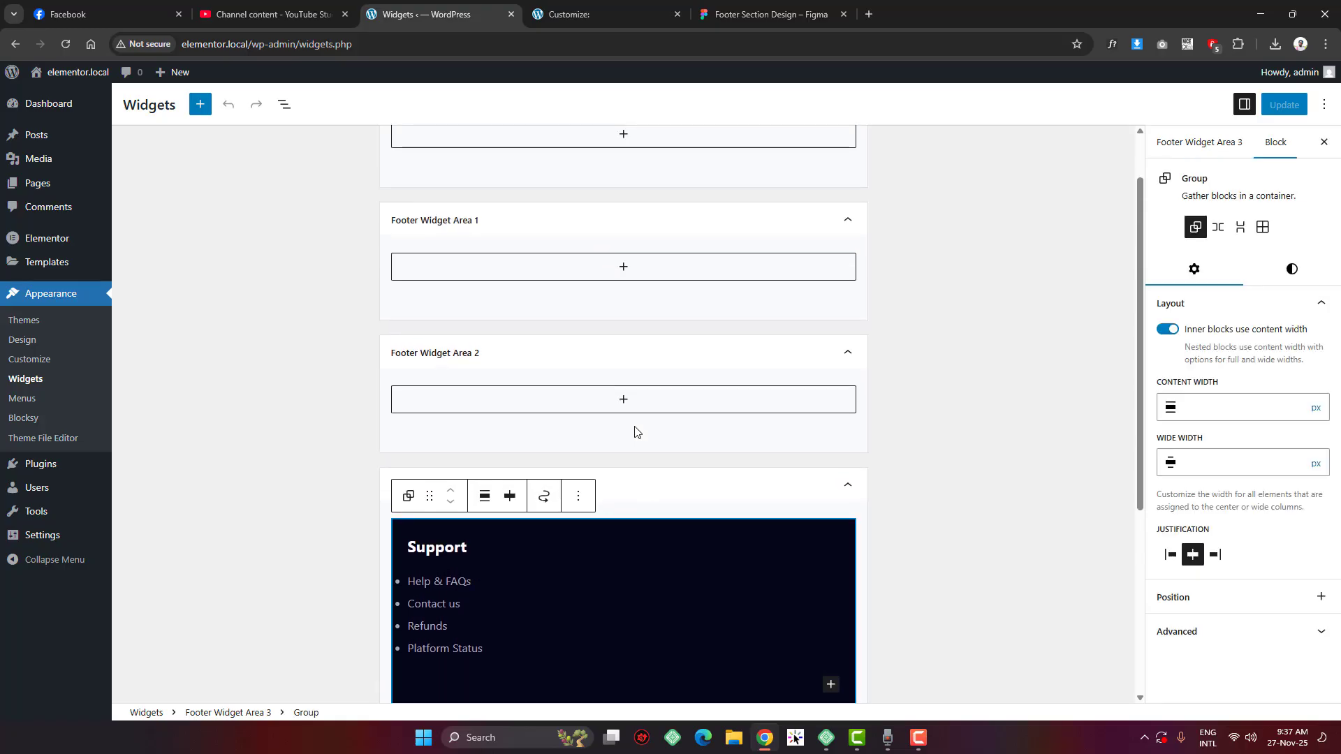
click(578, 497)
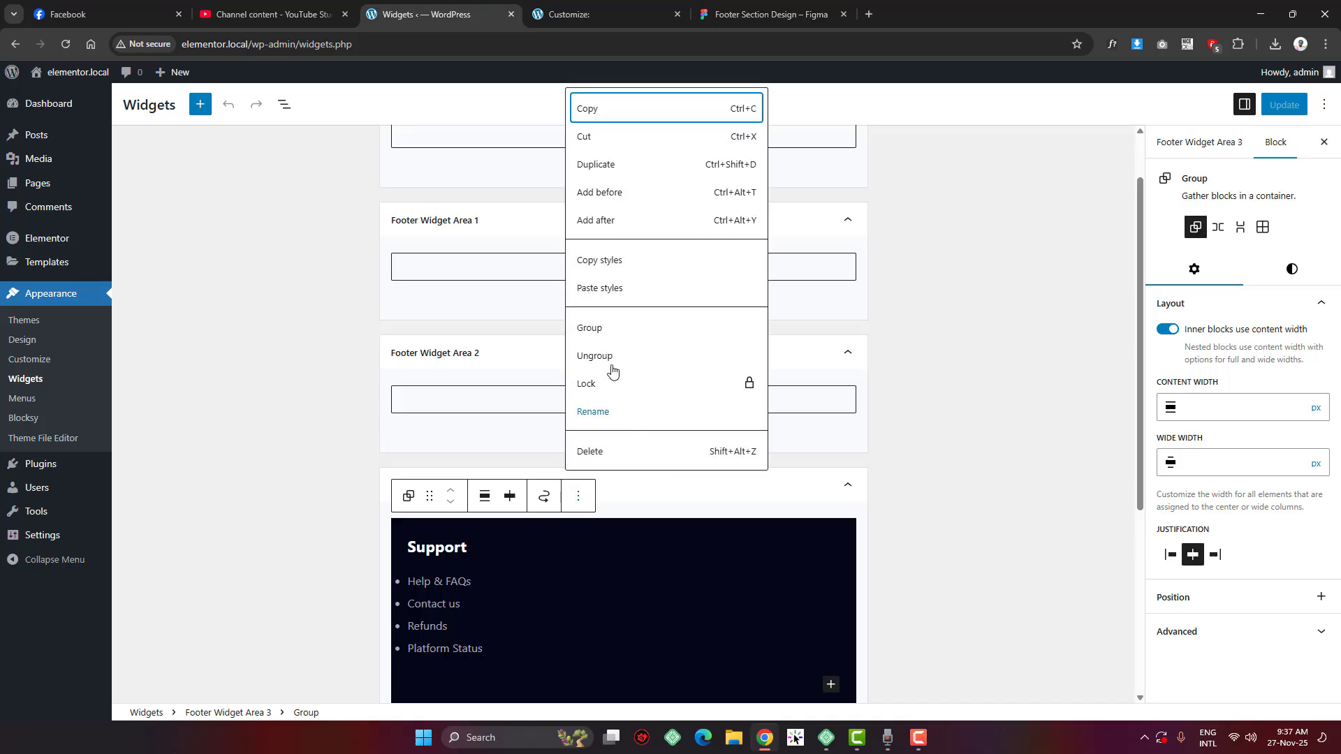
click(605, 109)
click(500, 353)
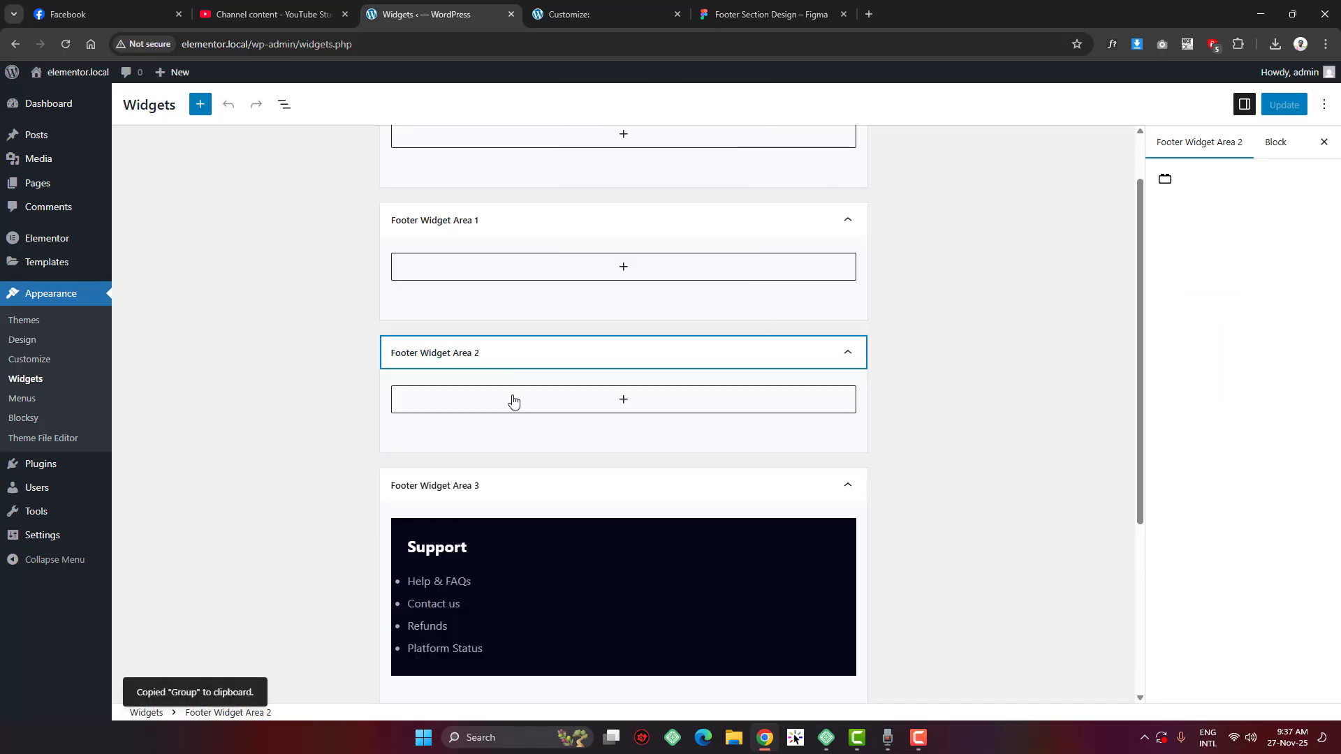
click(625, 406)
click(548, 498)
key(ctrl+v)
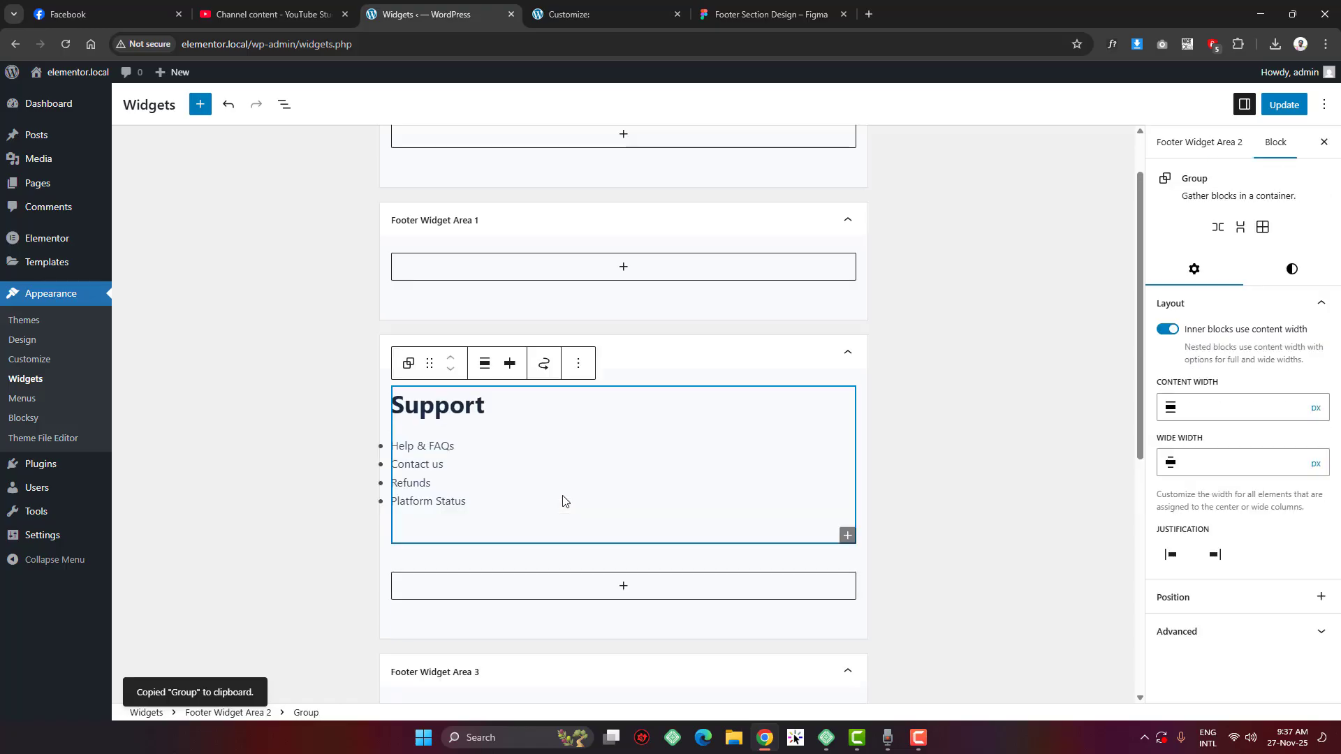
scroll(600, 488, down, 3)
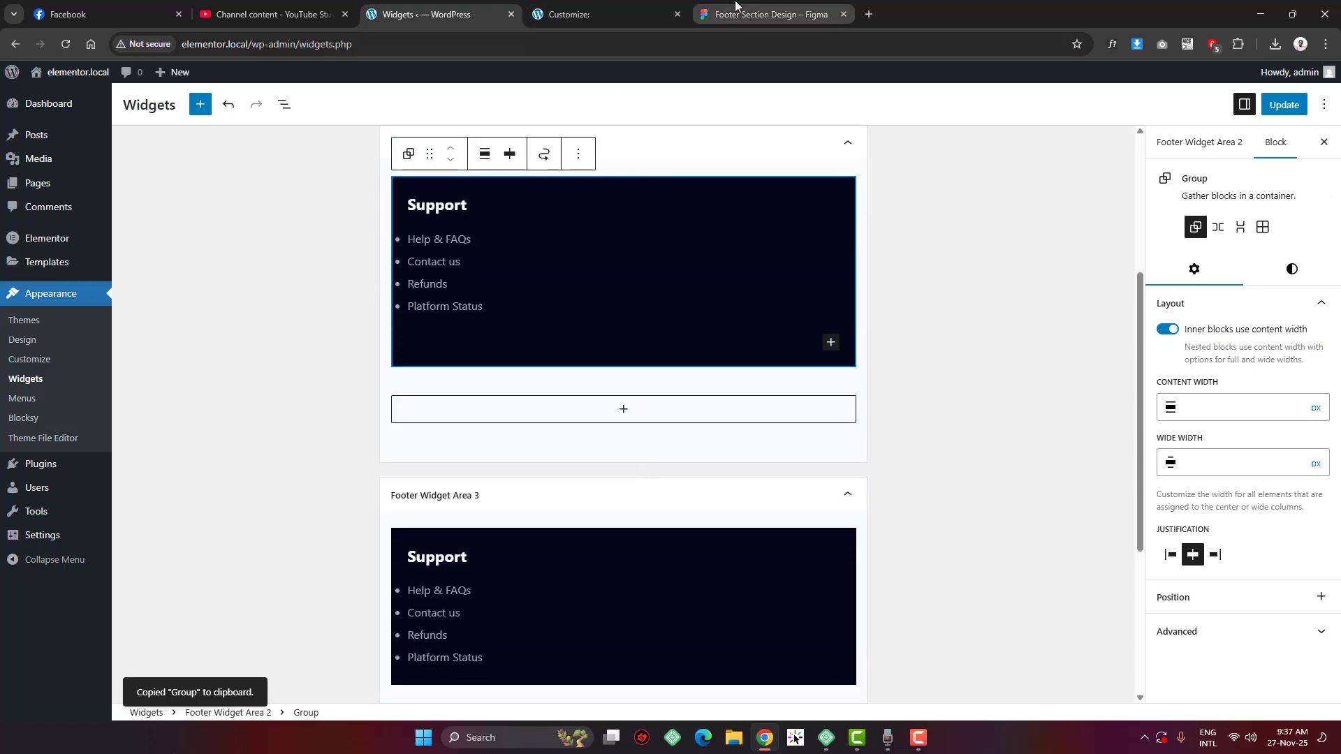
Replace the heading of the group in Footer Widget Area 2 with "Tools & API" copied from the Figma design
drag(736, 6, 560, 34)
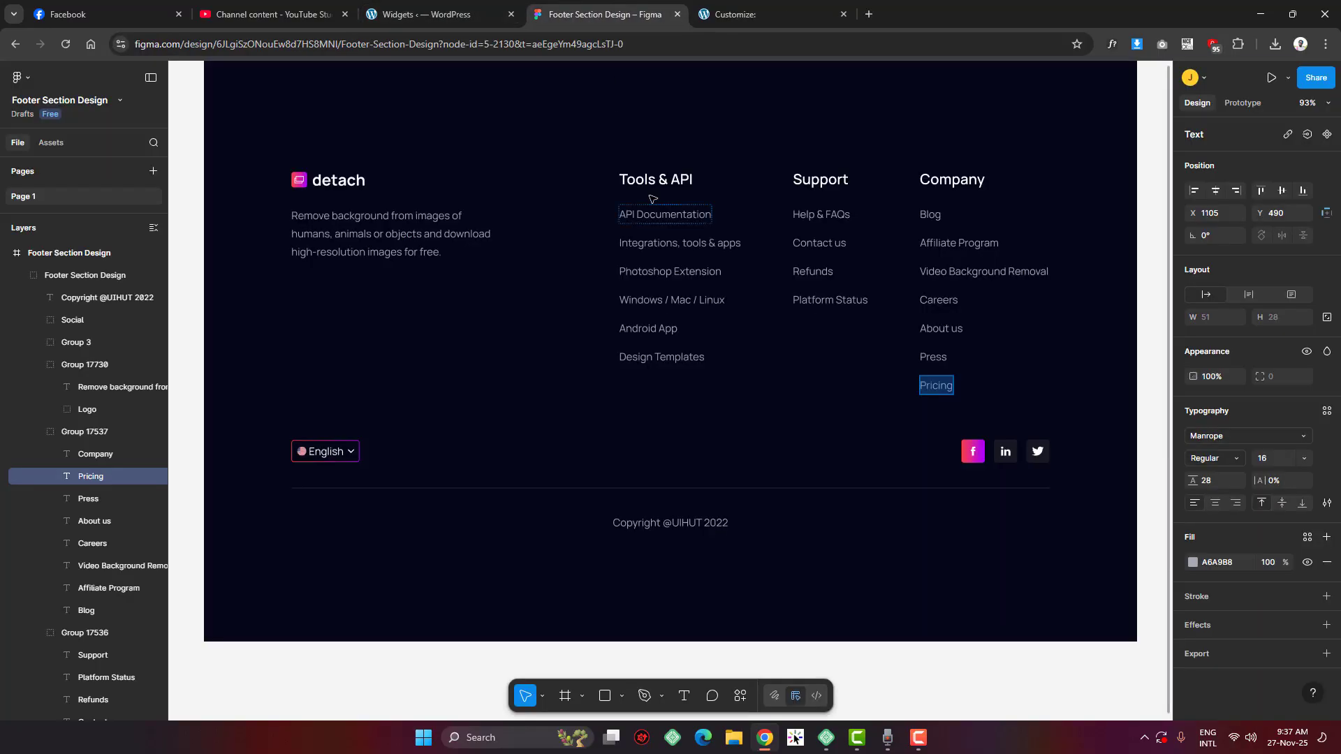
double_click(647, 179)
key(ctrl+a)
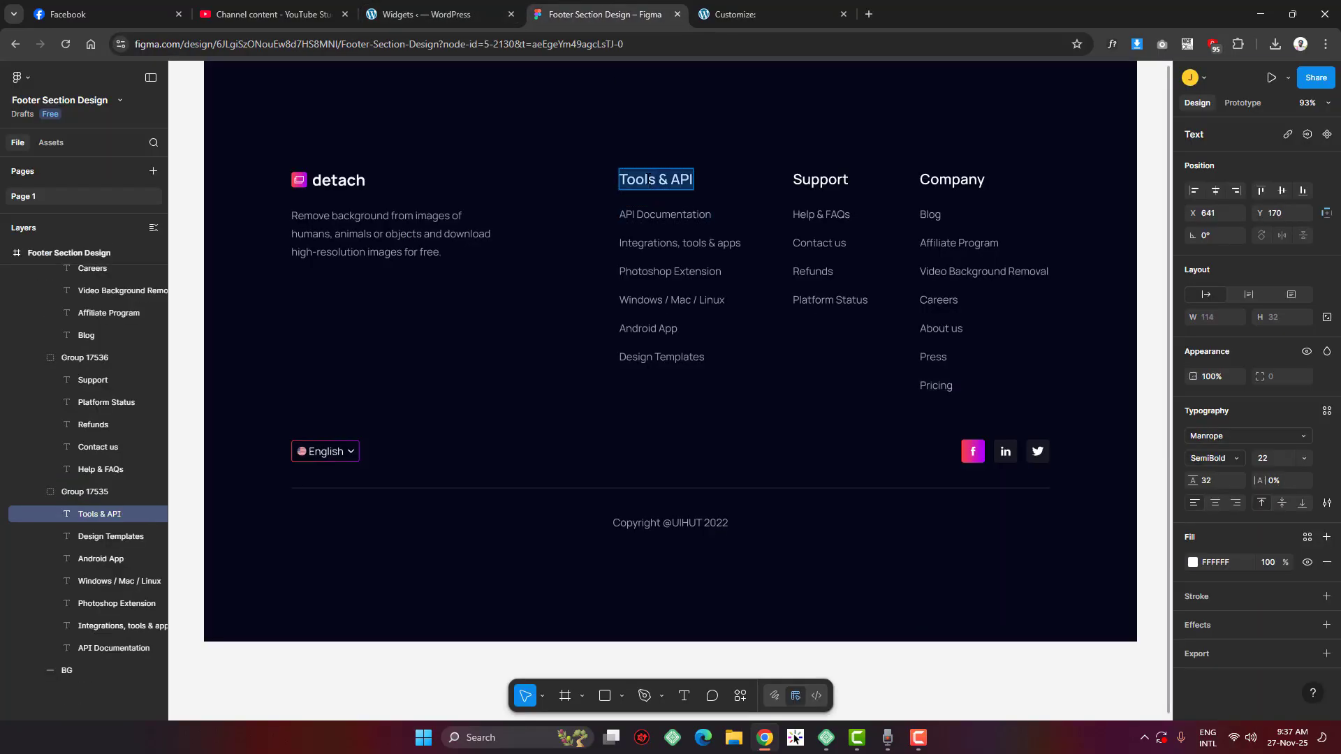
click(426, 14)
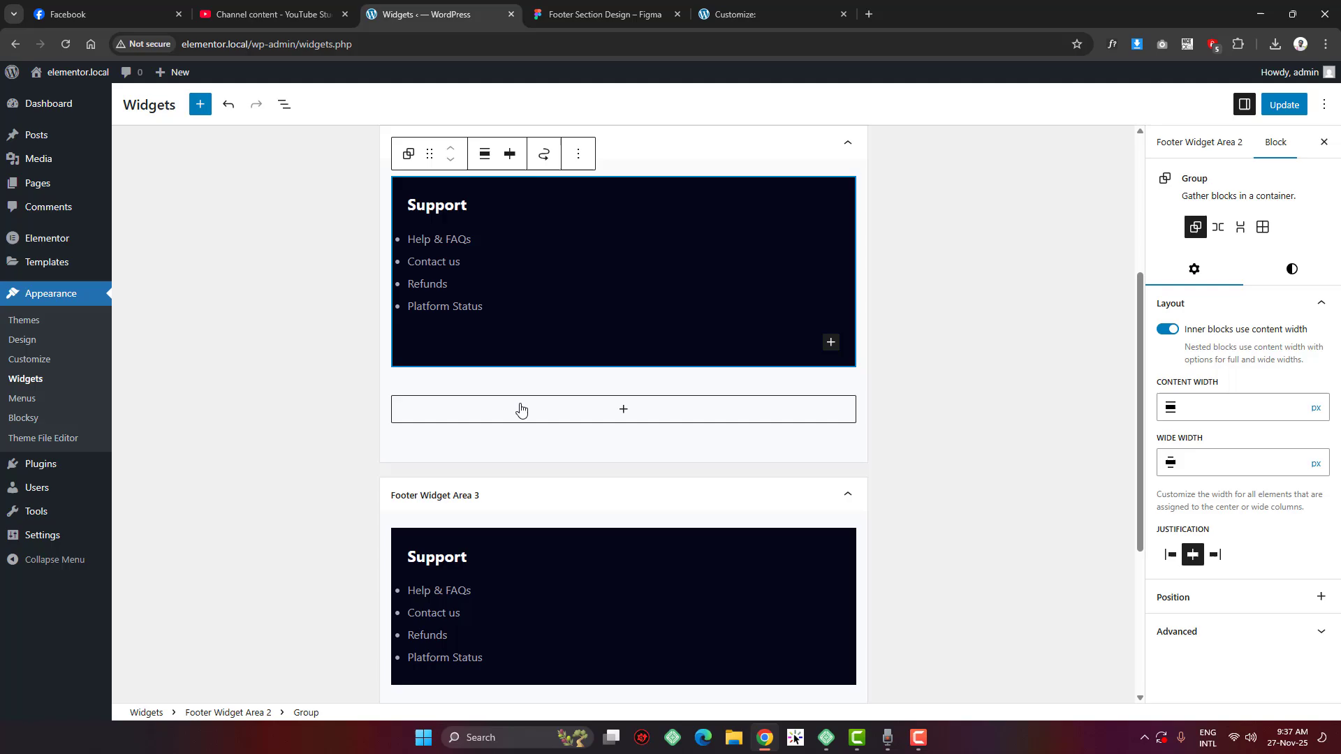
double_click(438, 208)
key(ctrl+v)
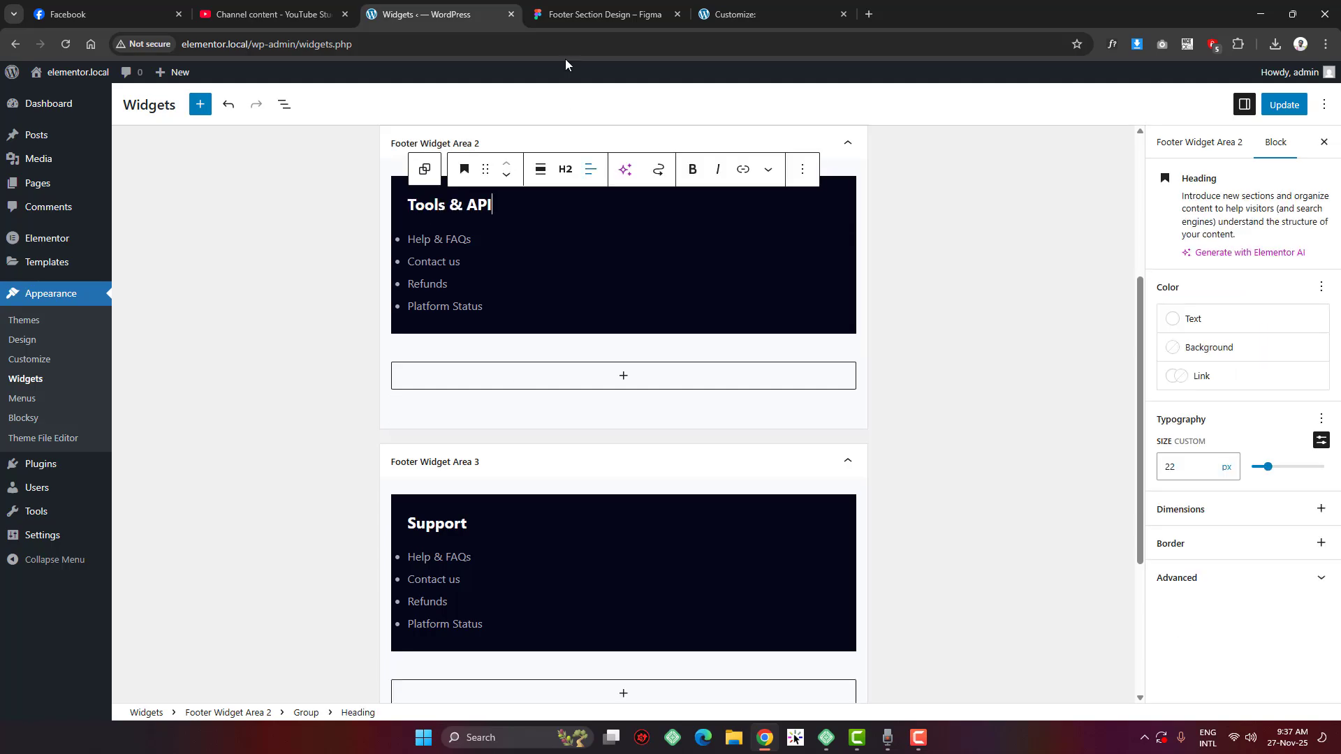
Replace the first two list items in Footer Widget Area 2 with "API Documentation" and "Integrations, tools & apps" from the Figma design
click(605, 14)
click(653, 215)
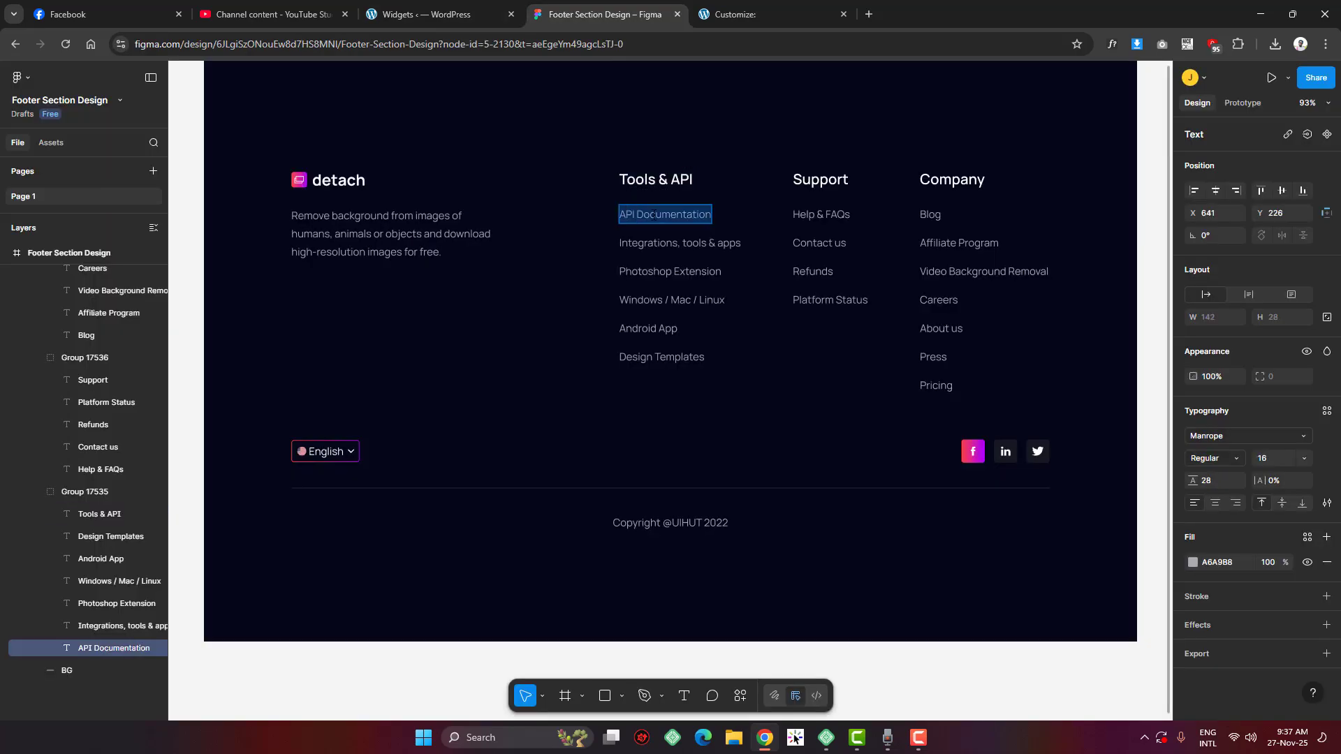
click(426, 14)
triple_click(438, 240)
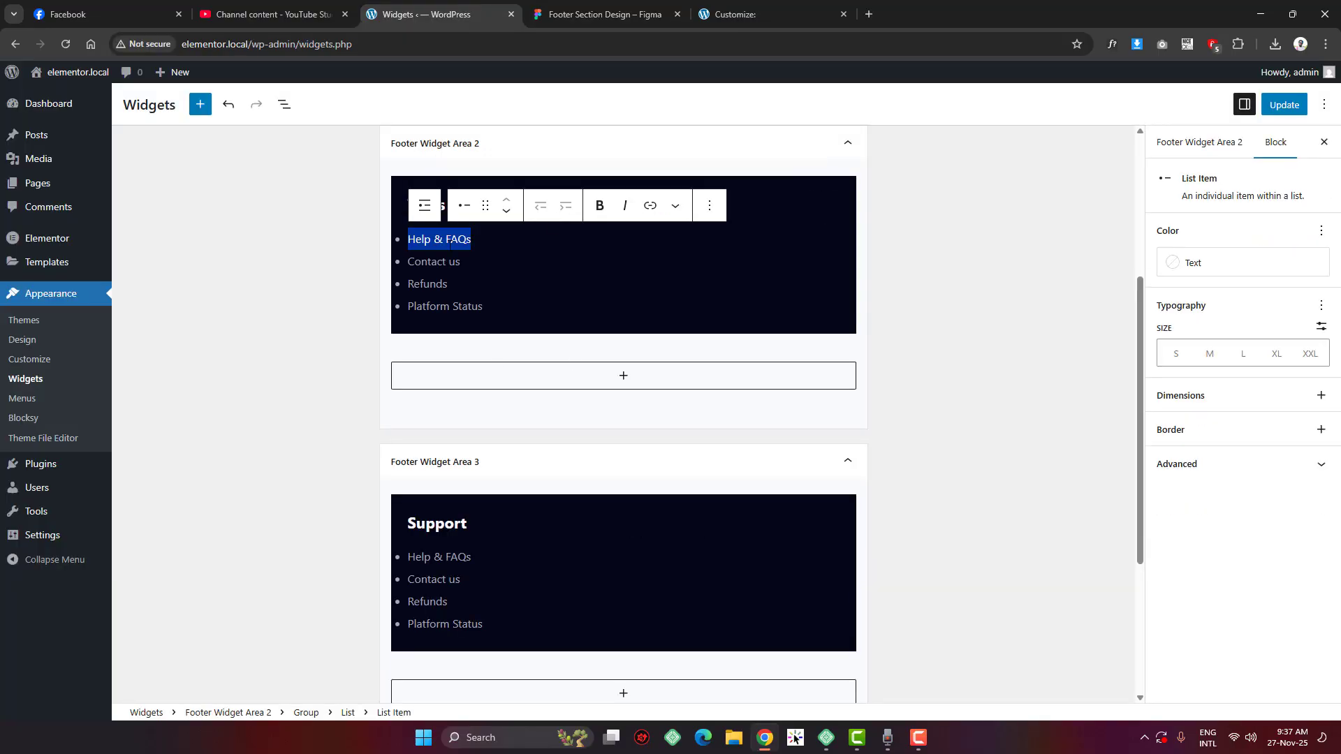
key(ctrl+v)
click(605, 14)
click(679, 242)
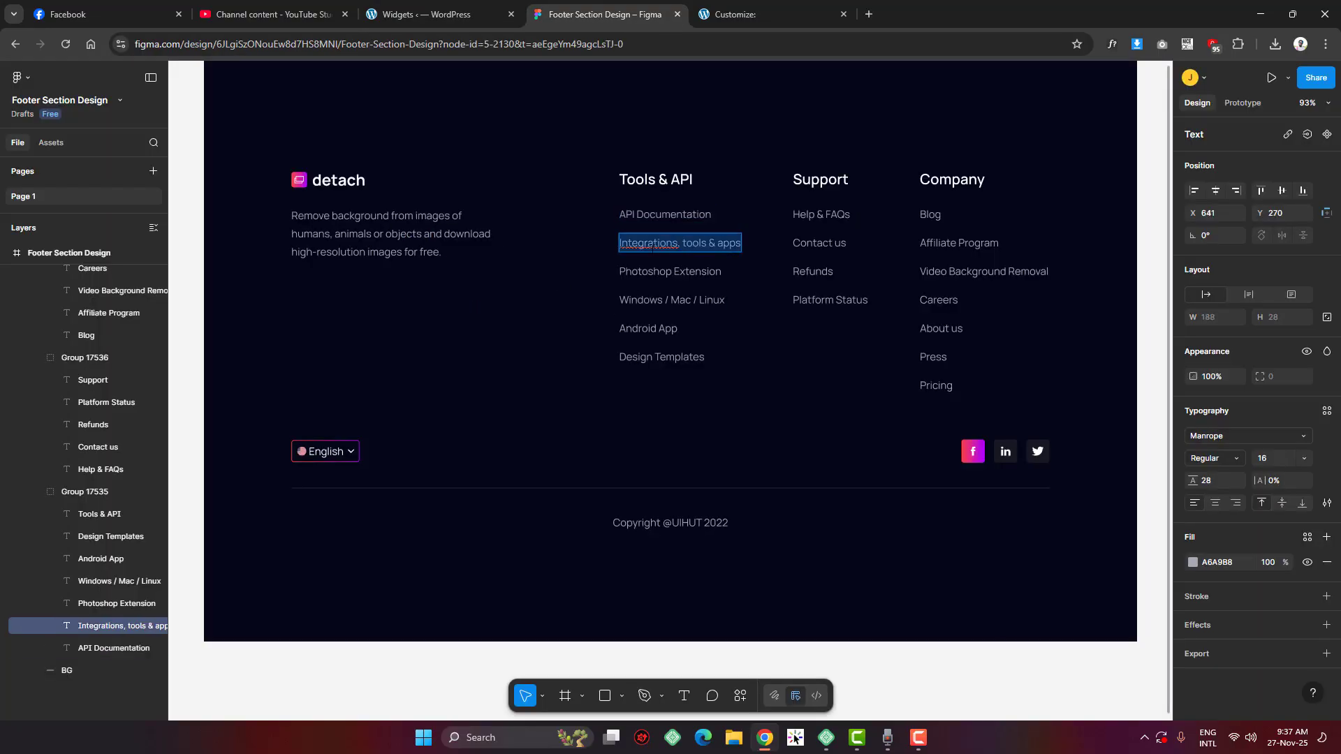
click(426, 14)
double_click(427, 262)
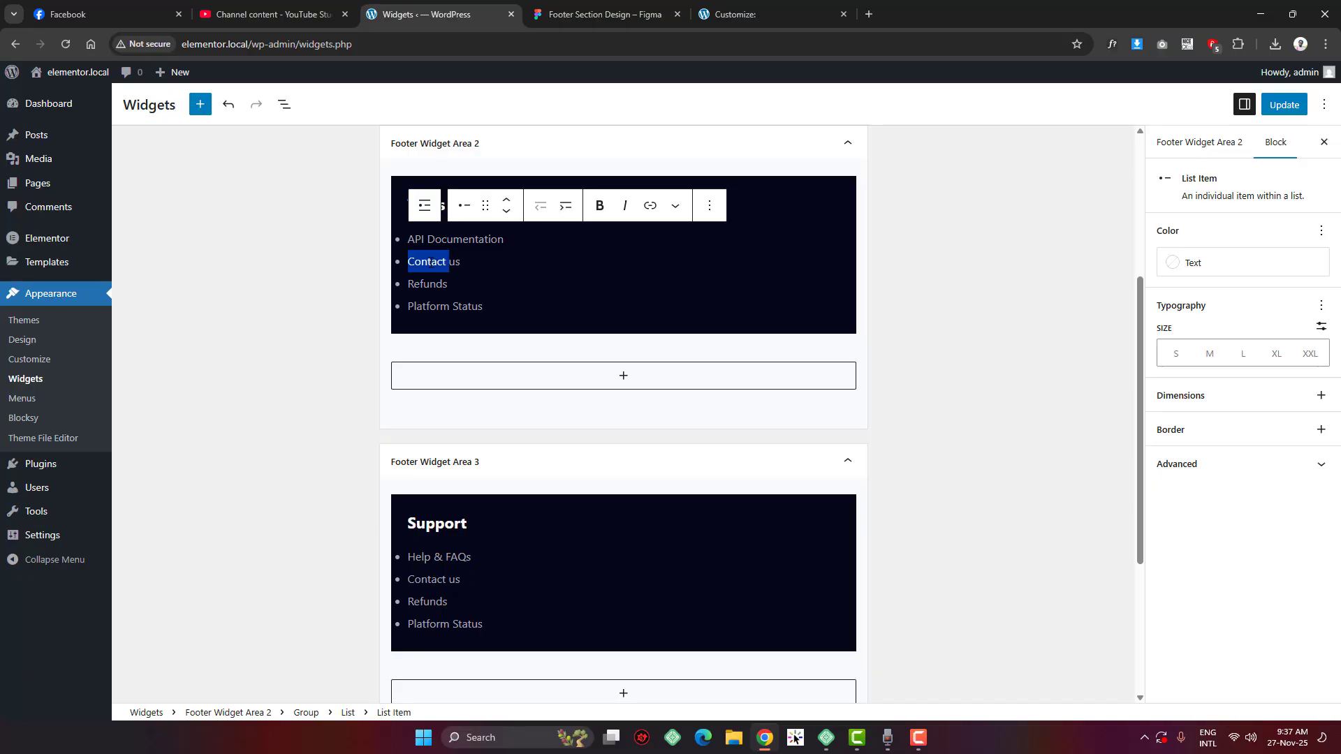
key(ctrl+v)
Replace the third and fourth list items in Footer Widget Area 2 with "Photoshop Extension" and "Windows / Mac / Linux" from the Figma design
key(ctrl+Tab)
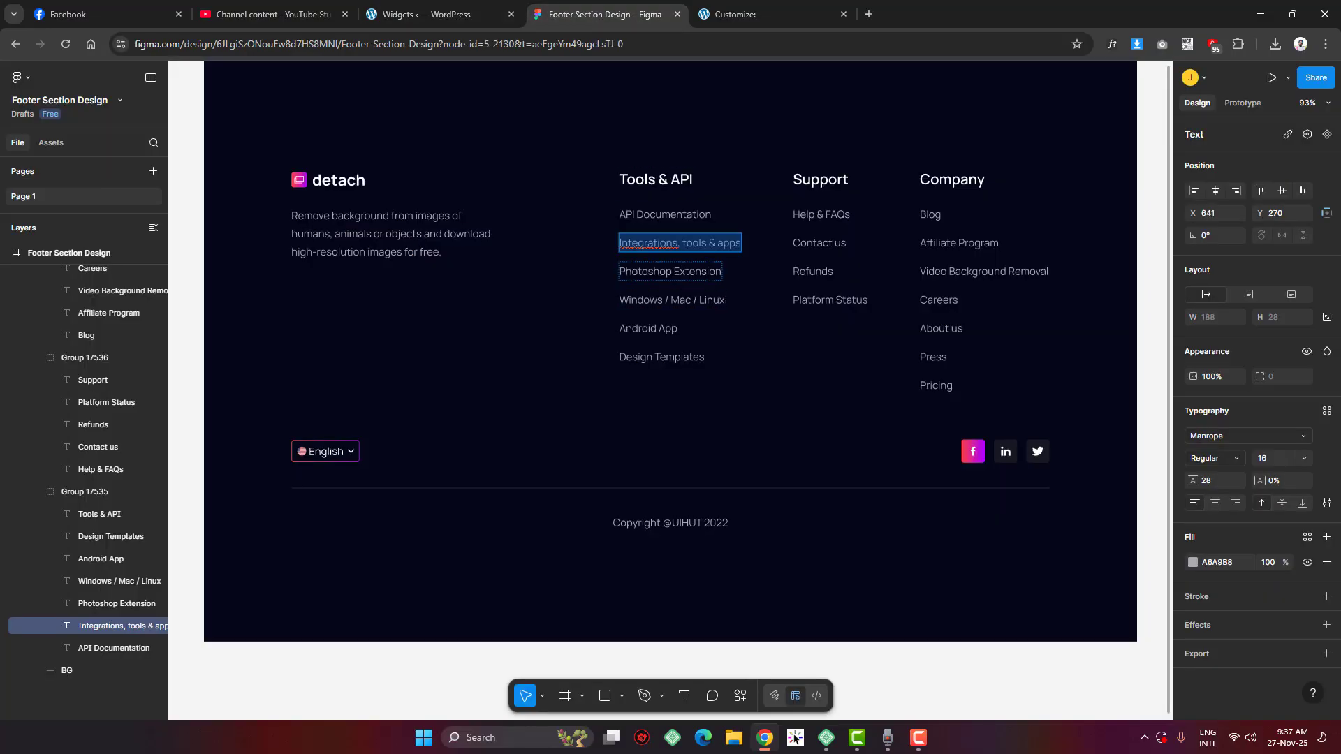
key(shift+Tab)
click(482, 6)
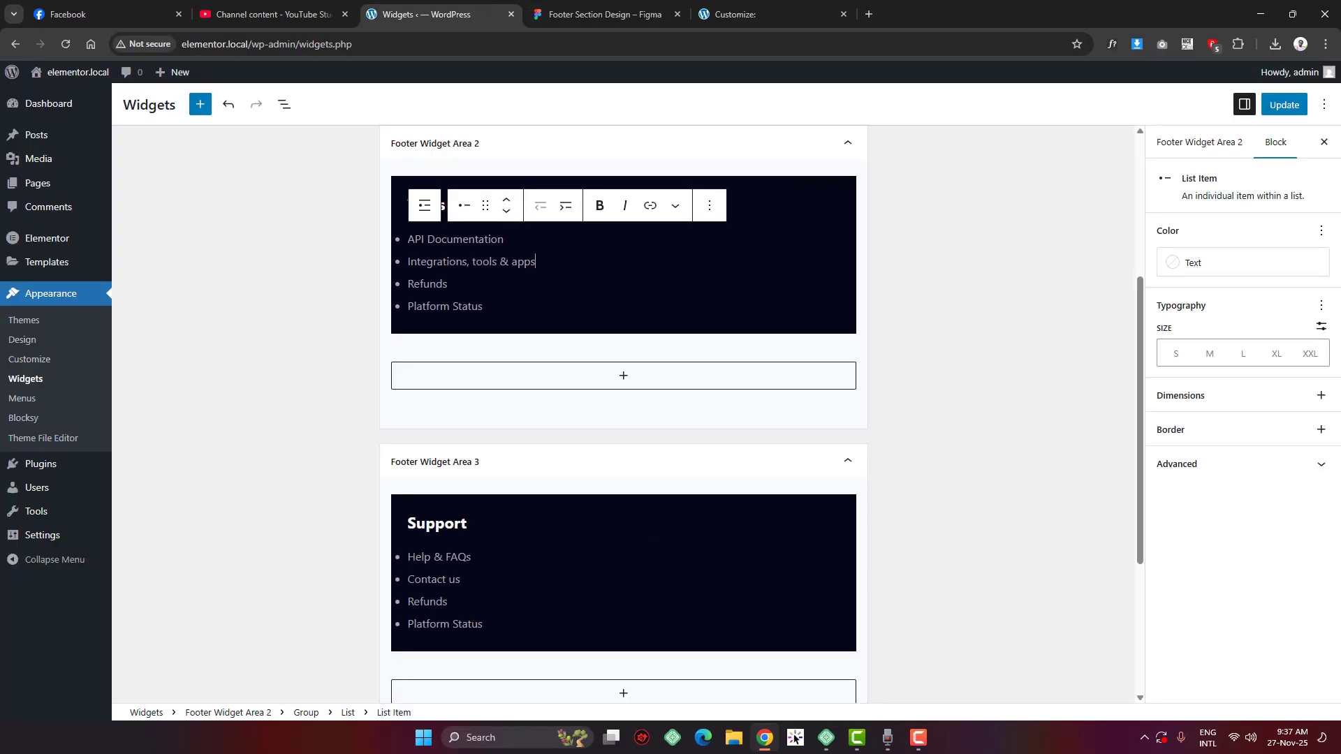
double_click(436, 282)
key(ctrl+v)
click(608, 16)
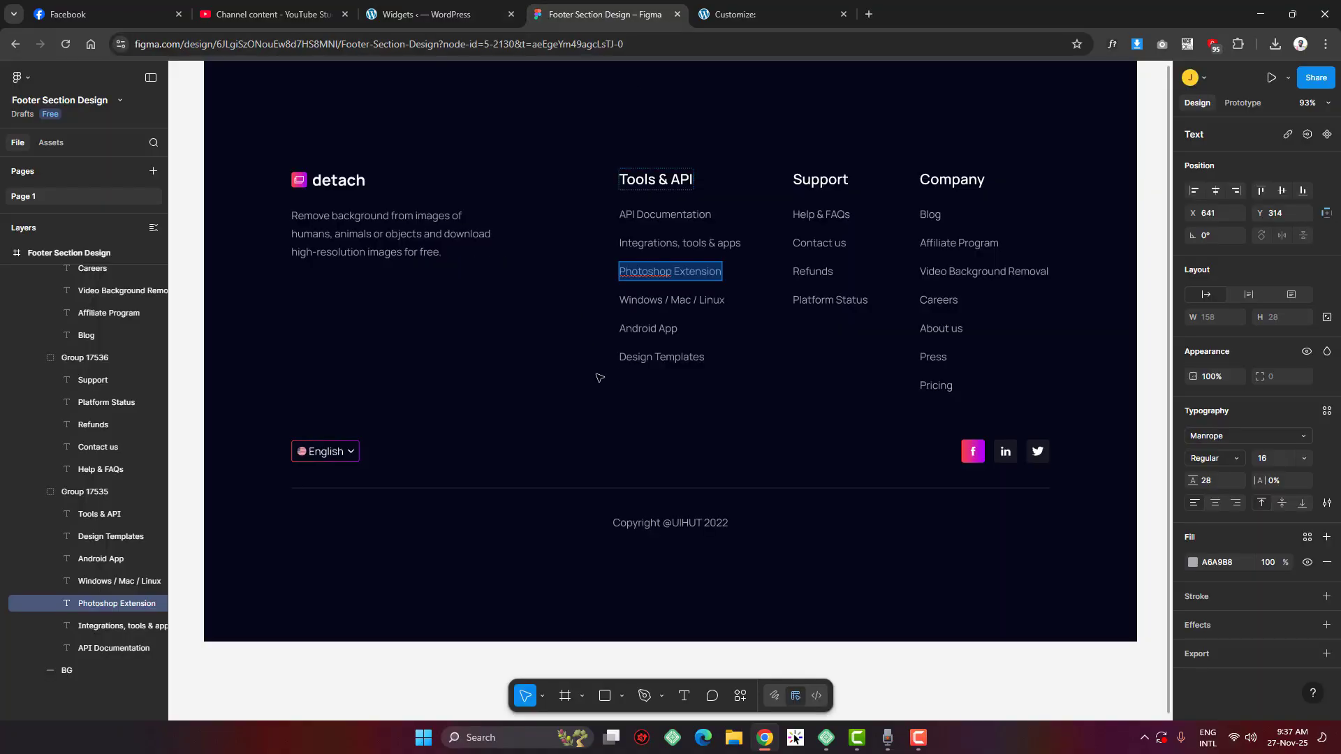
click(660, 304)
click(465, 8)
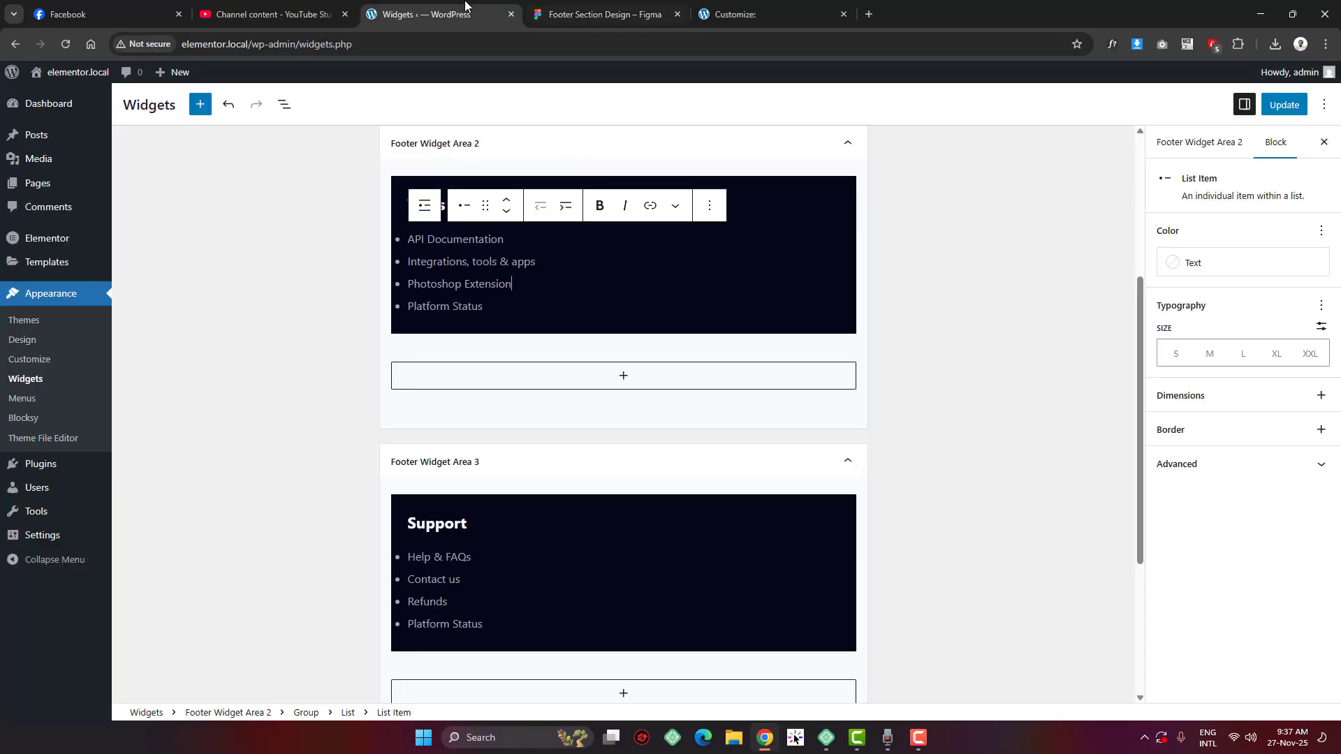
triple_click(462, 306)
key(ctrl+v)
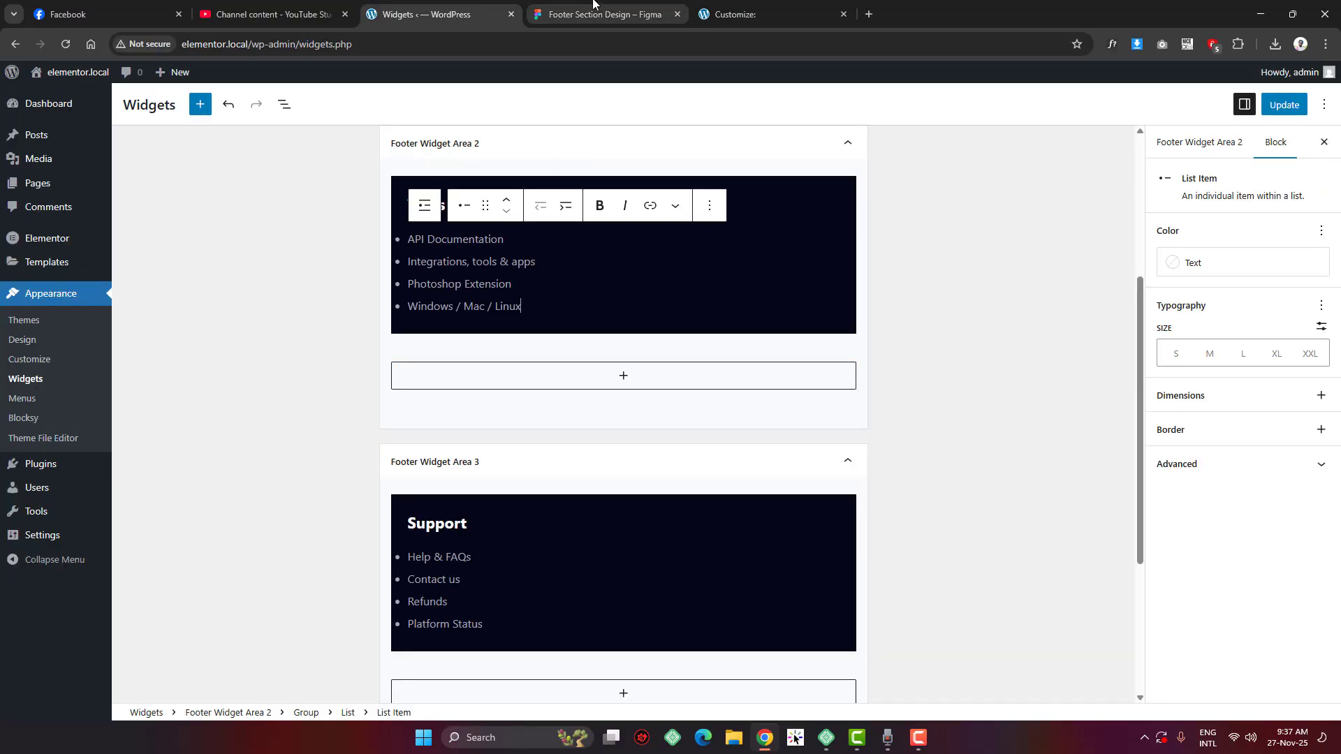
Append "Android App" and "Design Templates" from the Figma design as new list items in Footer Widget Area 2
click(607, 14)
click(653, 331)
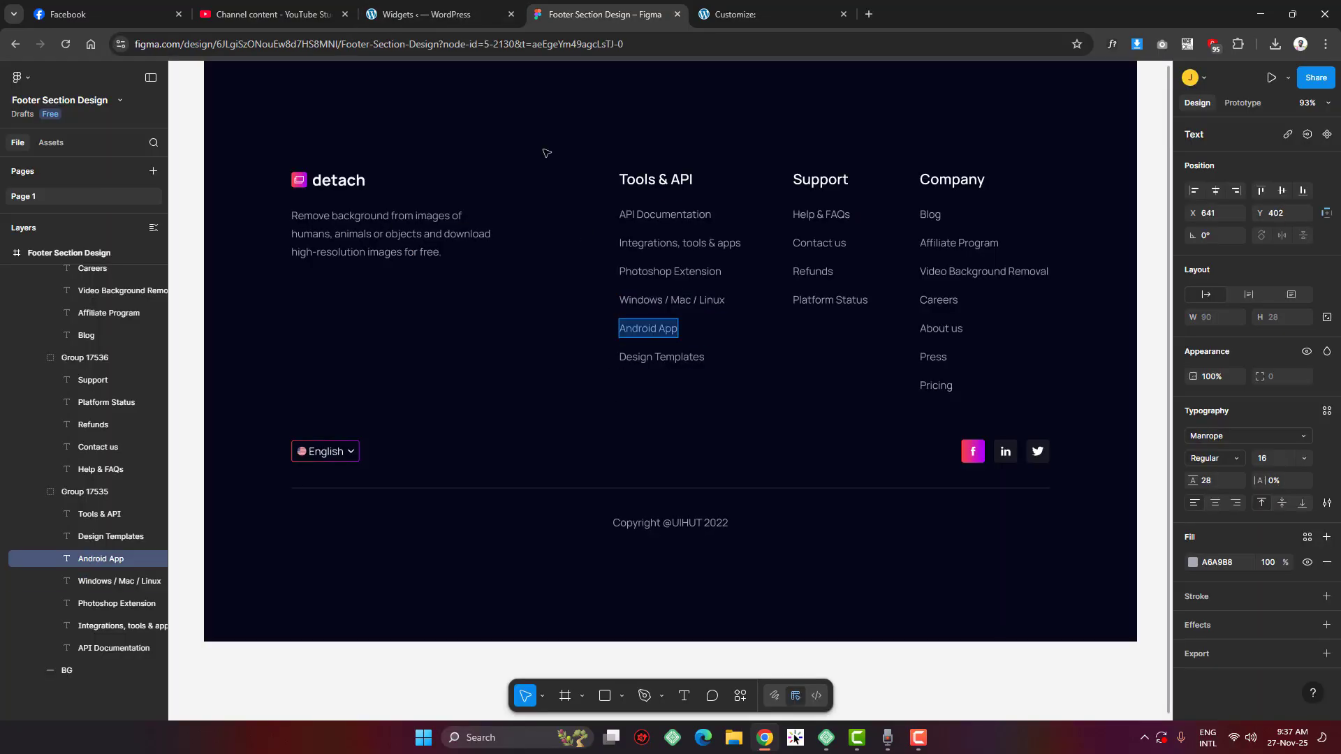
click(433, 14)
key(Return)
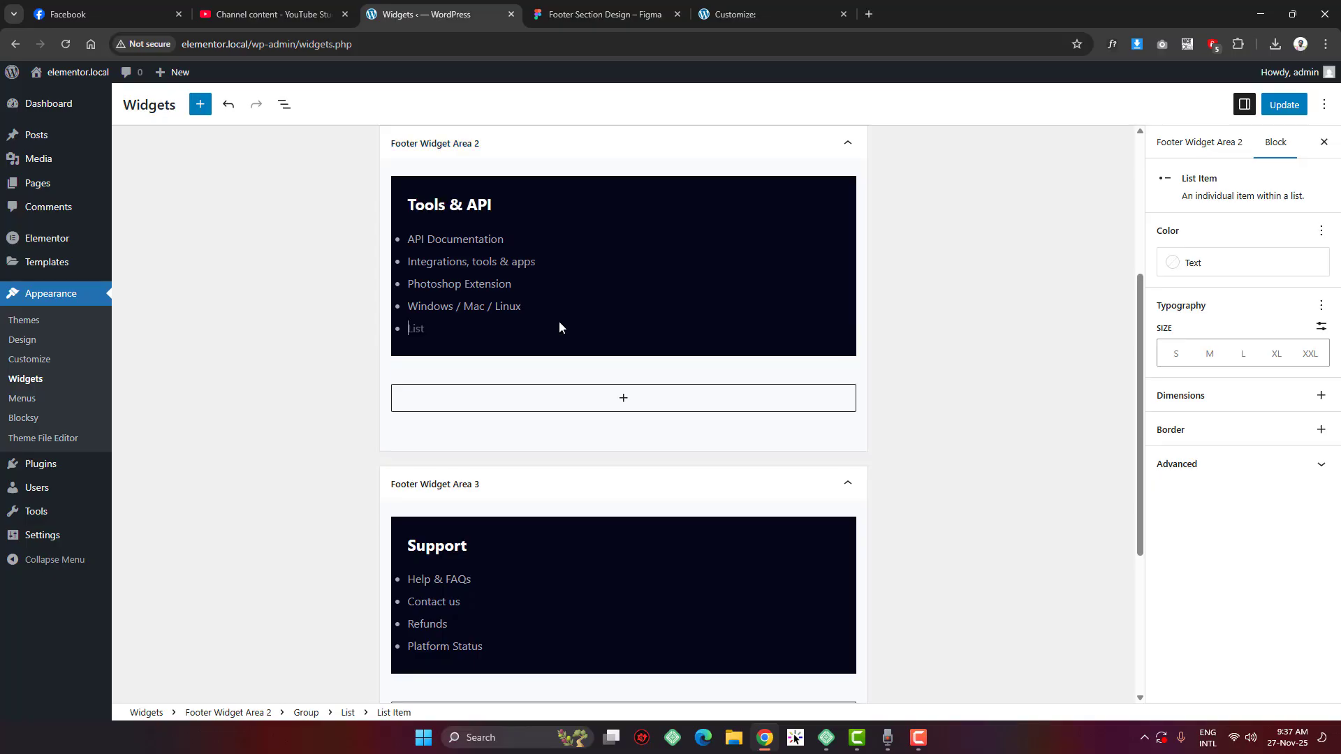
click(601, 14)
click(641, 357)
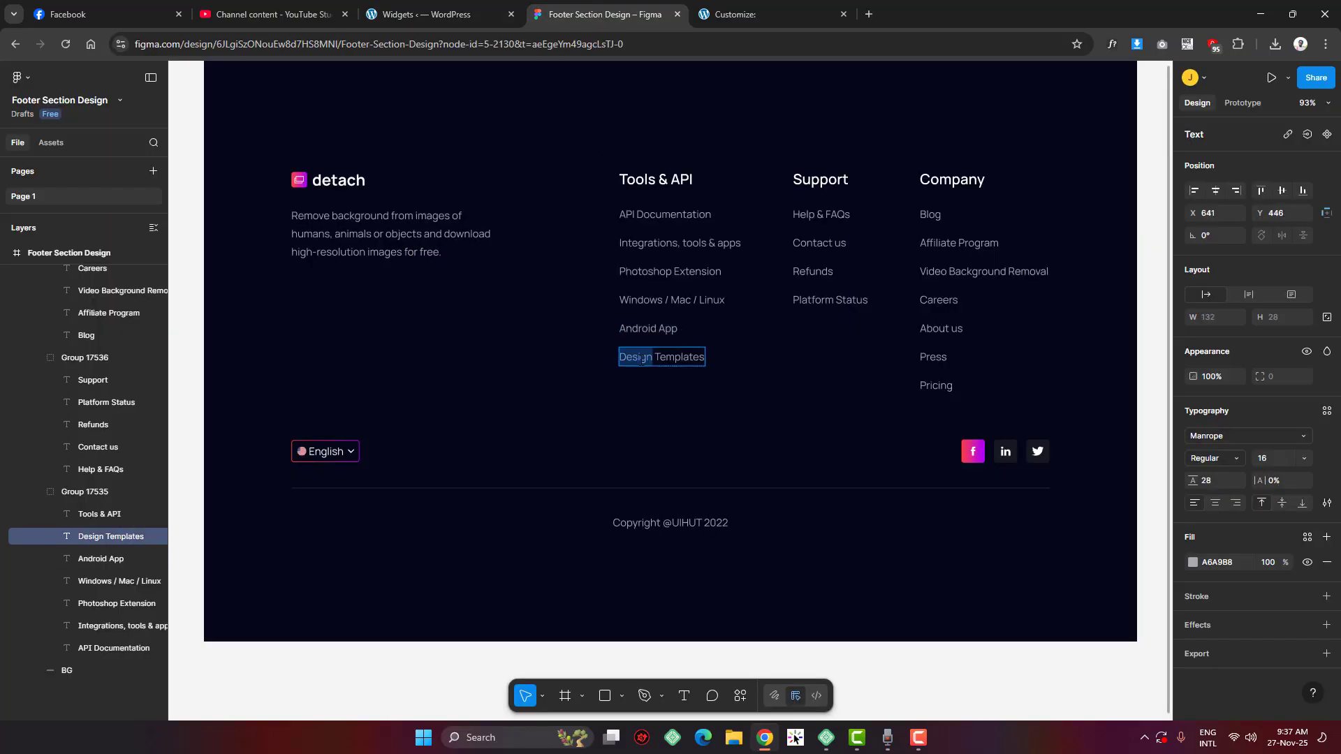
click(433, 14)
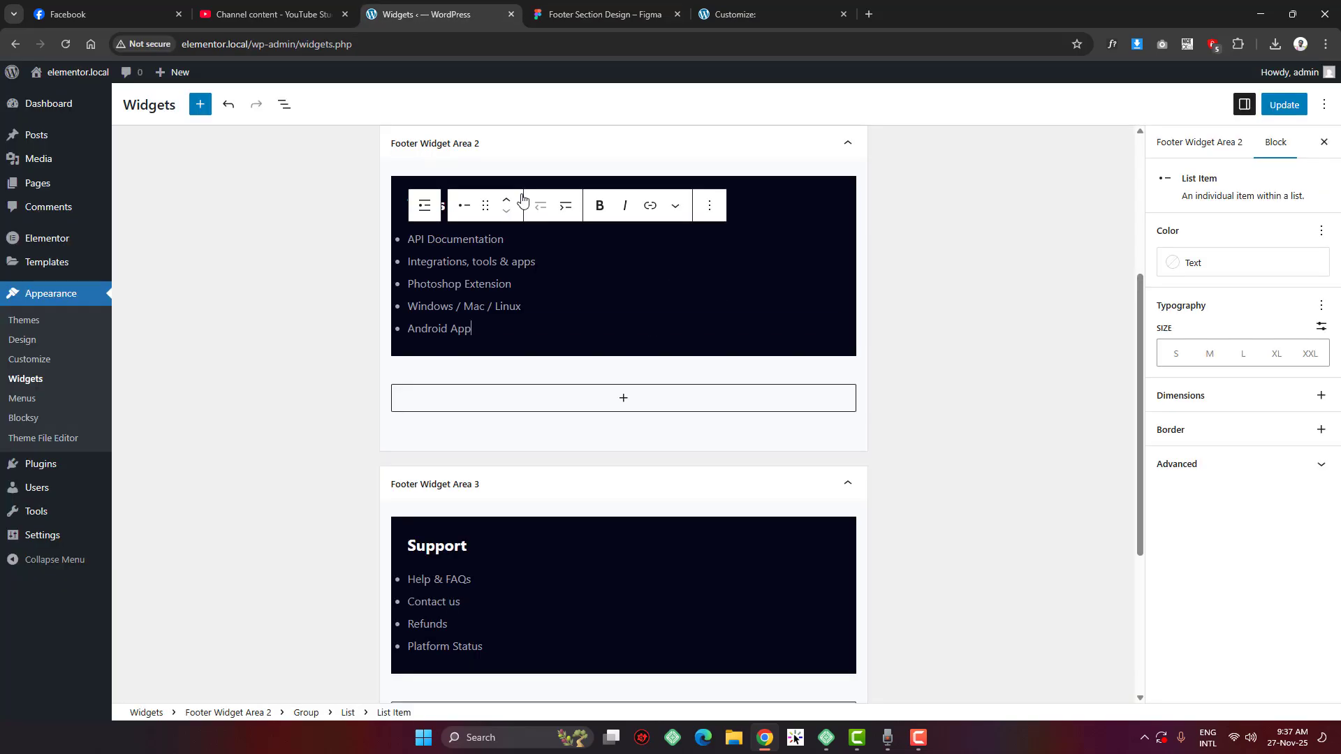
key(Return)
key(ctrl+v)
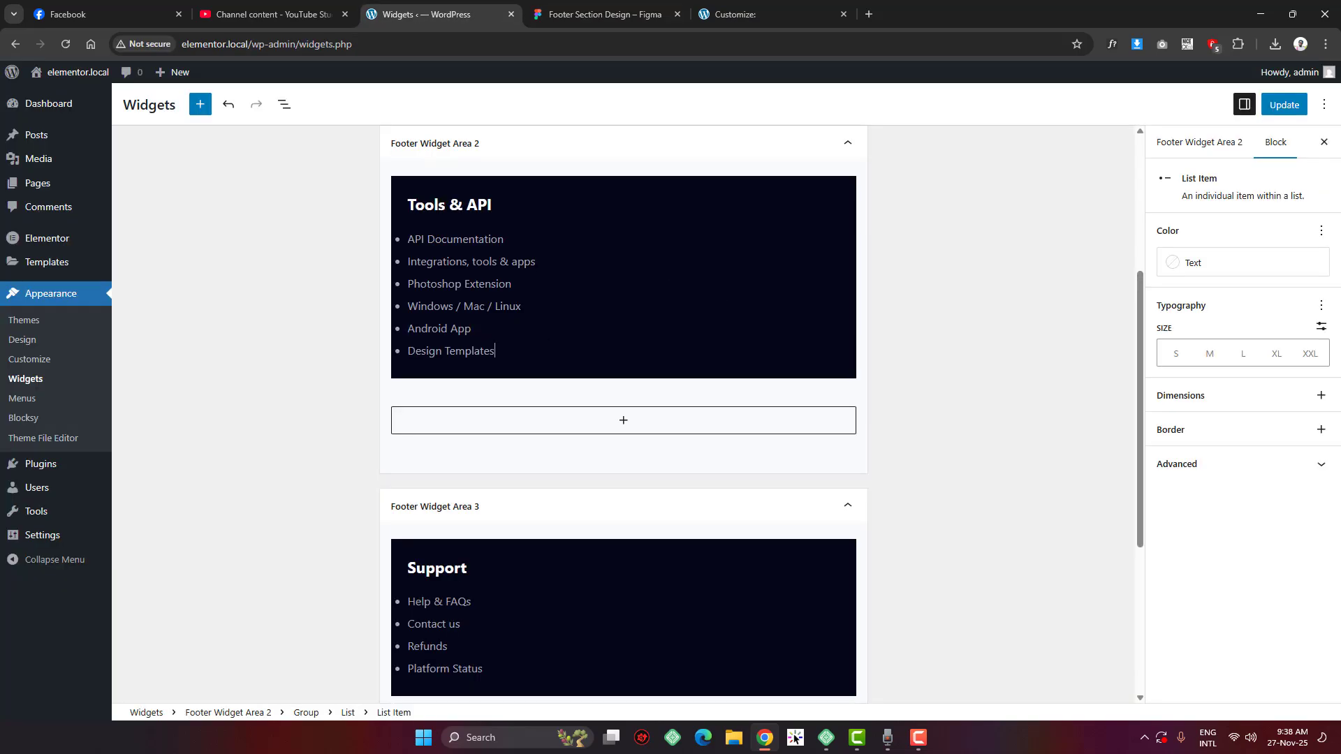
Expand Footer Widget Area 4 and save the widget changes
scroll(659, 419, down, 4)
scroll(659, 426, up, 3)
scroll(660, 432, down, 3)
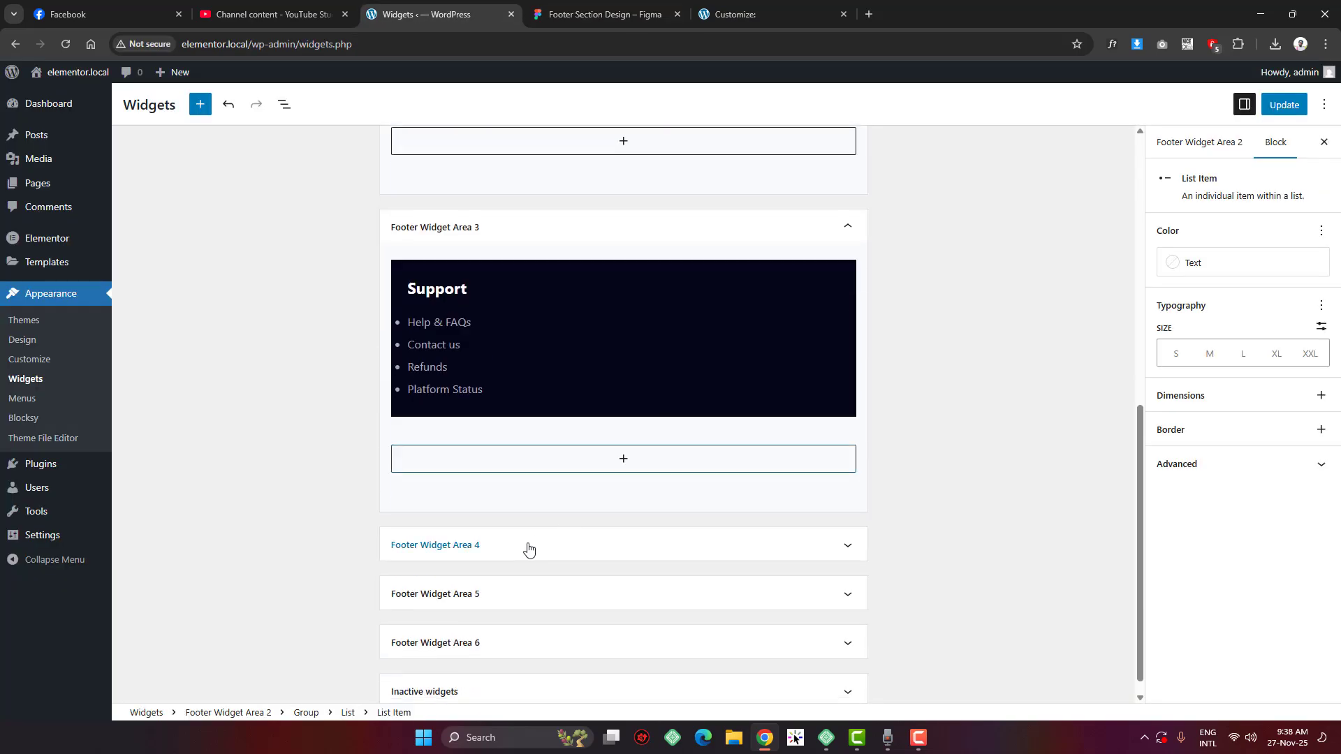
click(534, 546)
scroll(604, 527, up, 1)
scroll(605, 527, up, 3)
click(1285, 105)
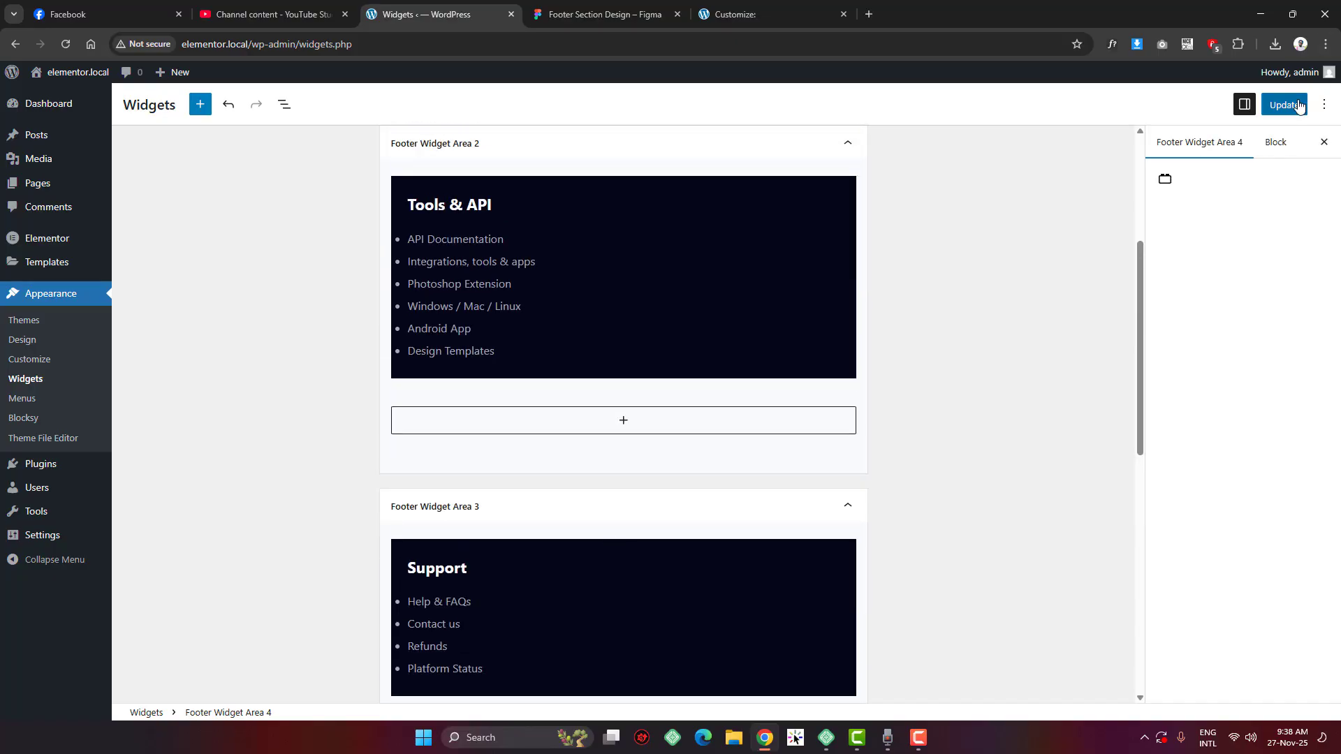
Copy the Tools & API group and add an empty Group block with the basic group layout to Footer Widget Area 1
scroll(698, 373, up, 3)
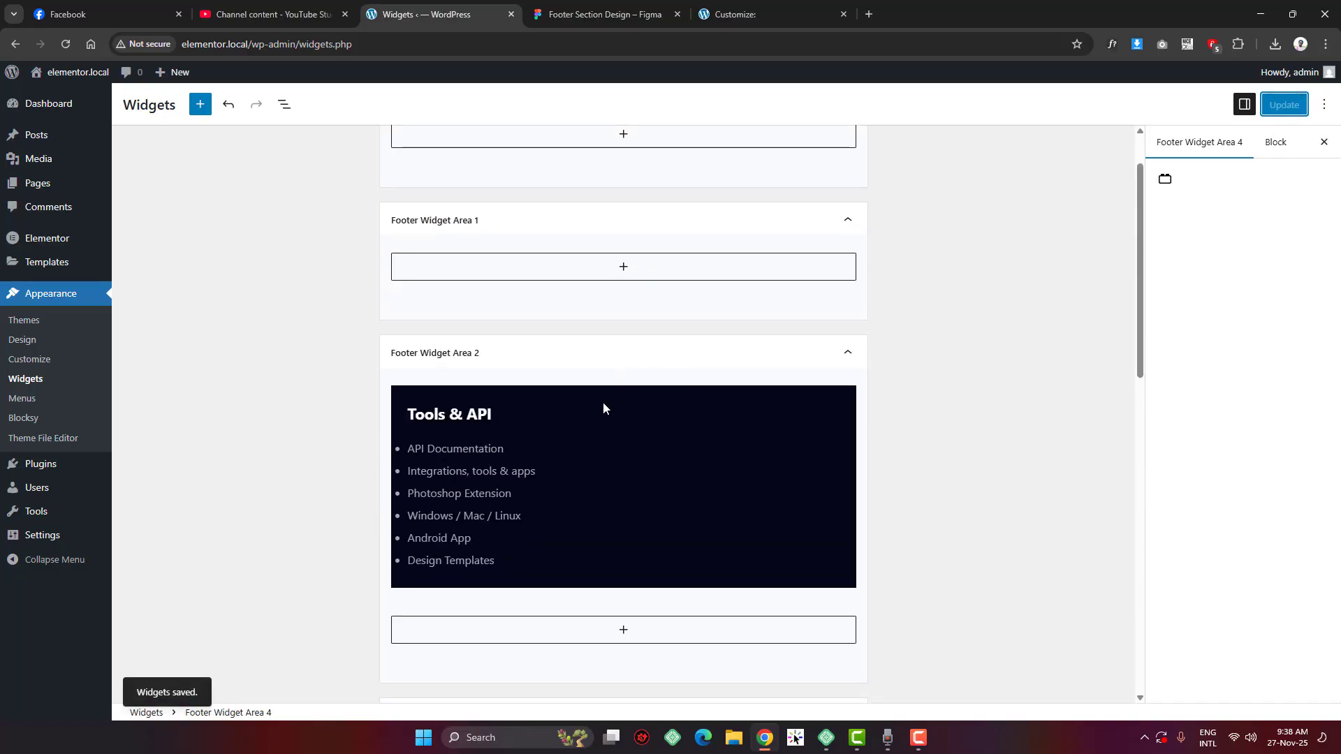
click(602, 401)
key(ctrl+c)
click(623, 266)
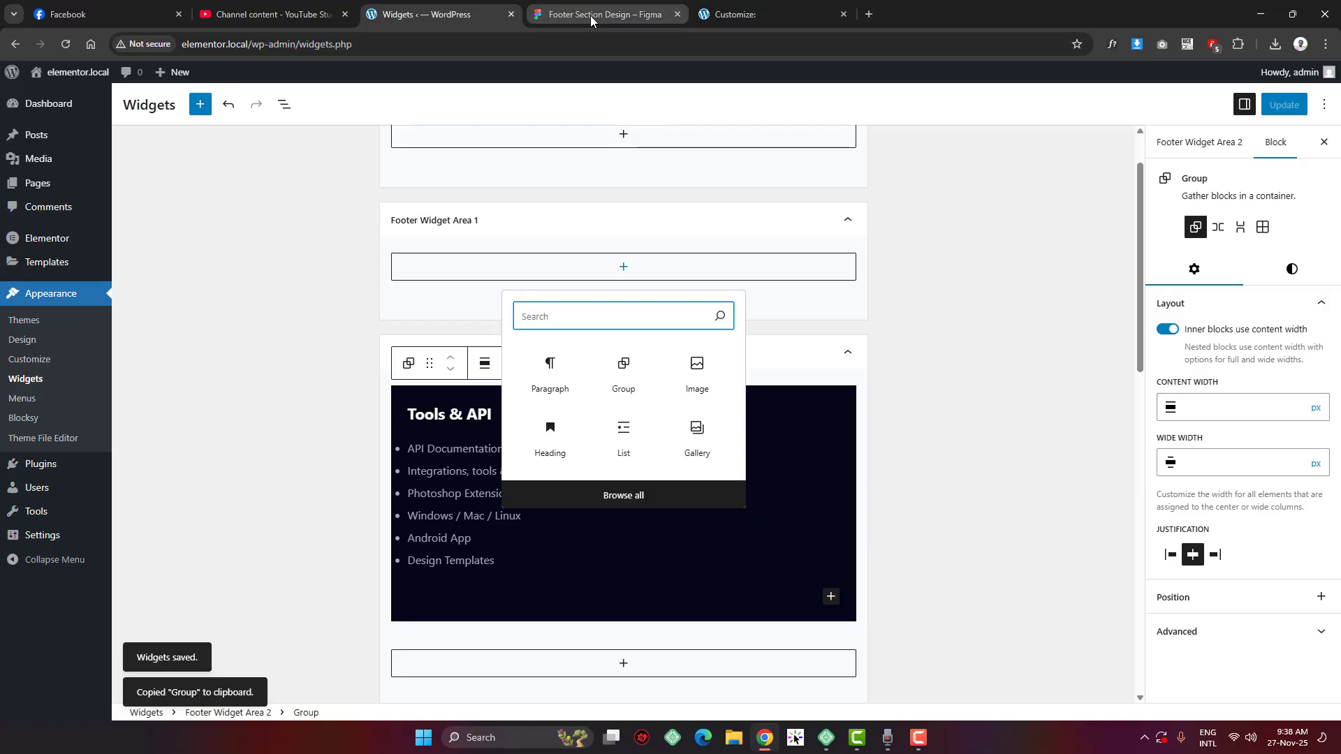
click(623, 370)
click(429, 302)
Show the block list view and insert the media library image corelayouts-logo-1-1.png into the group in Footer Widget Area 1
click(622, 266)
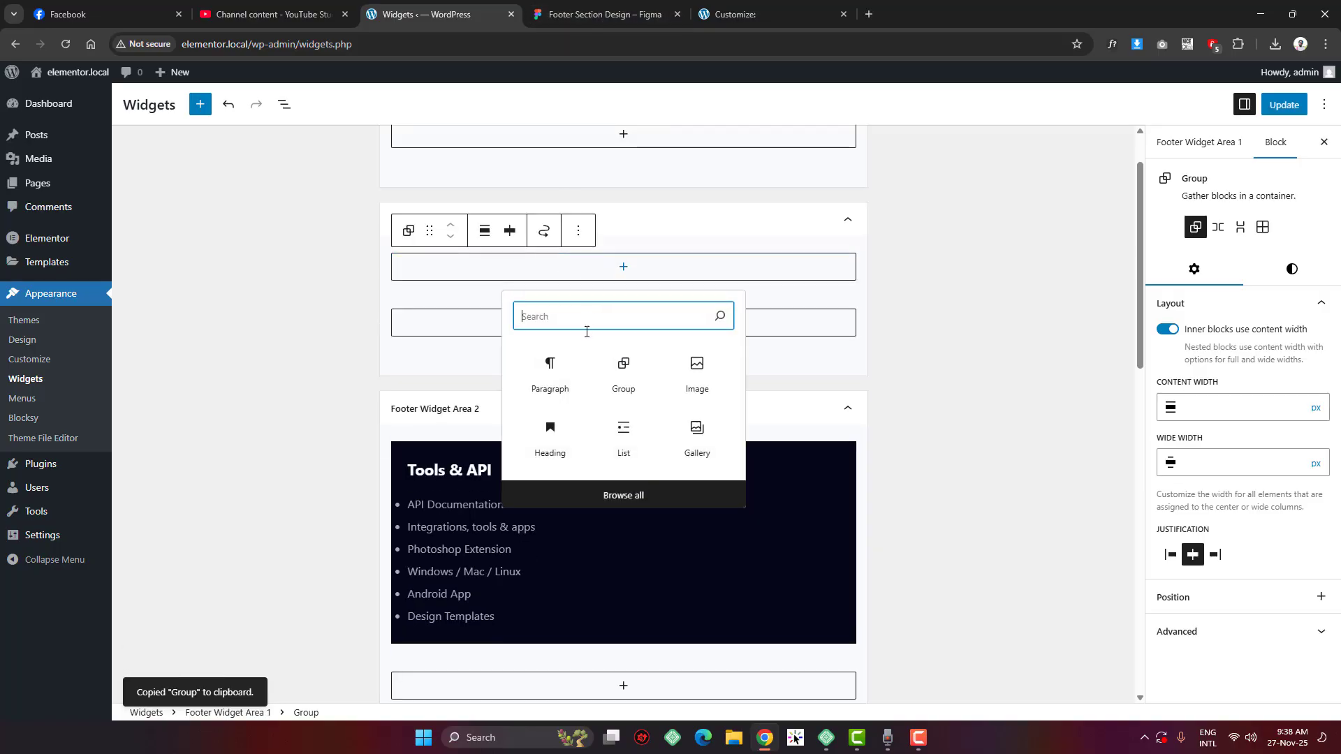
click(284, 104)
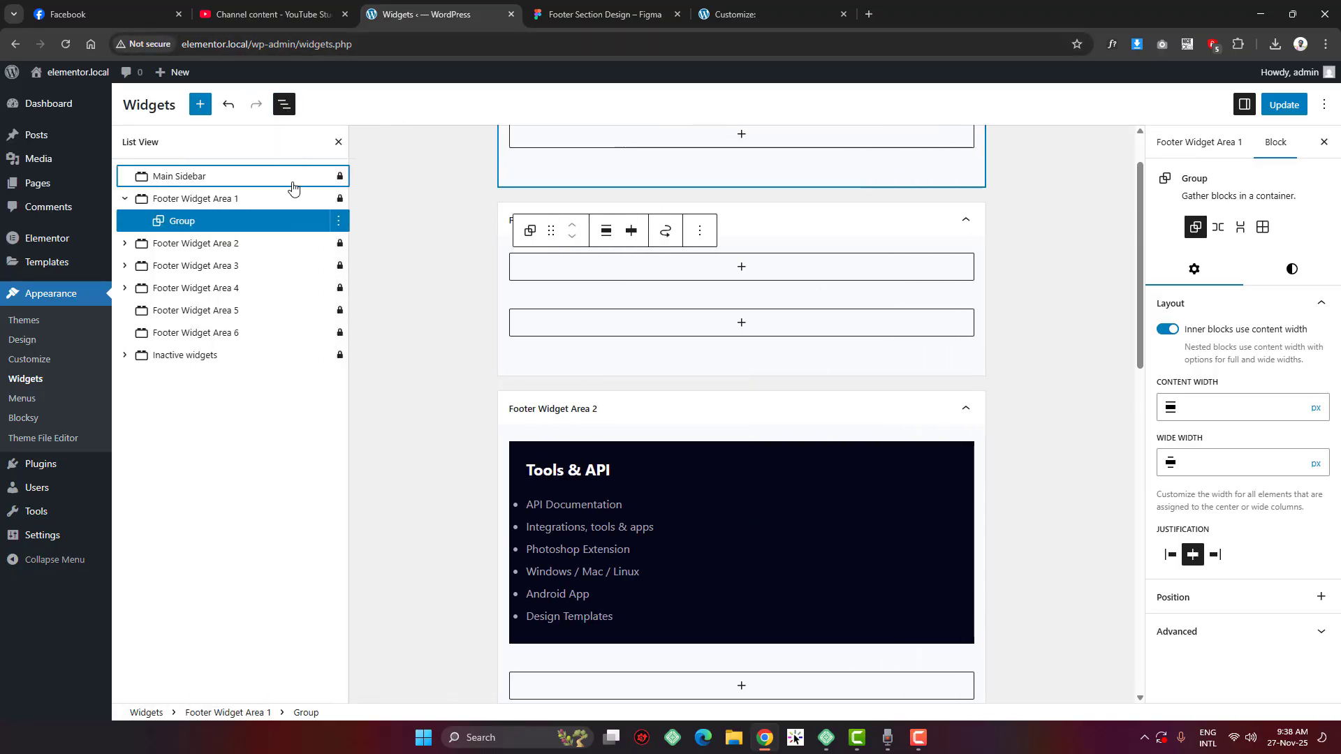
click(738, 270)
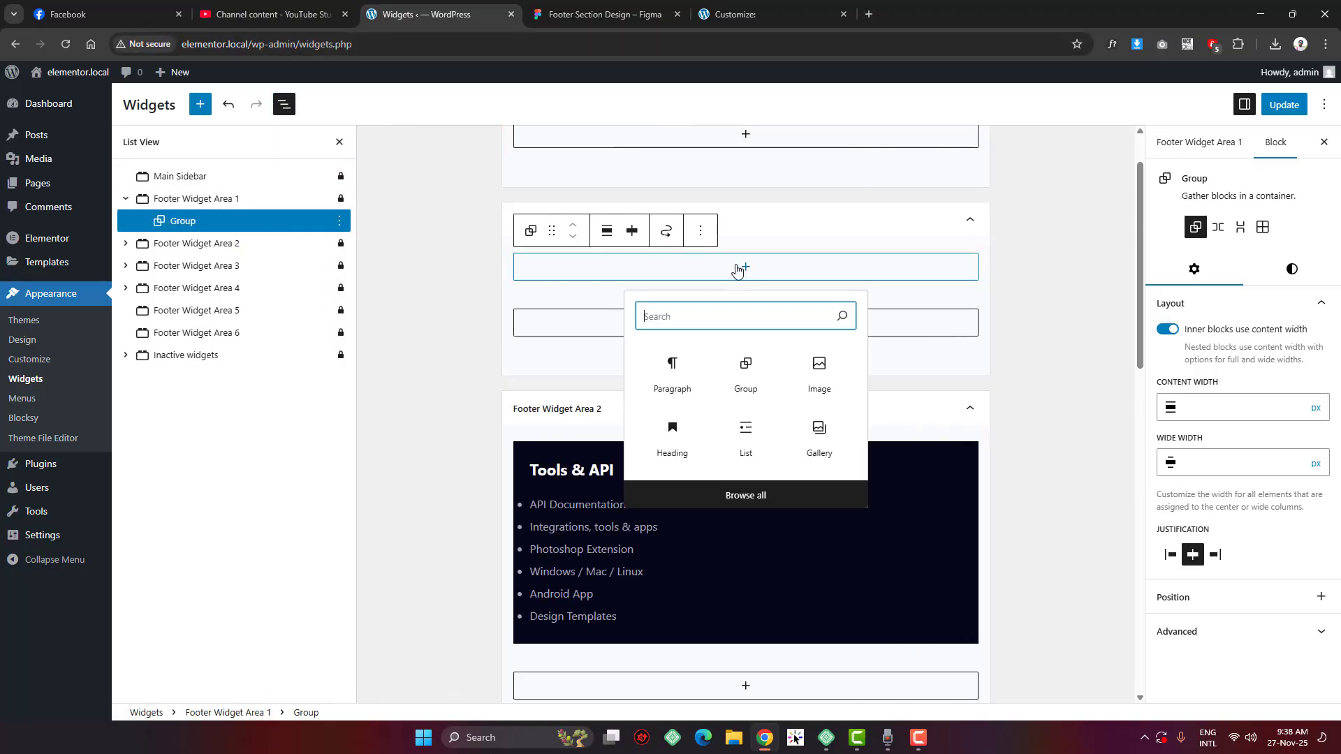
click(814, 385)
click(624, 345)
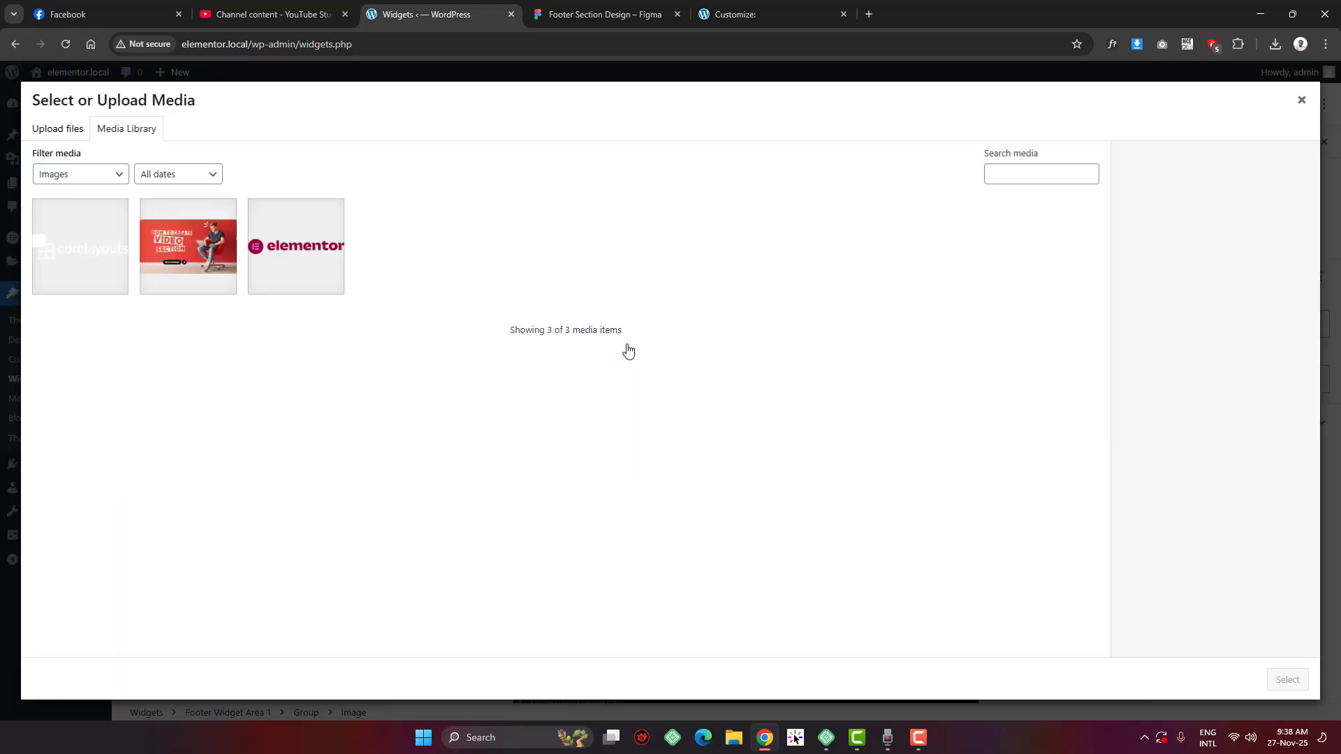
click(85, 236)
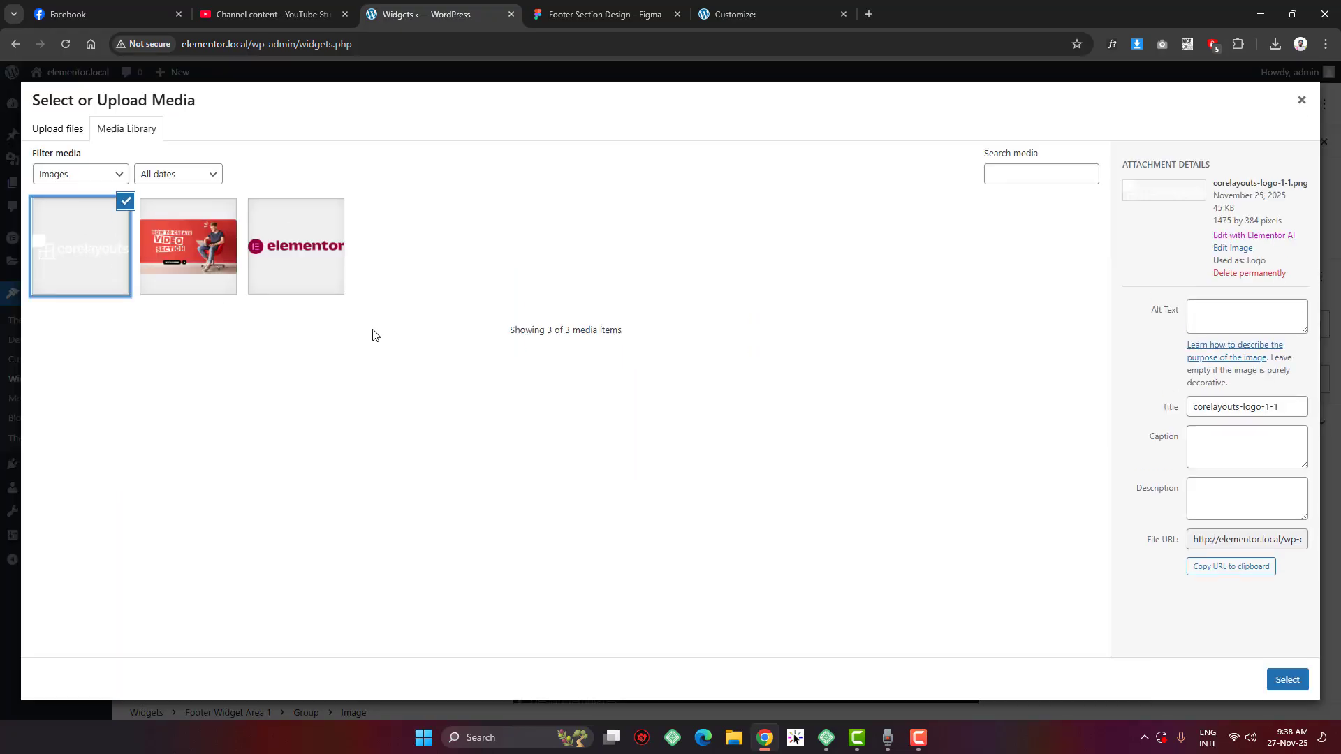
click(1287, 680)
Set the logo image in Footer Widget Area 1 to Full Size resolution with a width of 120 px
click(1205, 564)
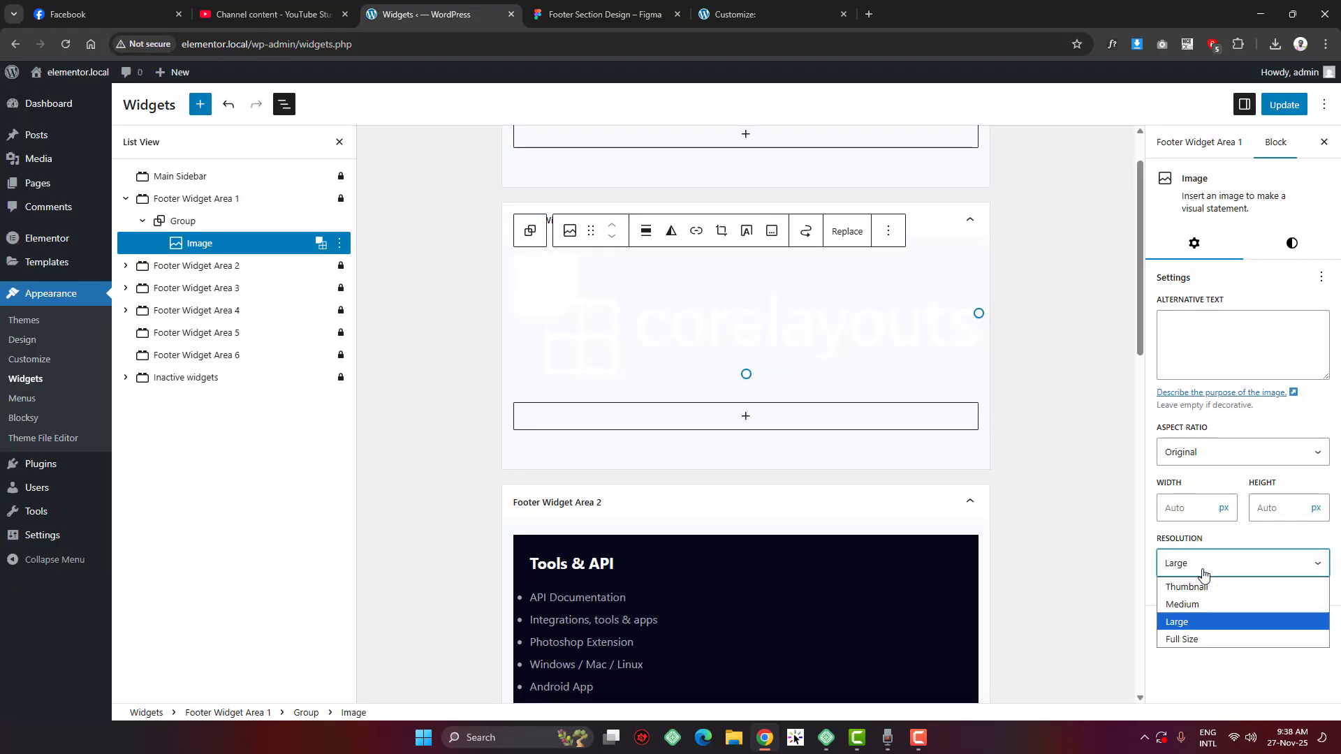
click(1199, 638)
click(1184, 507)
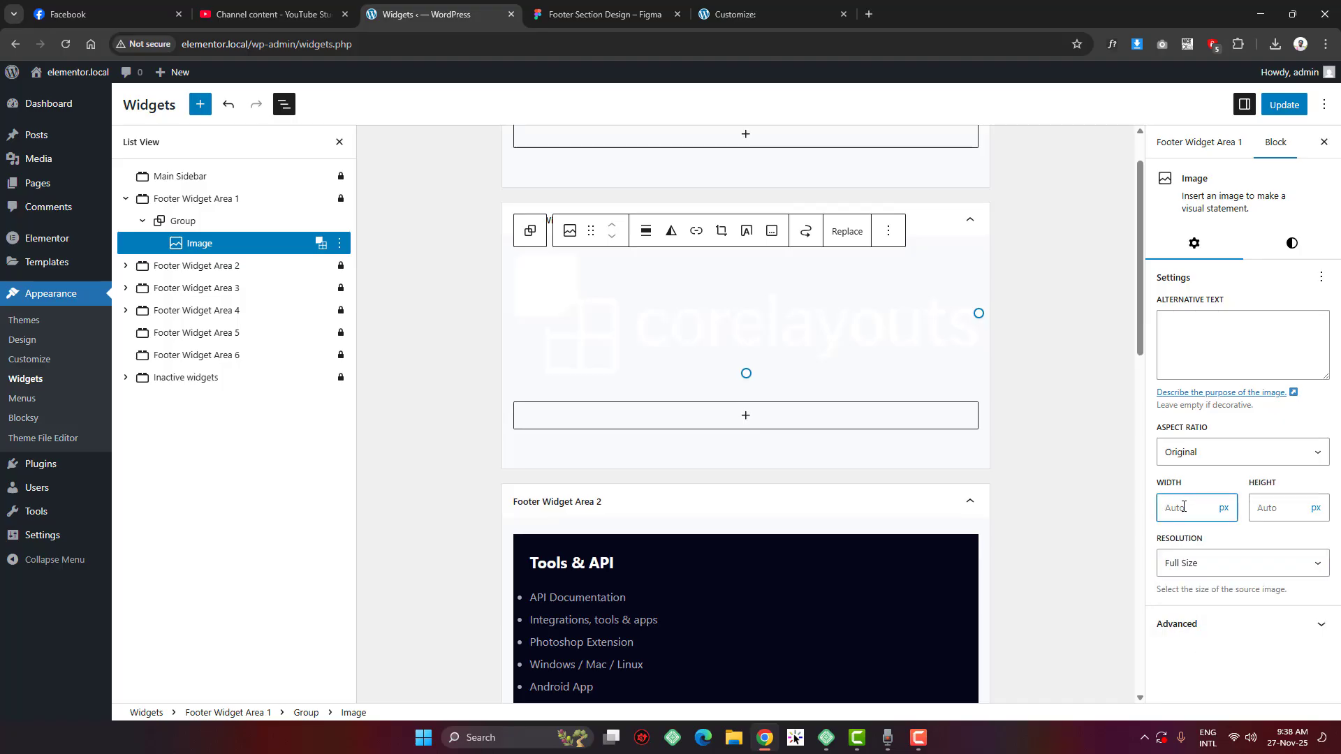
text(120)
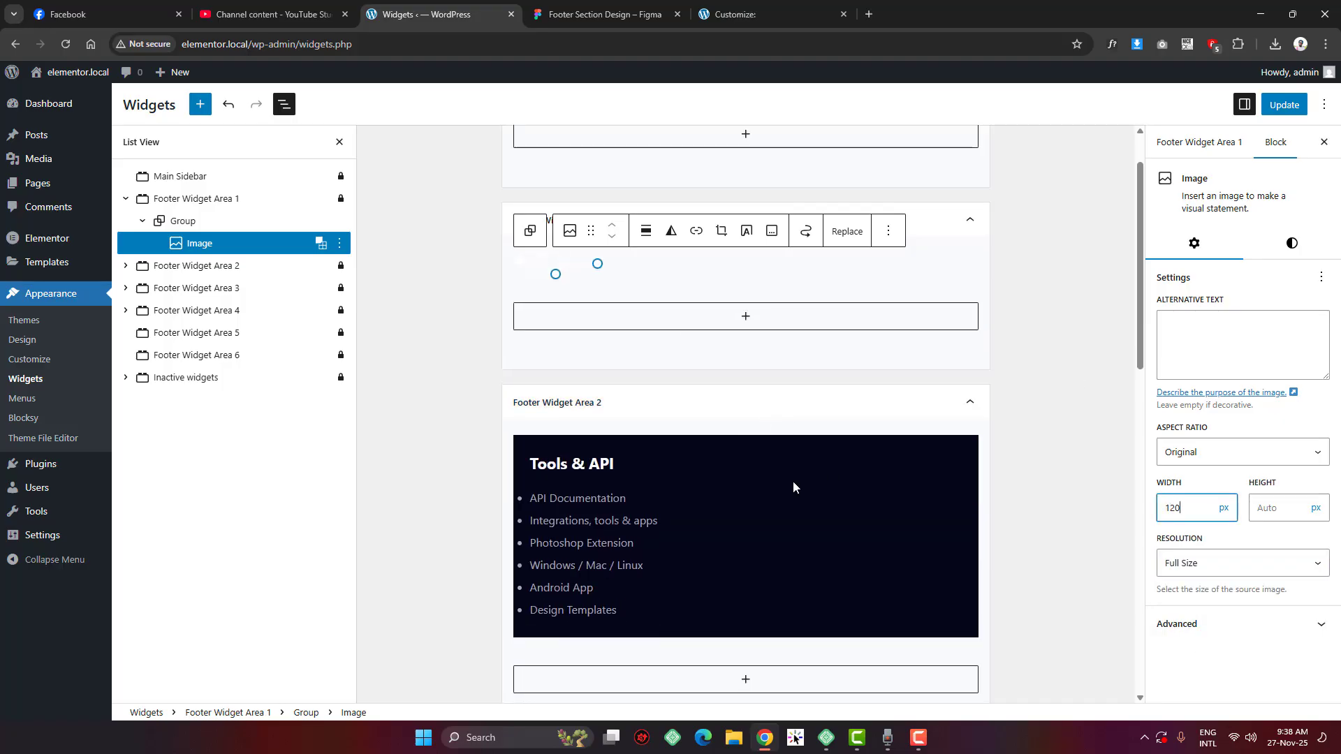
Copy the Tools & API group's background color and apply #050718 as the background of the logo group in Footer Widget Area 1
click(618, 444)
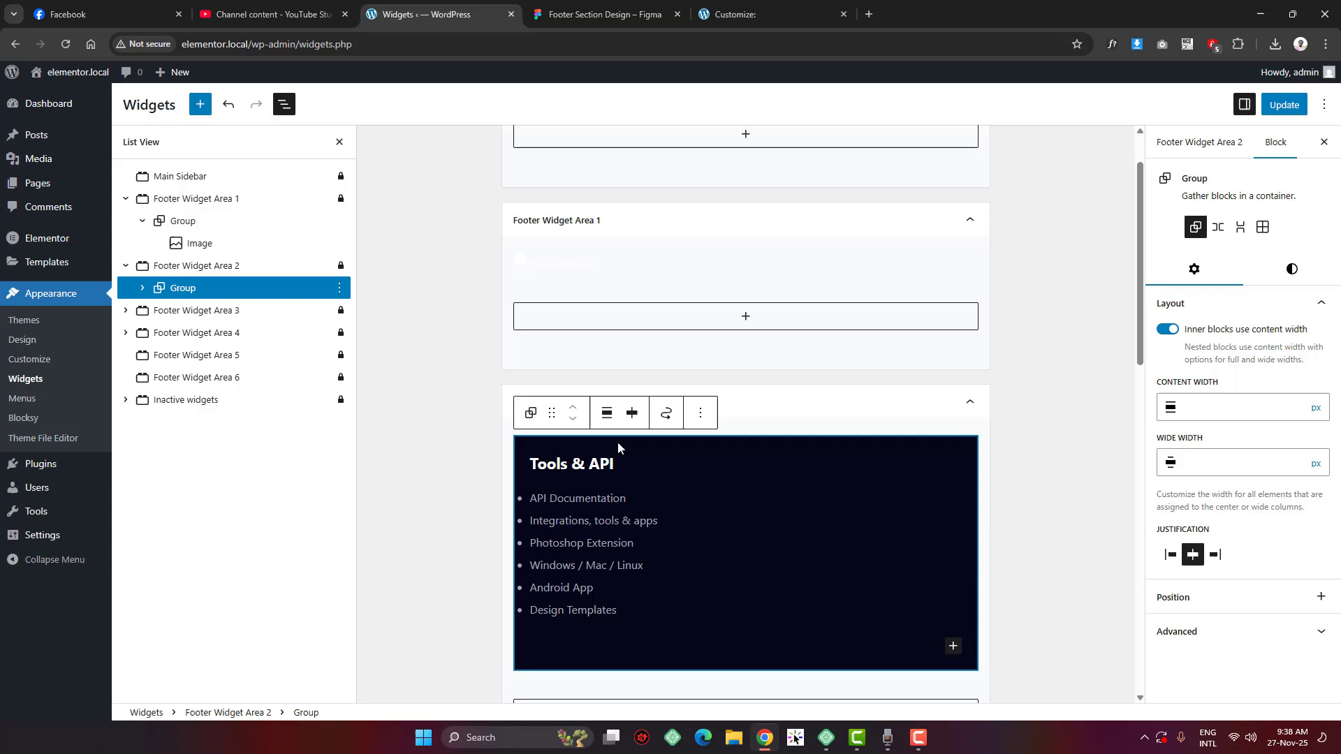
click(340, 288)
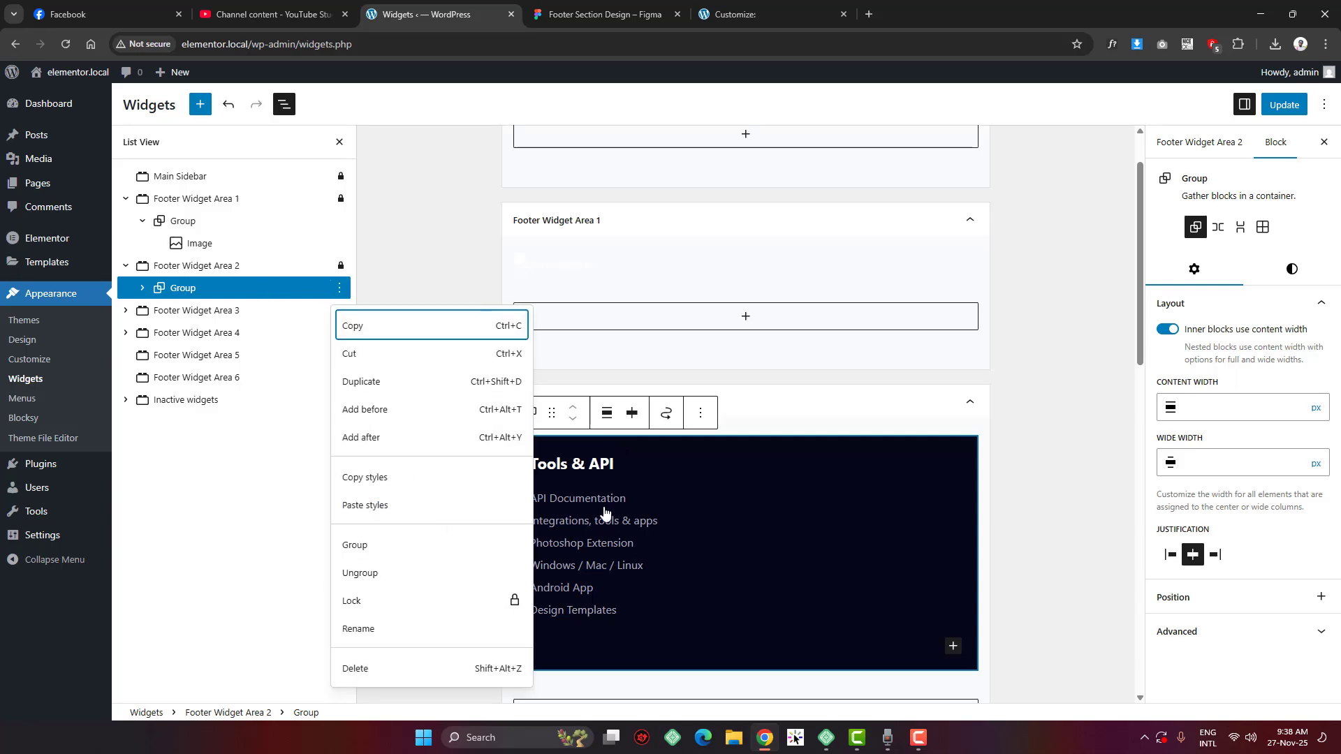
click(1291, 269)
click(1208, 364)
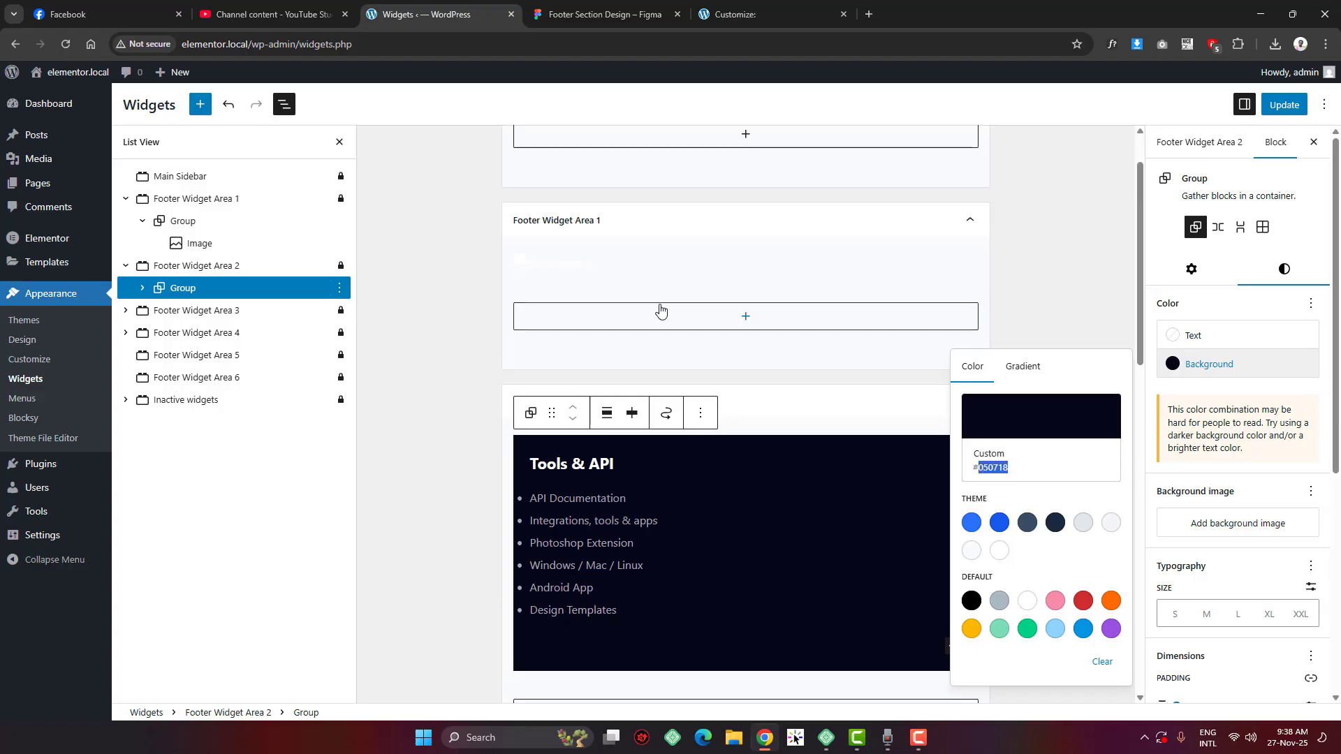
click(620, 254)
click(175, 220)
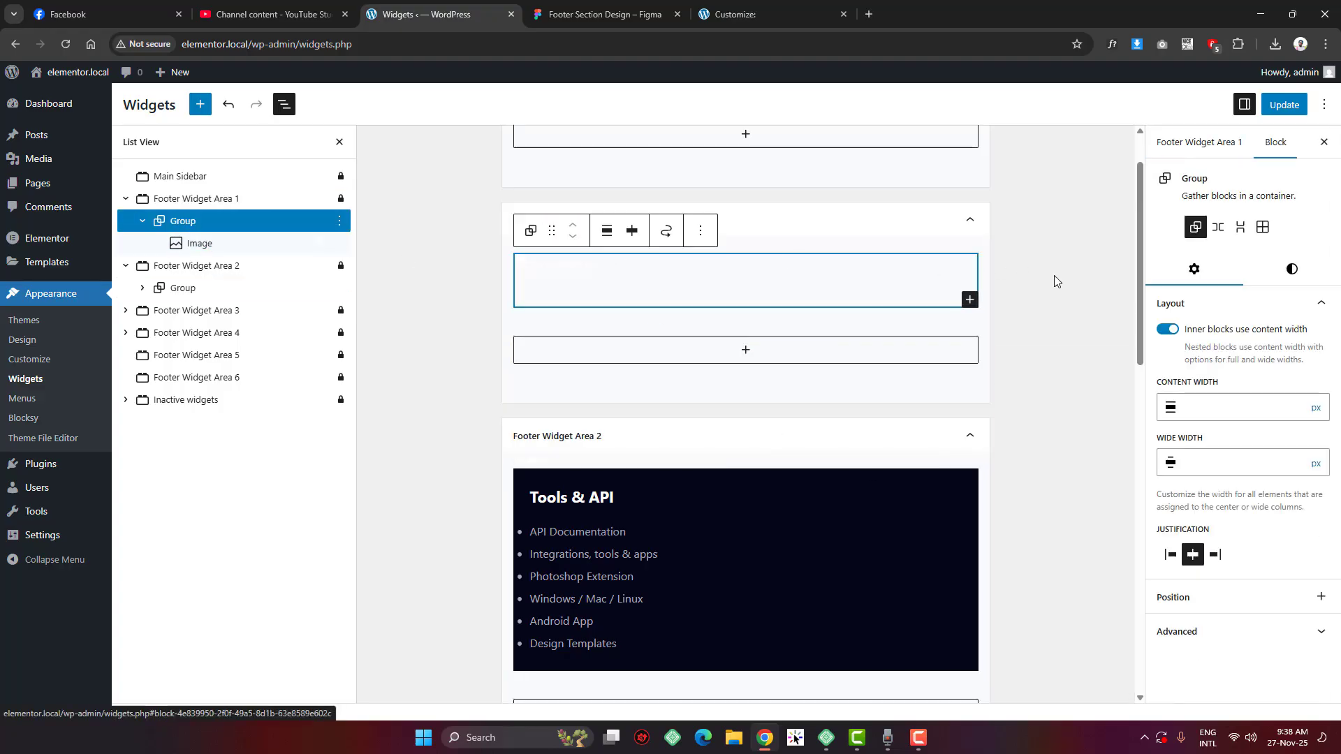
click(1291, 269)
click(1211, 364)
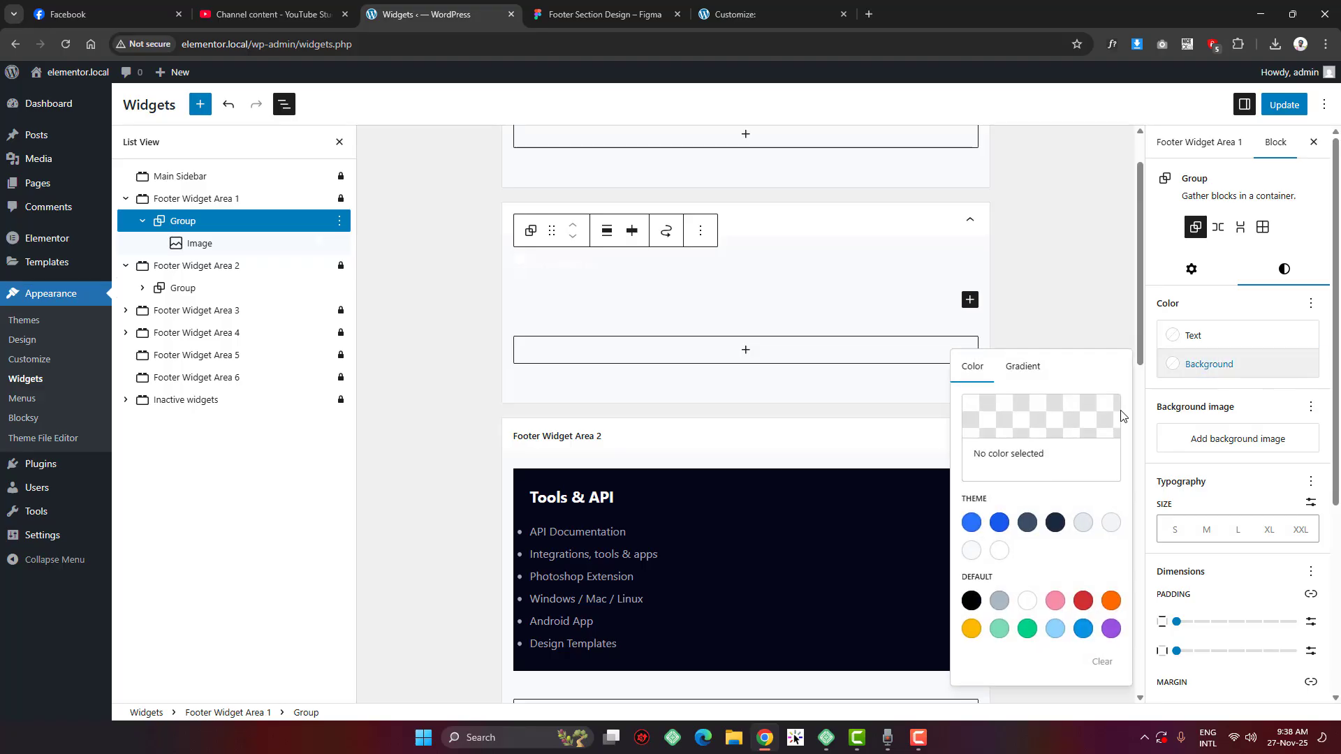
click(1120, 415)
double_click(844, 646)
key(ctrl+v)
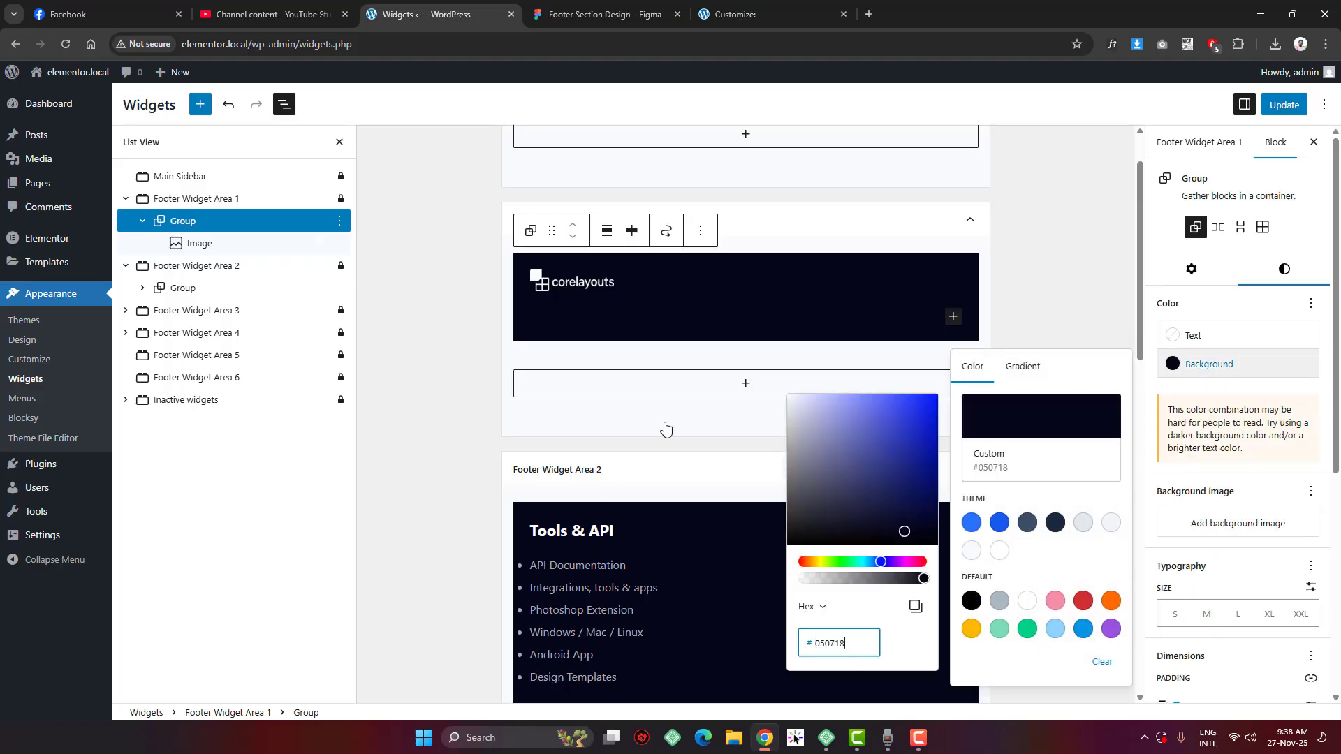
click(217, 220)
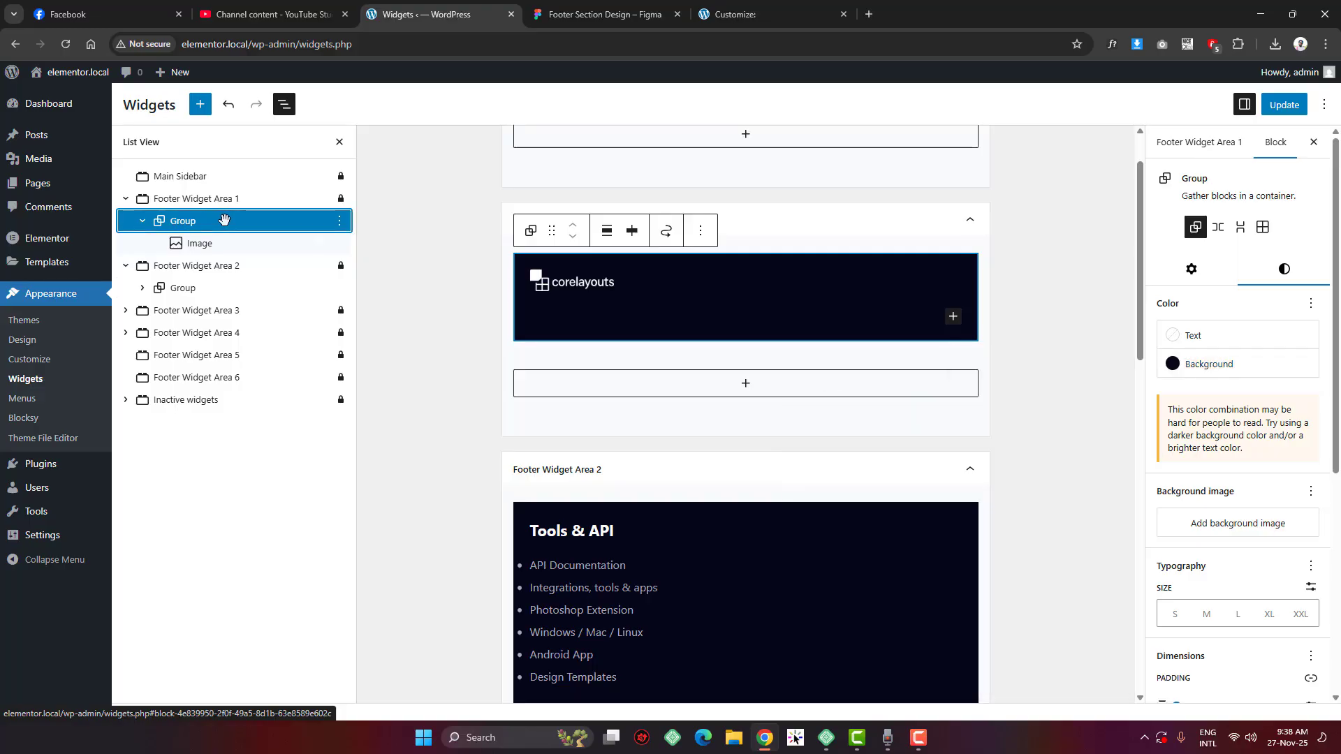
Add a paragraph after the logo image containing the "Remove background from images of humans, animals or objects" description copied from the Figma design
click(308, 244)
click(339, 244)
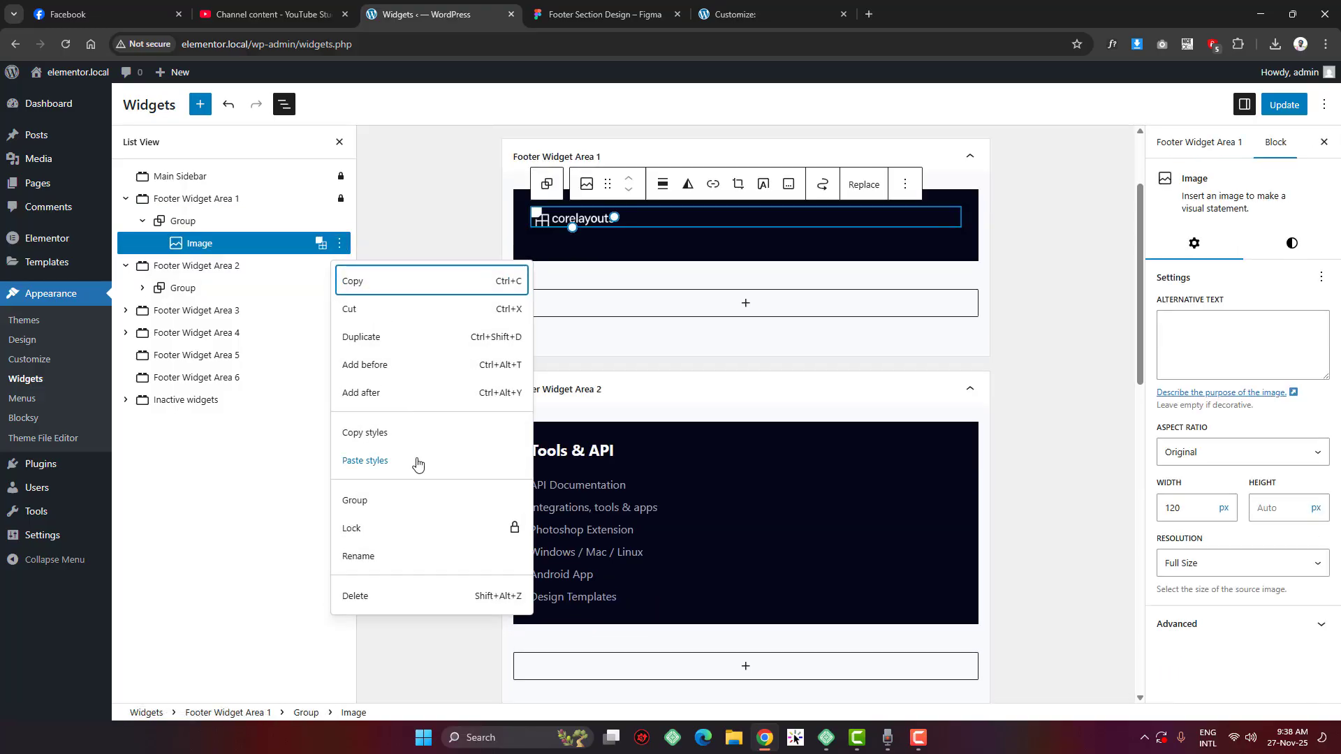
click(475, 392)
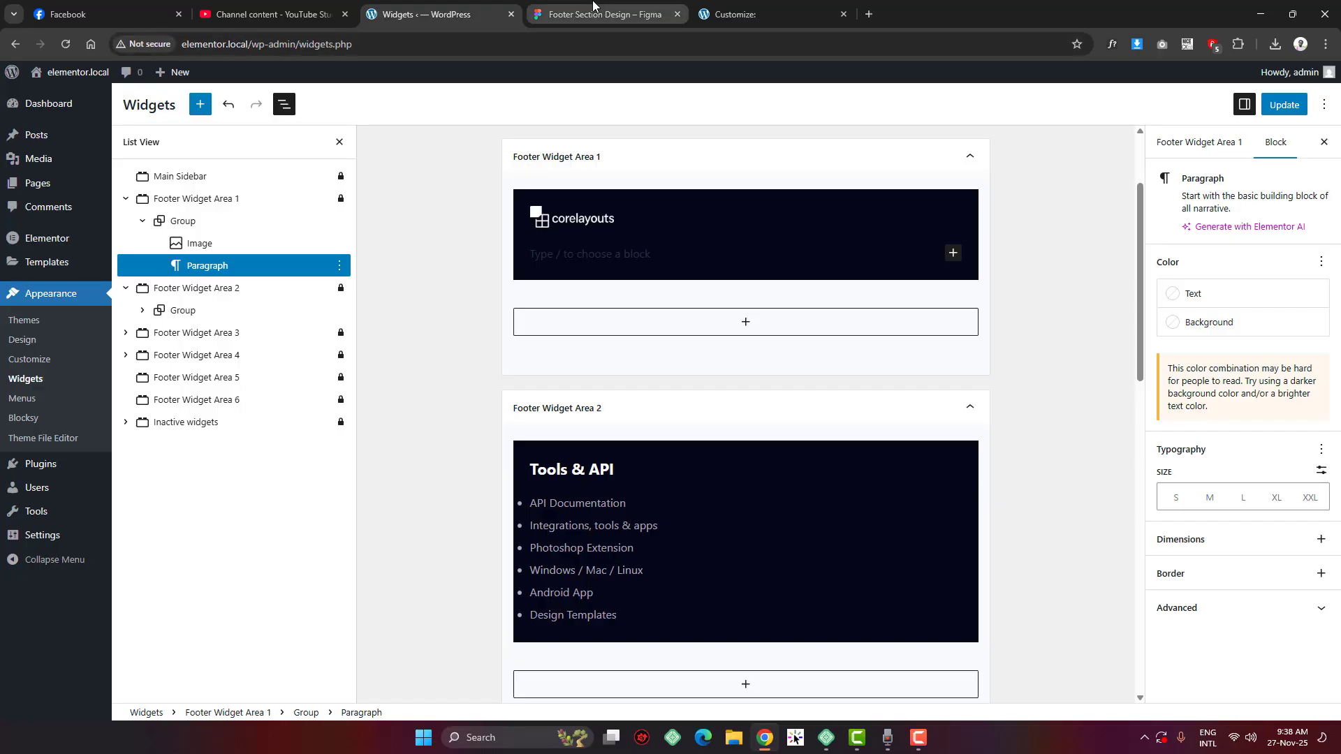
click(599, 14)
click(352, 220)
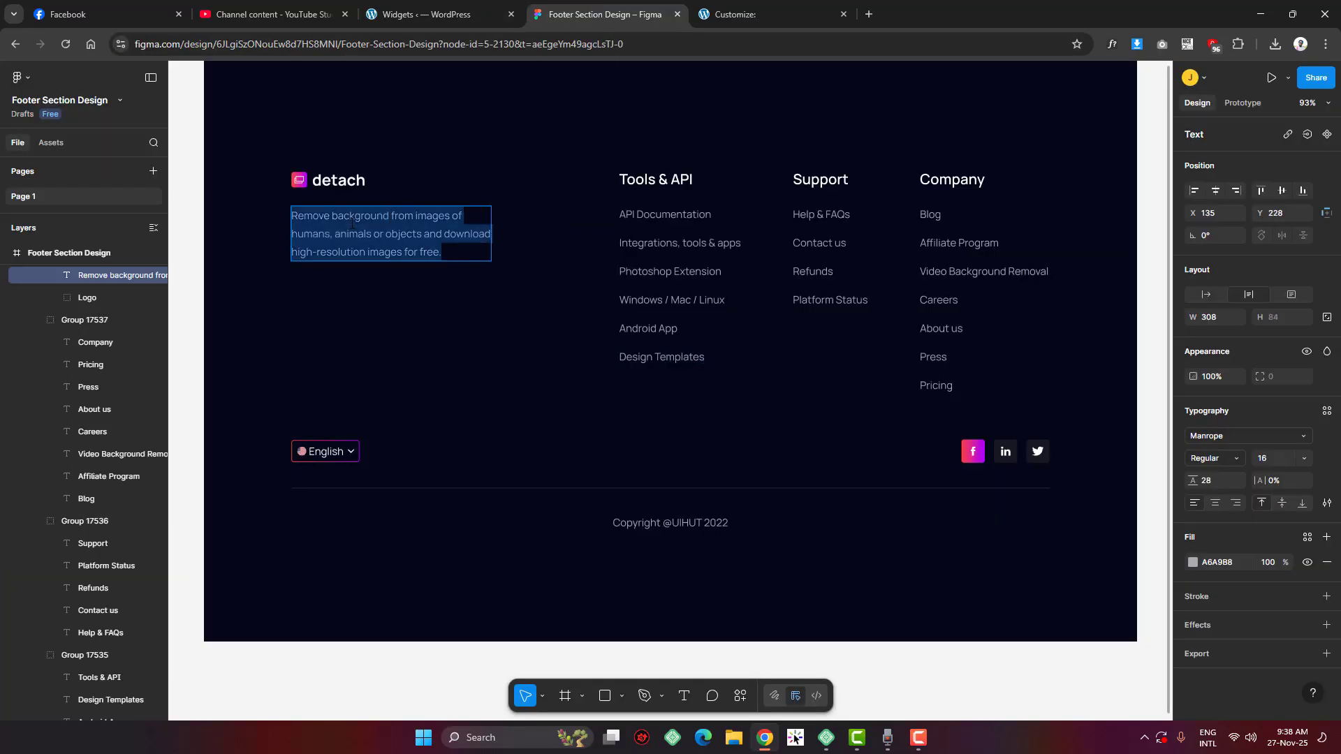
click(437, 23)
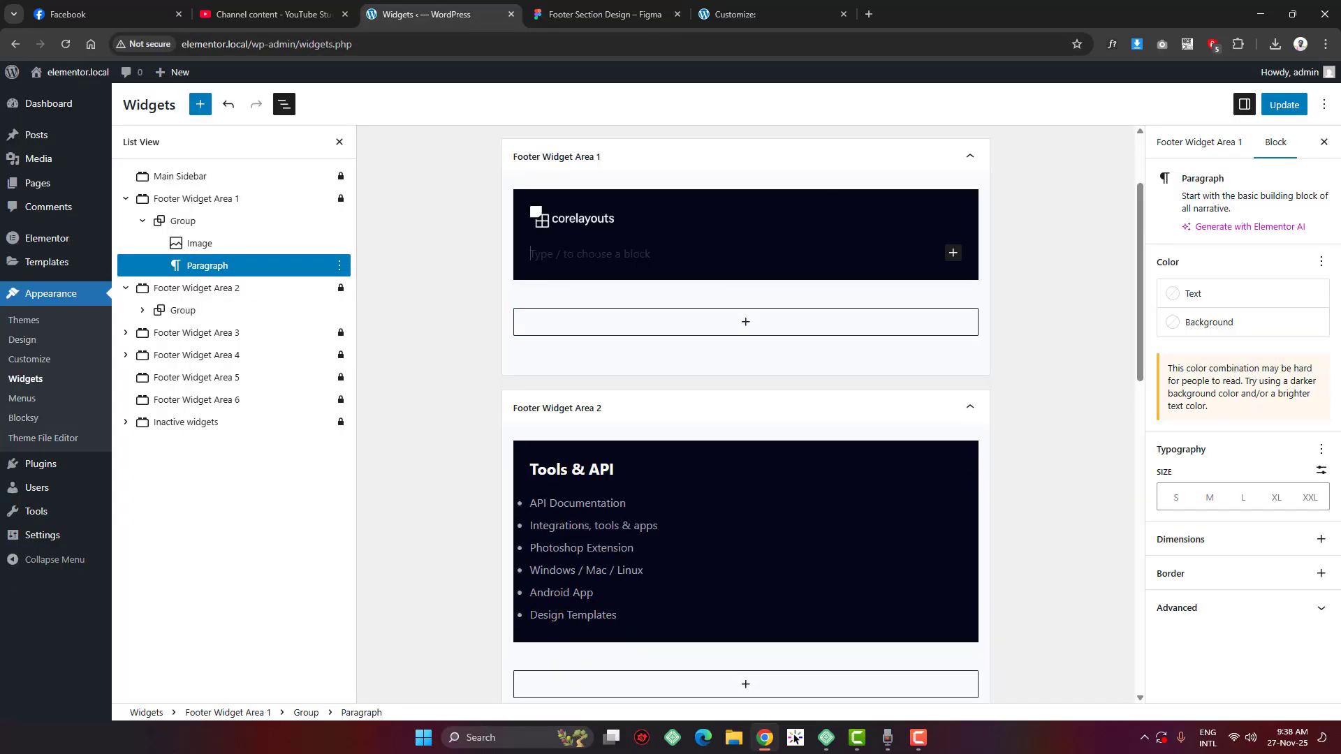
key(ctrl+v)
Set the description paragraph's text color to the Figma fill A6A9B8 and save the widgets
click(599, 14)
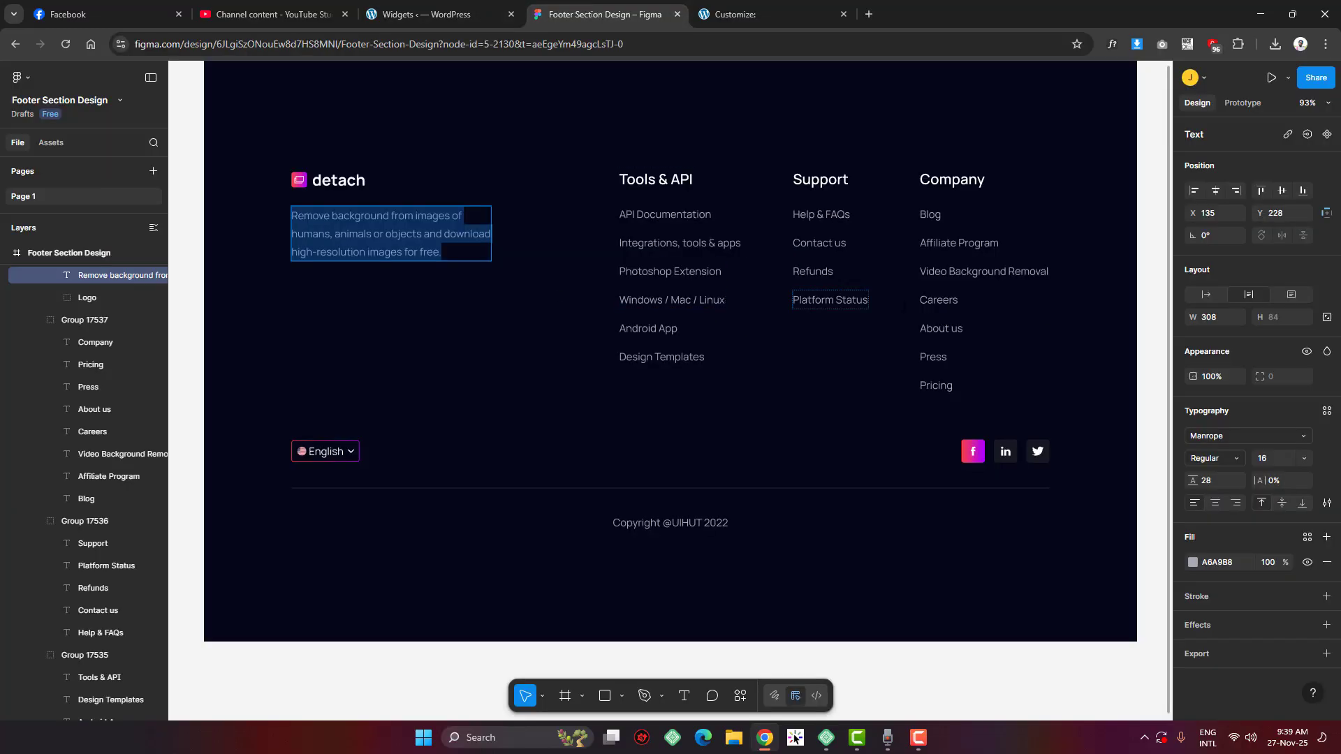
click(1221, 562)
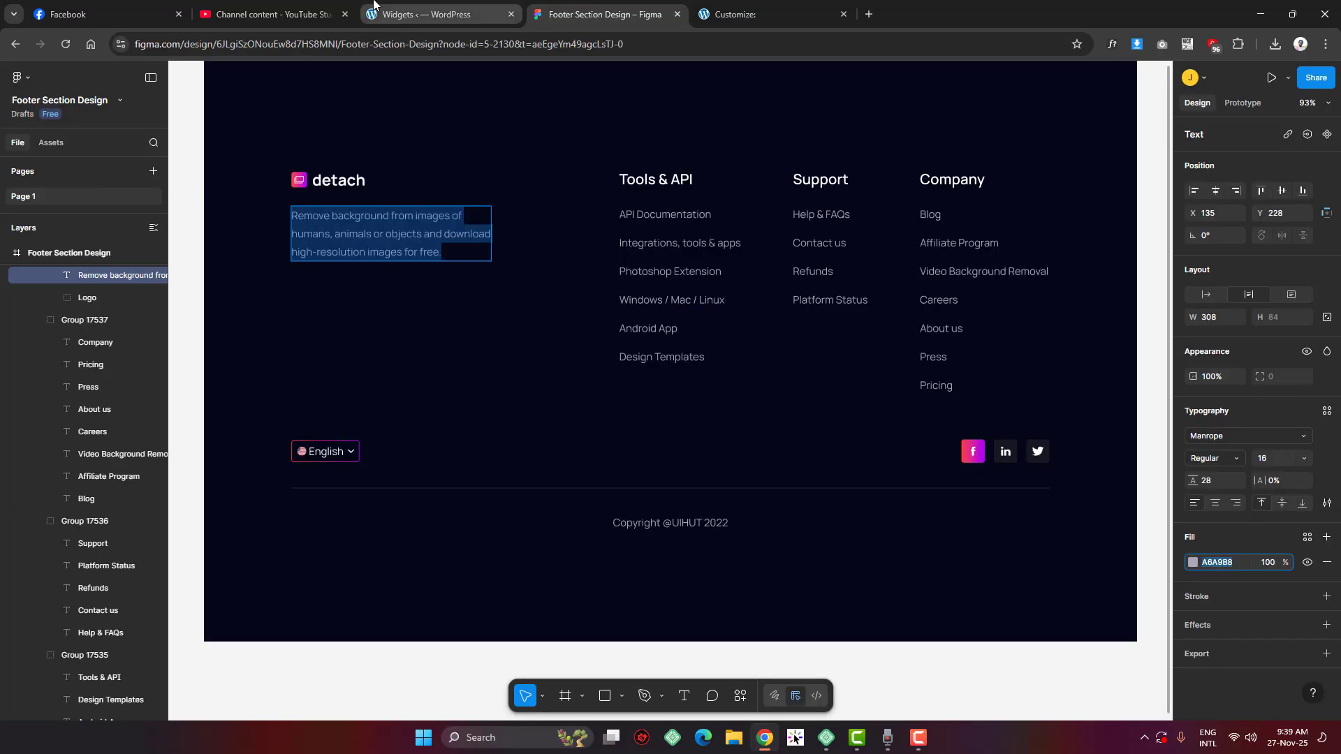
click(437, 14)
click(1192, 292)
click(1041, 314)
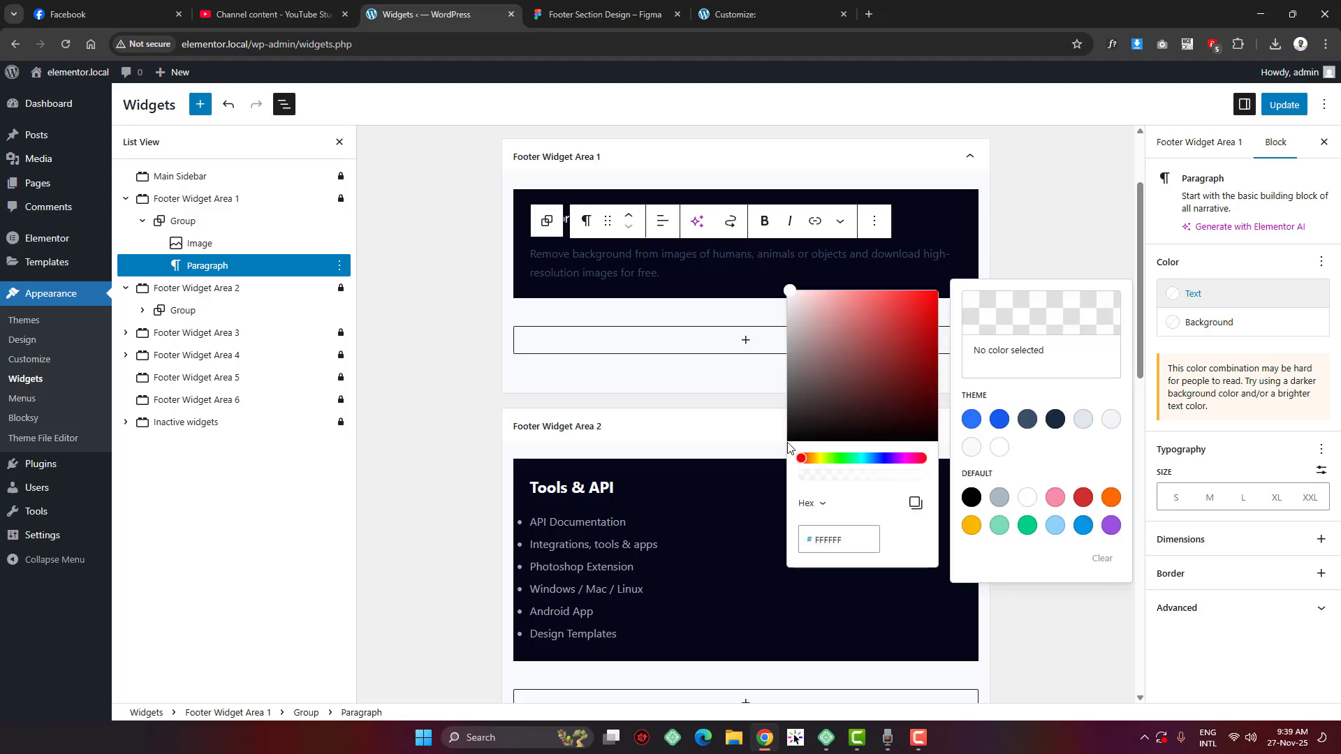
click(830, 543)
key(Return)
click(689, 298)
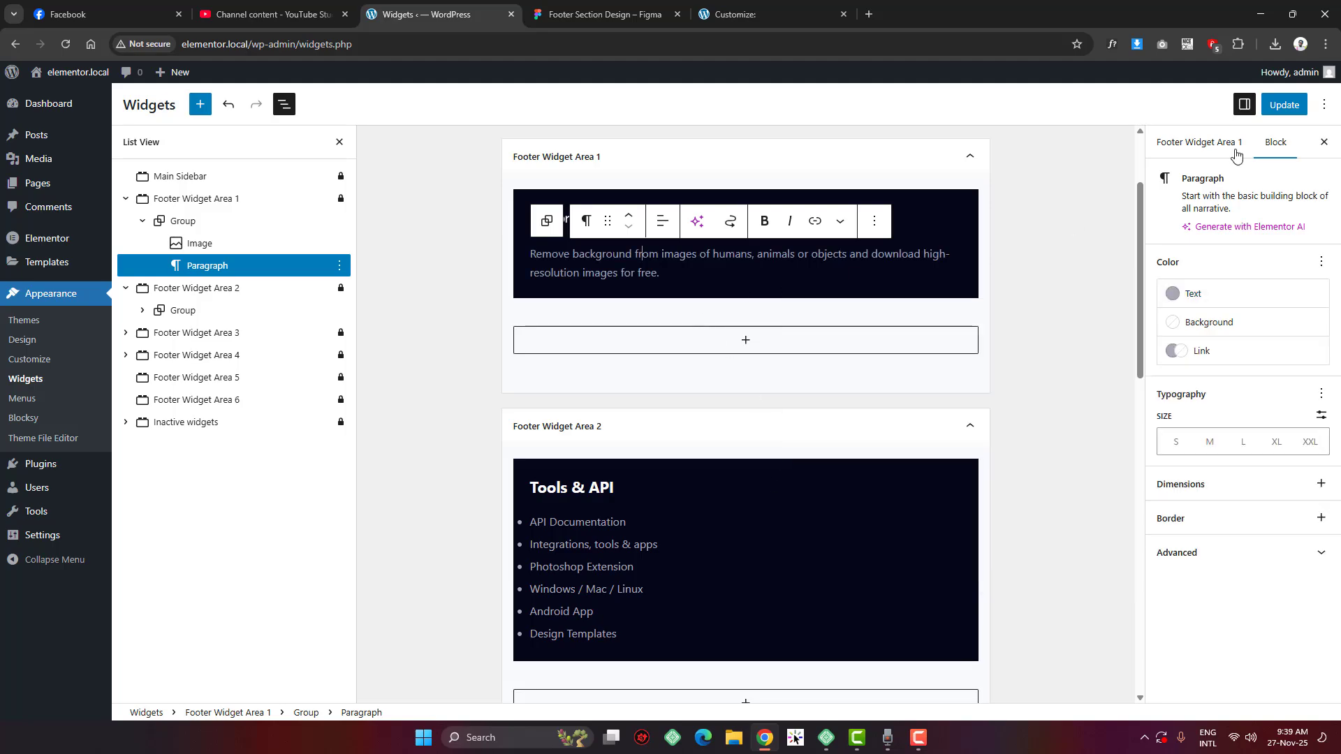
click(1284, 105)
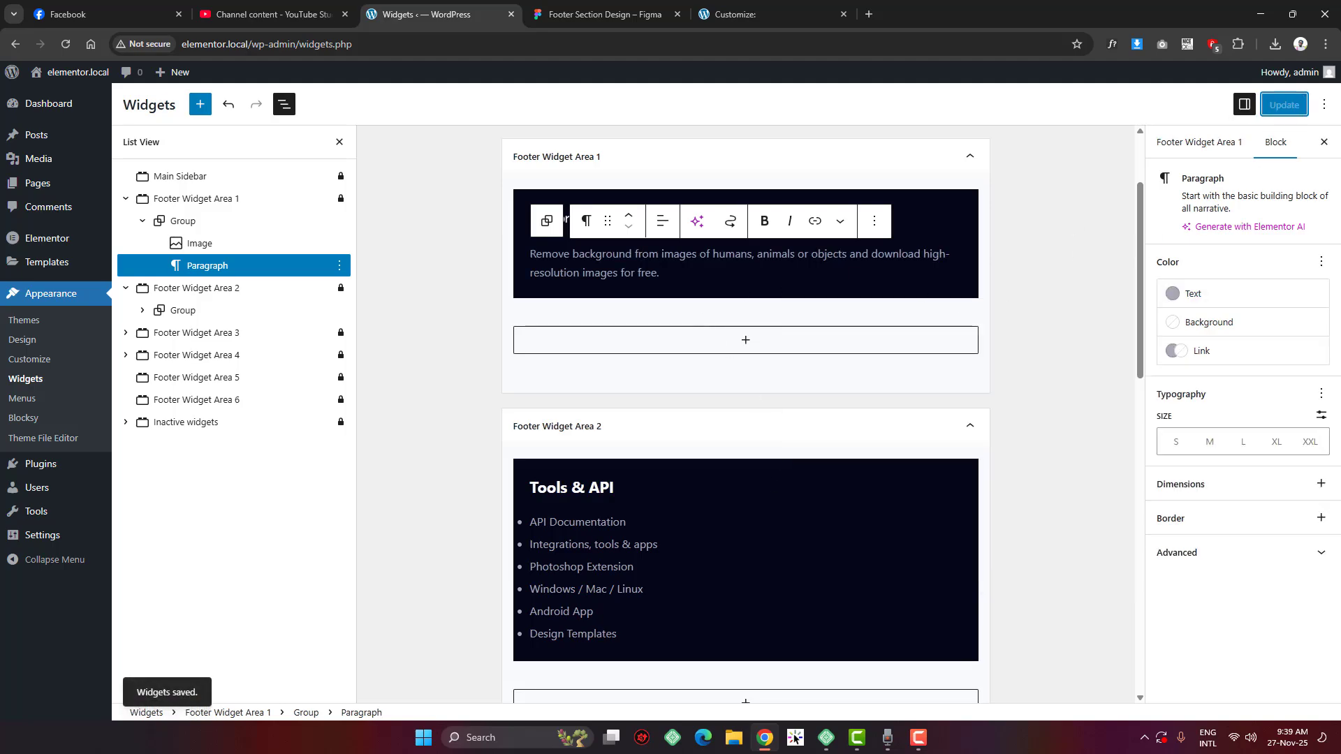
Publish the pending Customizer changes and reload the page to preview the four footer widget areas
click(737, 14)
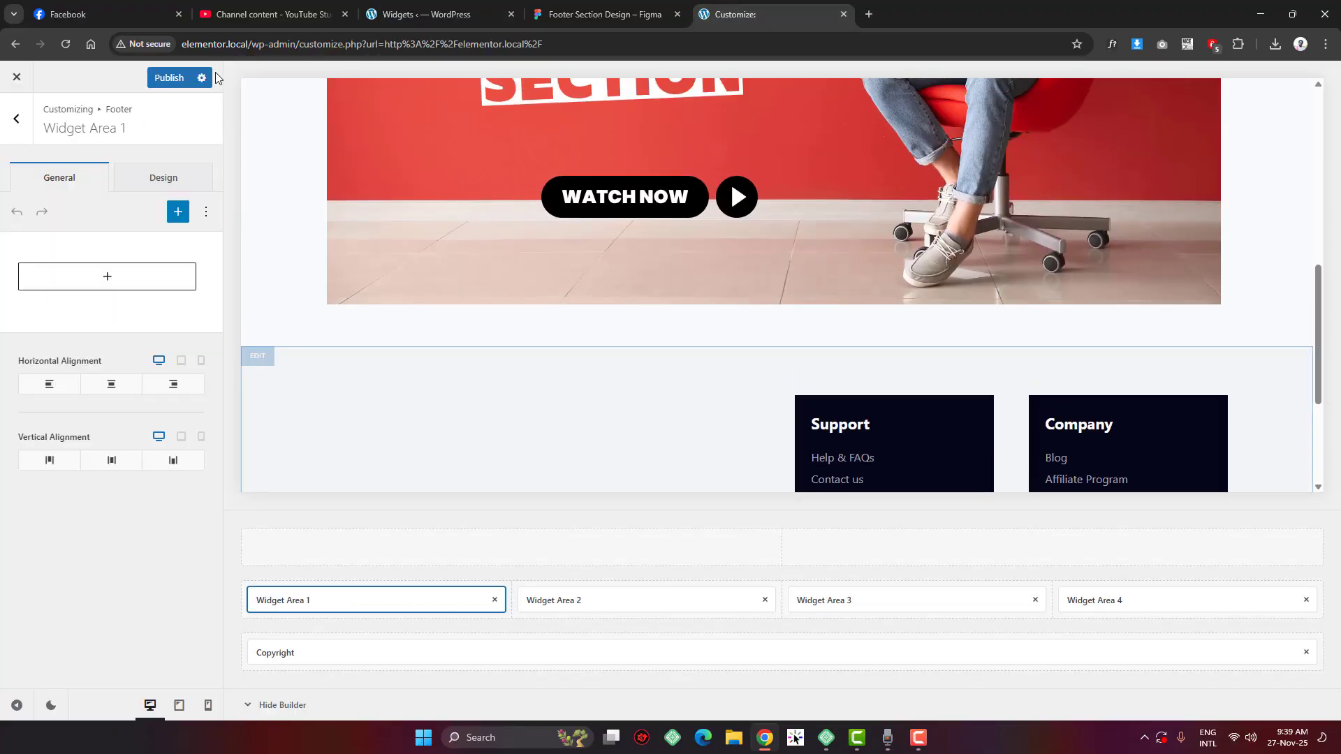
click(171, 78)
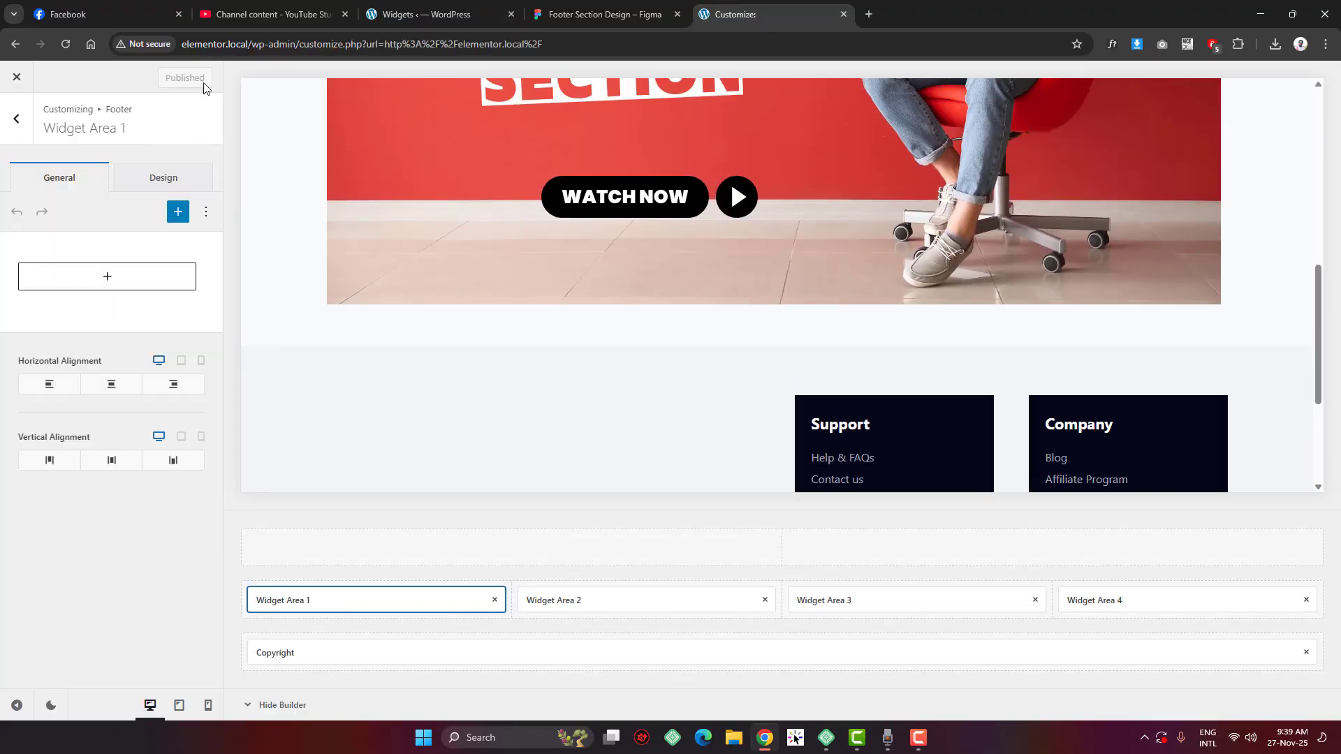
click(68, 49)
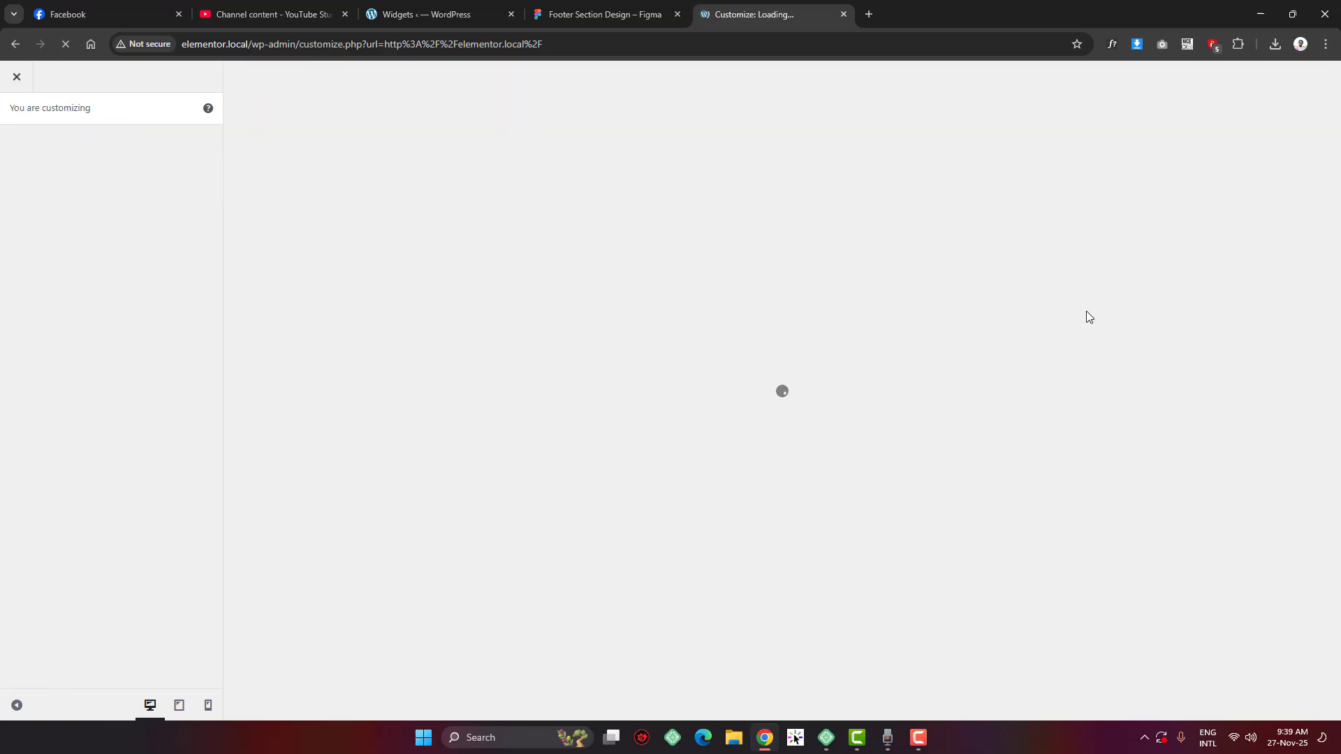
scroll(1086, 321, down, 10)
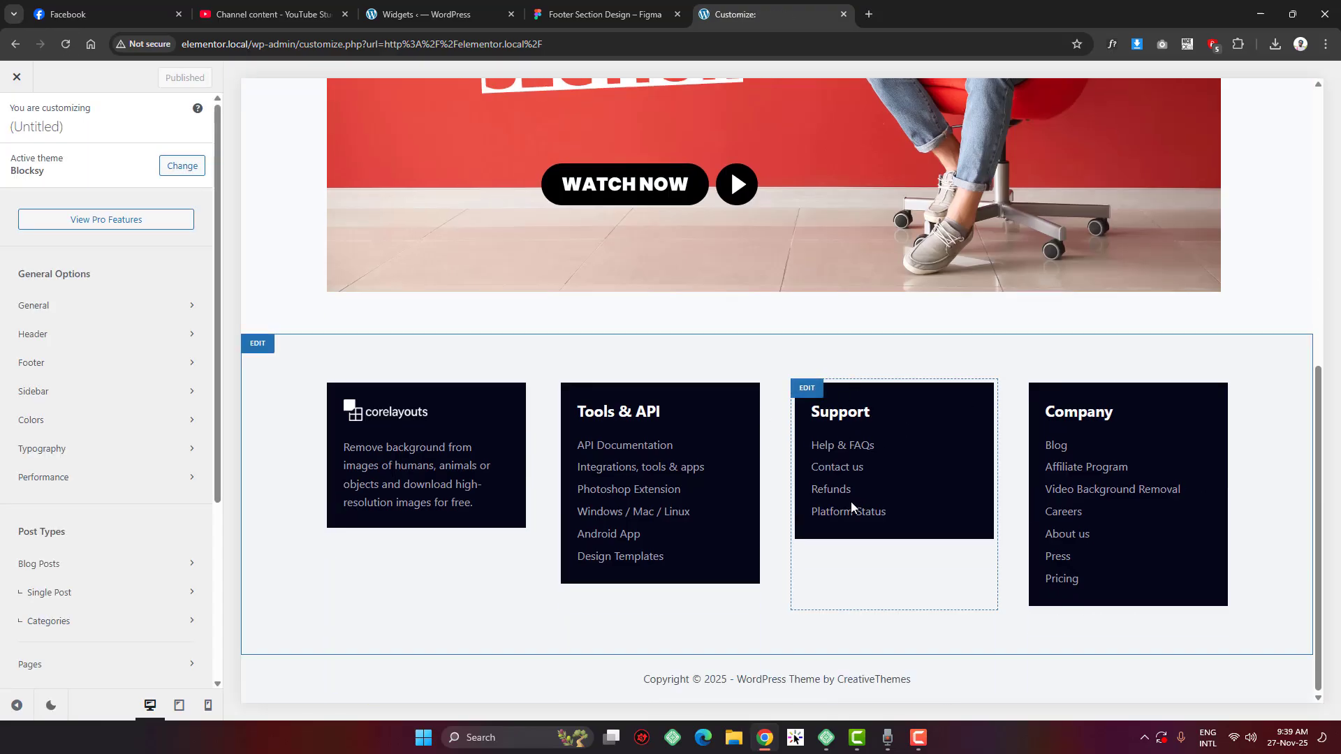
Switch to the Figma design and copy the fill color 050718 of the Footer Section Design frame
click(602, 14)
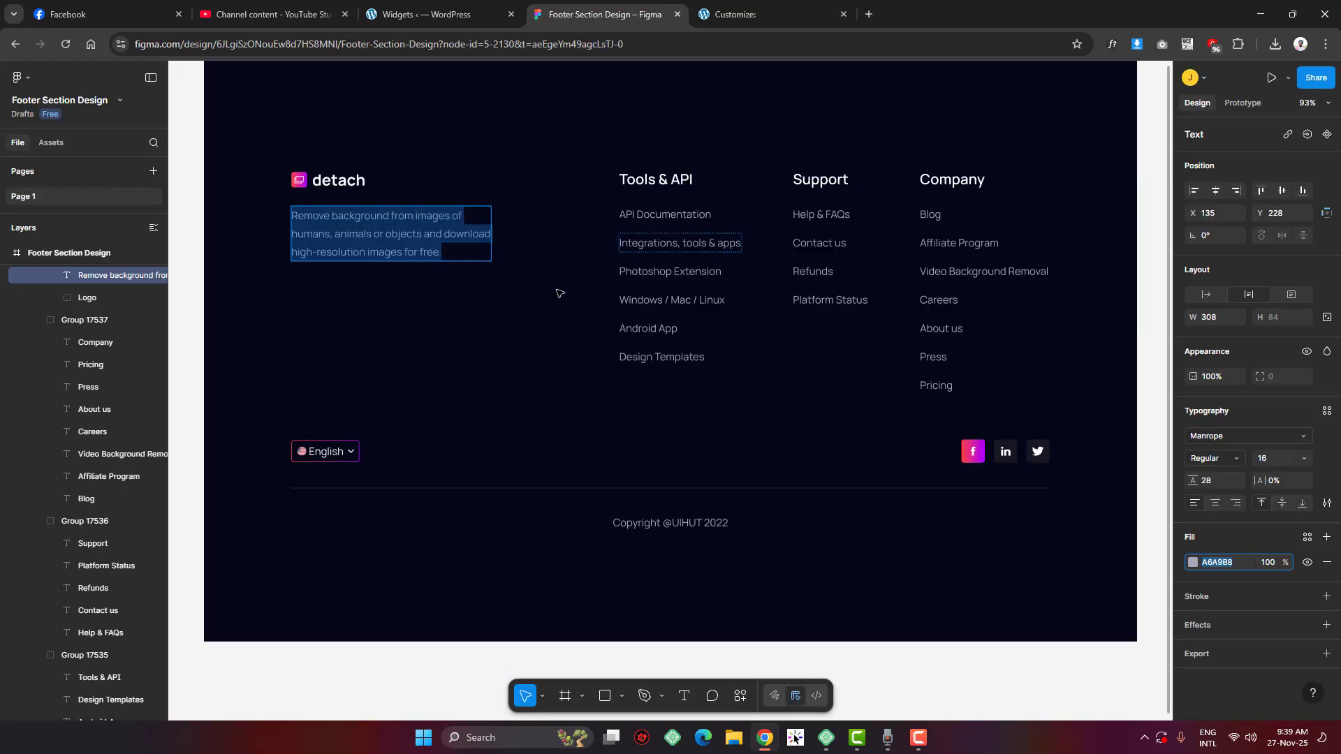
scroll(485, 422, up, 1)
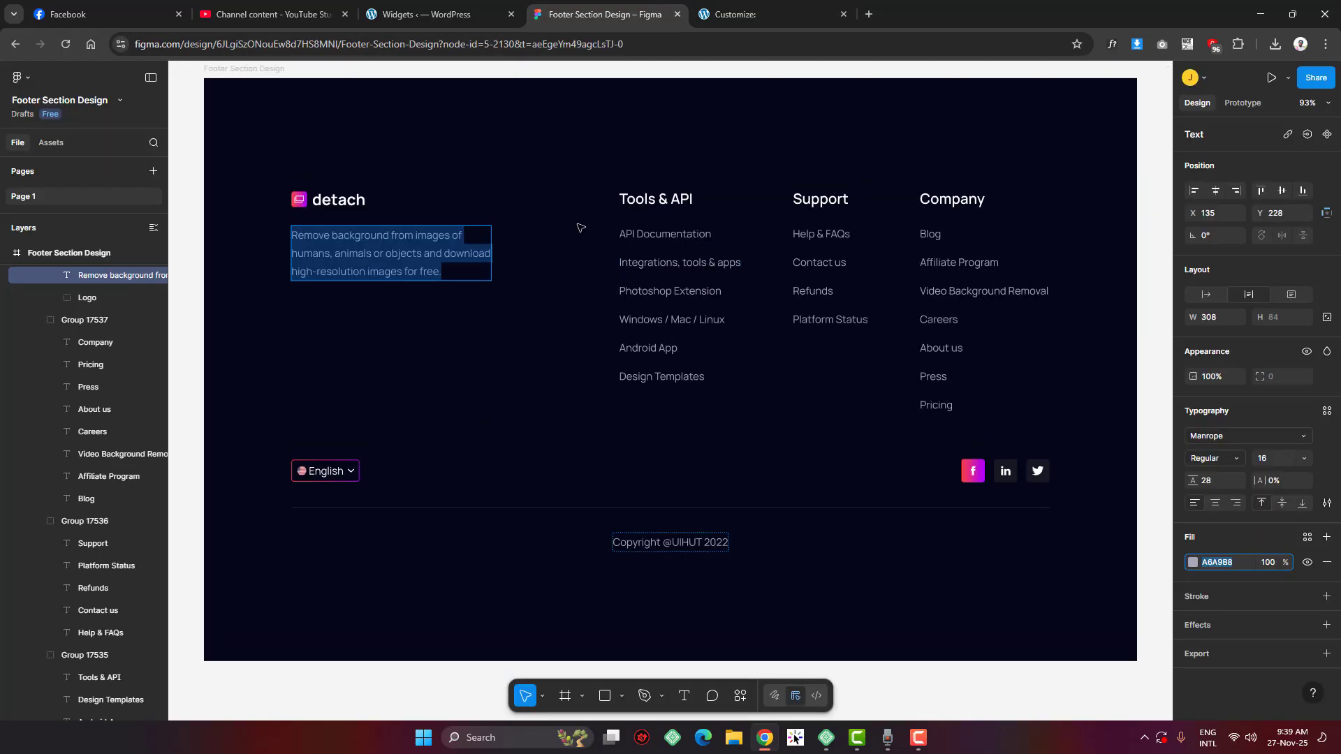
scroll(580, 228, up, 1)
key(Escape)
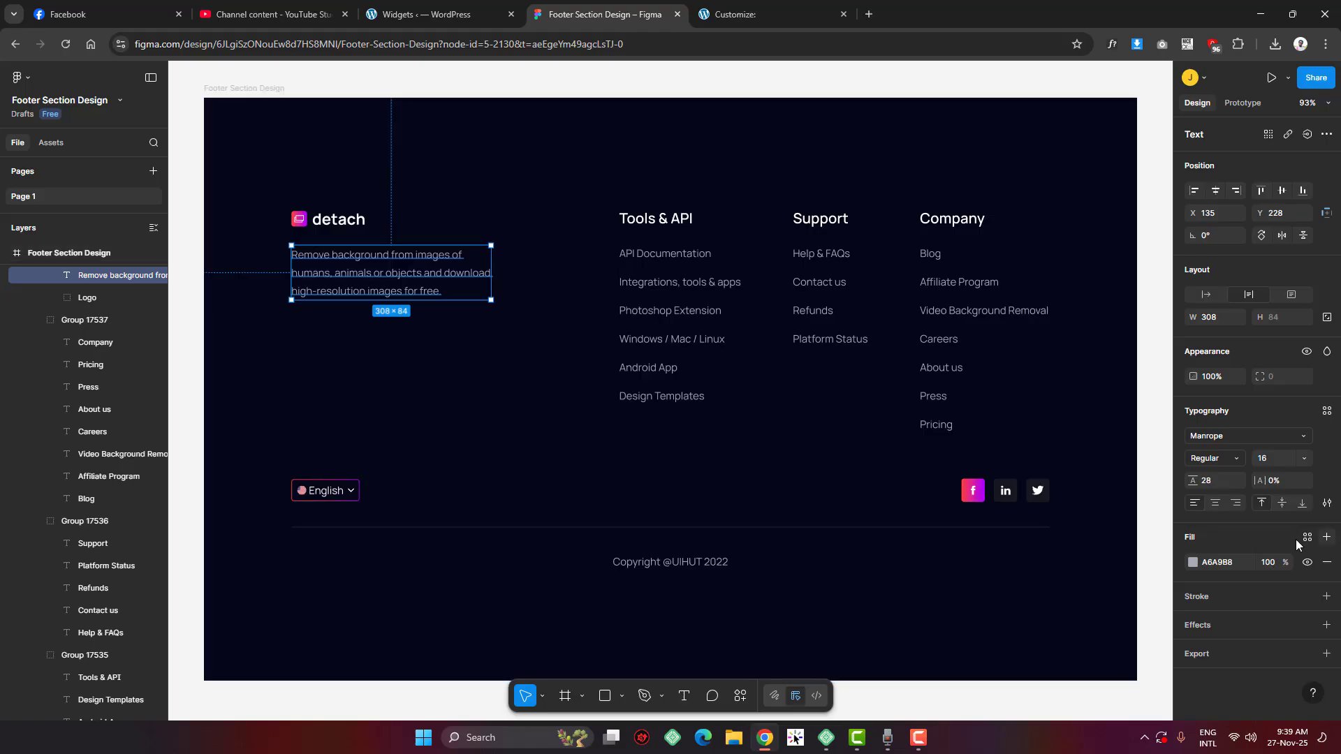
click(523, 160)
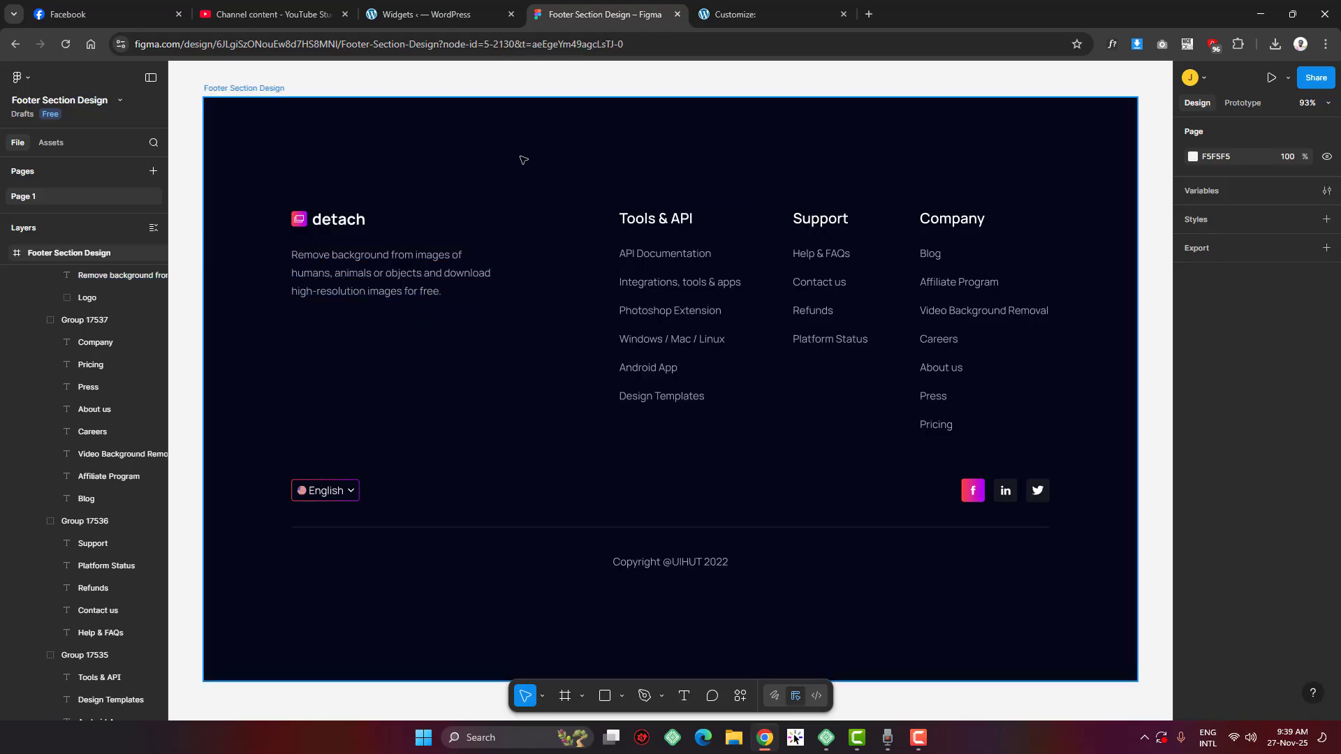
click(523, 157)
click(1221, 486)
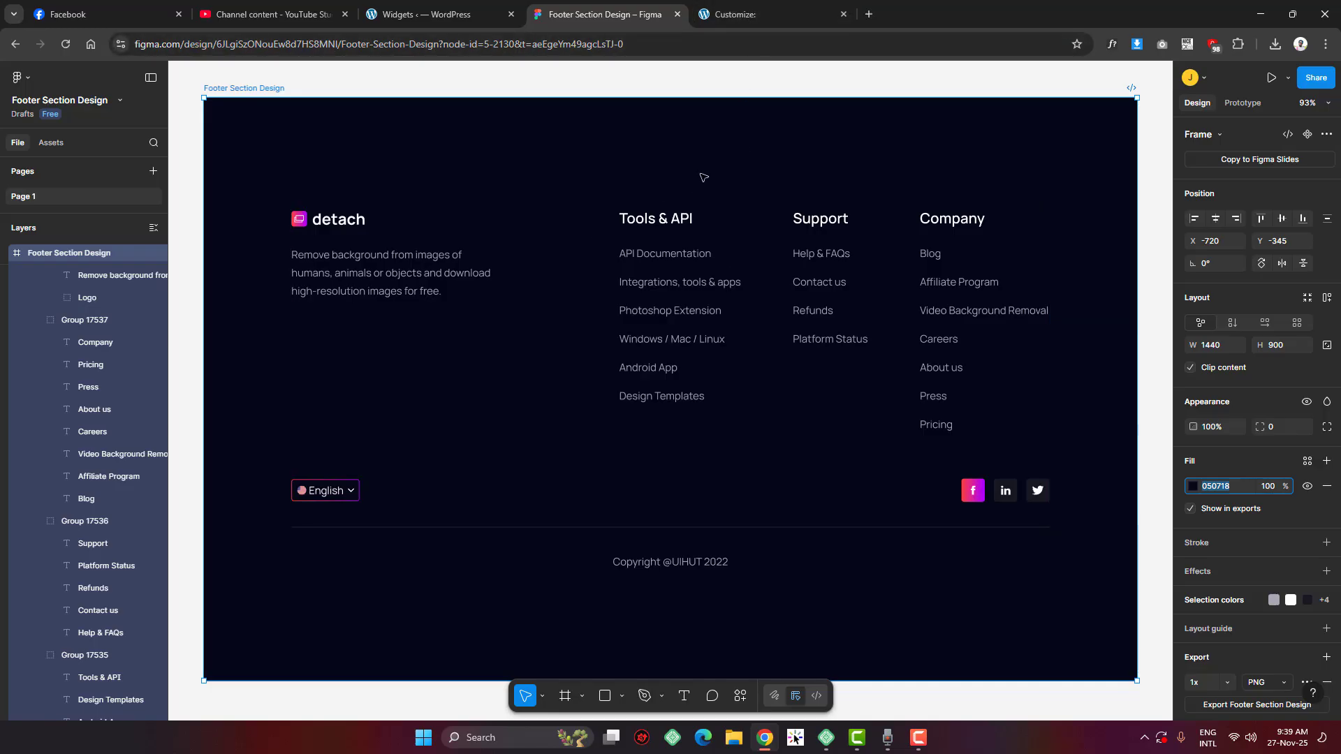
Switch to the Customizer and set the footer's Middle Row background color to #050718
click(738, 15)
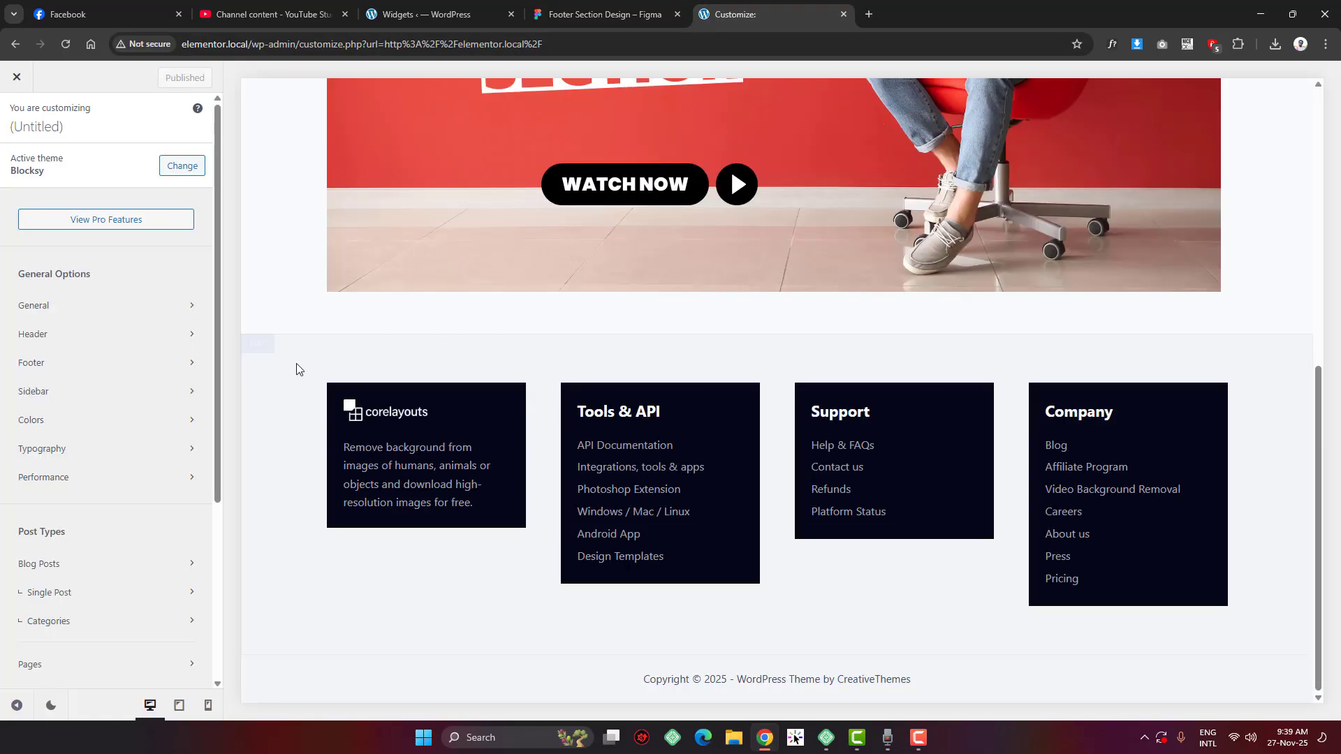
click(256, 345)
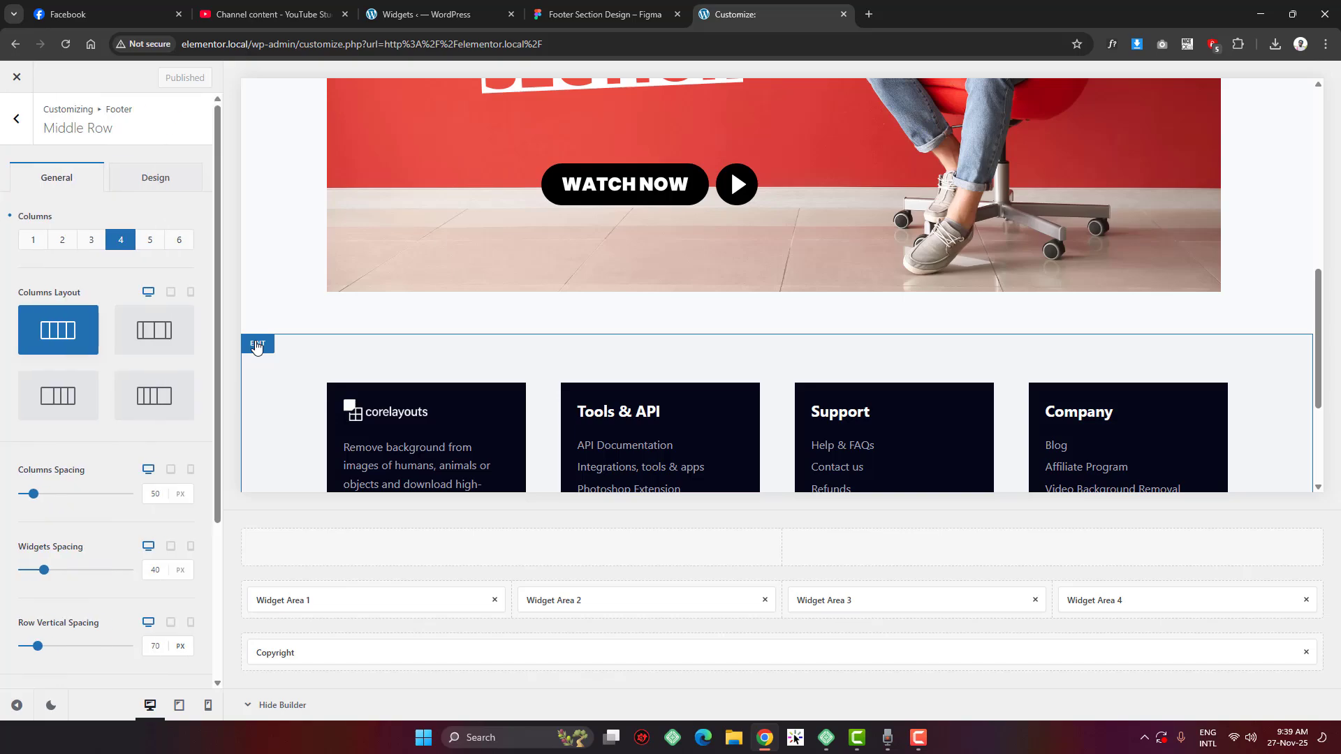
scroll(489, 344, down, 3)
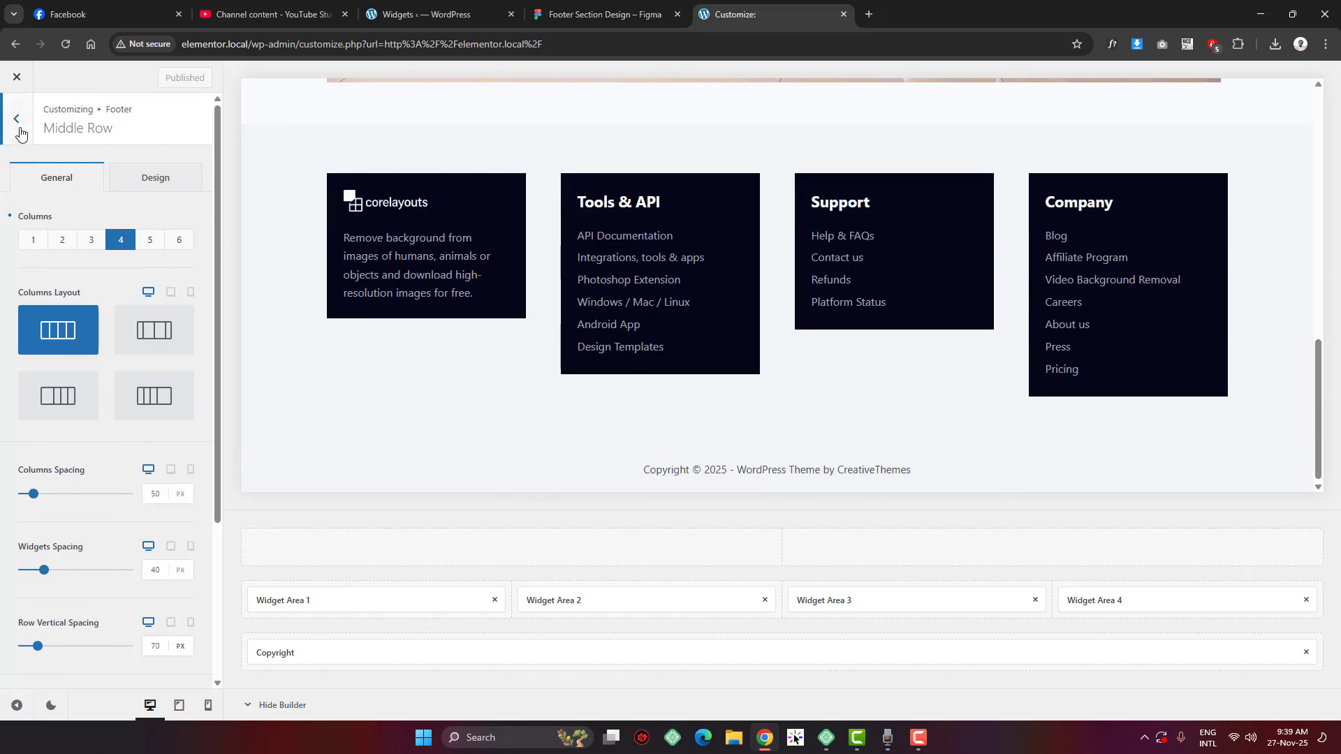
click(147, 183)
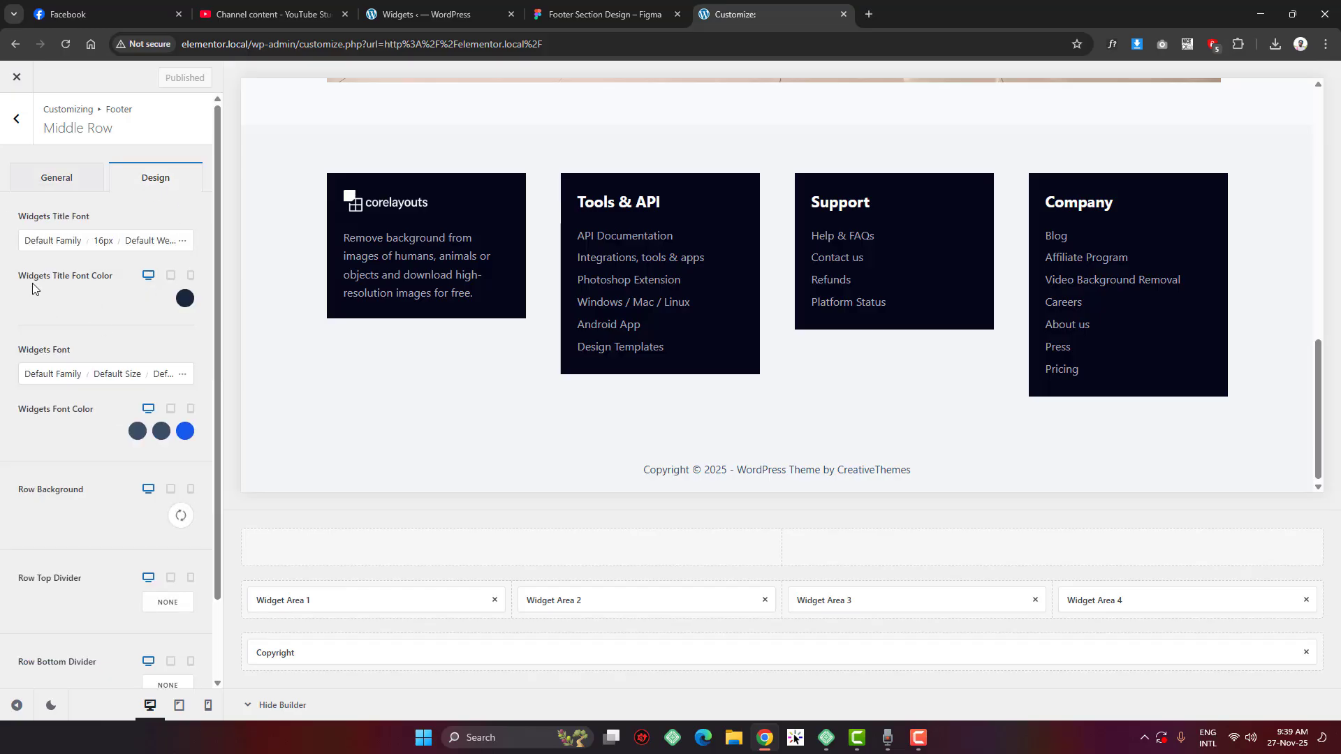
scroll(55, 468, down, 1)
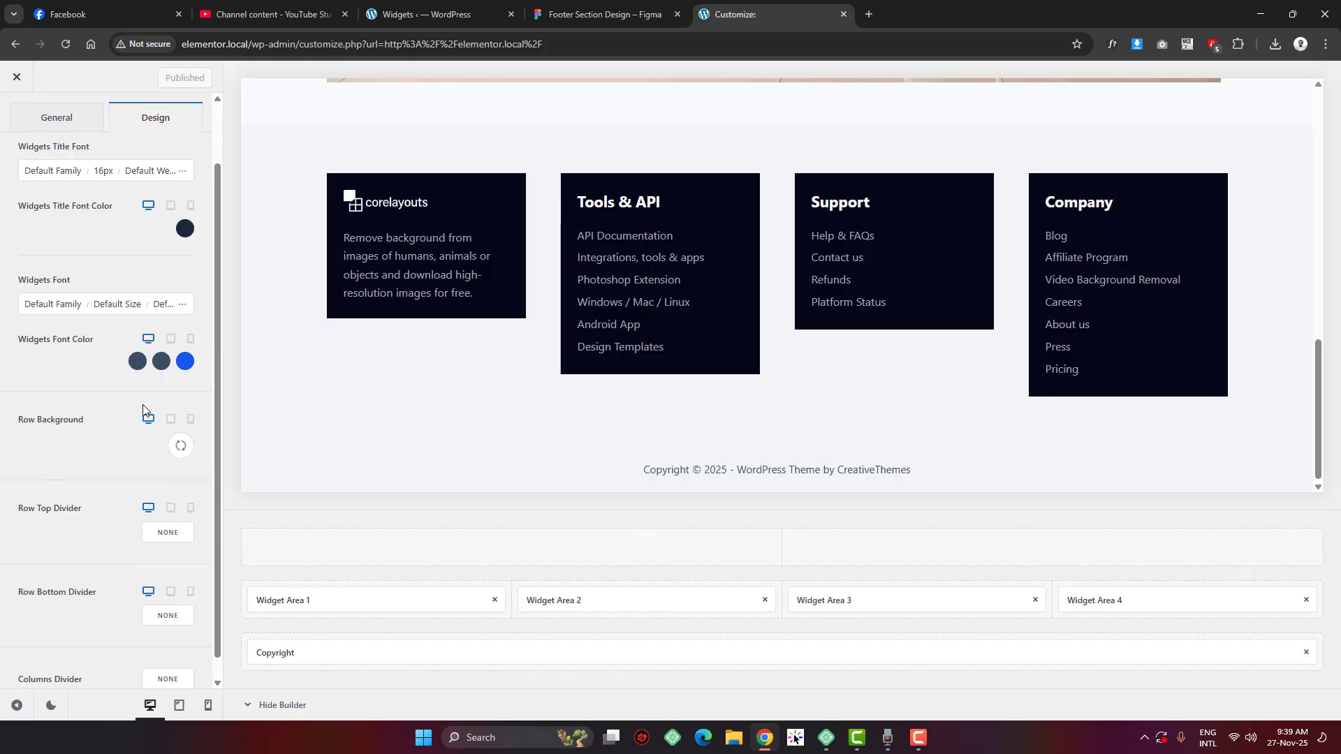
click(181, 445)
click(188, 193)
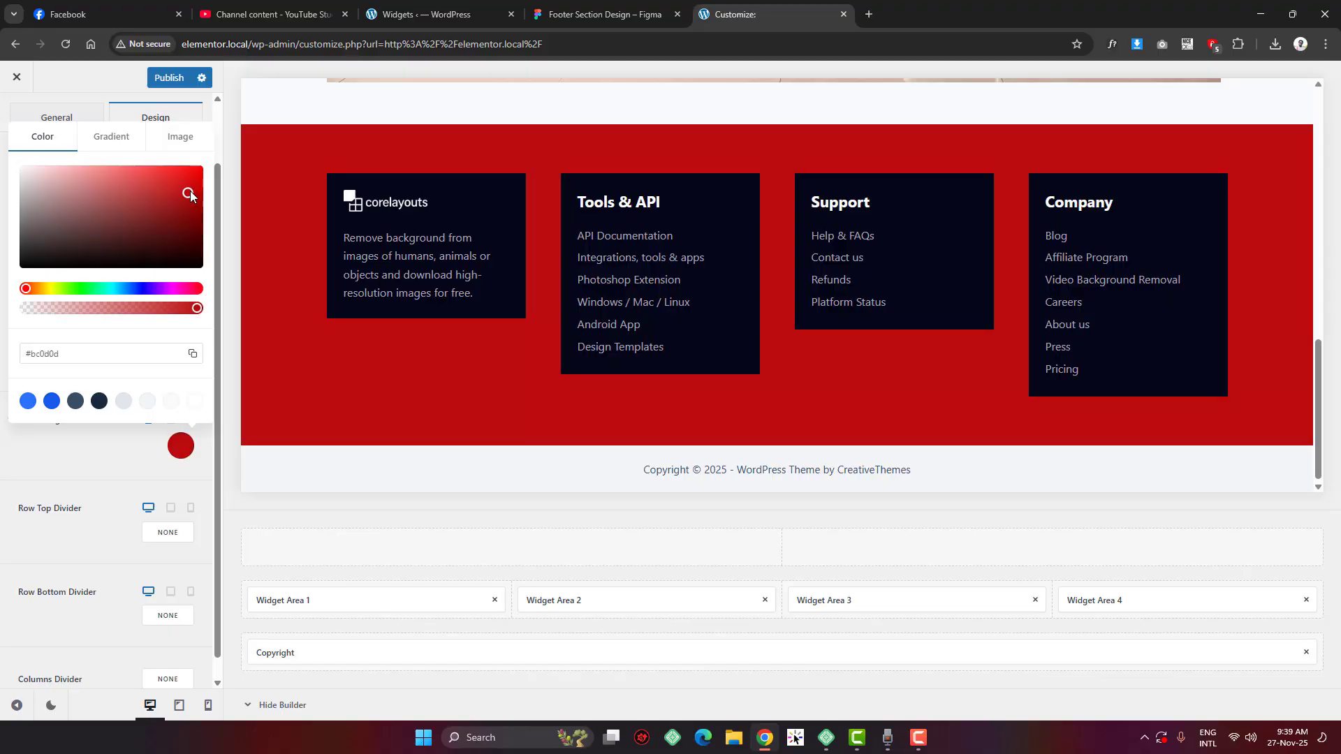
drag(189, 193, 120, 202)
drag(97, 353, 2, 364)
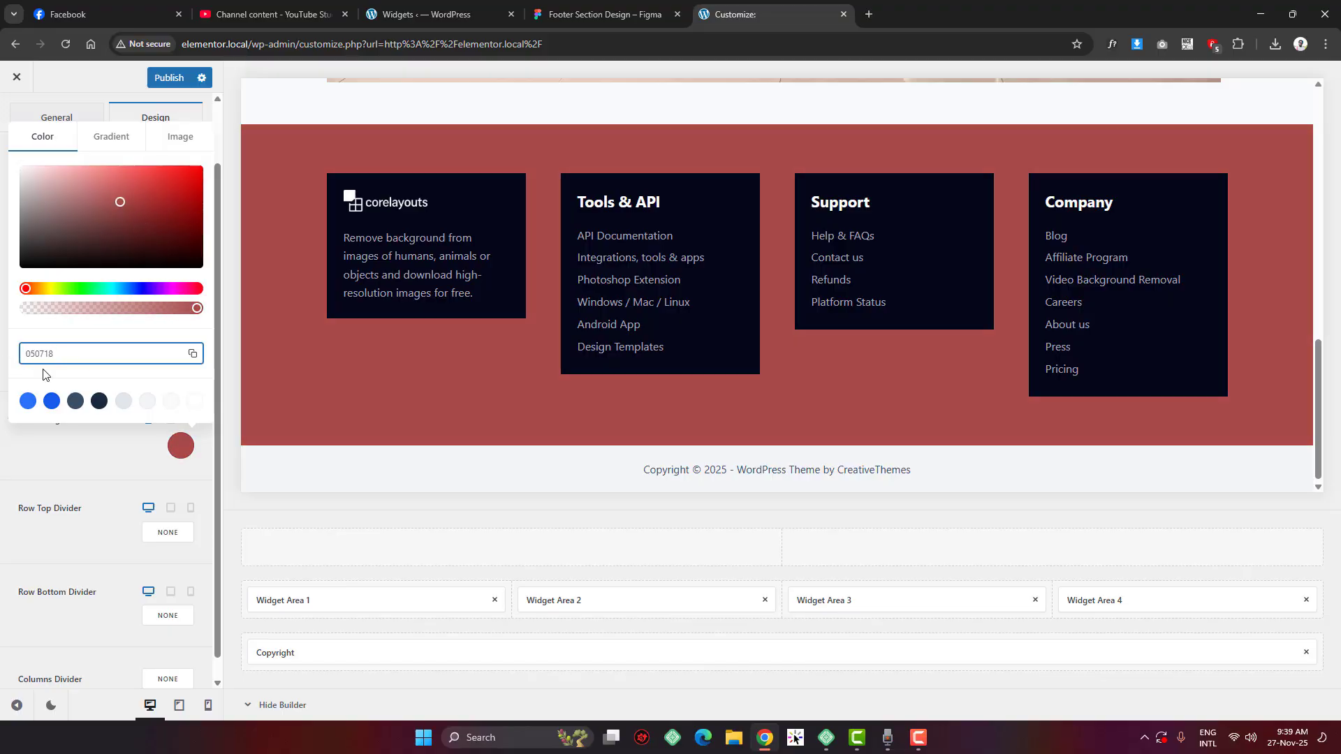
scroll(789, 328, up, 2)
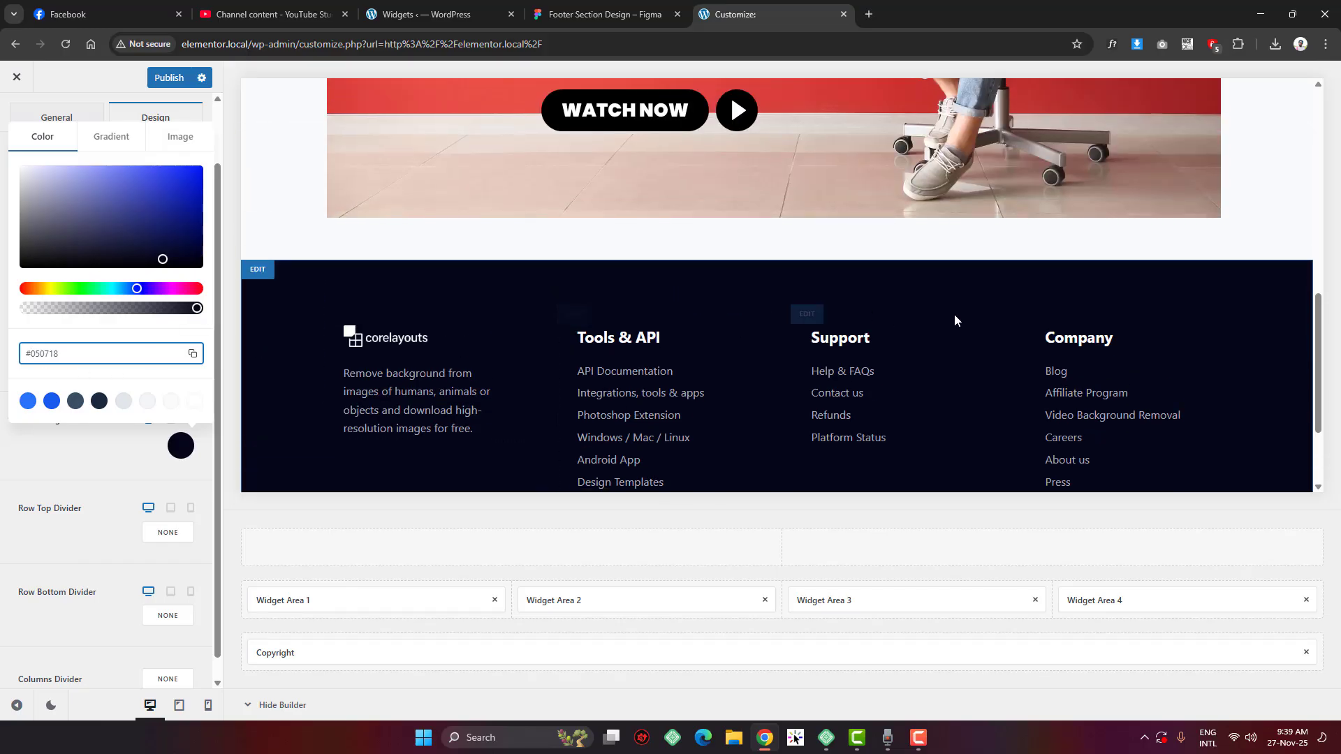
scroll(954, 320, down, 2)
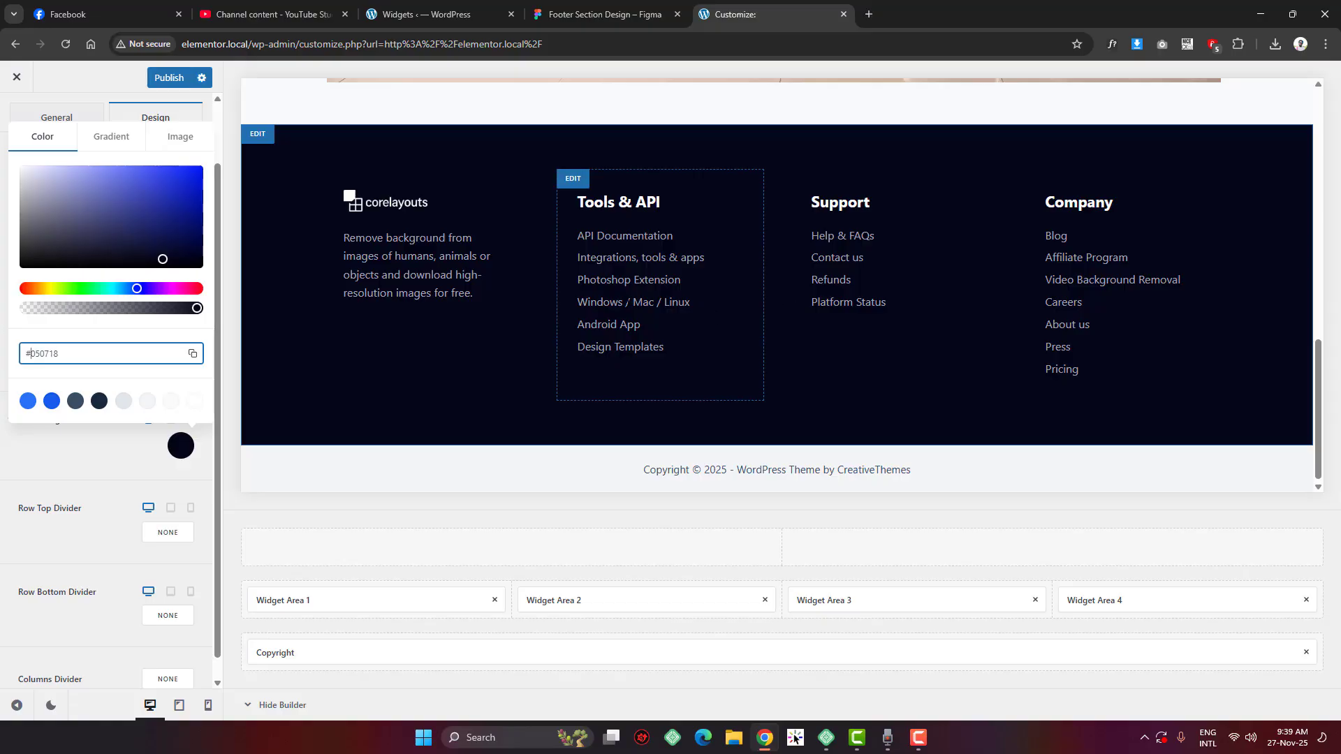
scroll(803, 349, up, 1)
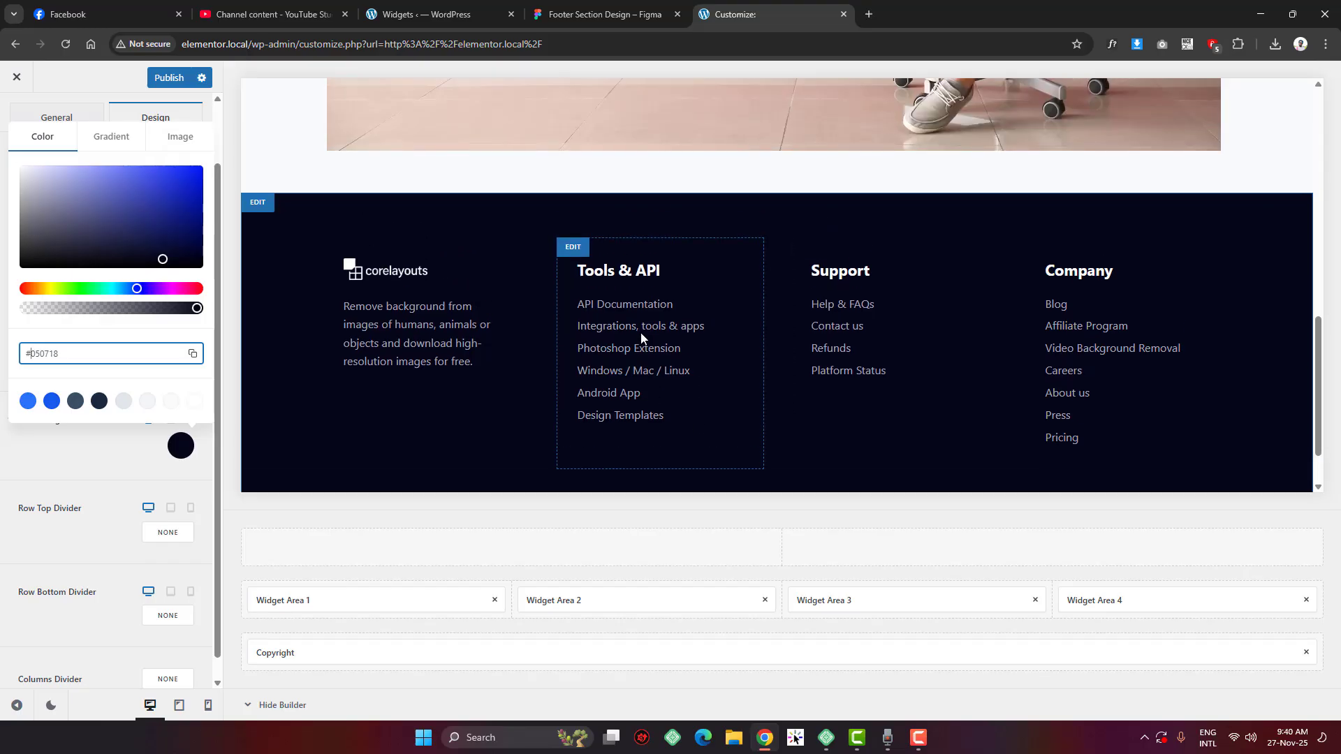
scroll(912, 291, down, 1)
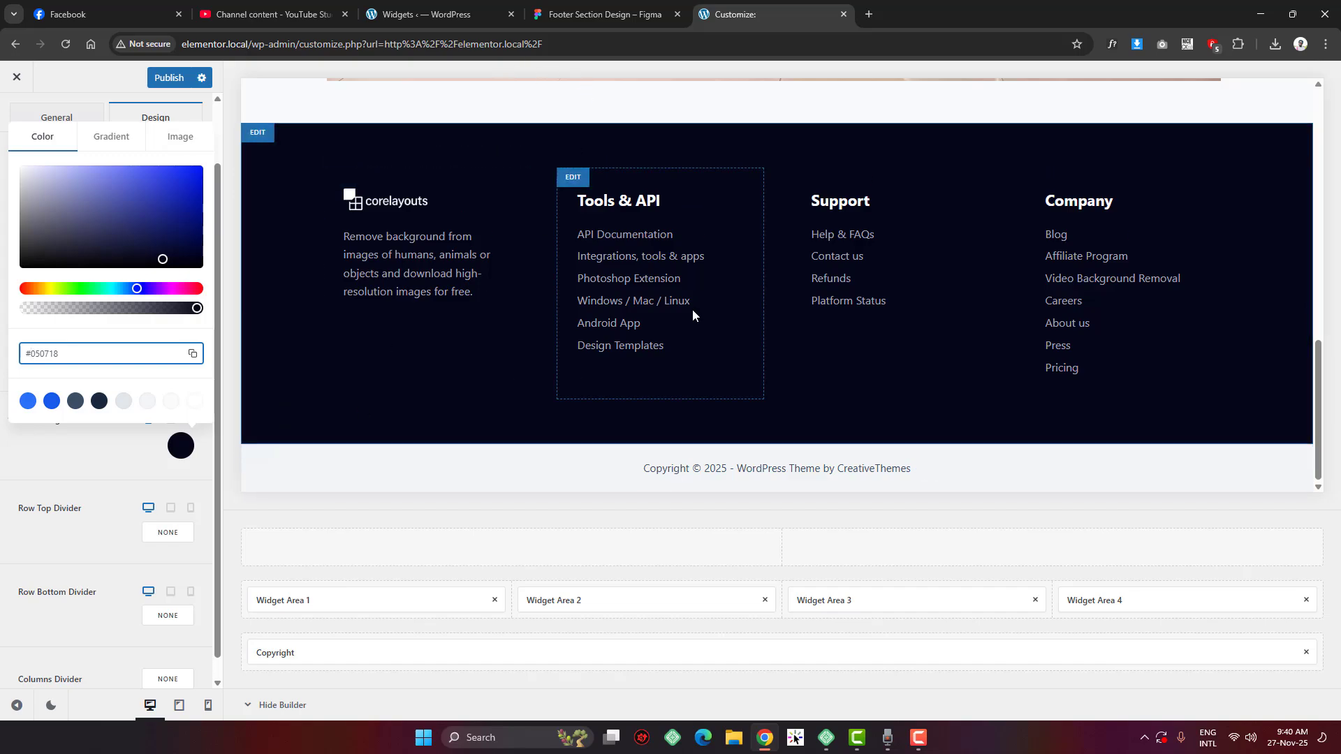
Switch to the Figma design and copy the fill color 171820 of the divider line above the copyright text
click(600, 14)
scroll(523, 464, down, 2)
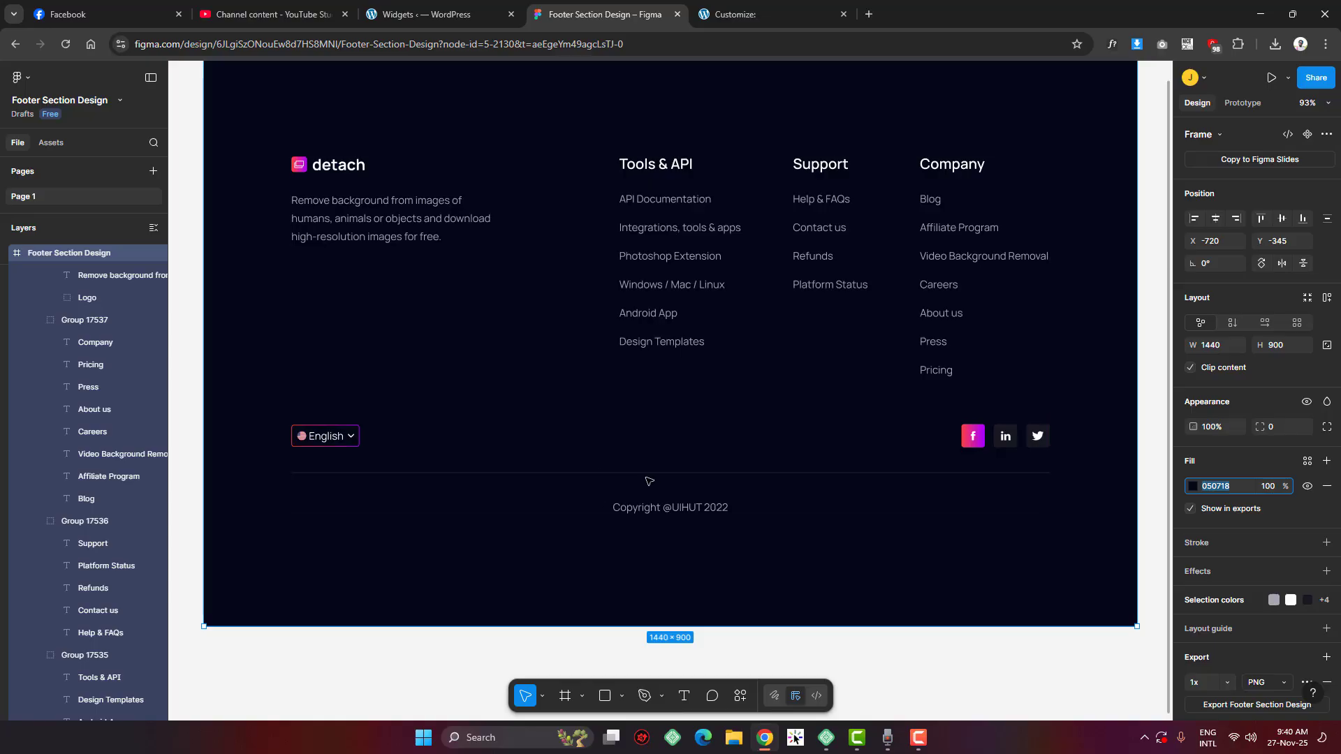
scroll(648, 480, up, 5)
click(741, 463)
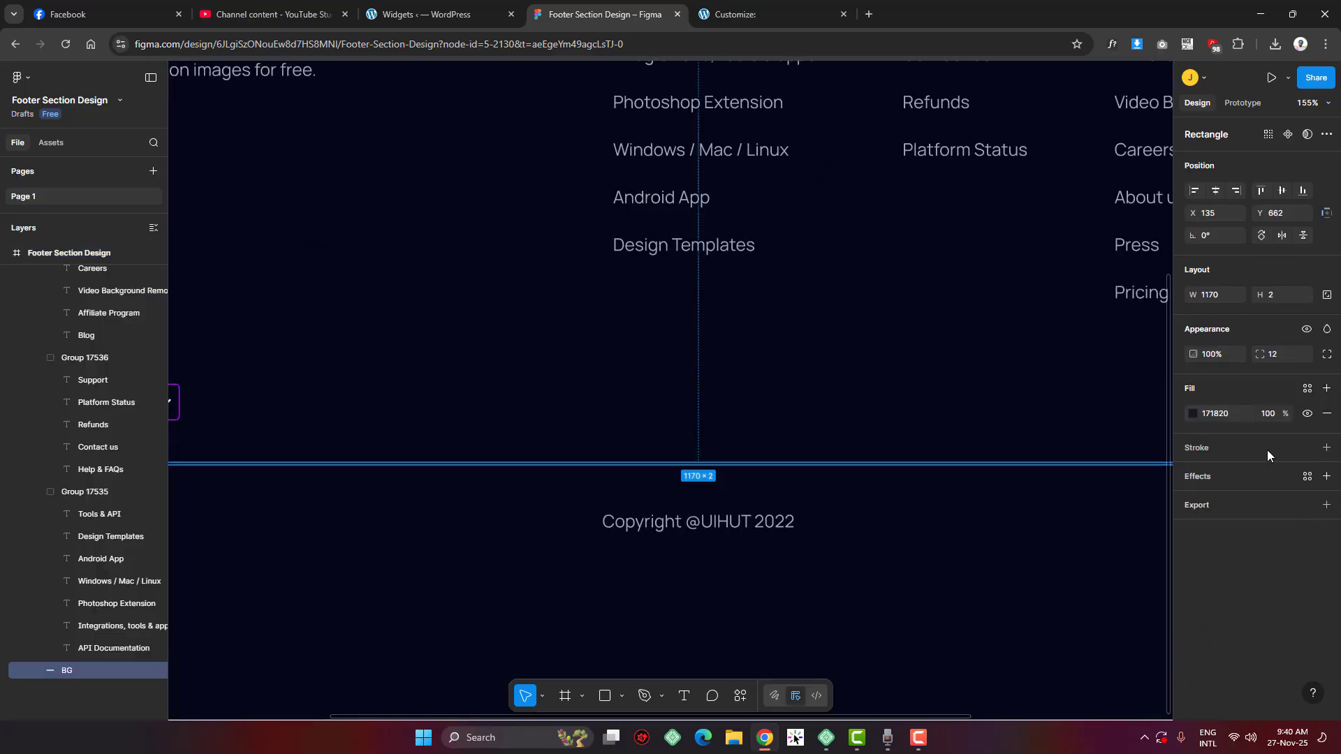
click(1215, 414)
click(817, 467)
click(1225, 416)
Close the WordPress Widgets page and open the footer's Bottom Row settings in the Customizer
click(503, 10)
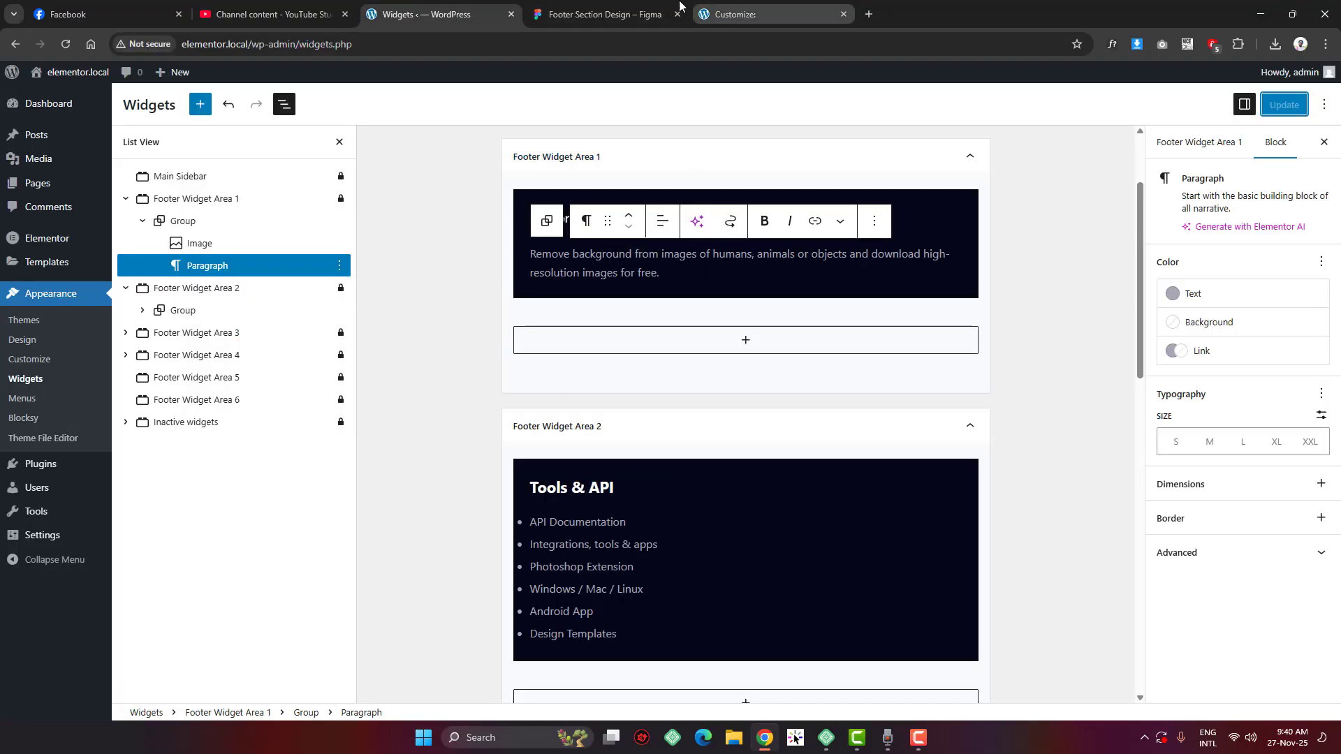
click(510, 16)
click(558, 15)
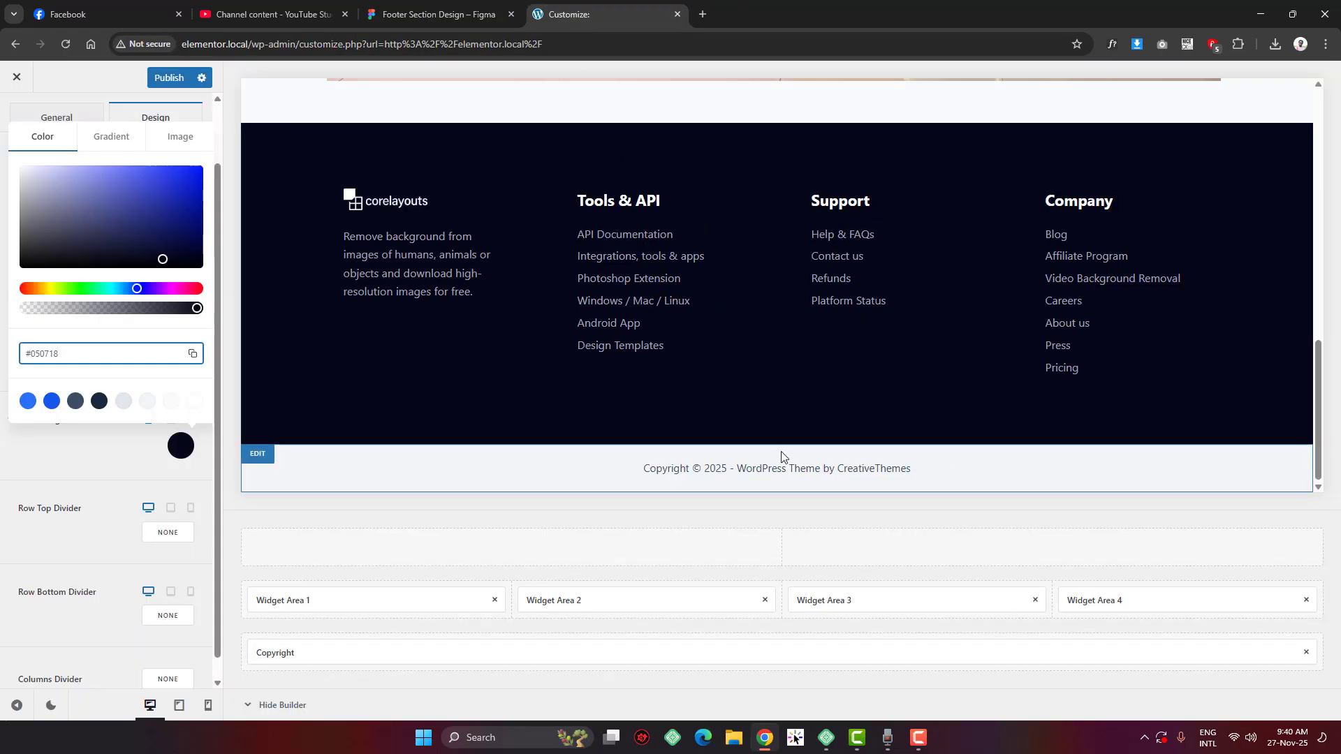
click(258, 454)
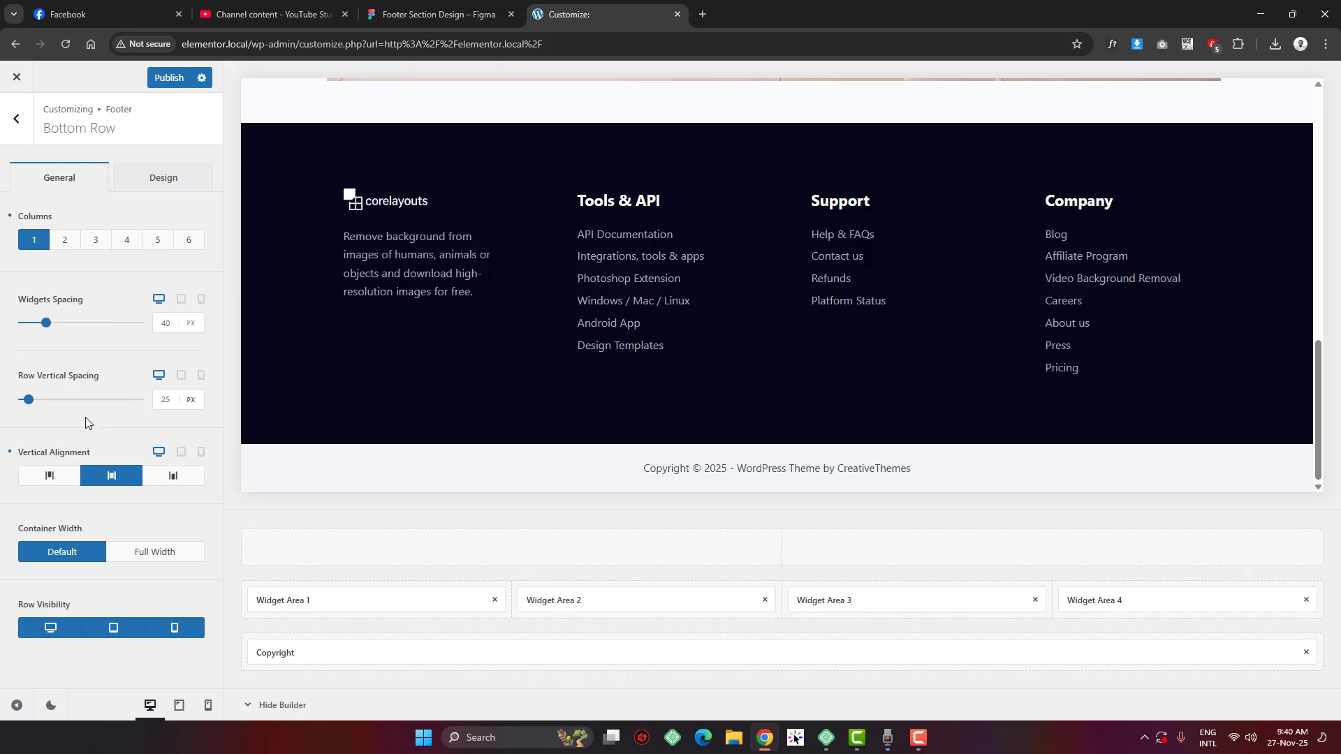
Check the divider line in the Figma design and add a 1 px solid top divider to the Customizer's footer Bottom Row
click(455, 14)
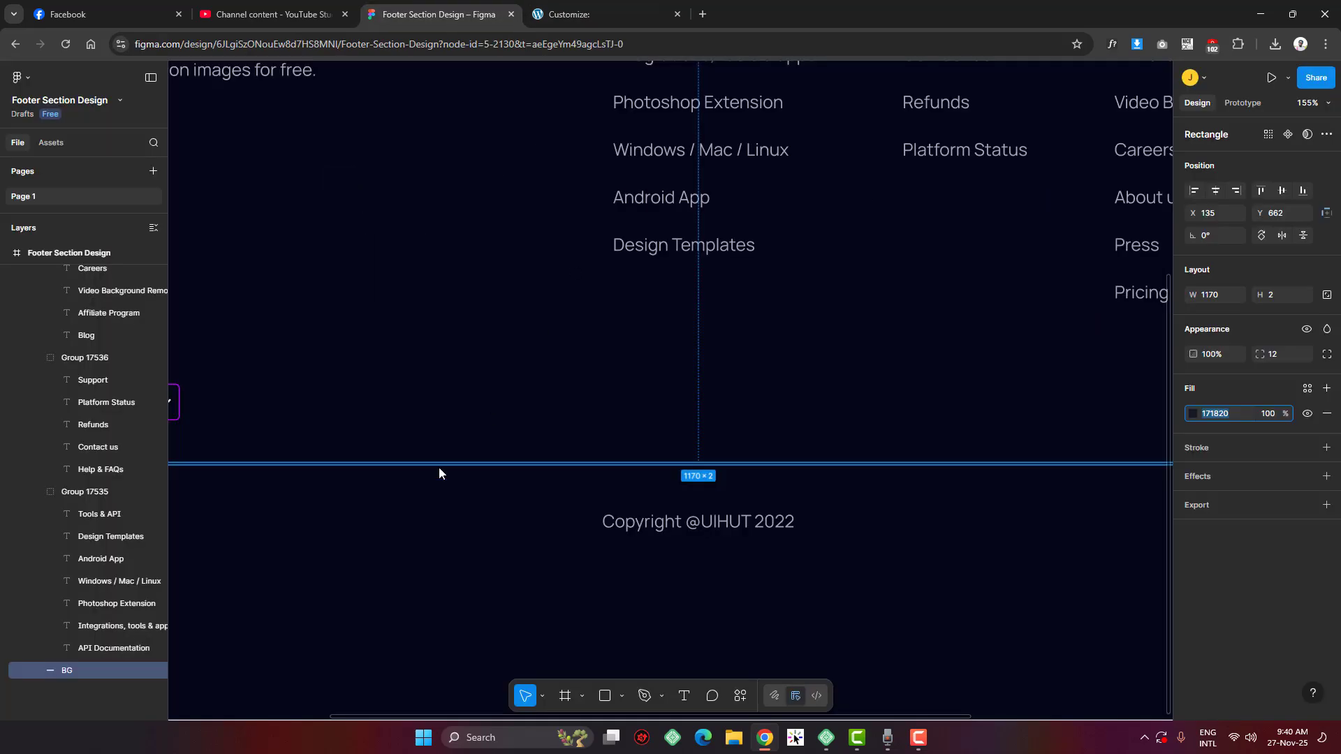
click(618, 491)
scroll(678, 481, down, 3)
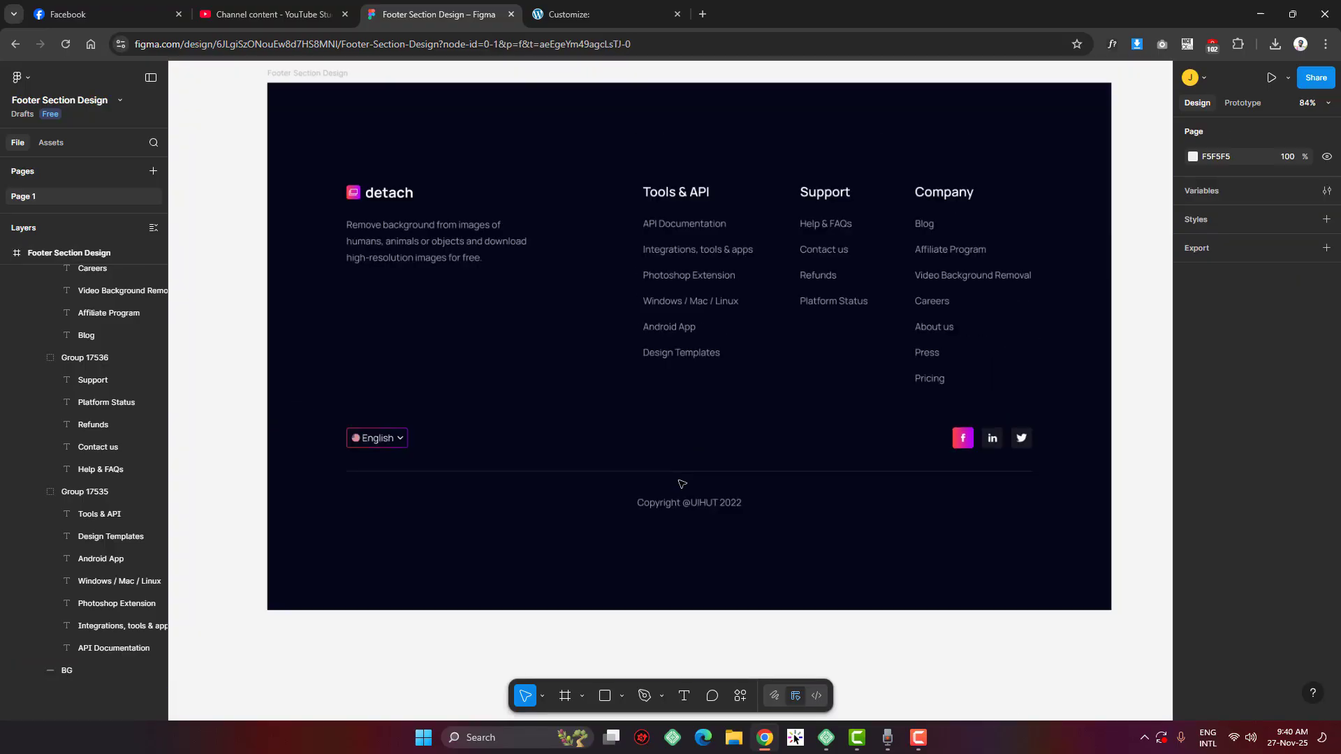
click(579, 14)
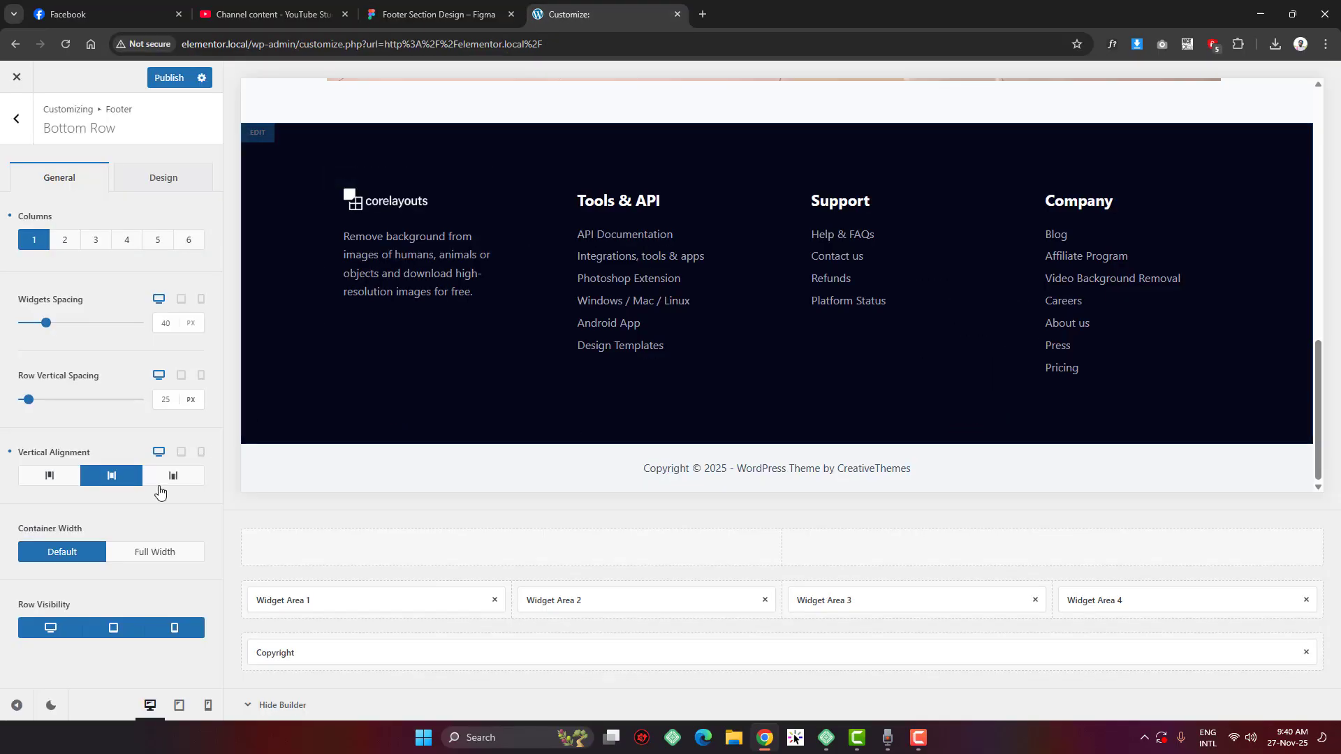
click(171, 175)
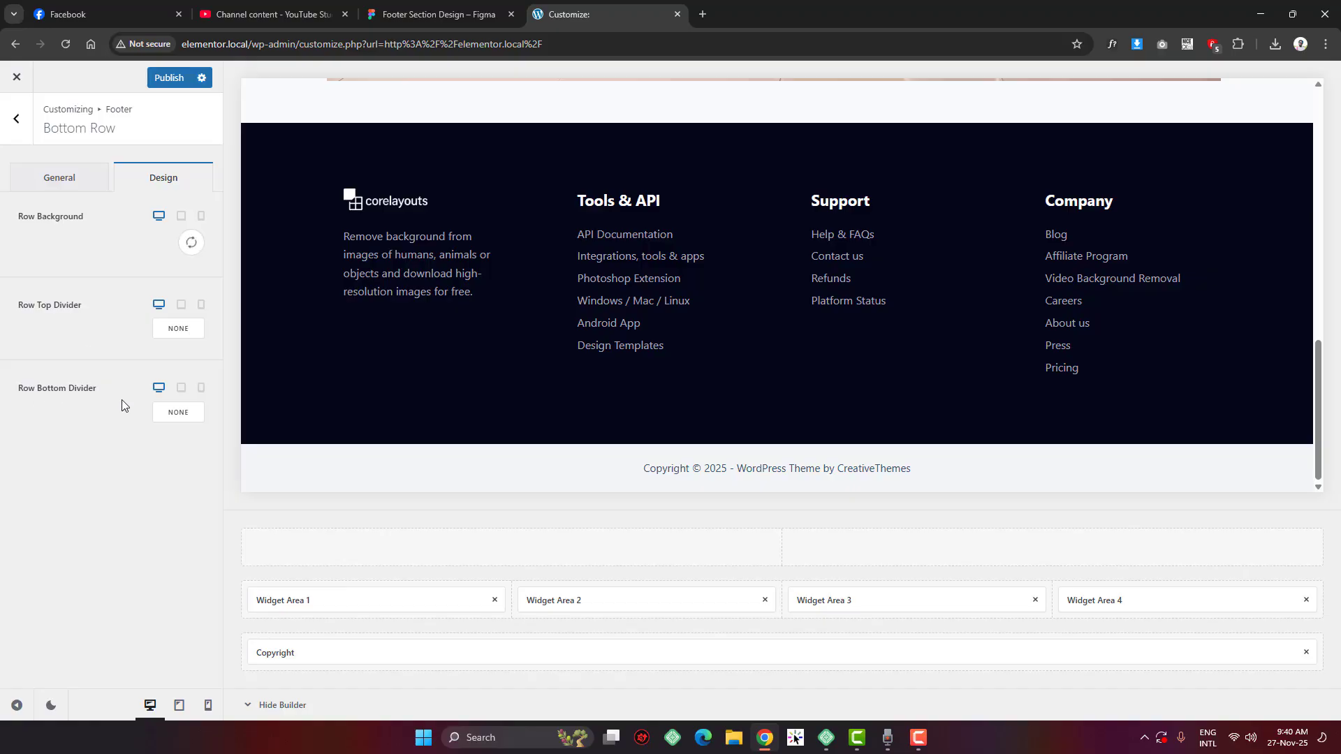
click(178, 329)
click(164, 329)
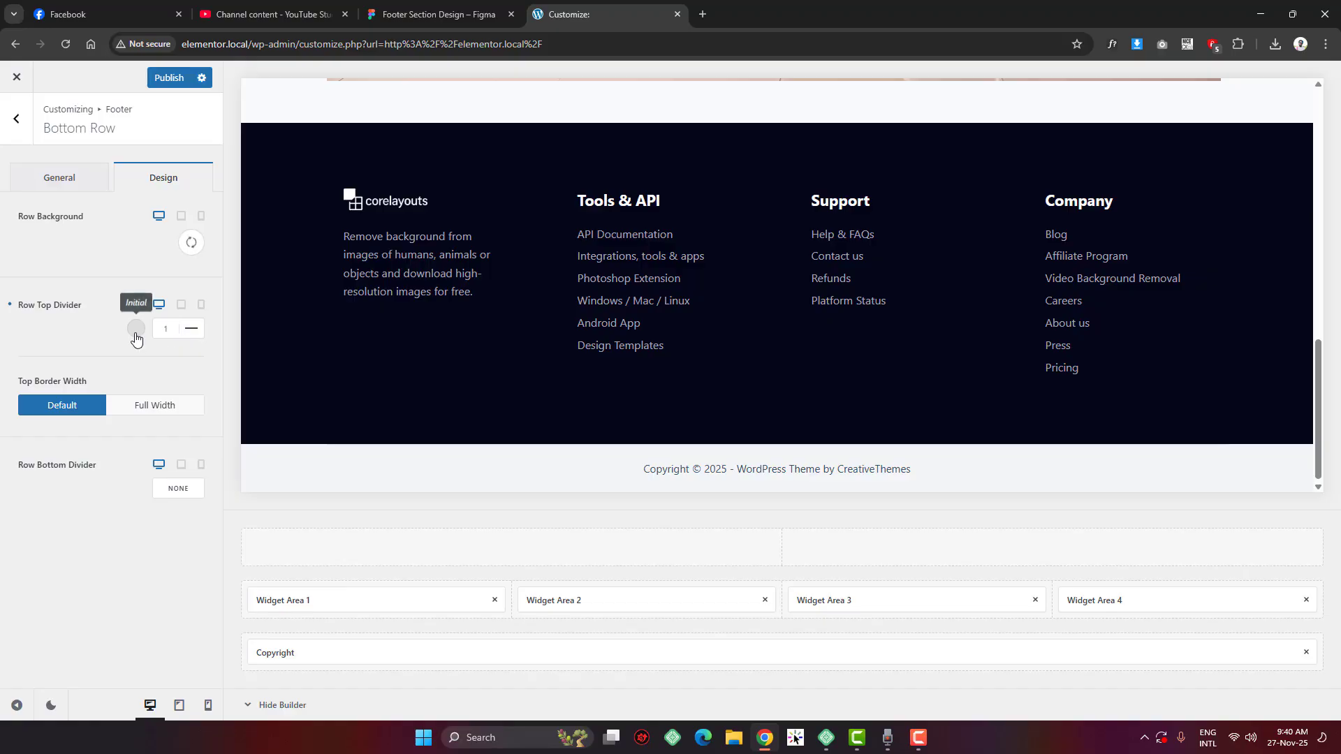
Set the color of the Bottom Row's top divider to #171820
click(136, 328)
drag(132, 386, 207, 360)
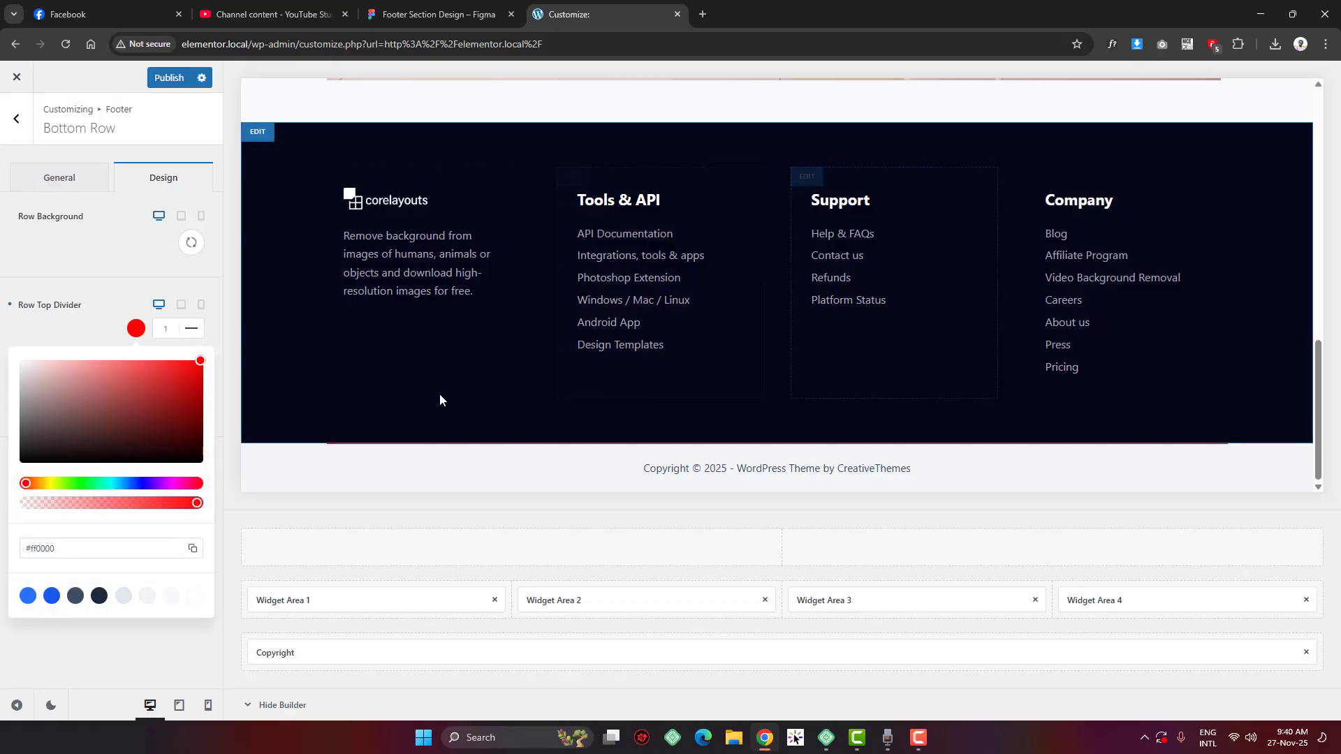
click(49, 549)
double_click(49, 549)
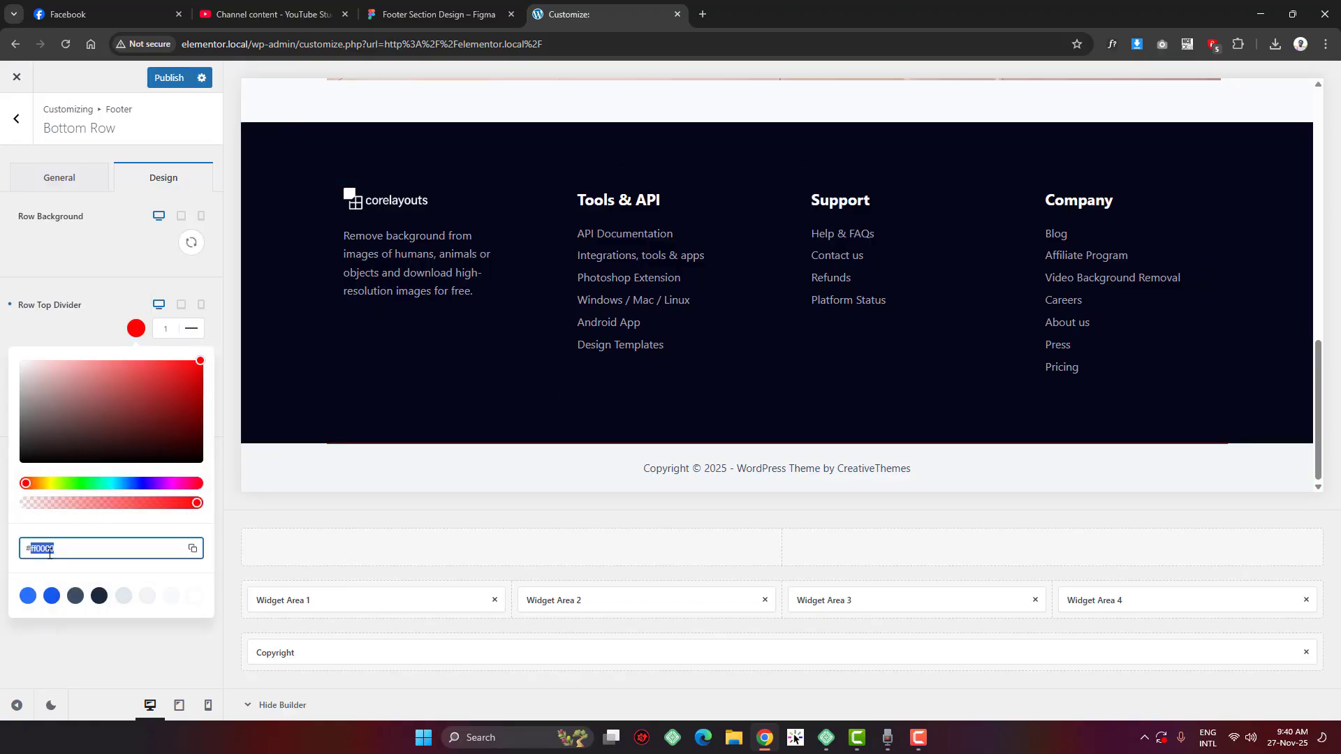
text(171820)
drag(59, 550, 2, 555)
key(Left)
text(#)
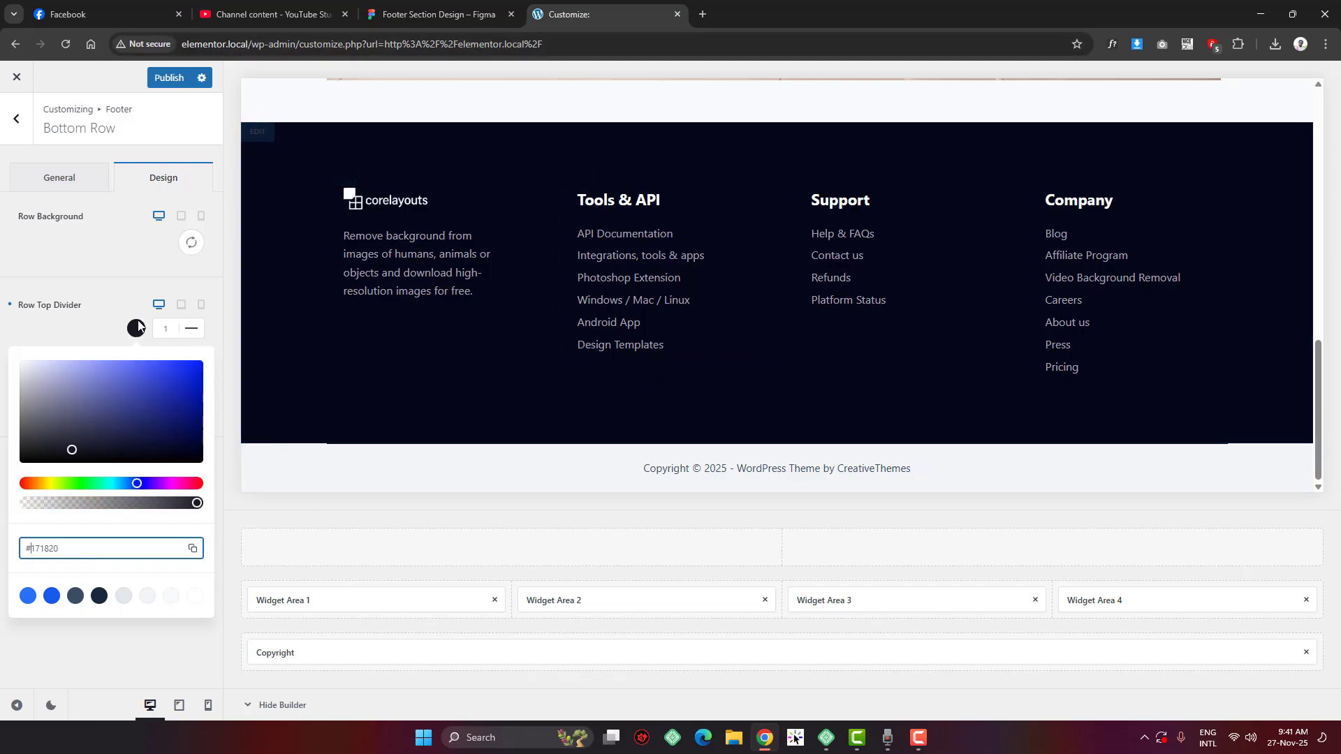
click(80, 353)
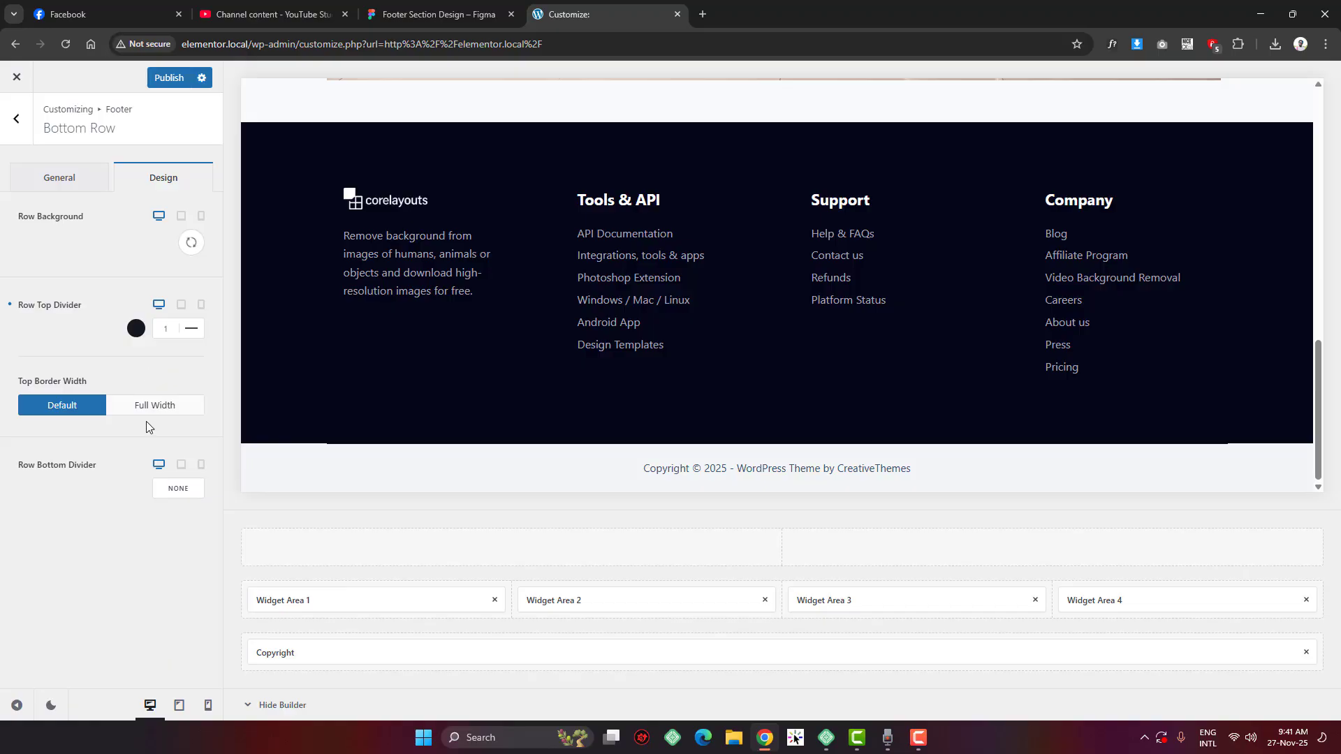
Compare with the Figma design and copy the background color #050718 from the footer's Middle Row in the Customizer
click(469, 9)
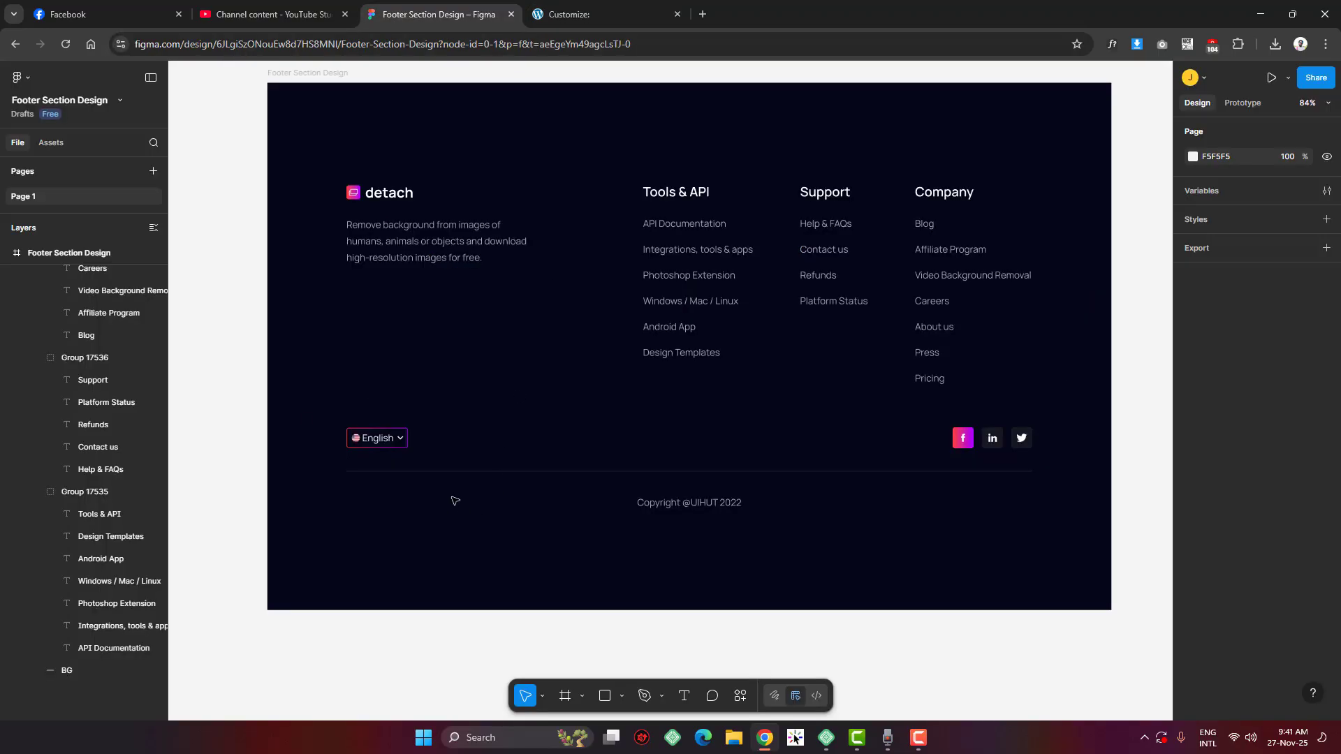
click(273, 14)
click(436, 14)
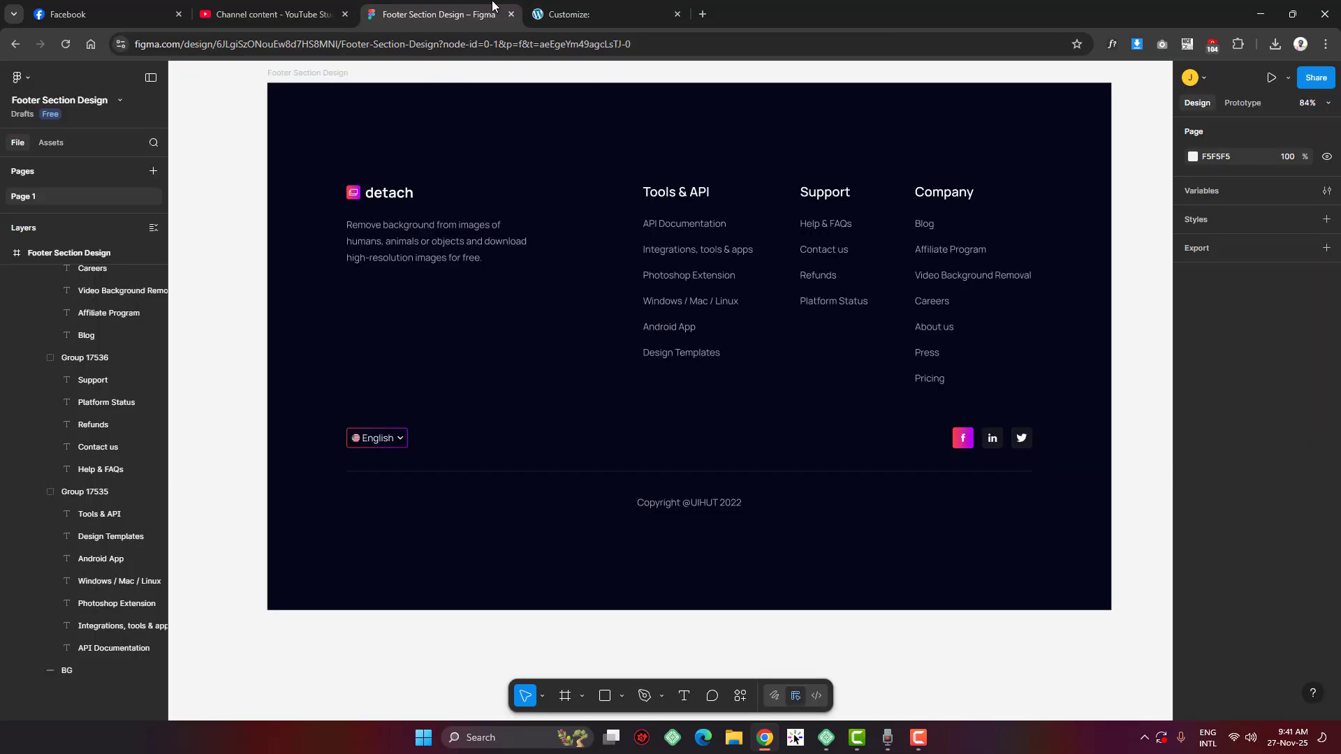
click(576, 10)
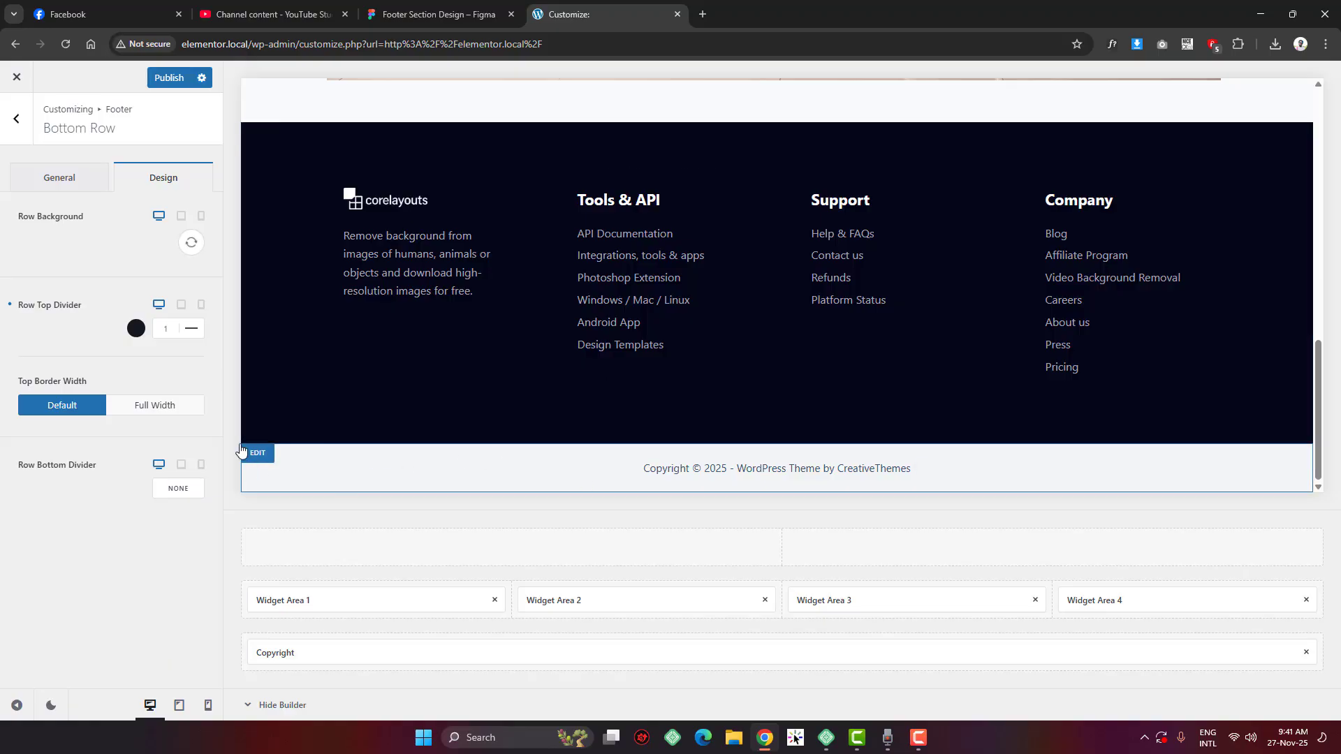
click(242, 148)
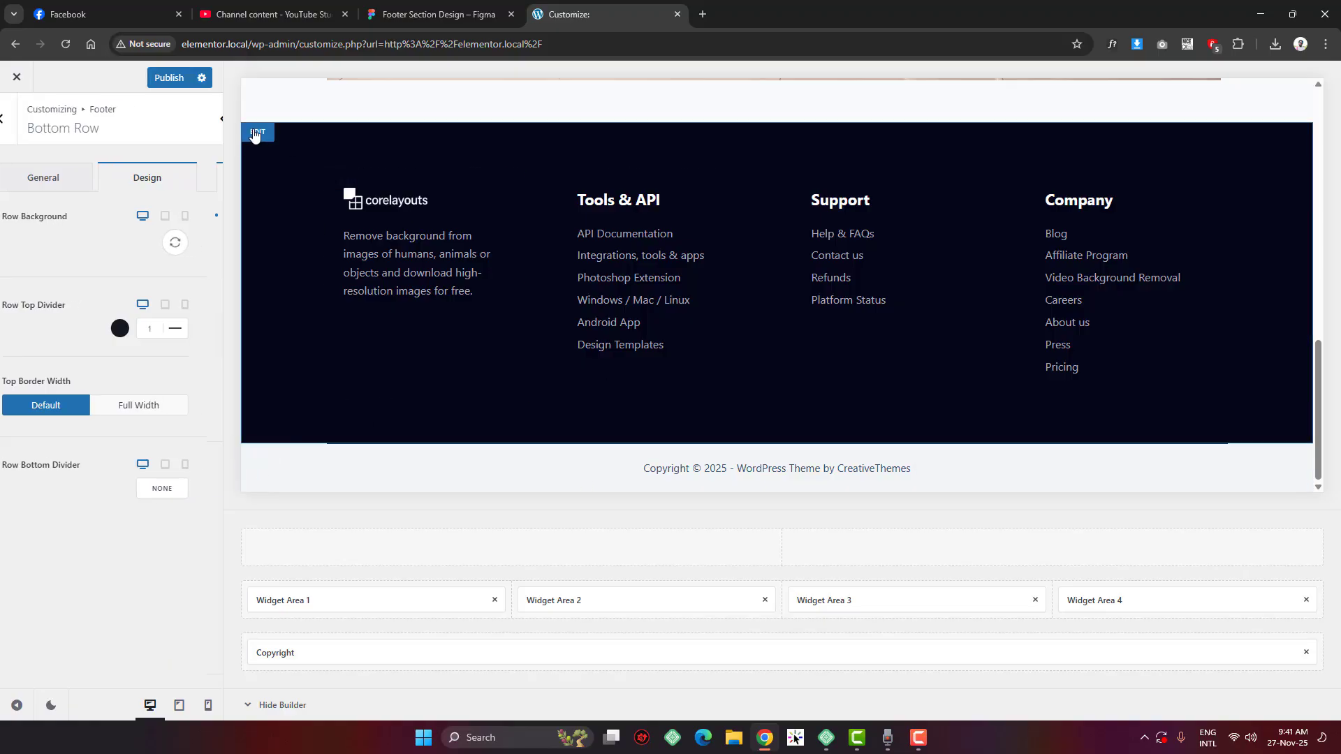
click(153, 179)
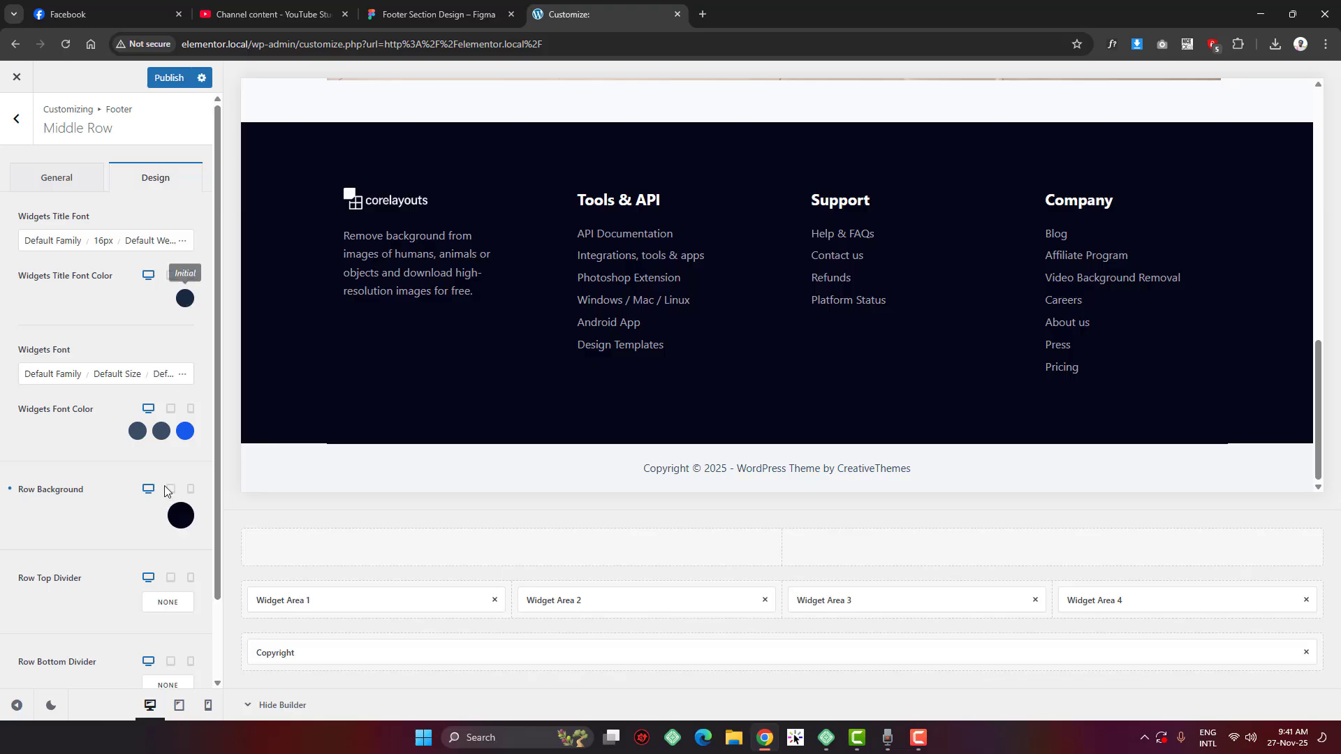
click(180, 514)
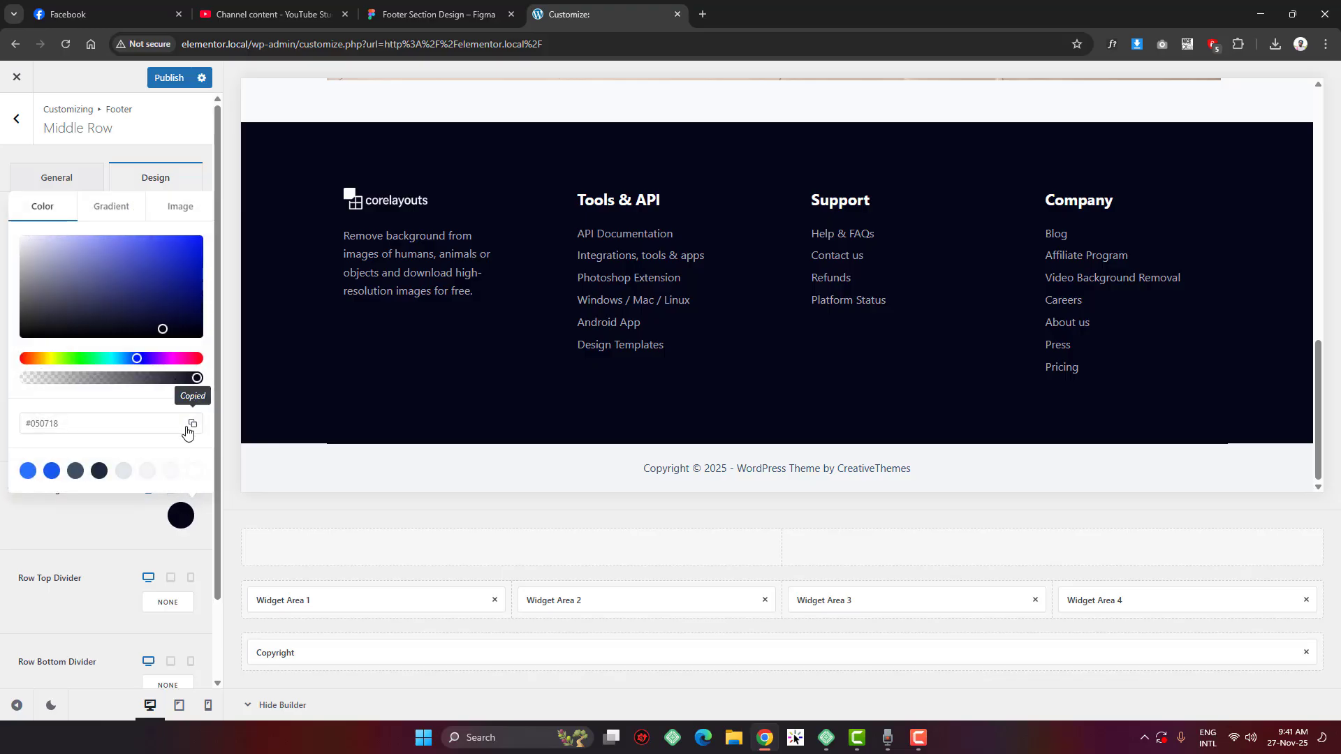
Set the footer's Bottom Row background color to #050718
click(255, 456)
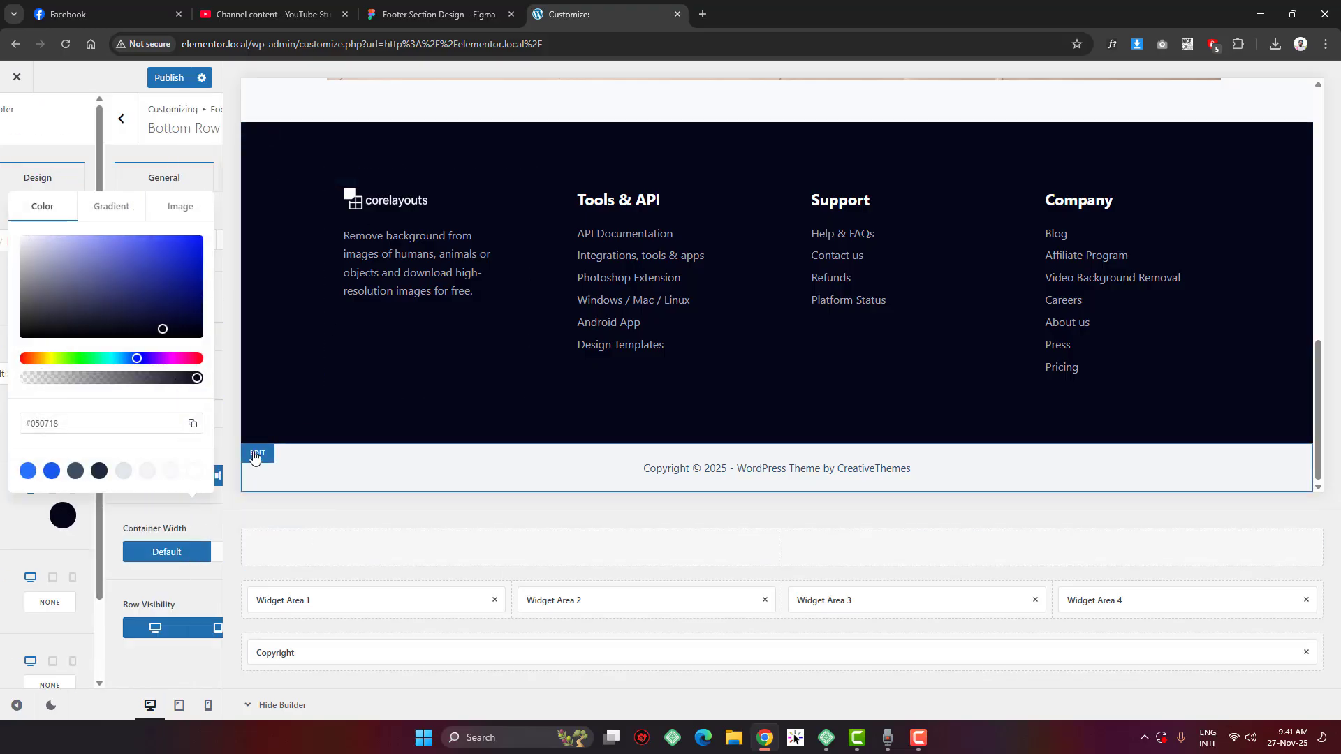
click(161, 179)
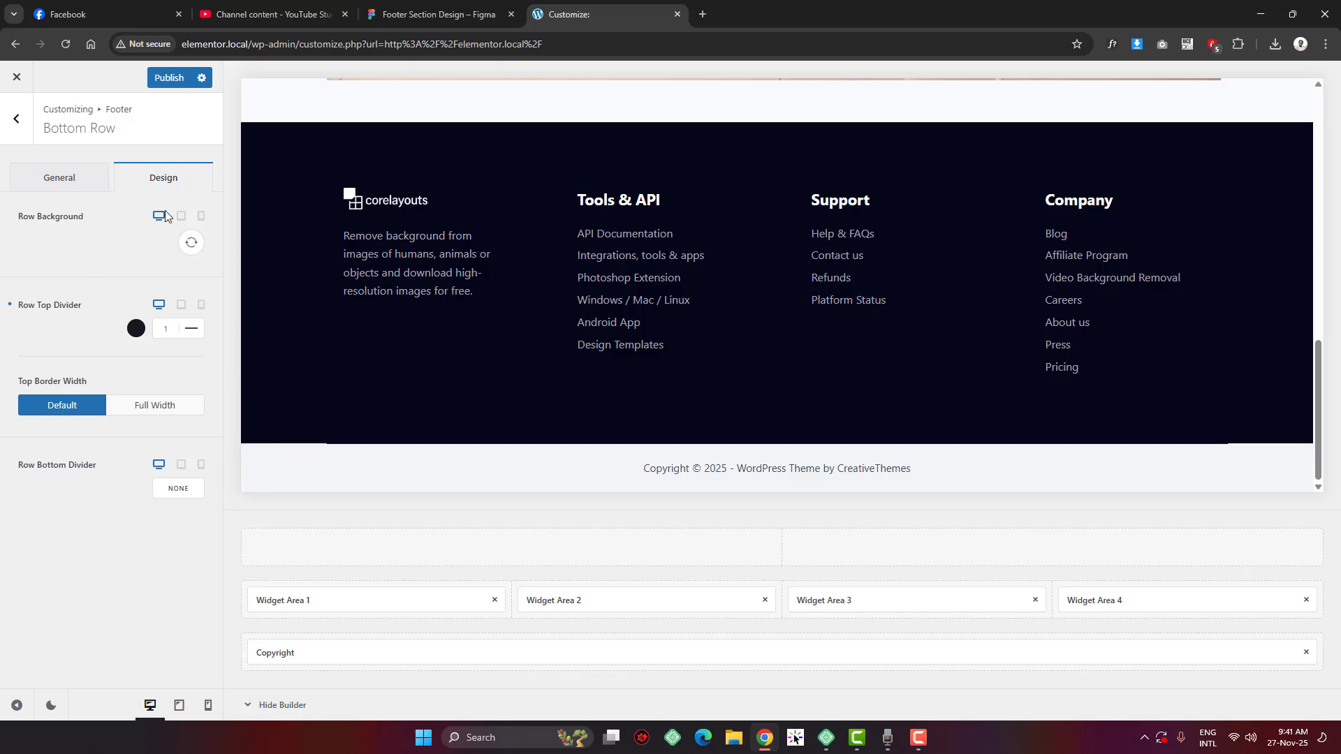
click(192, 242)
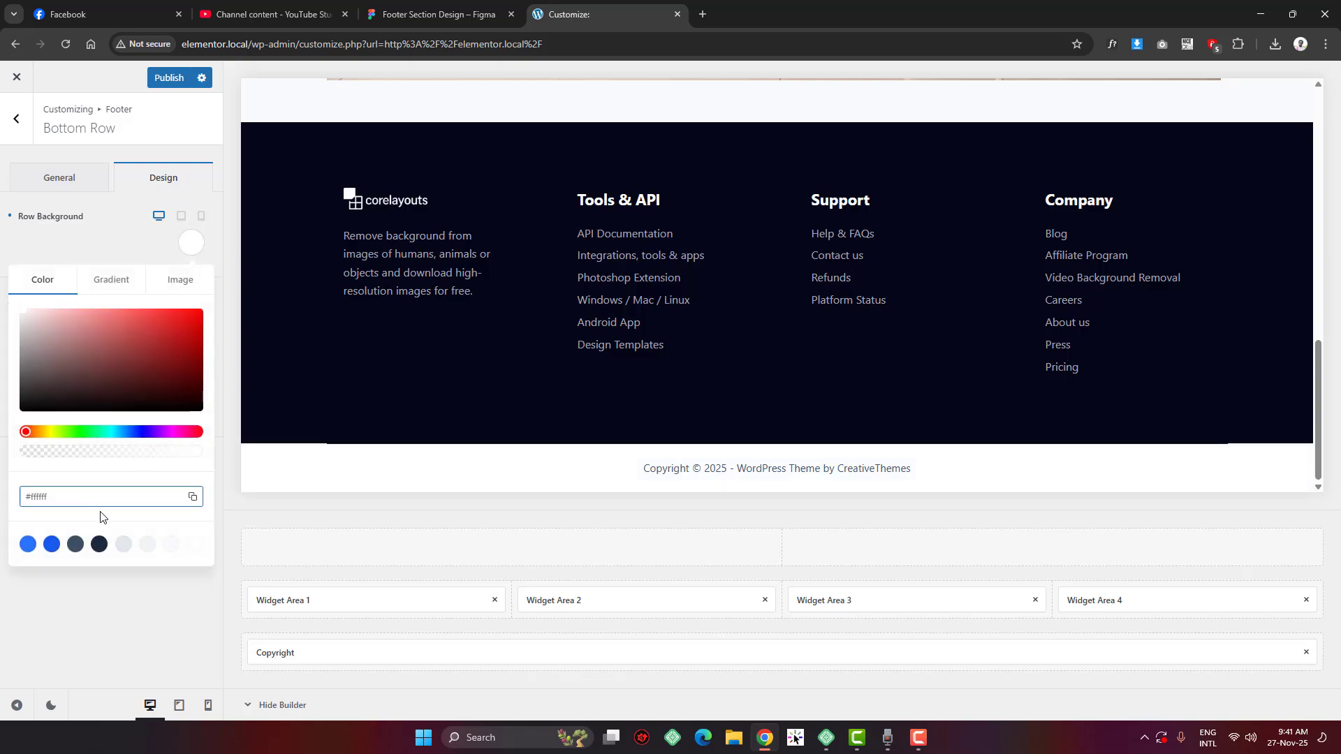
click(62, 493)
drag(62, 493, 1, 497)
text(#050718)
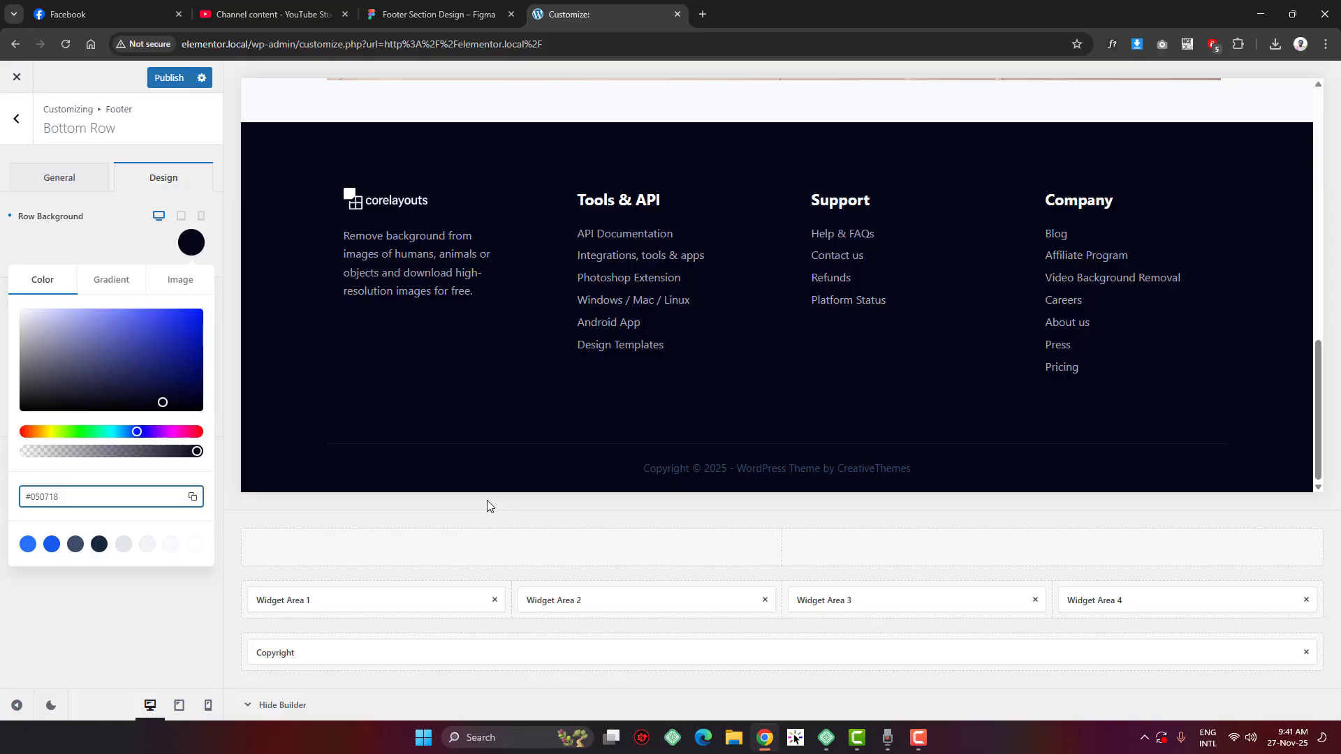
Switch to the Figma design and copy the fill color A6A9B8 of the copyright text
click(434, 15)
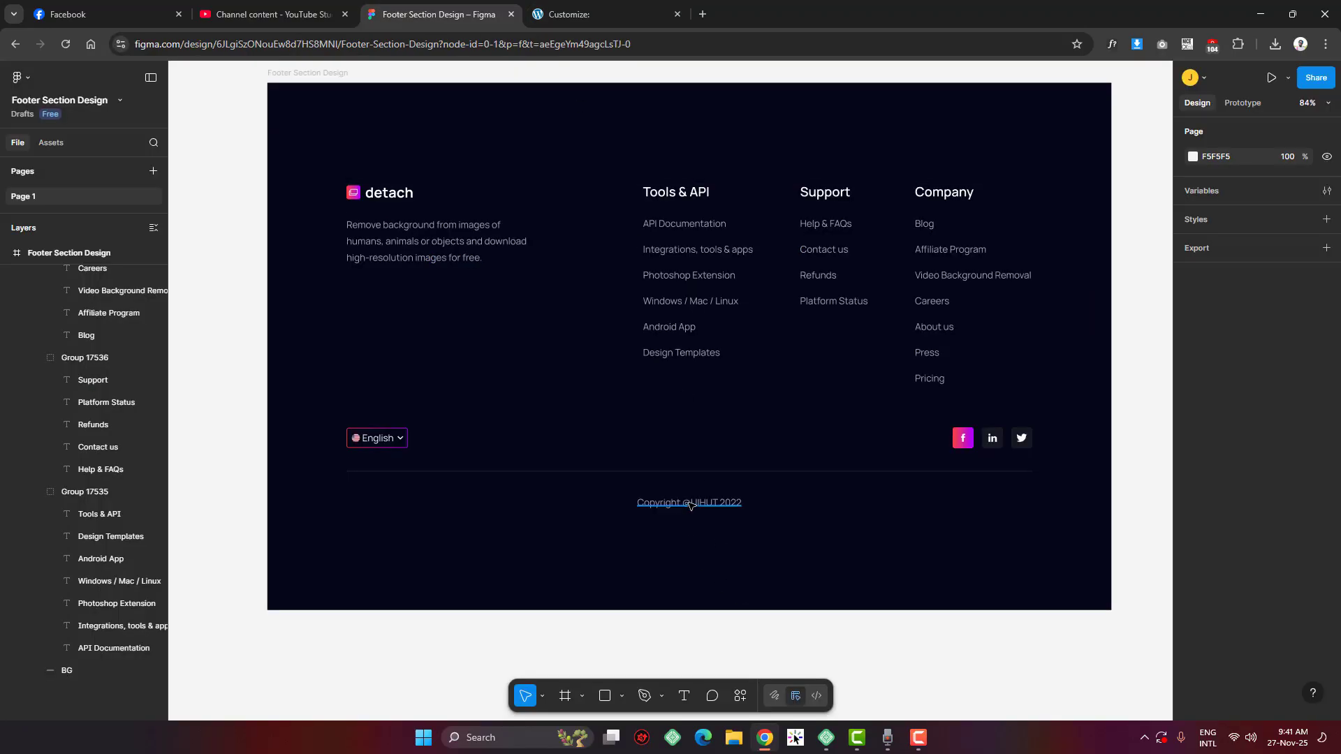
click(686, 505)
click(1237, 564)
key(ctrl+c)
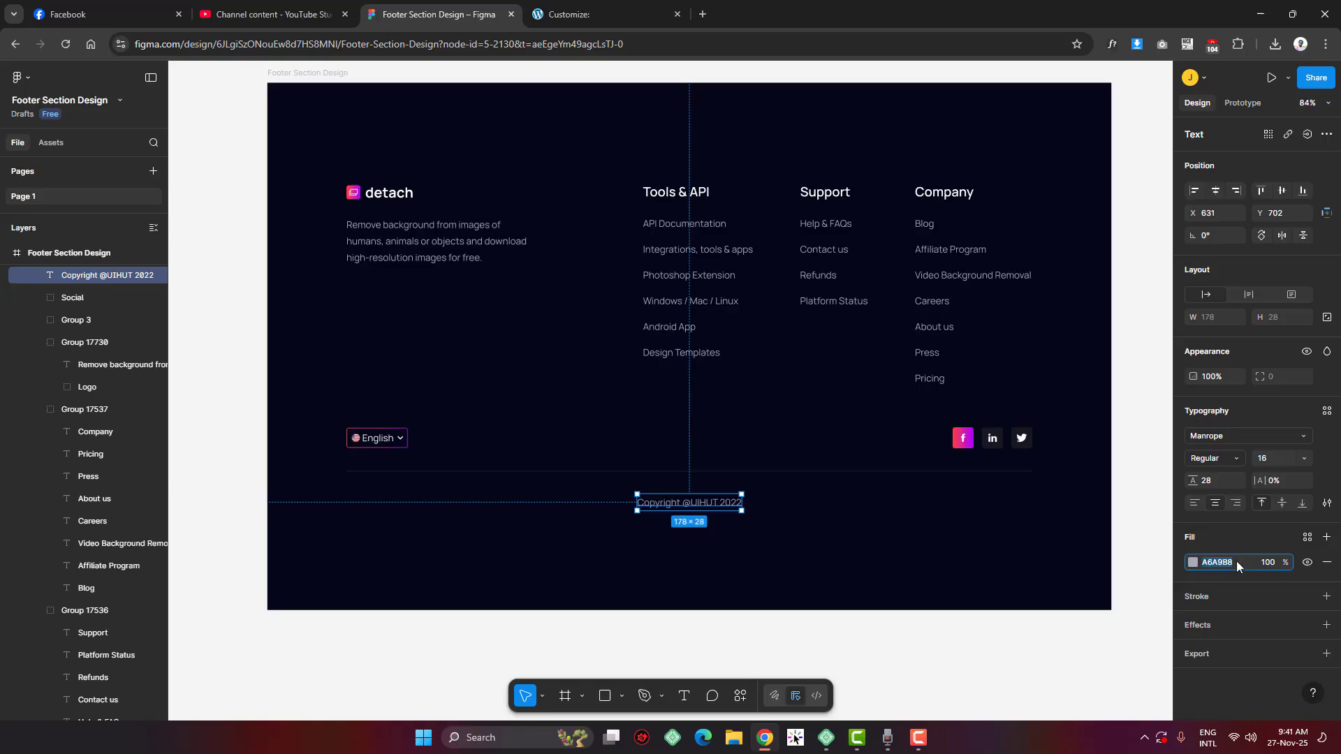
Return to the Customizer, open the footer's Copyright element and examine the current_year placeholder in its text
click(570, 14)
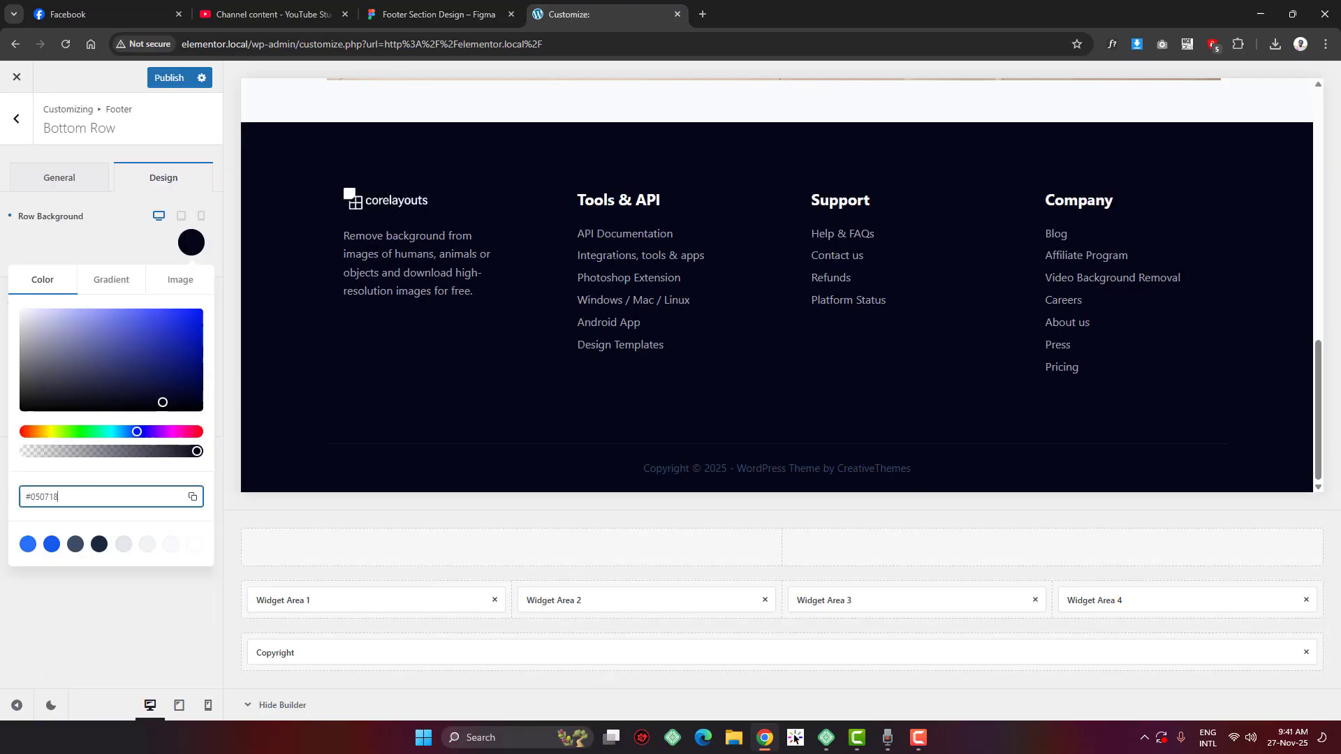
click(928, 470)
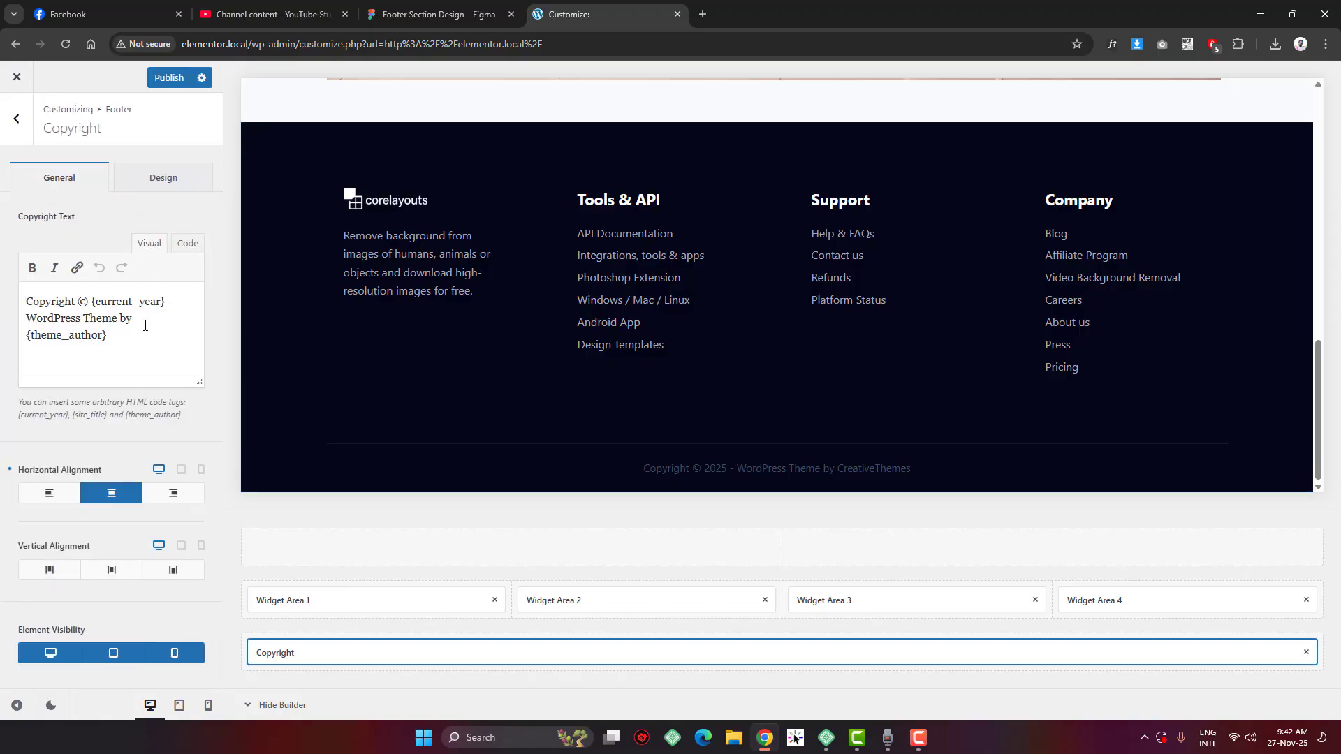
drag(100, 302, 153, 301)
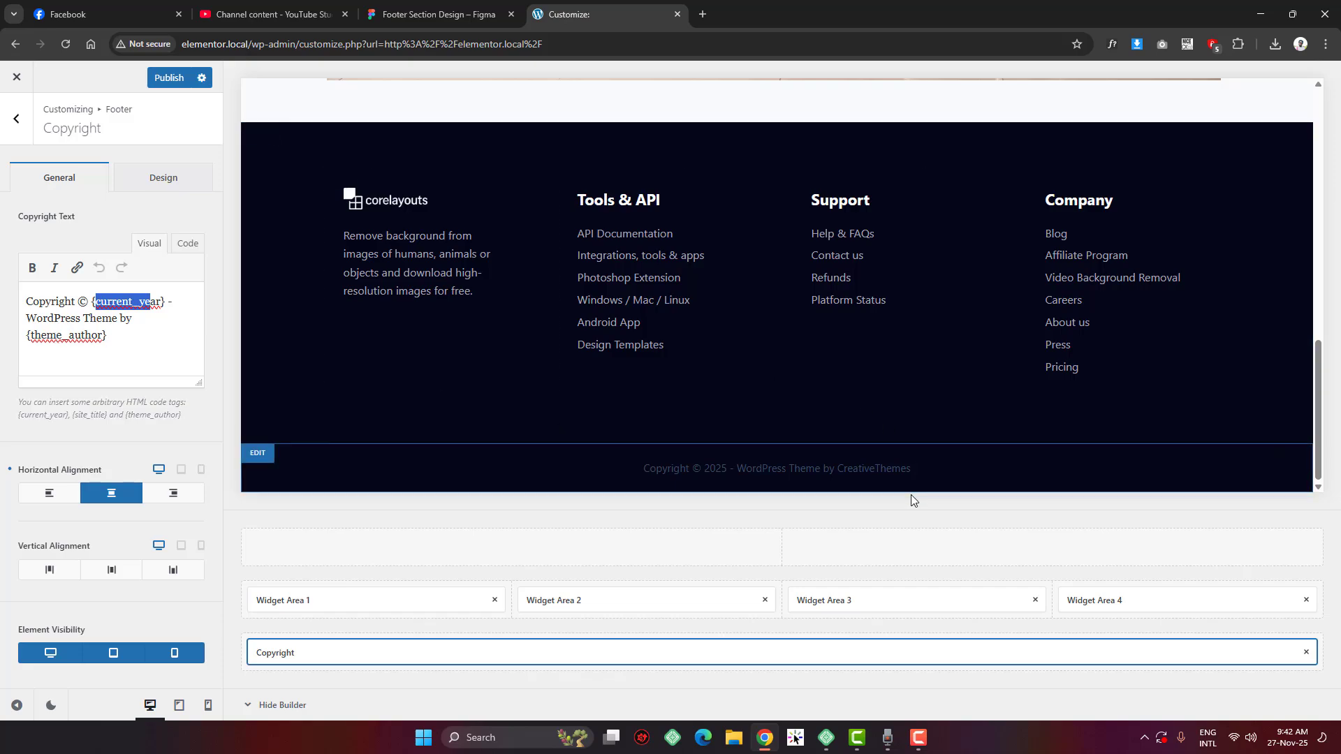
Set the font color of the footer's Copyright text to #A6A9B8
click(159, 178)
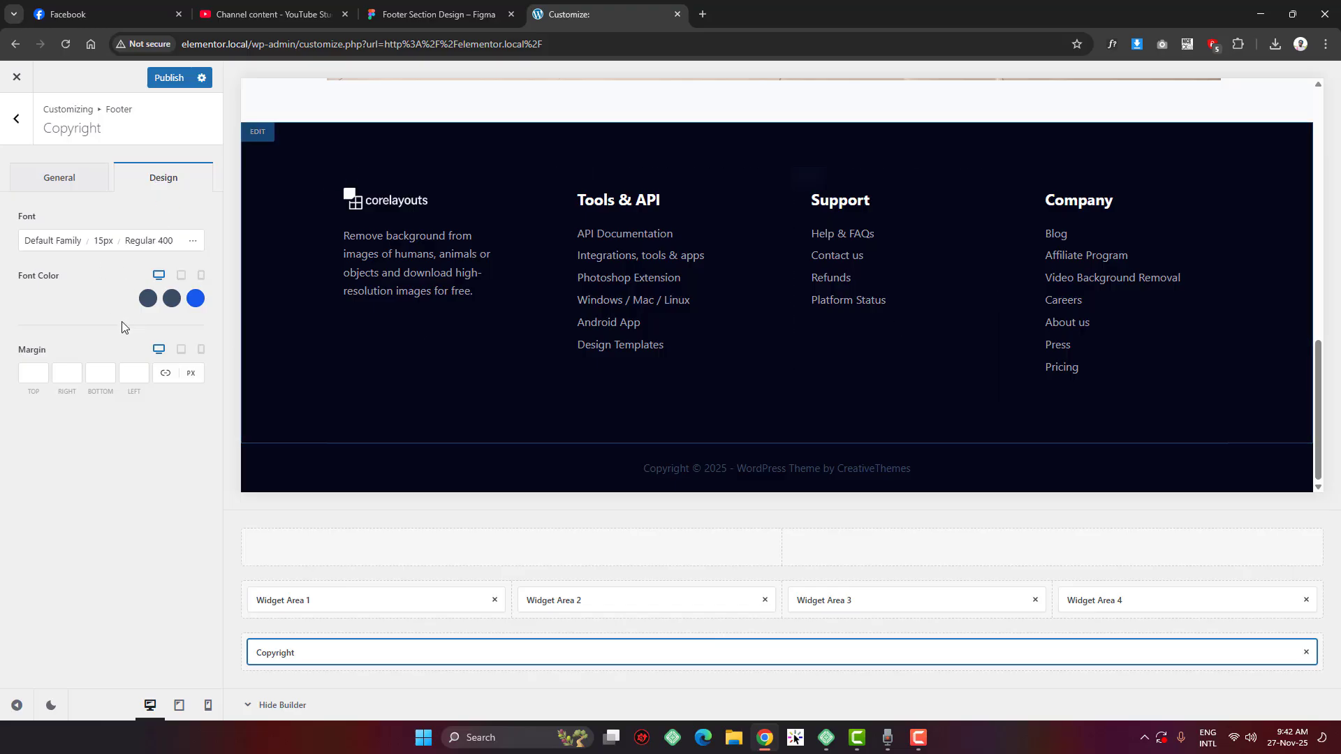
drag(54, 280, 1, 280)
click(99, 280)
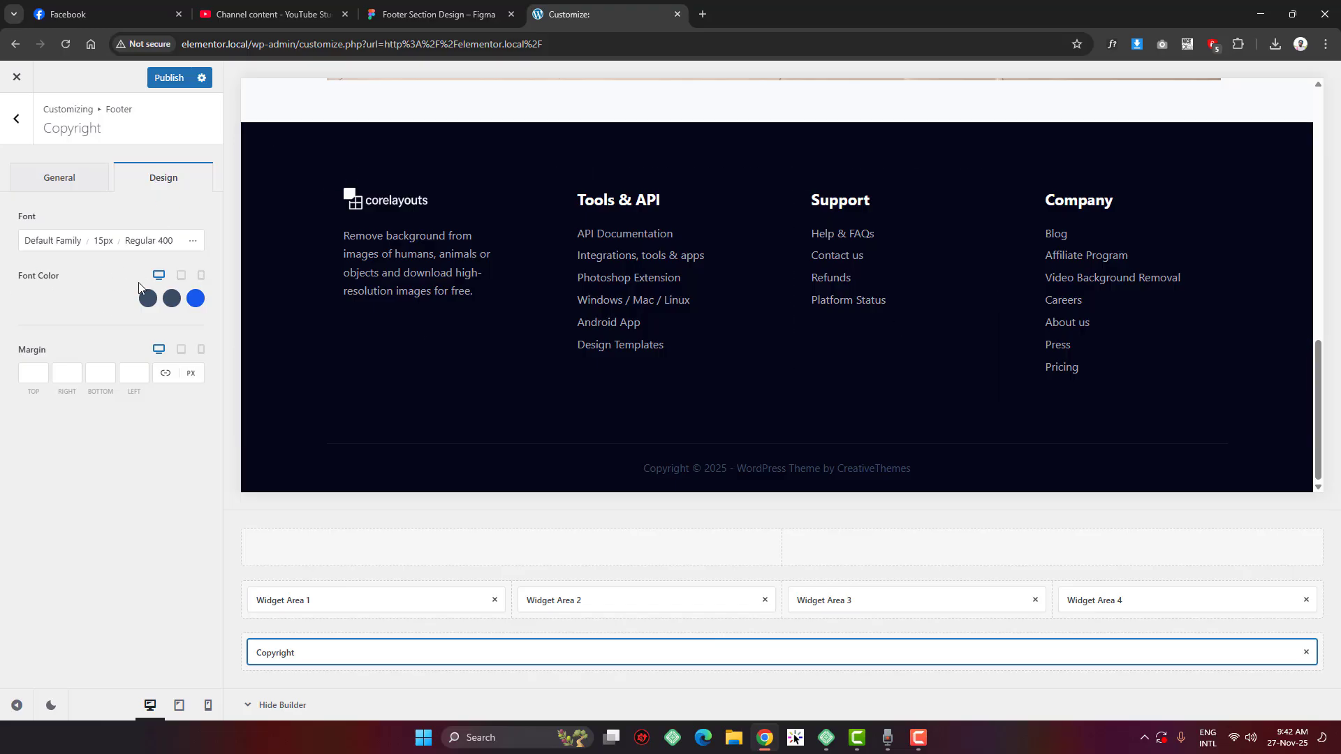
click(147, 300)
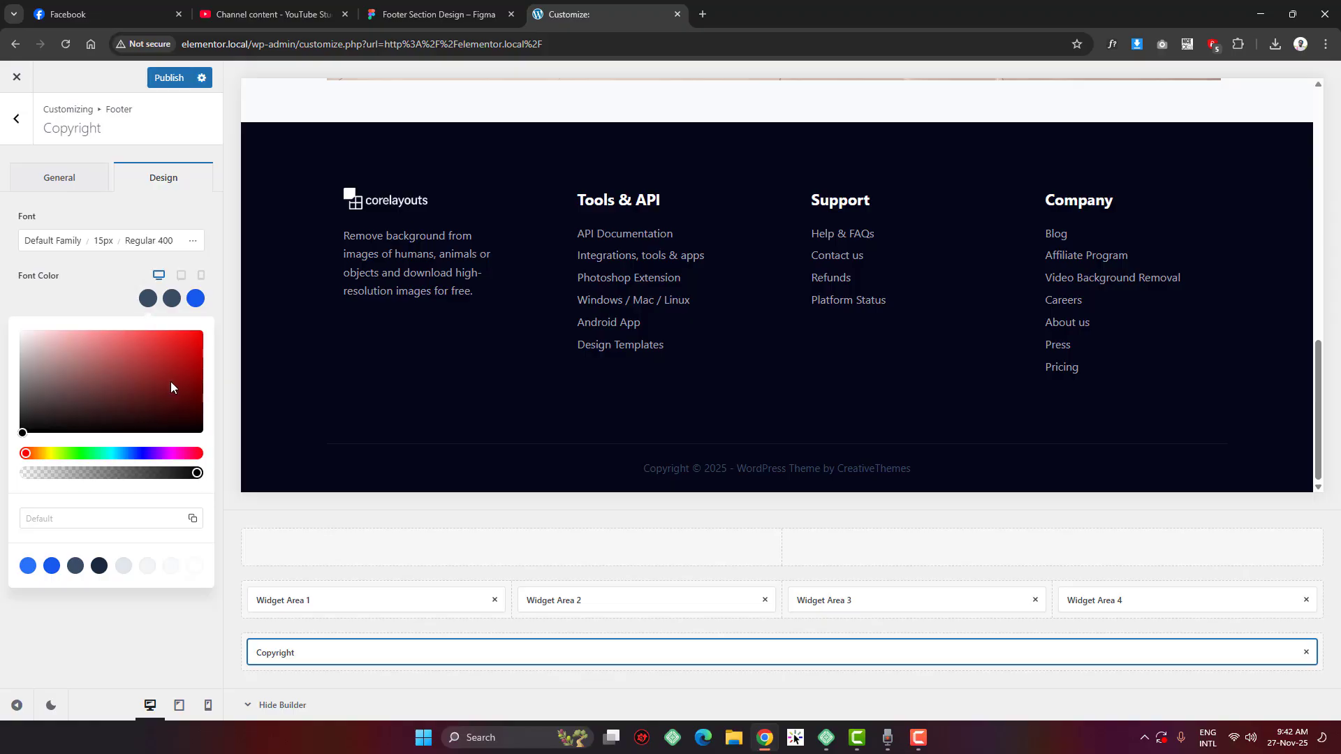
drag(170, 381, 203, 330)
click(60, 517)
key(ctrl+a)
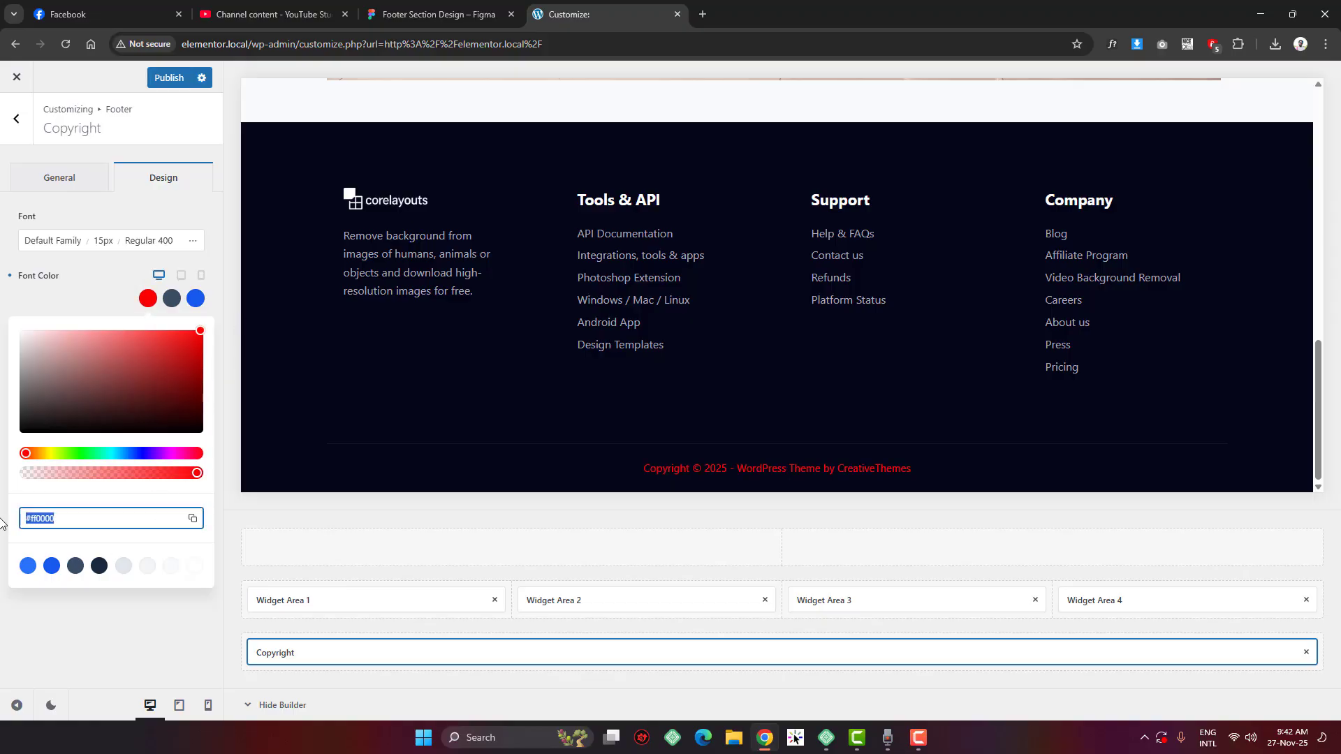
key(ctrl+v)
text(#)
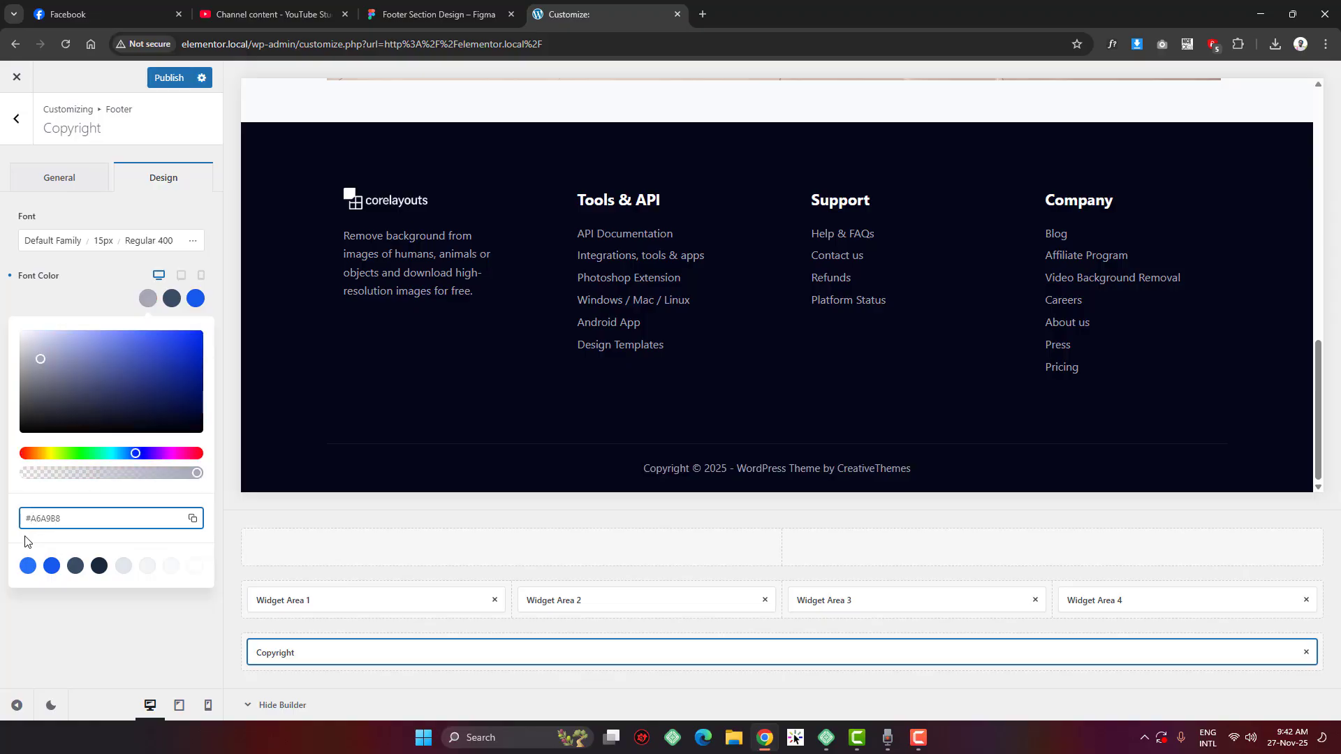
Check the copyright text's typography in the Figma design and set the Customizer's Copyright font size to 16 px
click(426, 12)
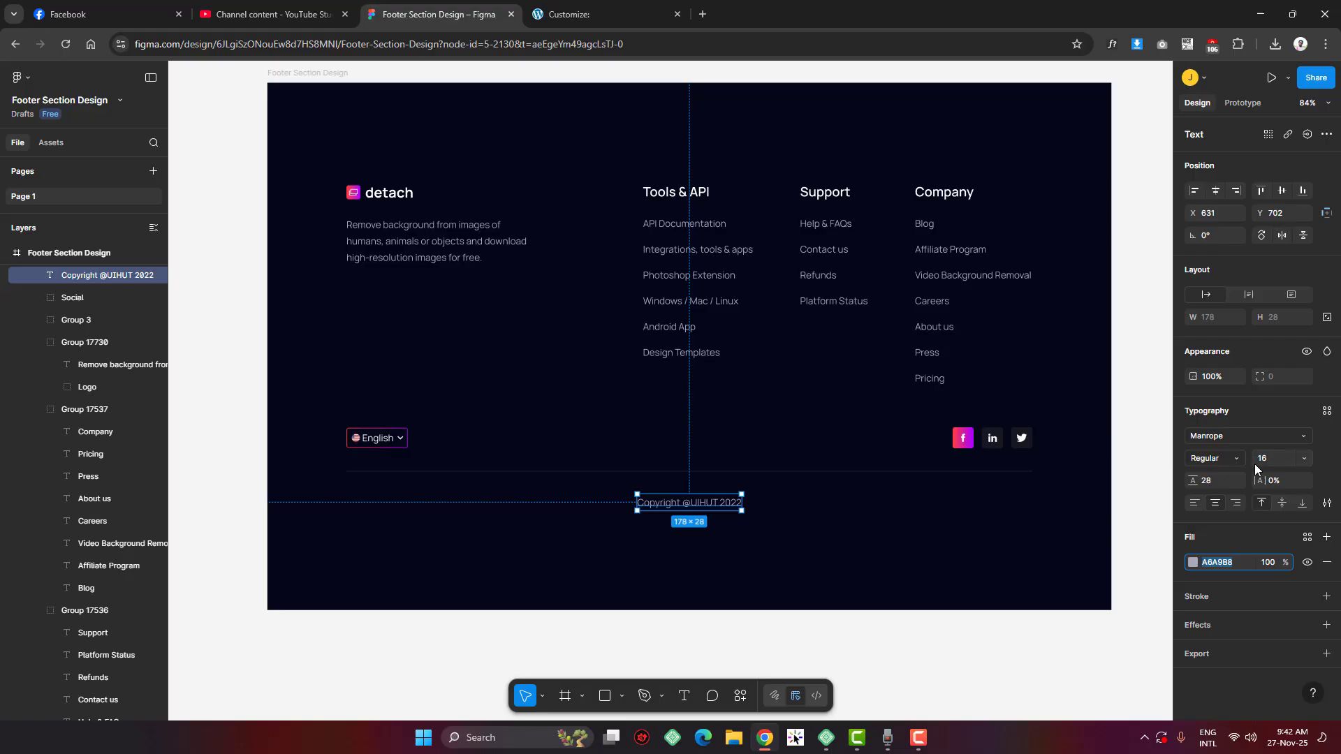
click(567, 14)
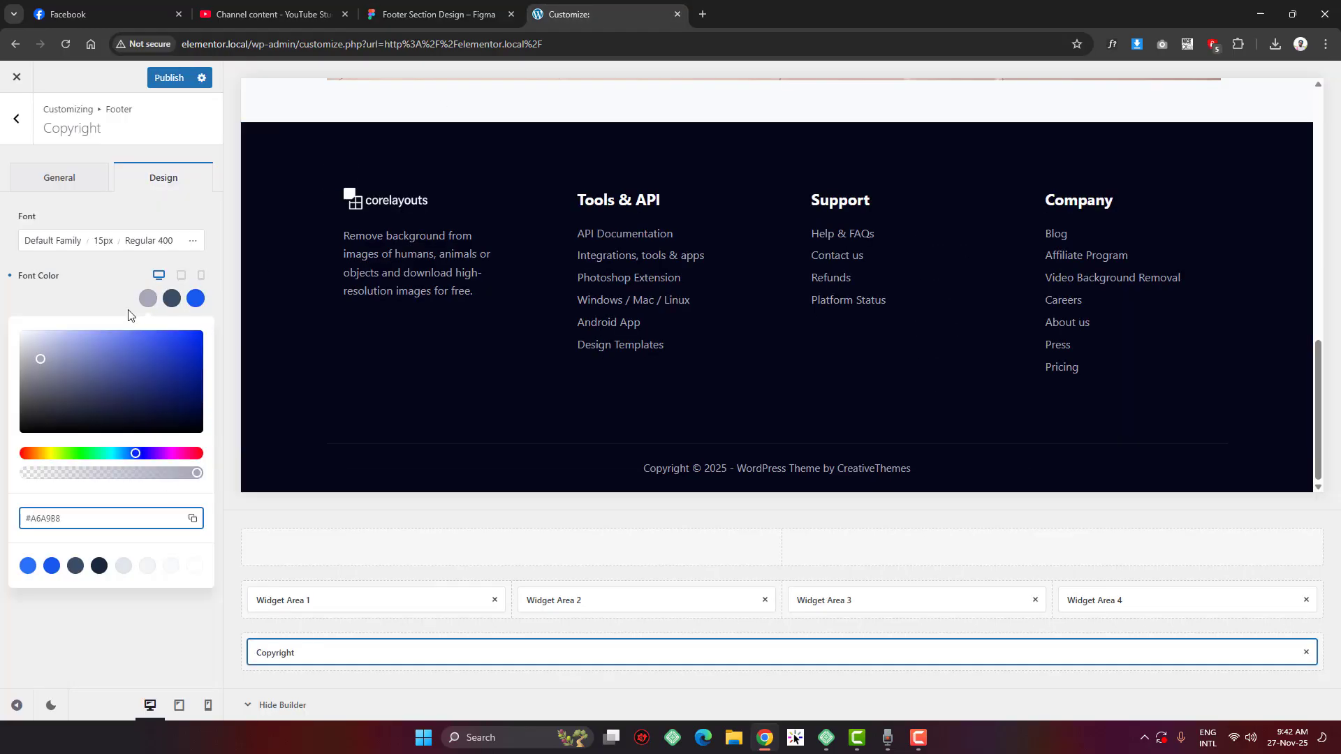
click(102, 243)
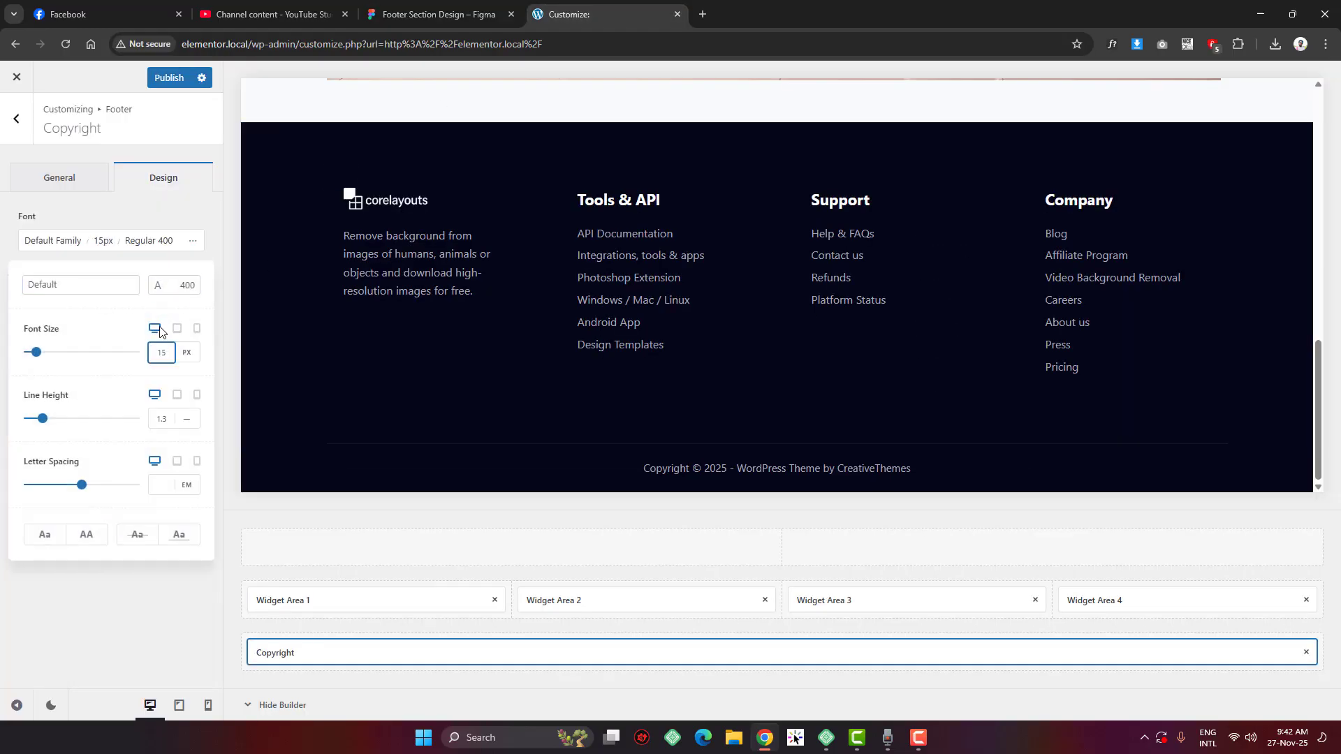
key(Up)
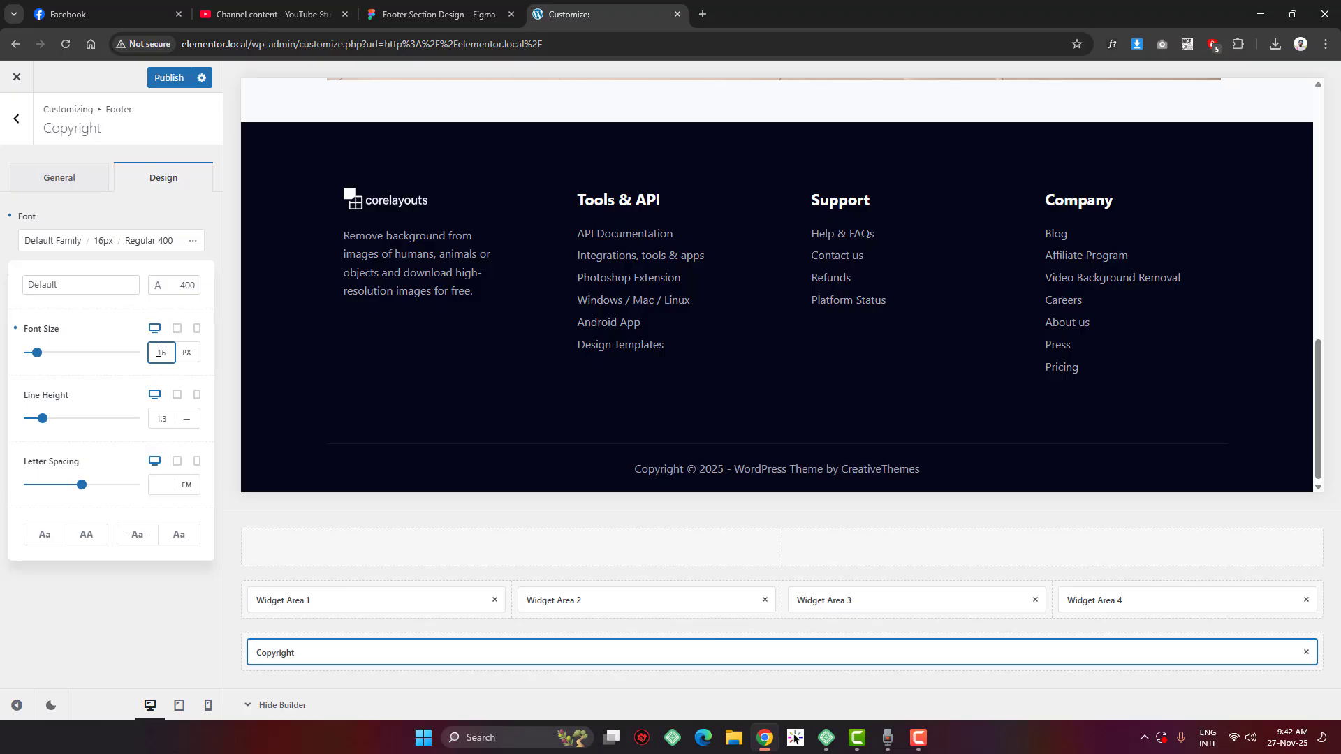
click(134, 205)
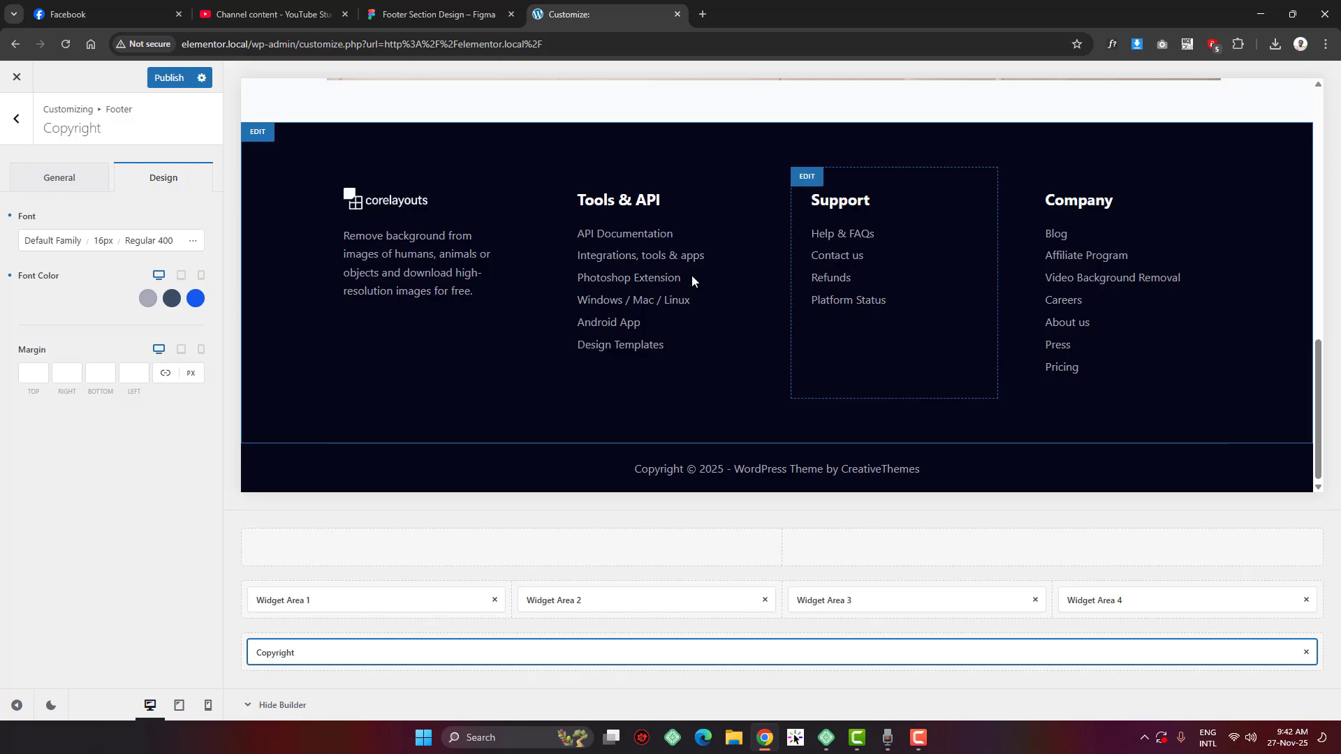
Inspect the spacing around the copyright text in the Figma design
click(469, 14)
click(795, 496)
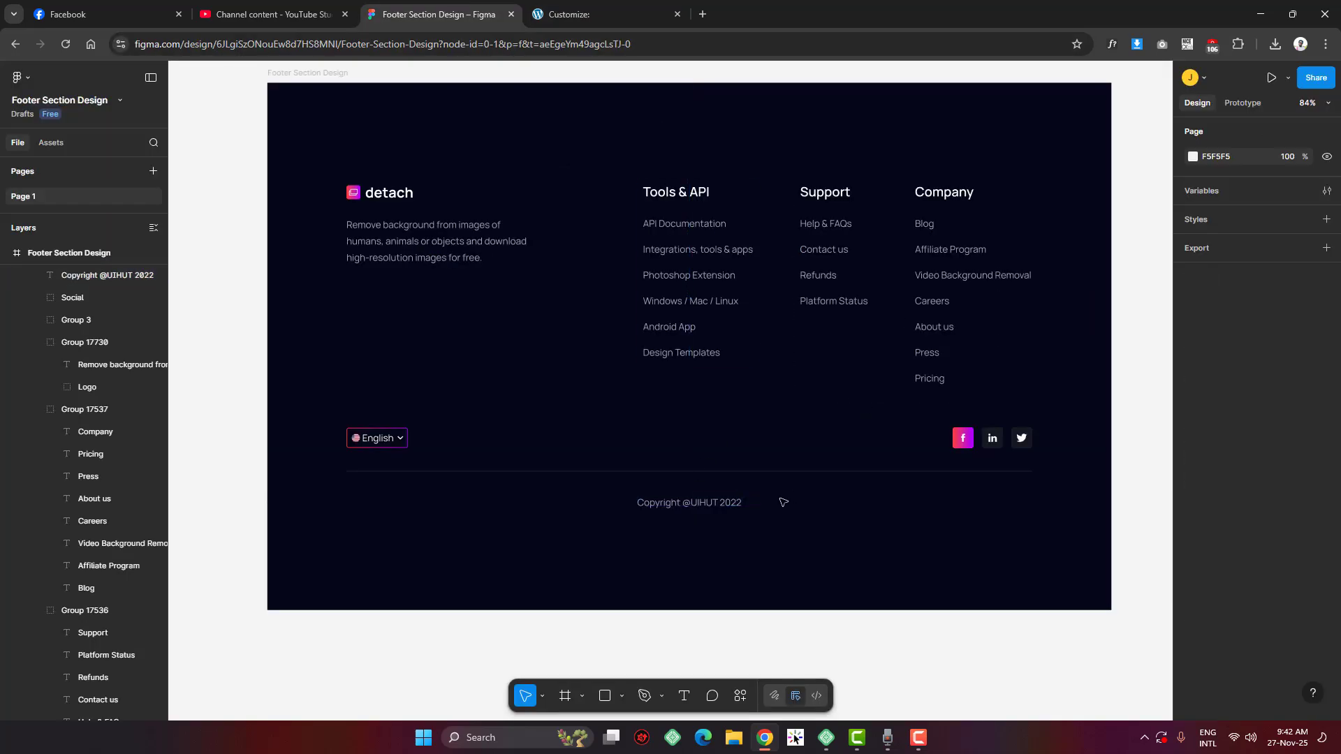
click(730, 503)
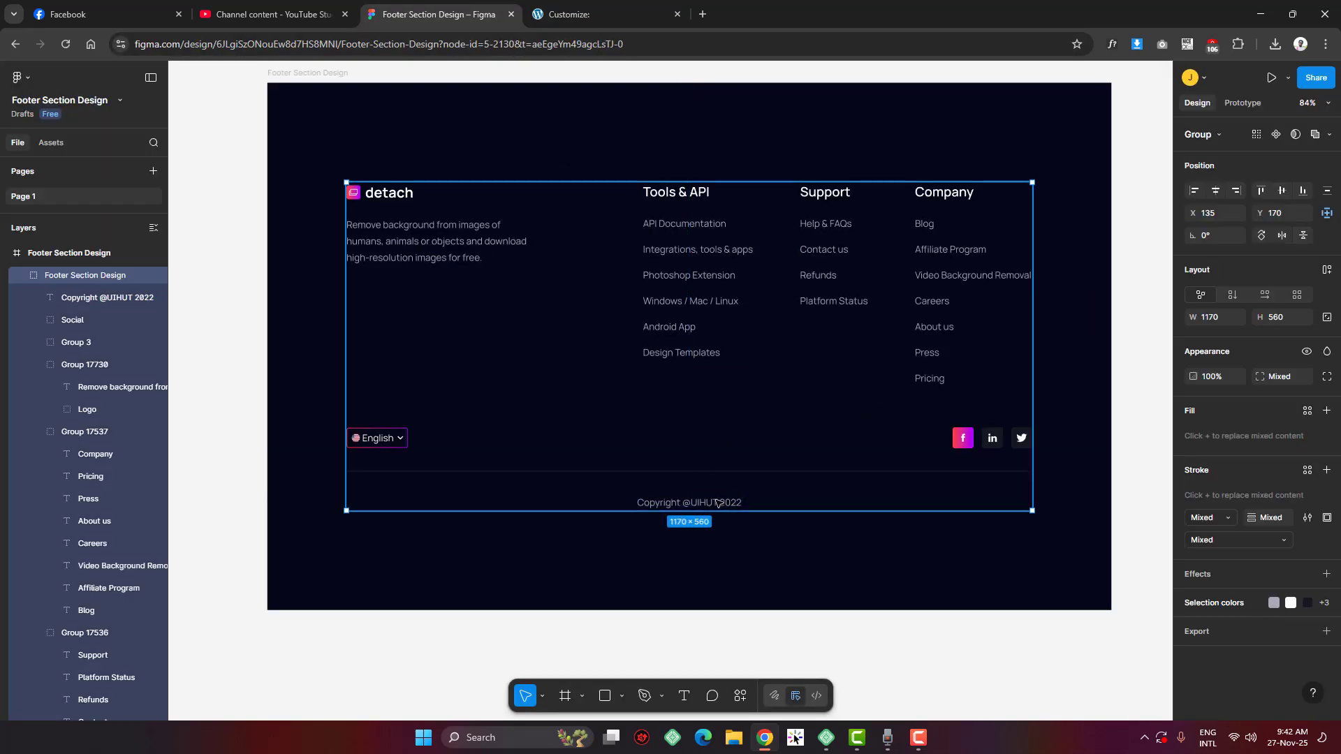
key(alt)
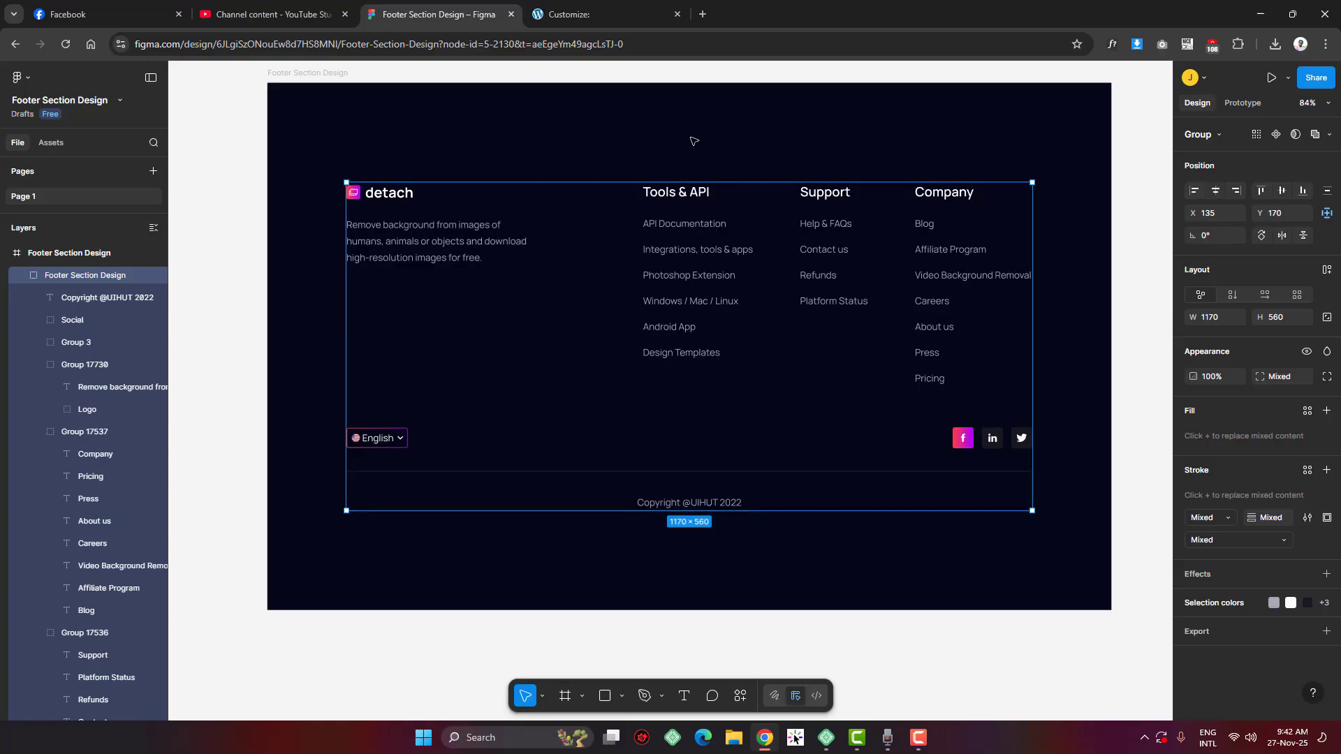
Open the footer's Bottom Row in the Customizer and check its design and general settings for spacing options
click(569, 14)
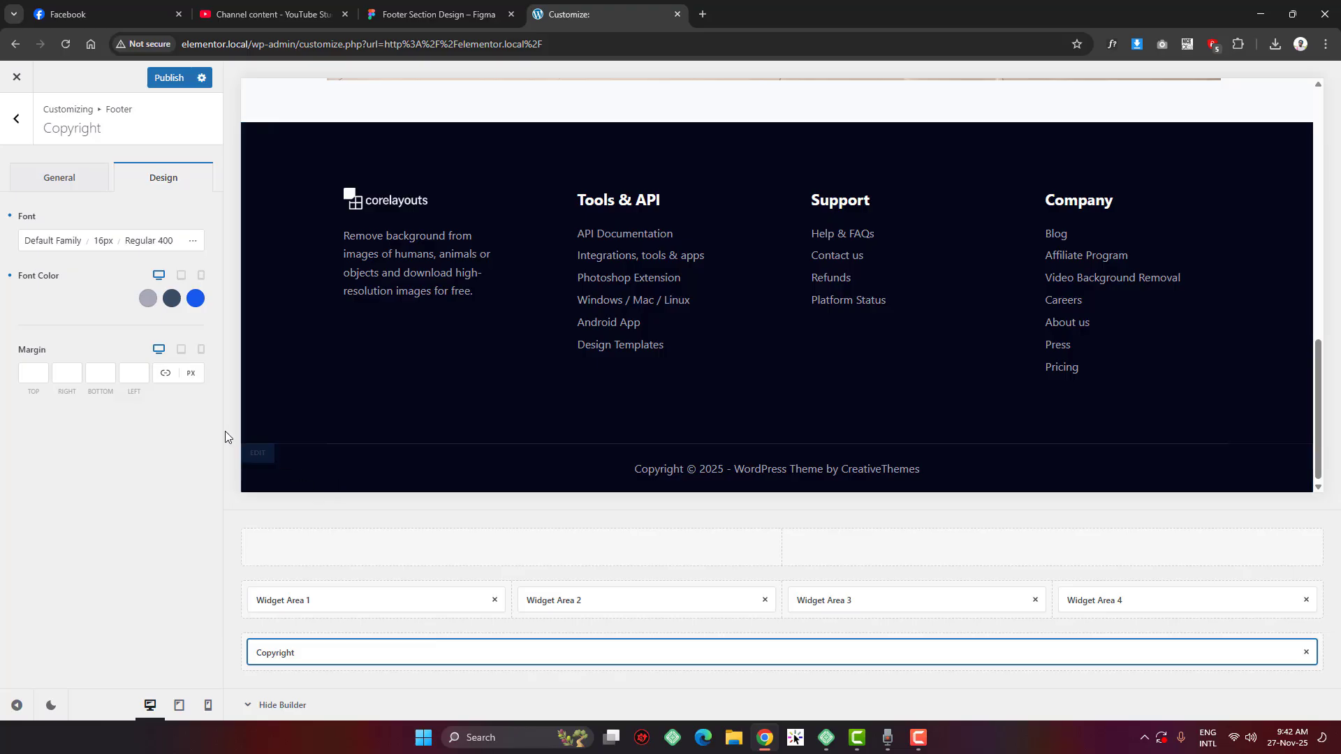
click(258, 454)
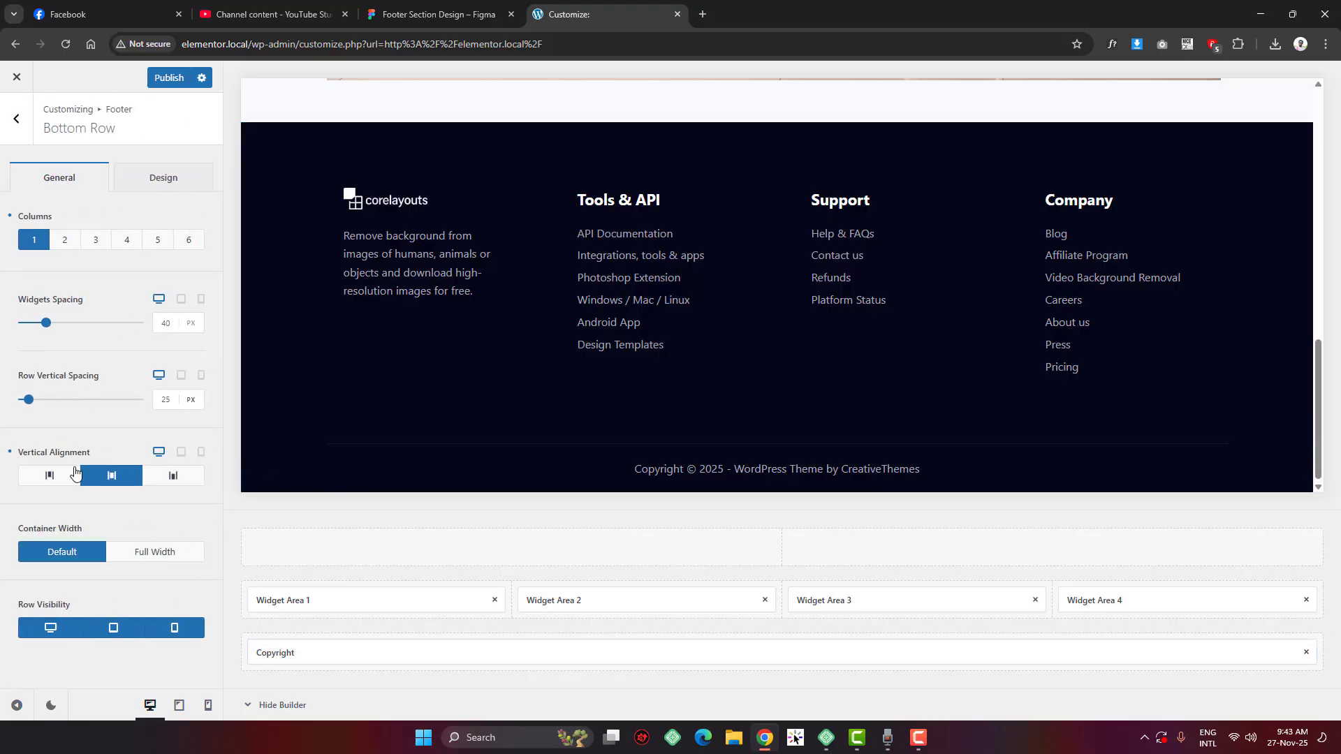
click(164, 179)
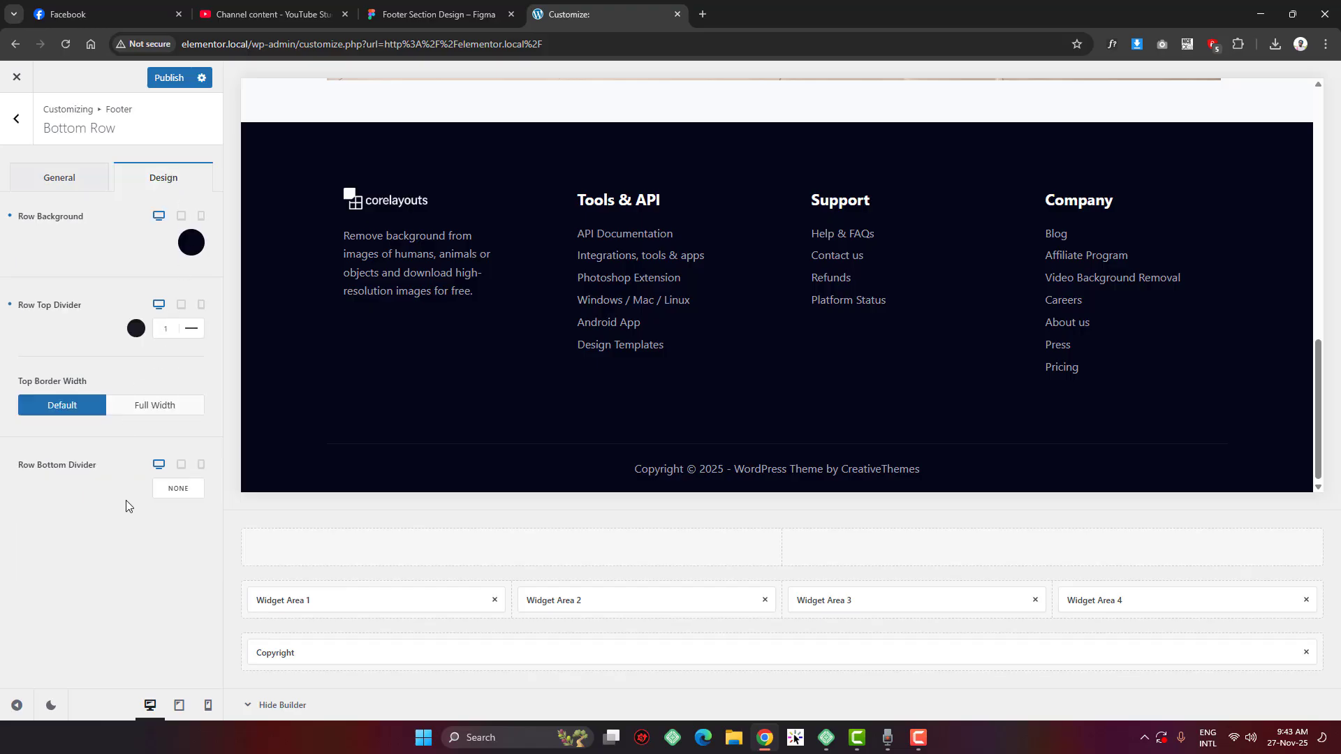
click(59, 179)
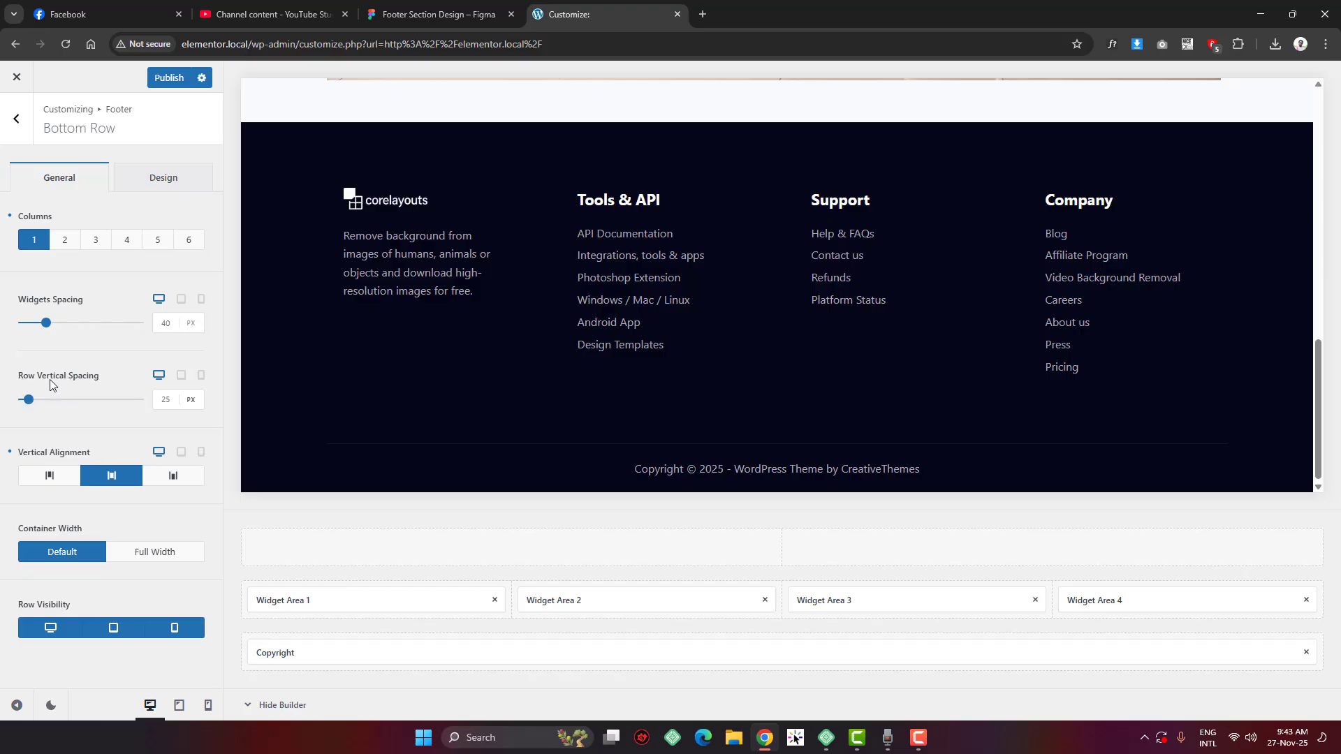
Try Row Vertical Spacing values of 84 px and 0 px on the footer's Bottom Row
drag(28, 400, 42, 399)
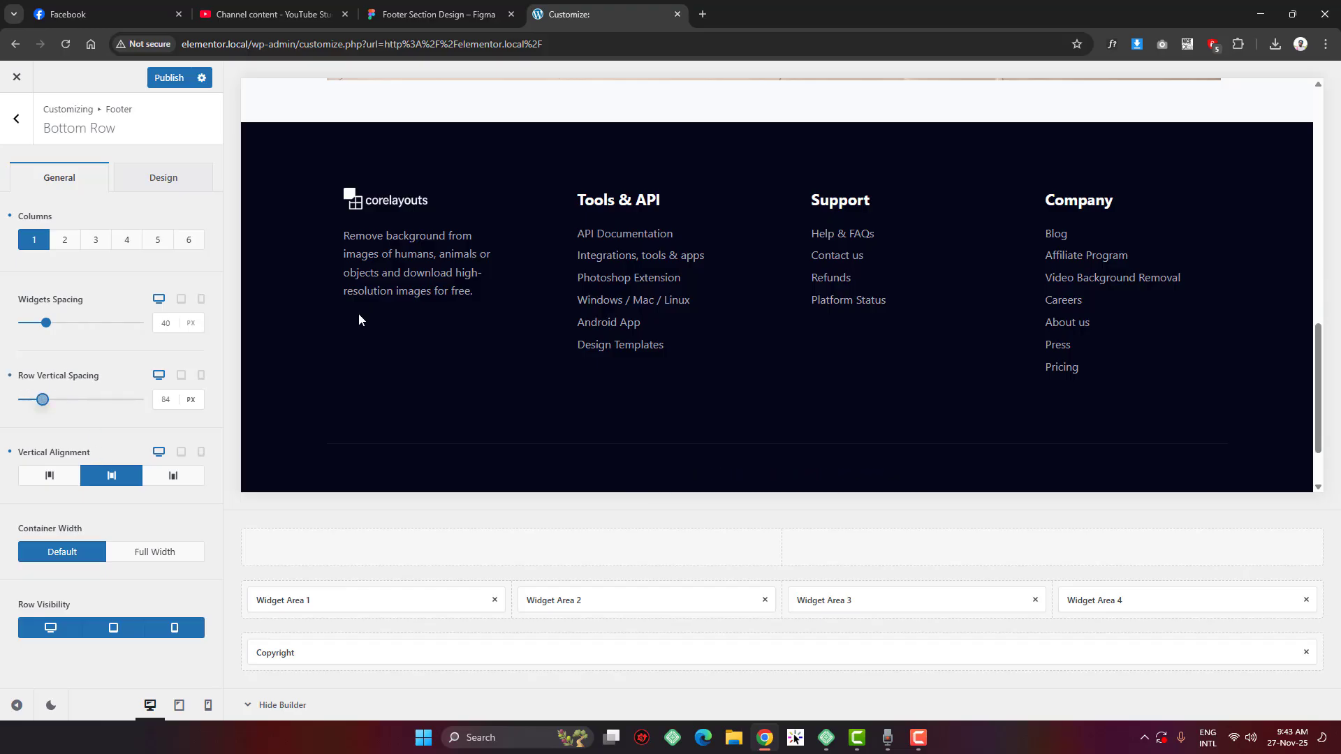
scroll(359, 313, down, 1)
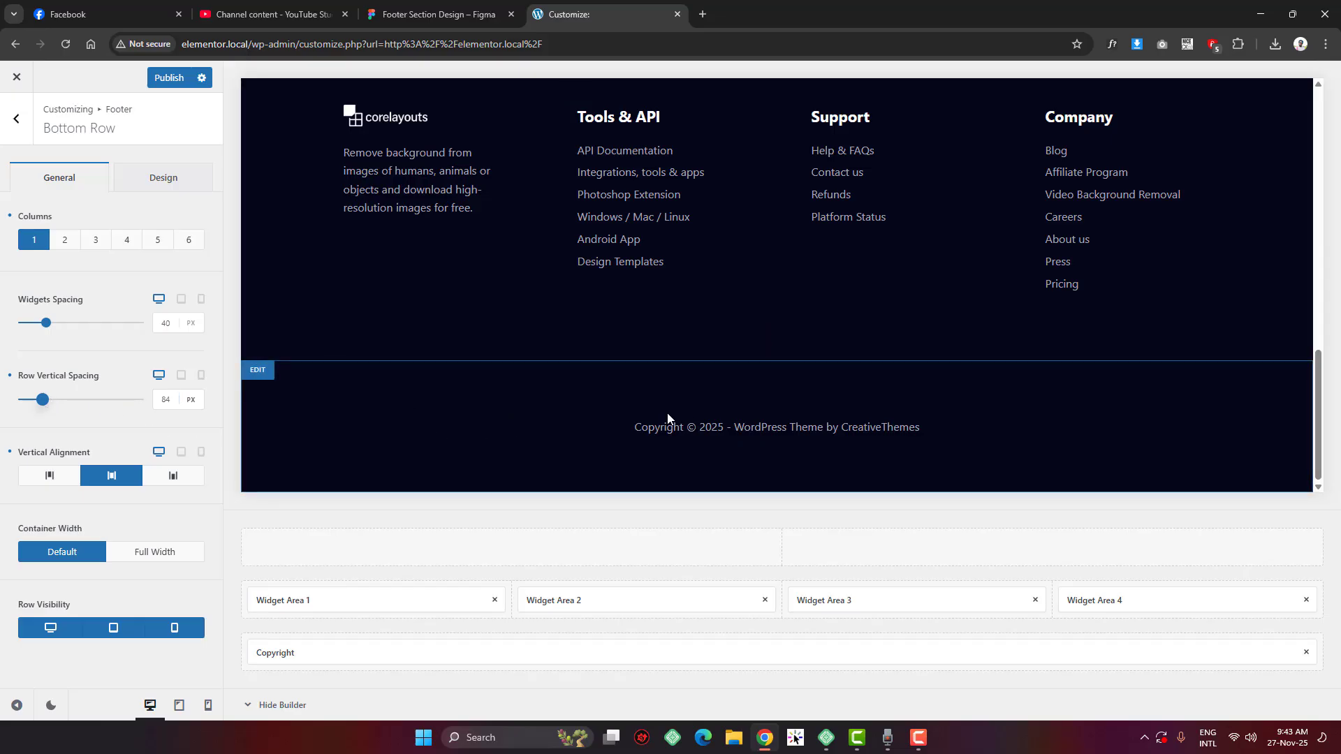
double_click(166, 399)
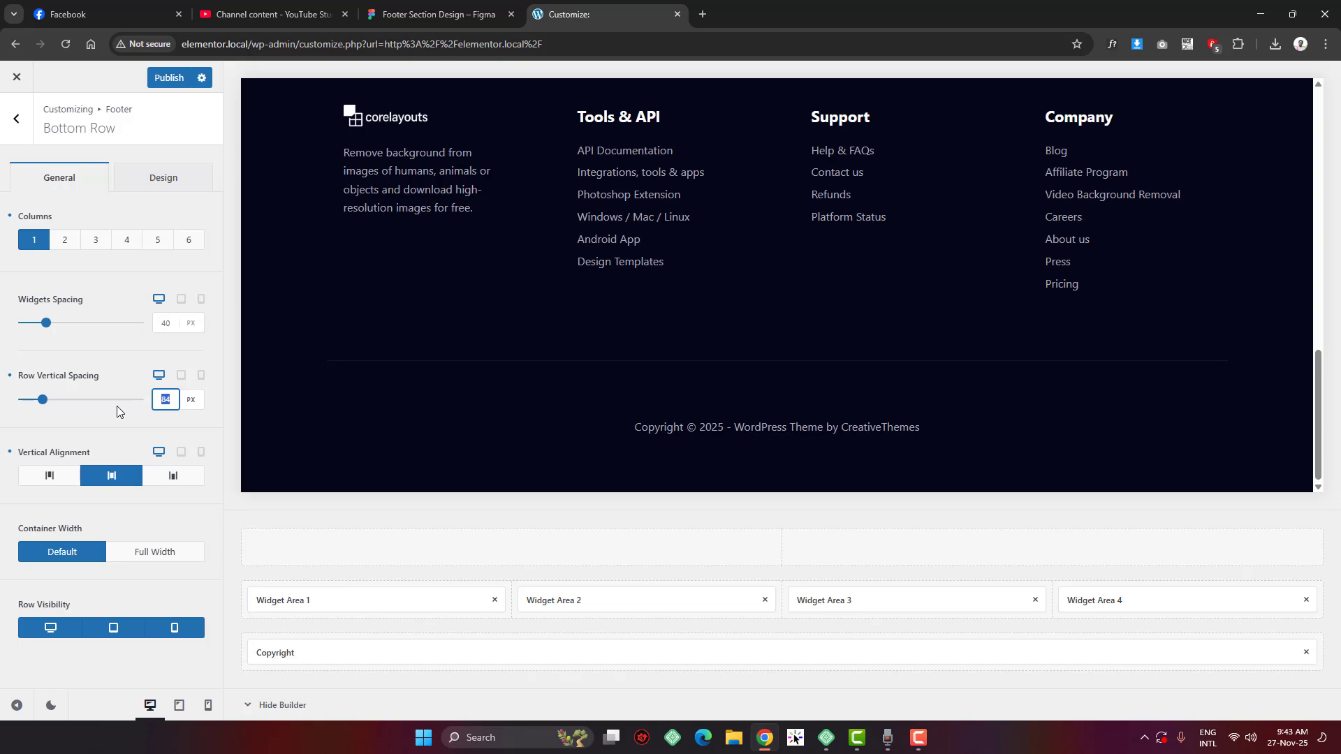
key(BackSpace)
text(0)
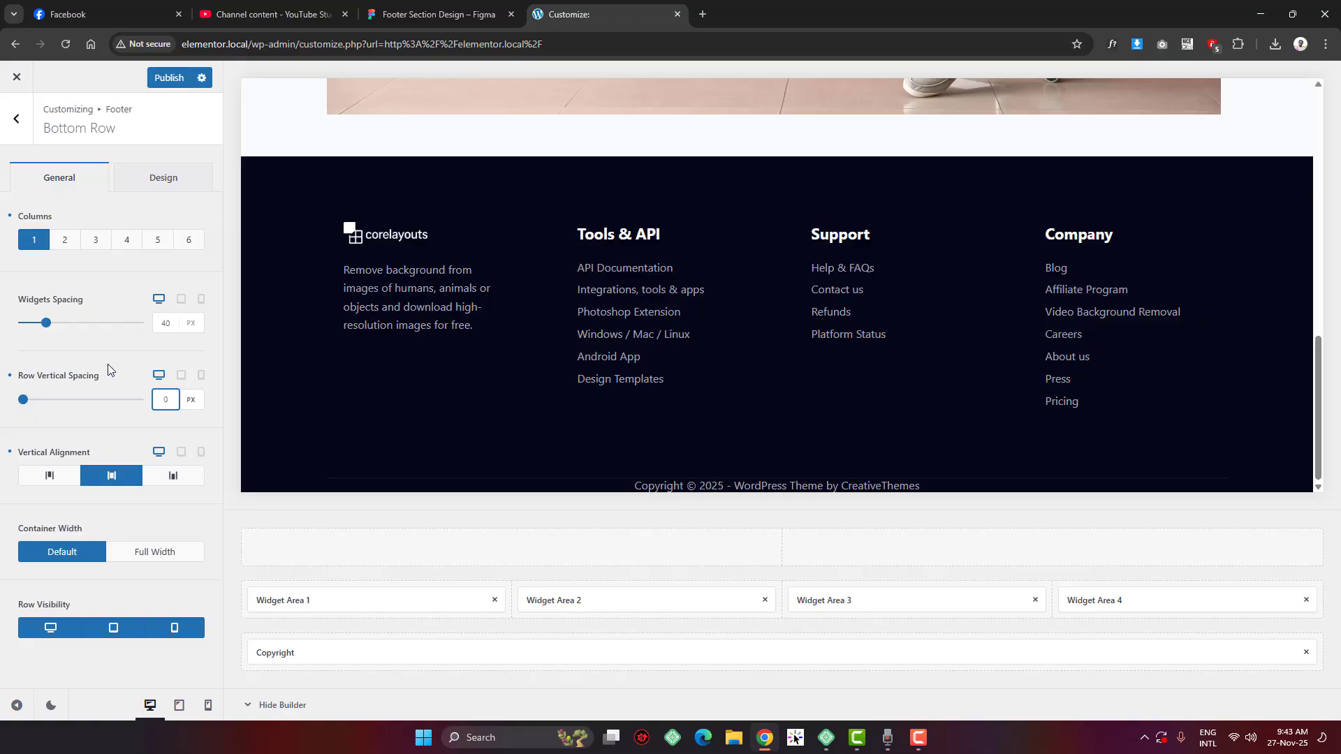
Measure the distance between the divider line and the copyright text in the Figma design
click(447, 14)
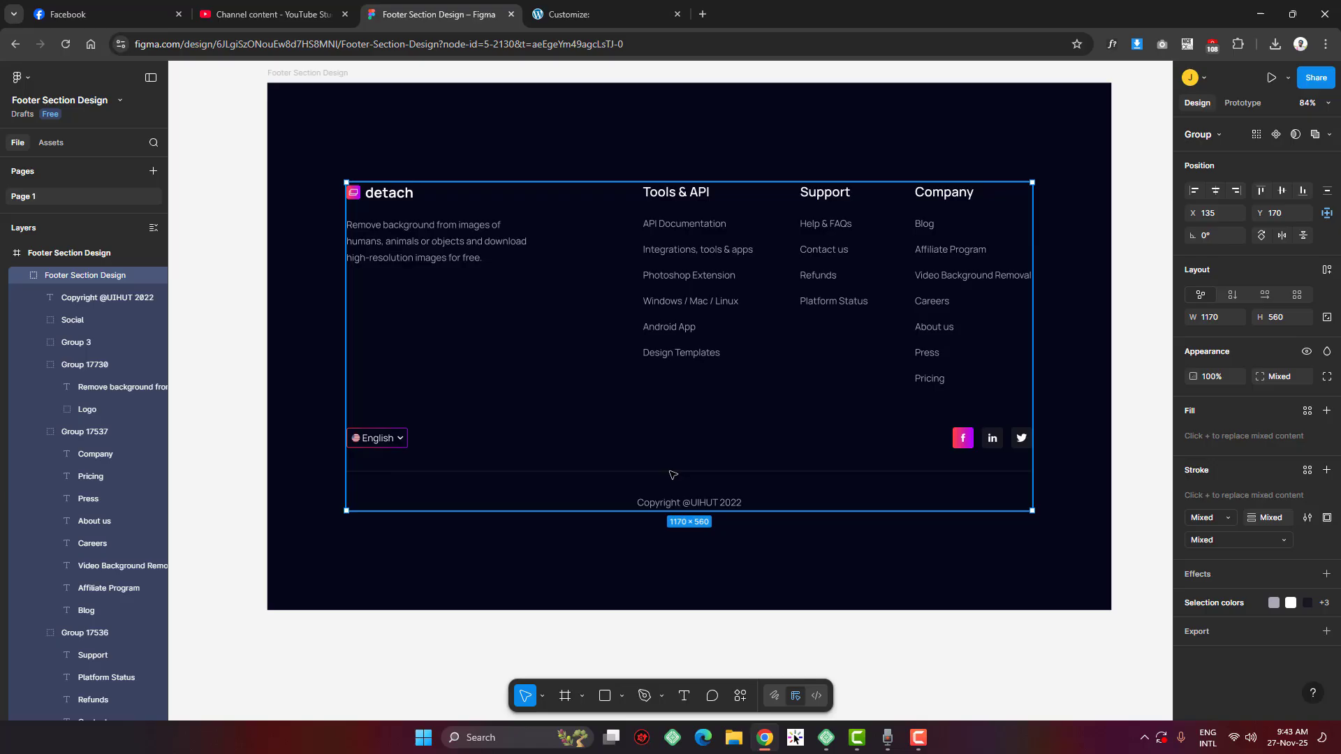
scroll(675, 482, down, 3)
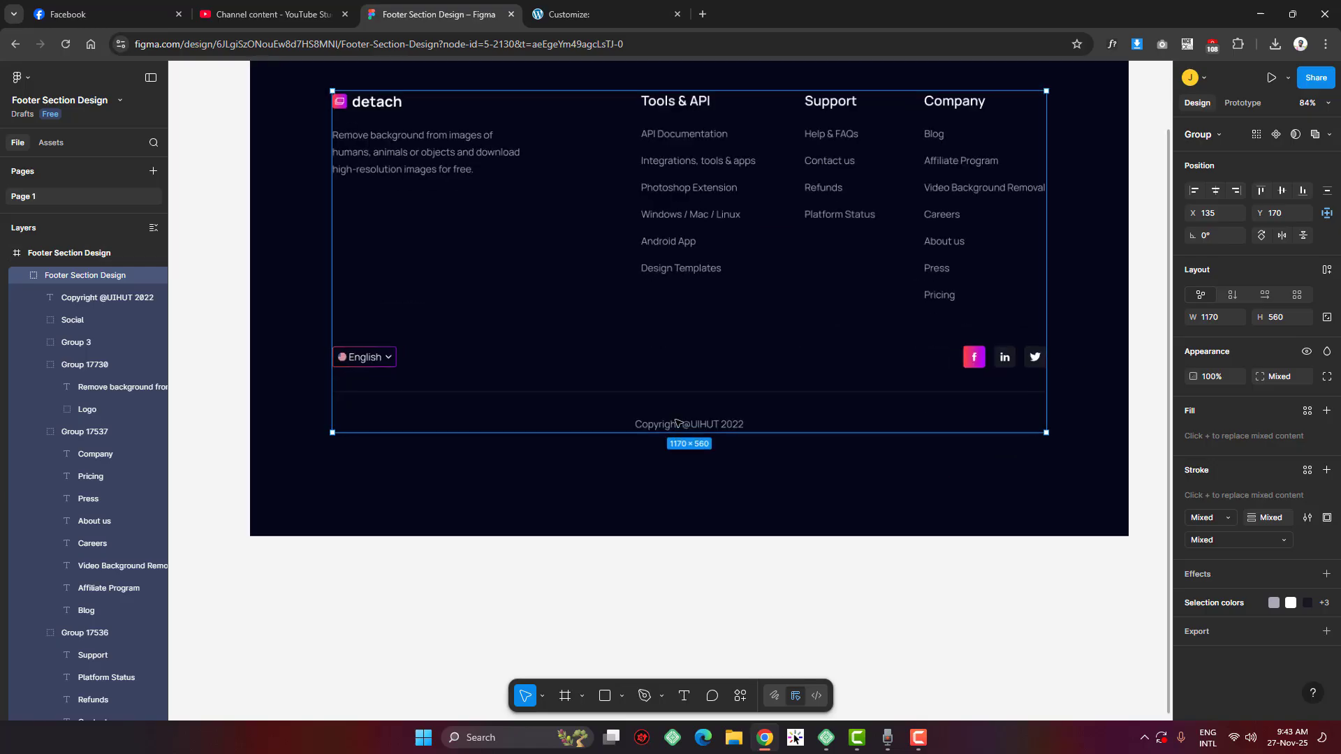
scroll(676, 422, up, 3)
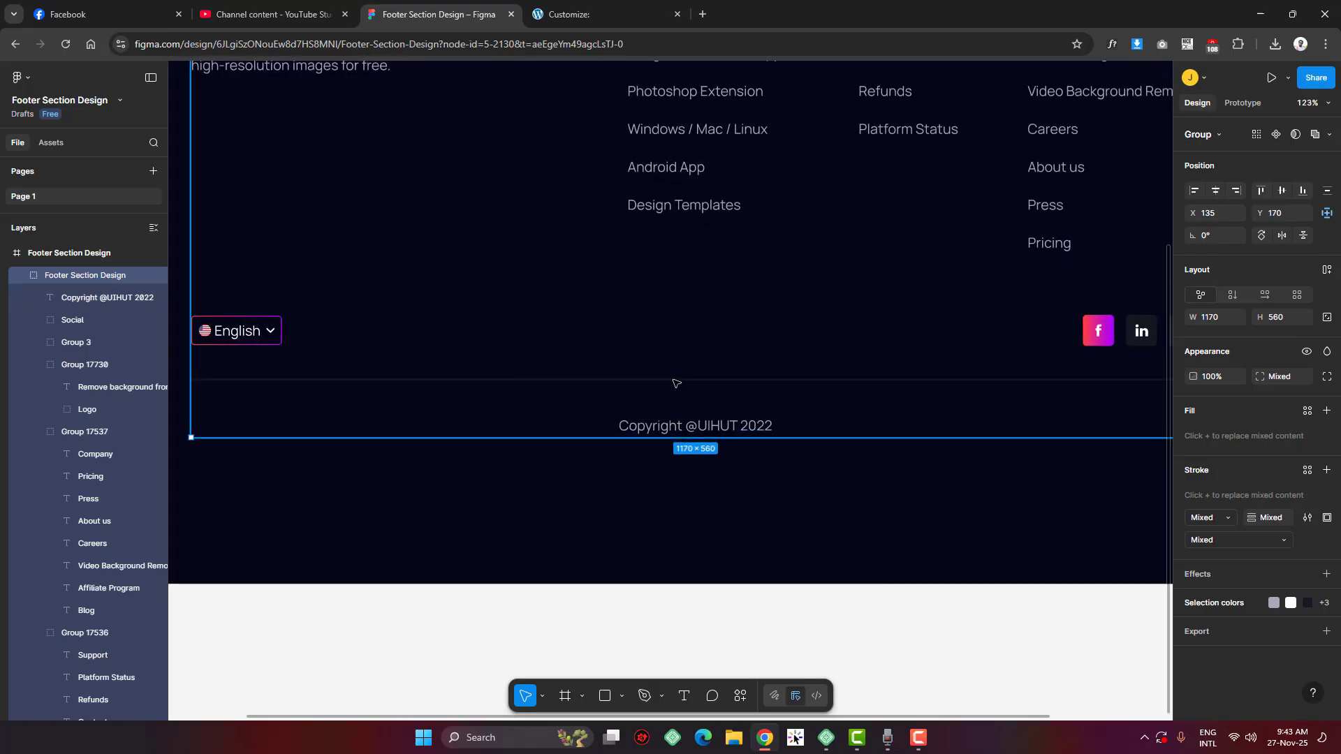
key(Escape)
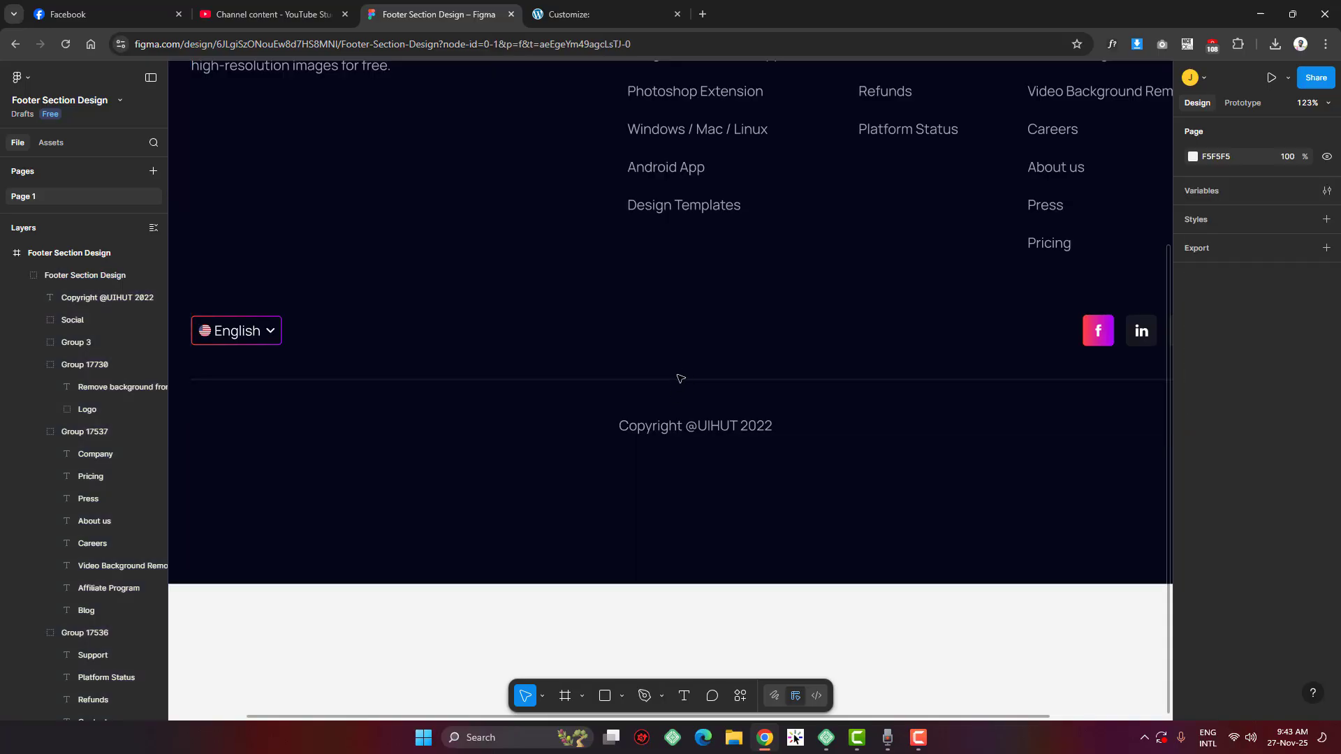
click(680, 378)
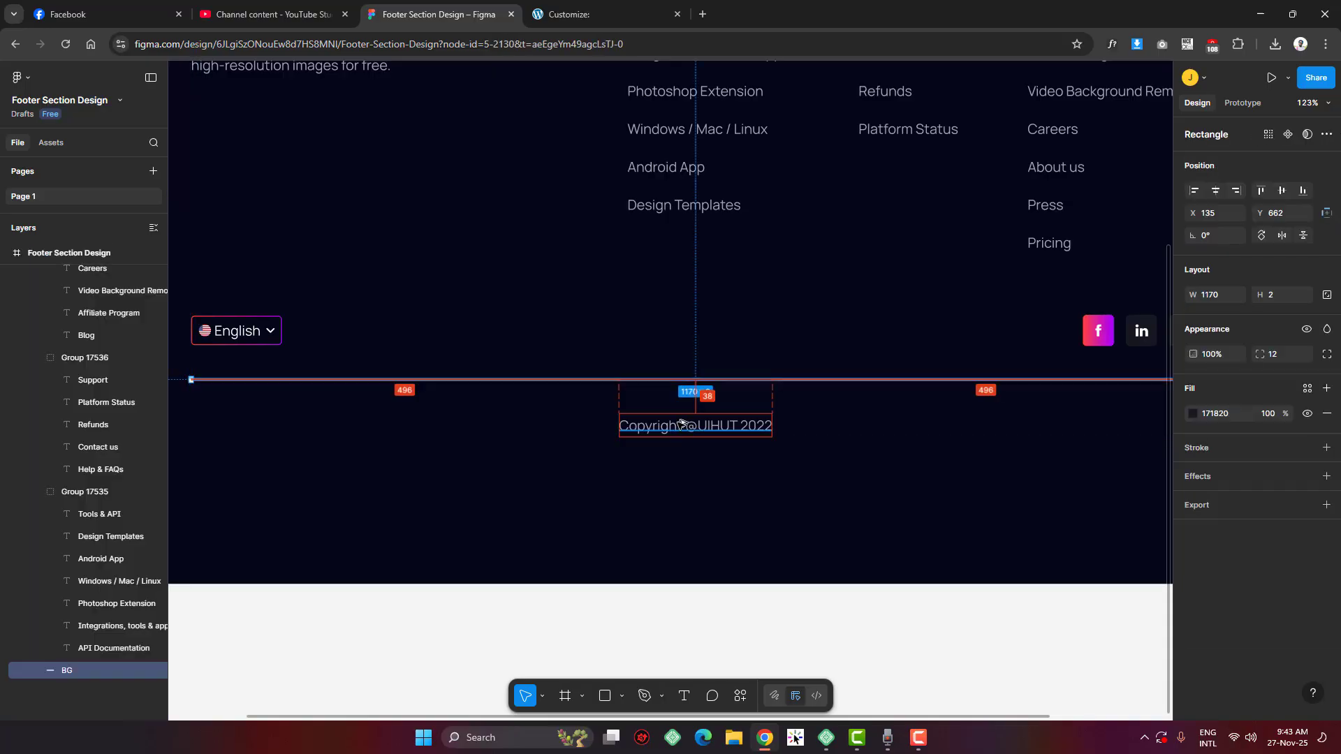
Set the Row Vertical Spacing of the footer's Bottom Row in the Customizer to 38 px
click(591, 7)
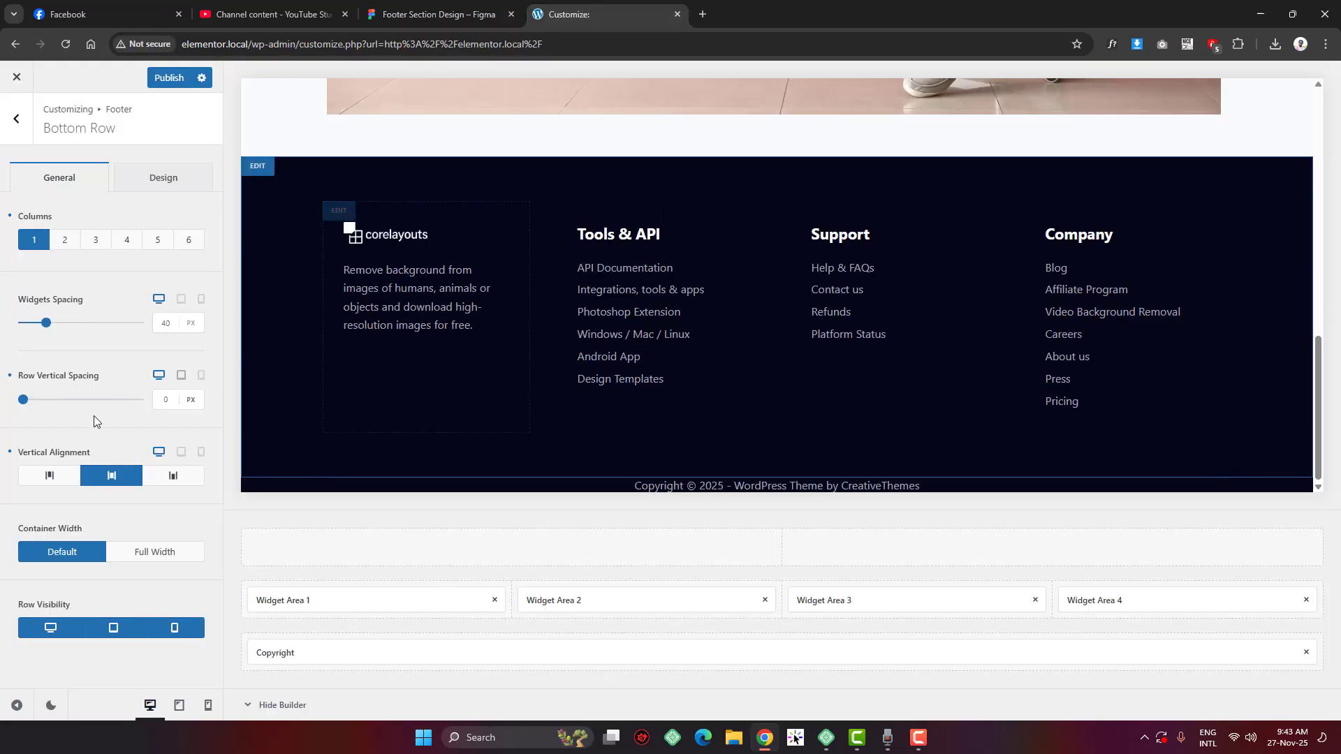
click(165, 399)
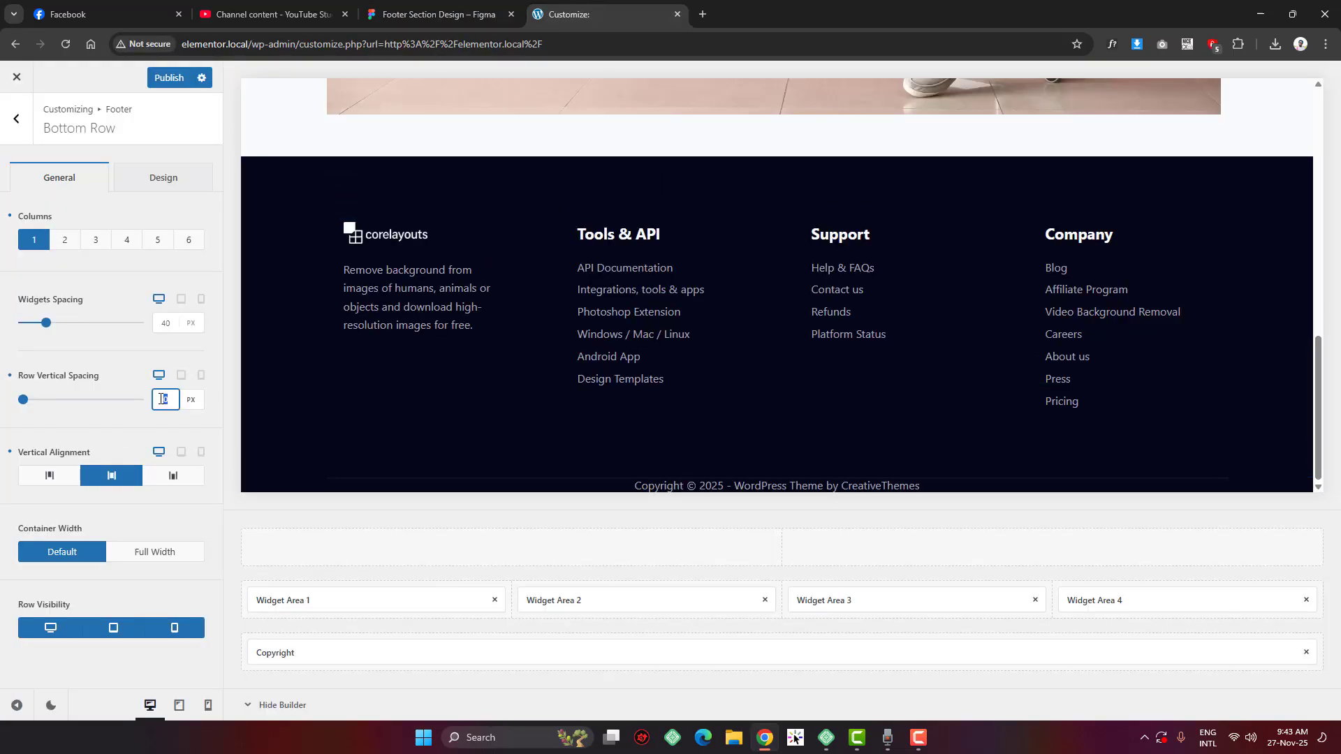
text(3)
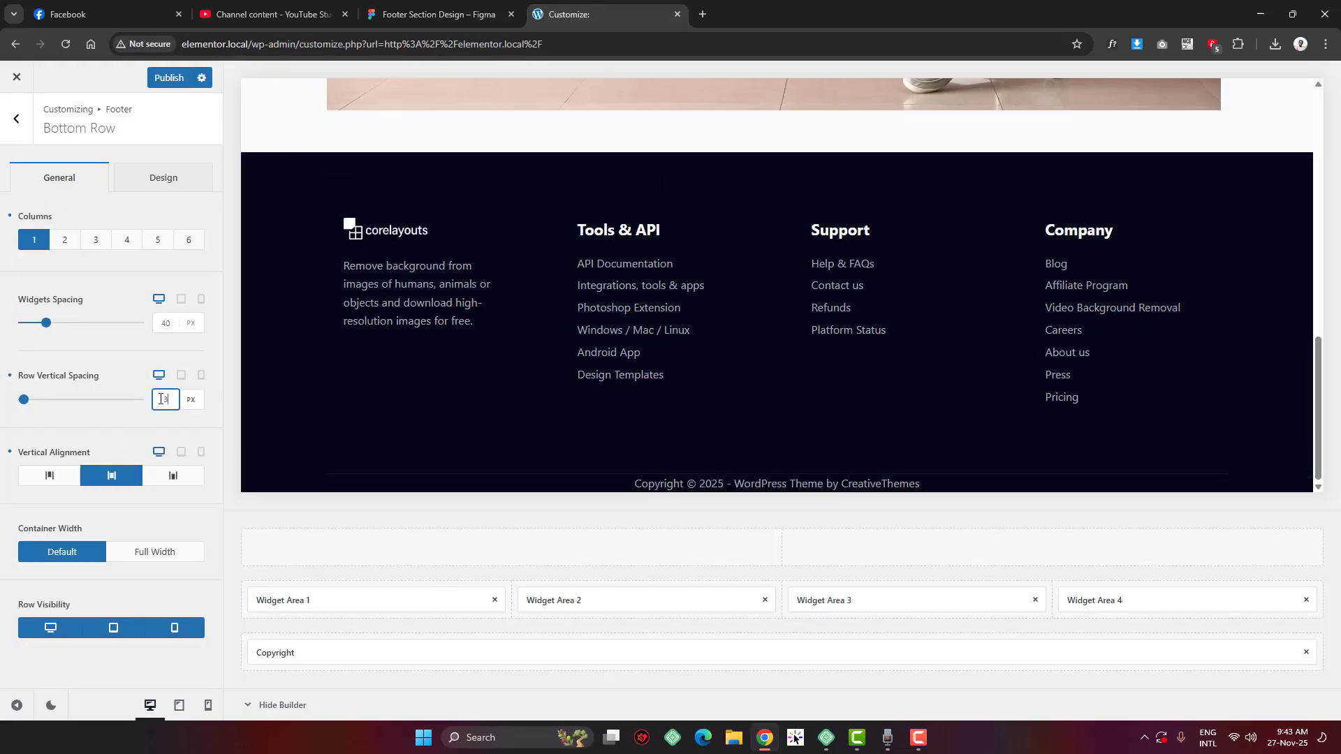
text(8)
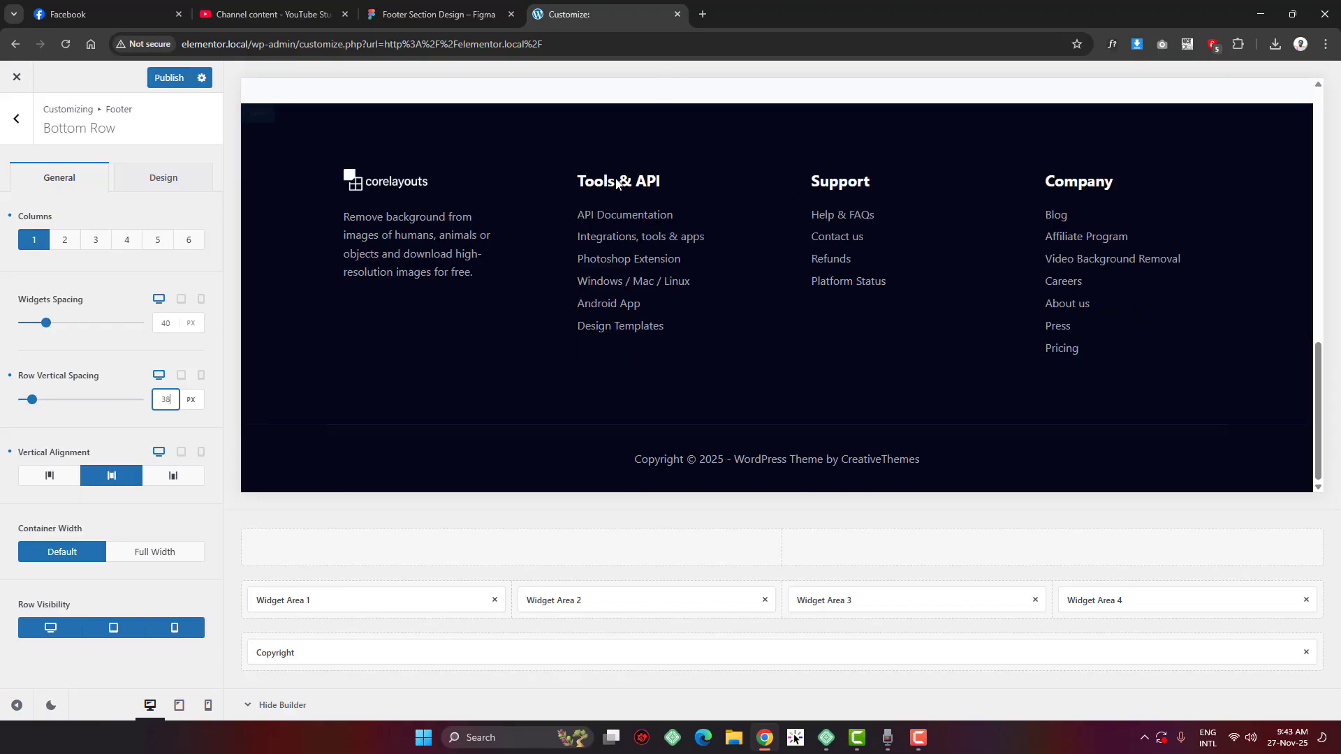
Open the footer's Middle Row settings in the Customizer and try a Row Vertical Spacing of 146 px
scroll(580, 380, up, 2)
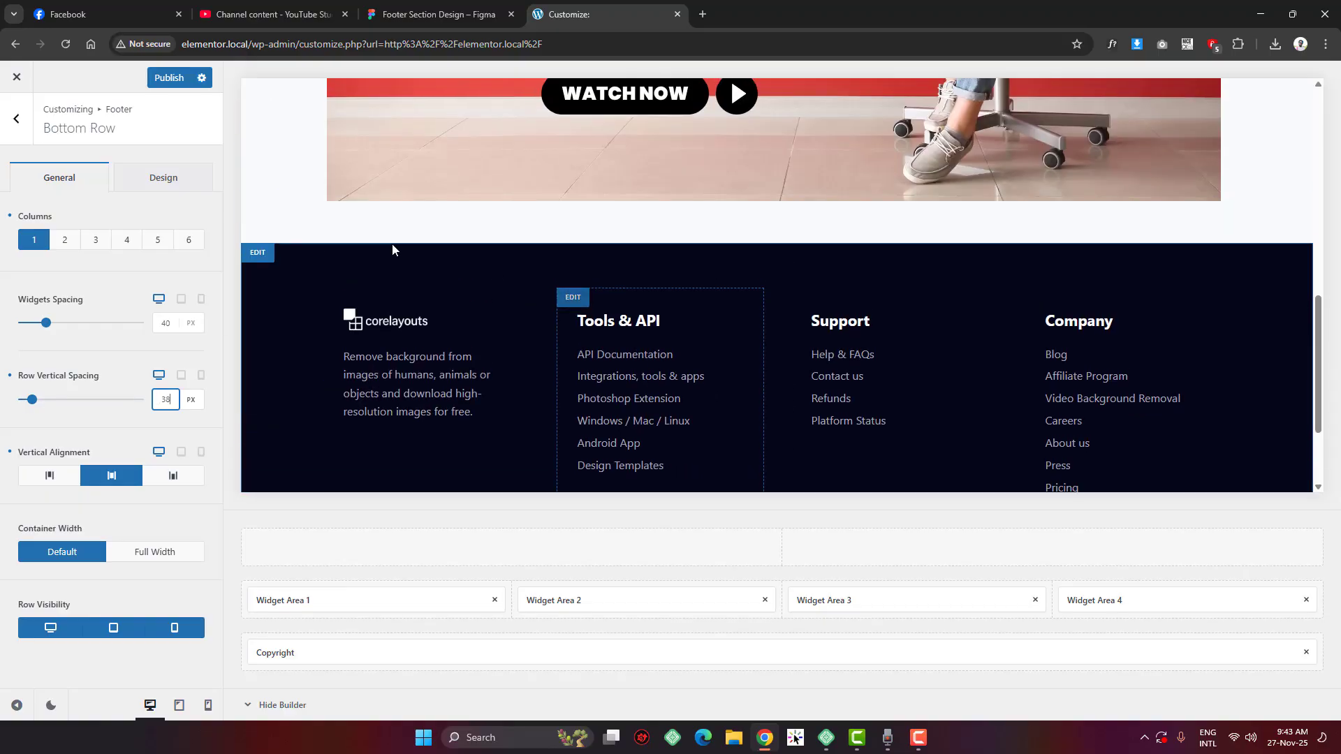
click(257, 259)
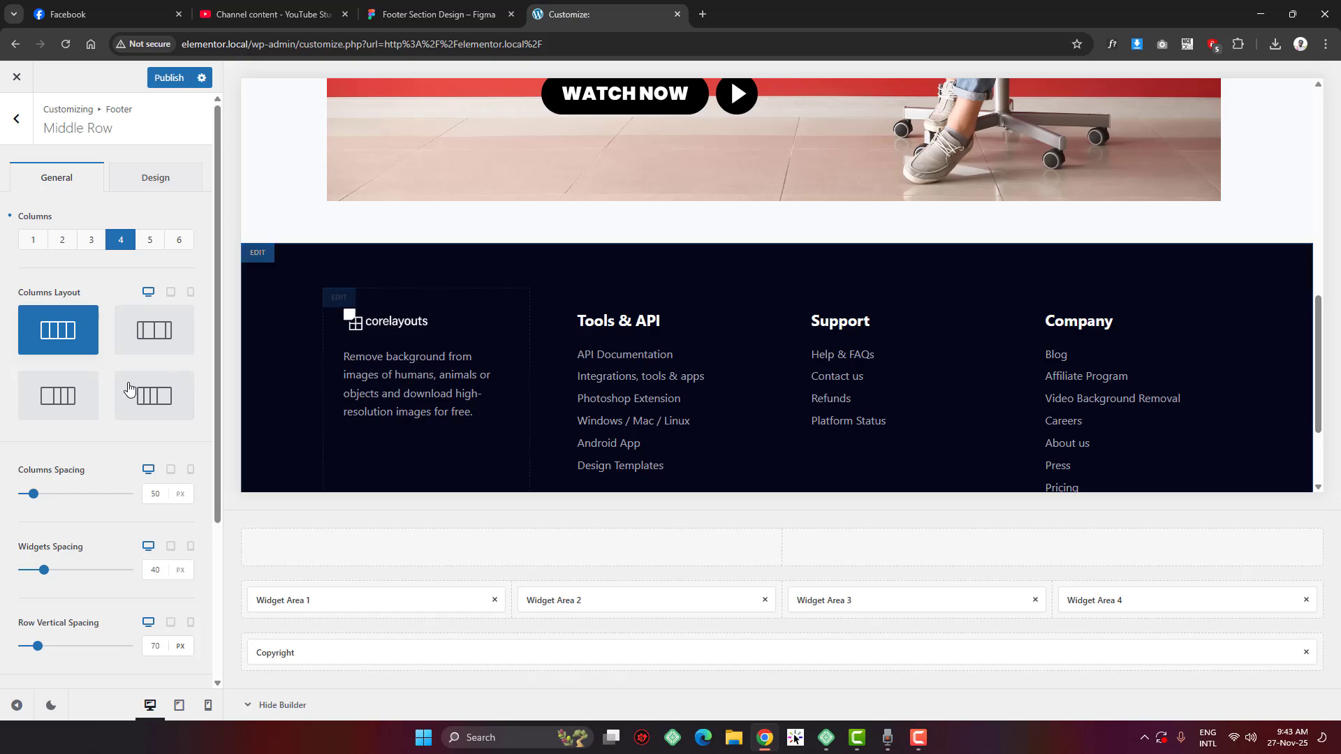
scroll(563, 354, down, 2)
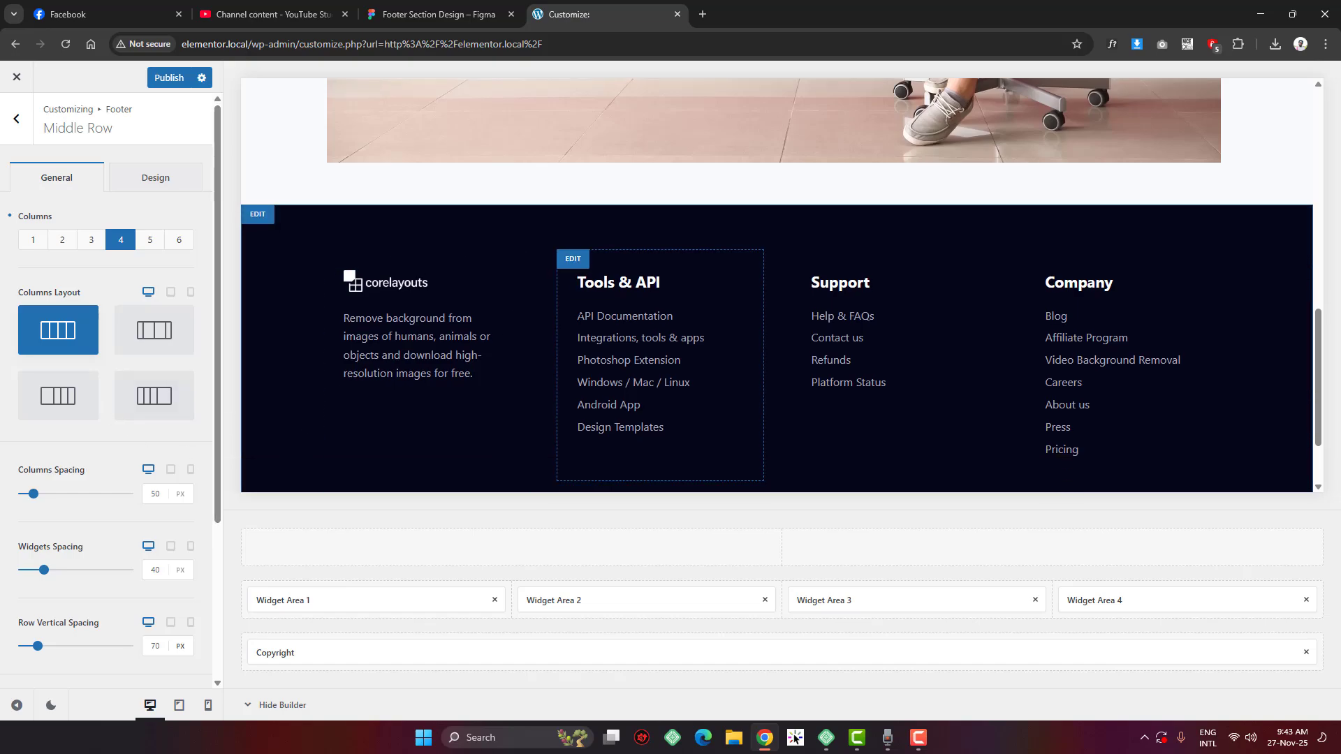
scroll(54, 438, down, 1)
scroll(54, 439, down, 3)
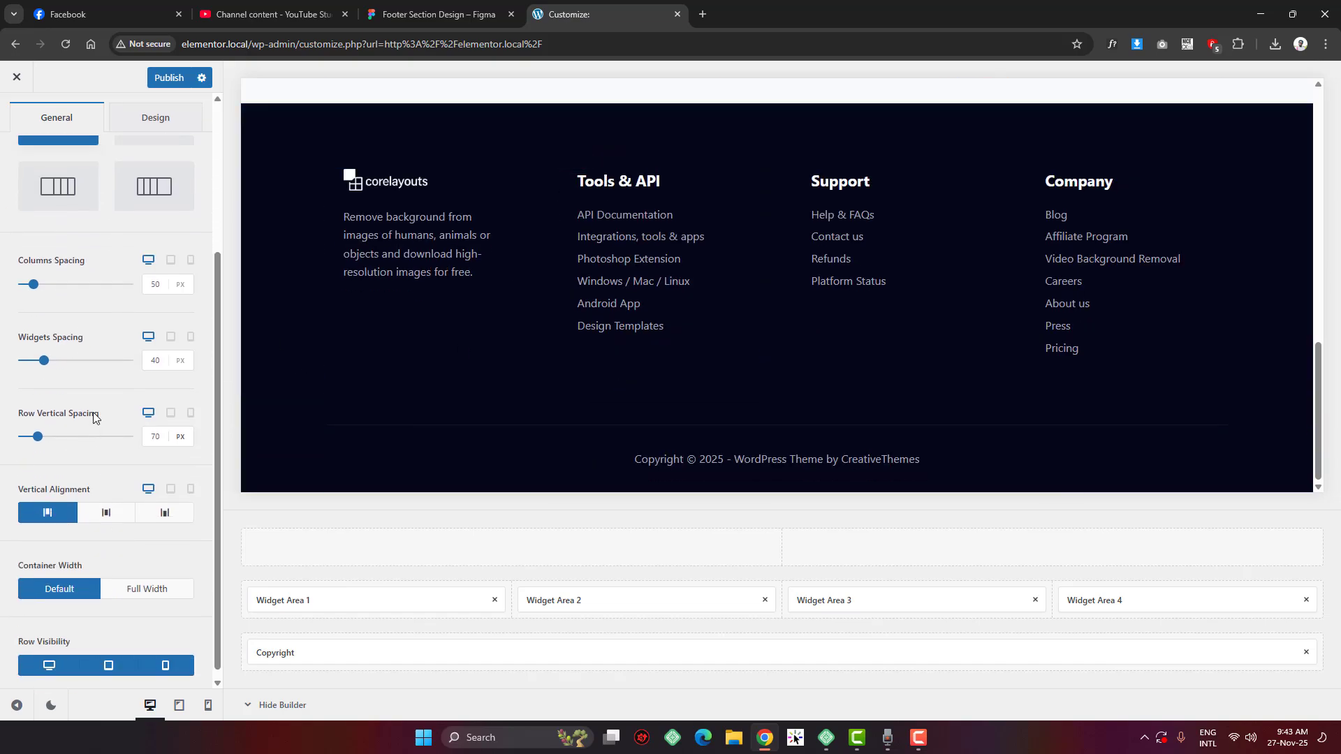
scroll(312, 364, up, 2)
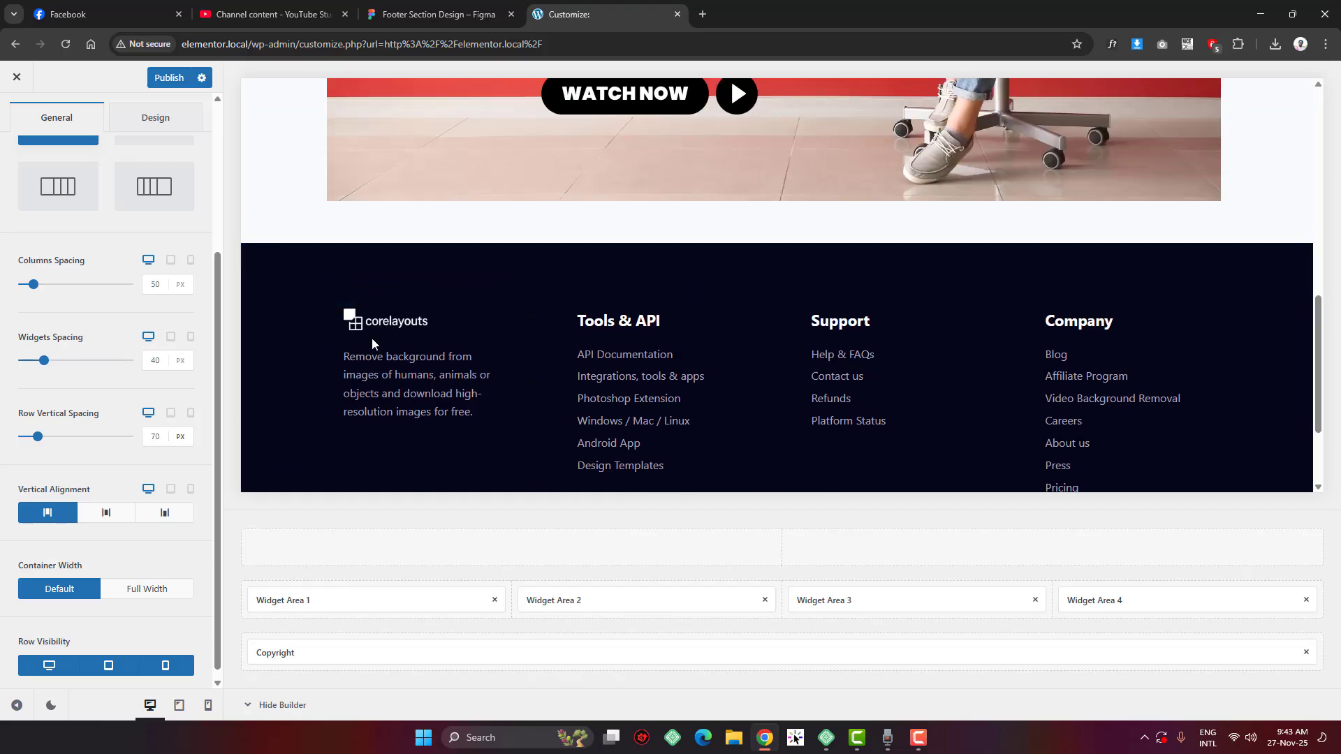
drag(38, 437, 51, 438)
scroll(622, 336, down, 4)
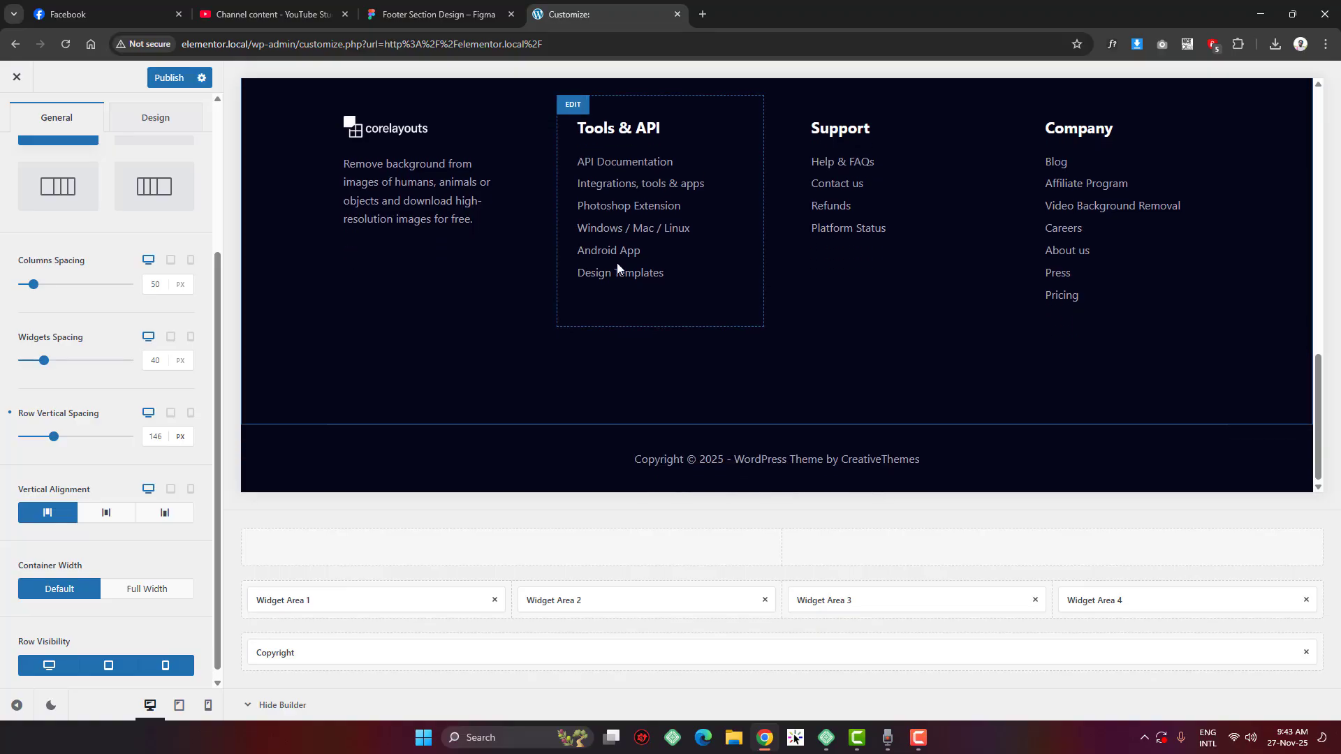
Measure the content group's margins to the frame and the gap between the Design Templates link and the divider in the Figma design
click(464, 8)
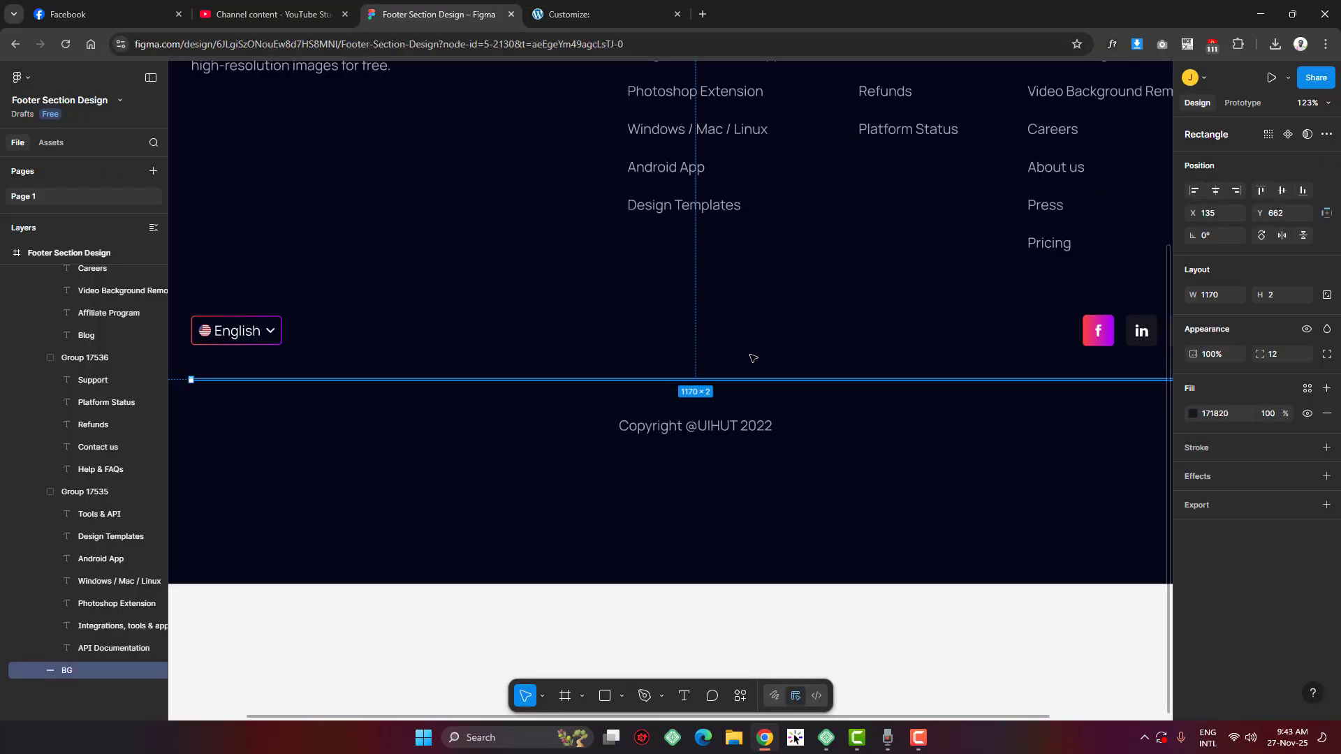
scroll(752, 358, up, 4)
scroll(742, 382, down, 5)
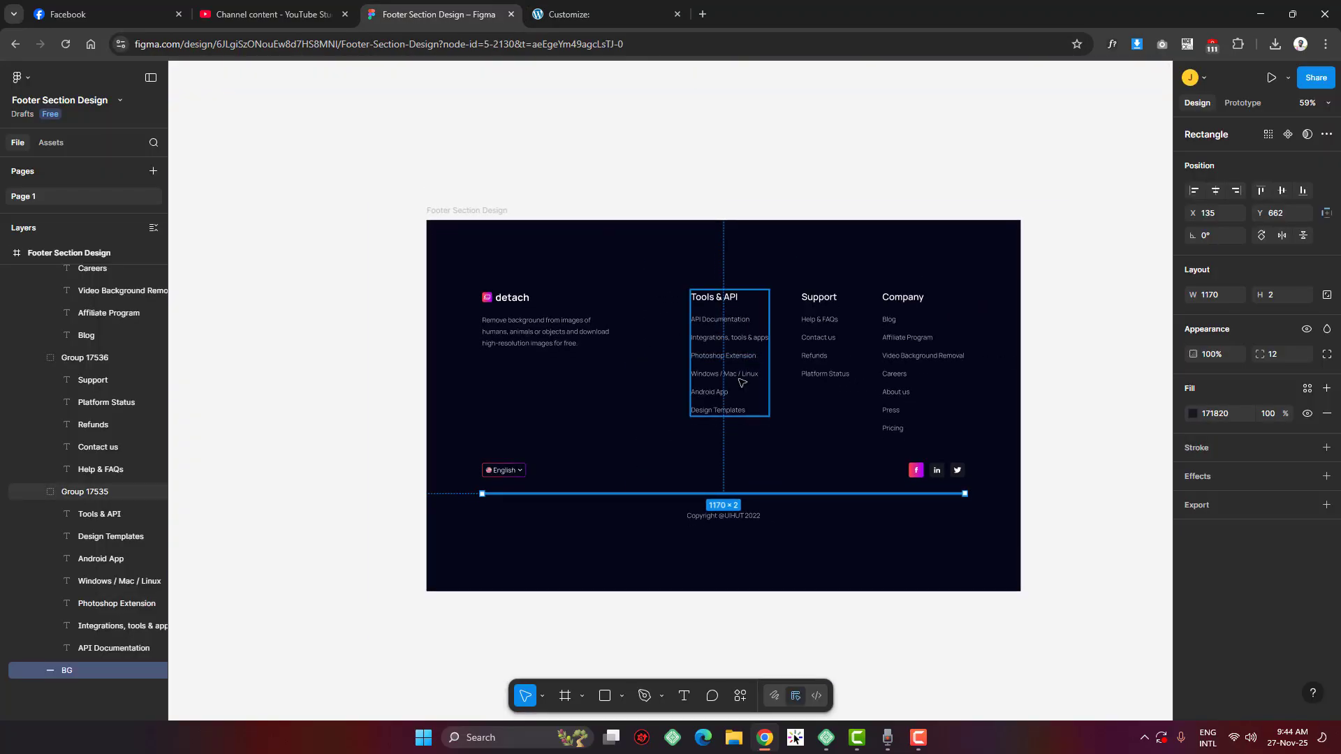
click(660, 321)
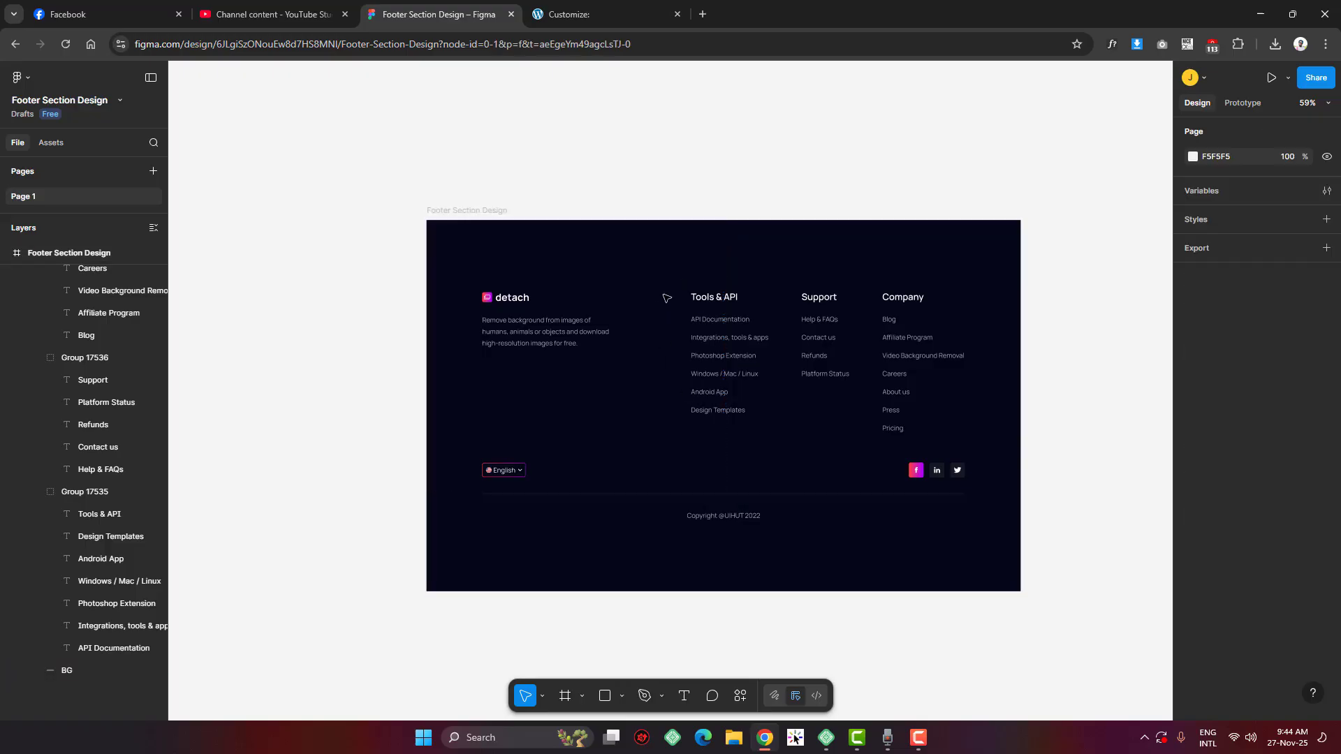
click(667, 298)
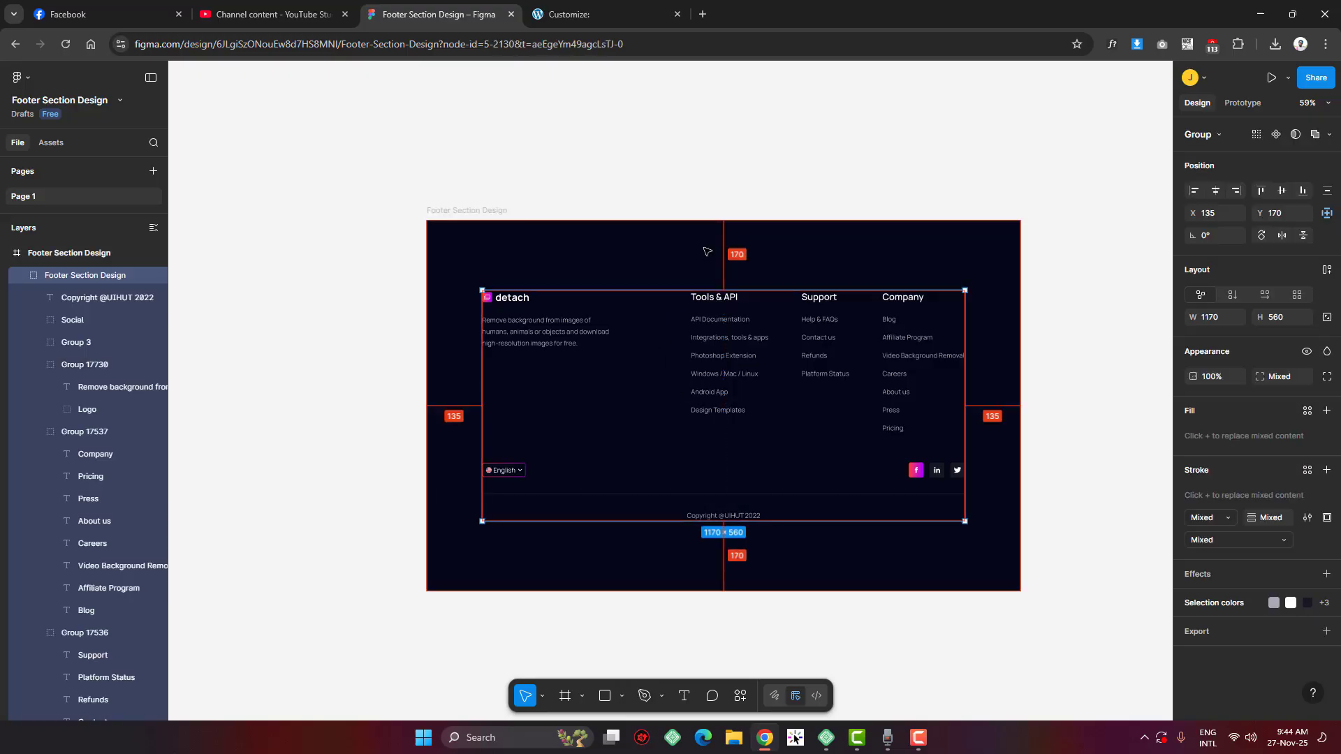
double_click(714, 411)
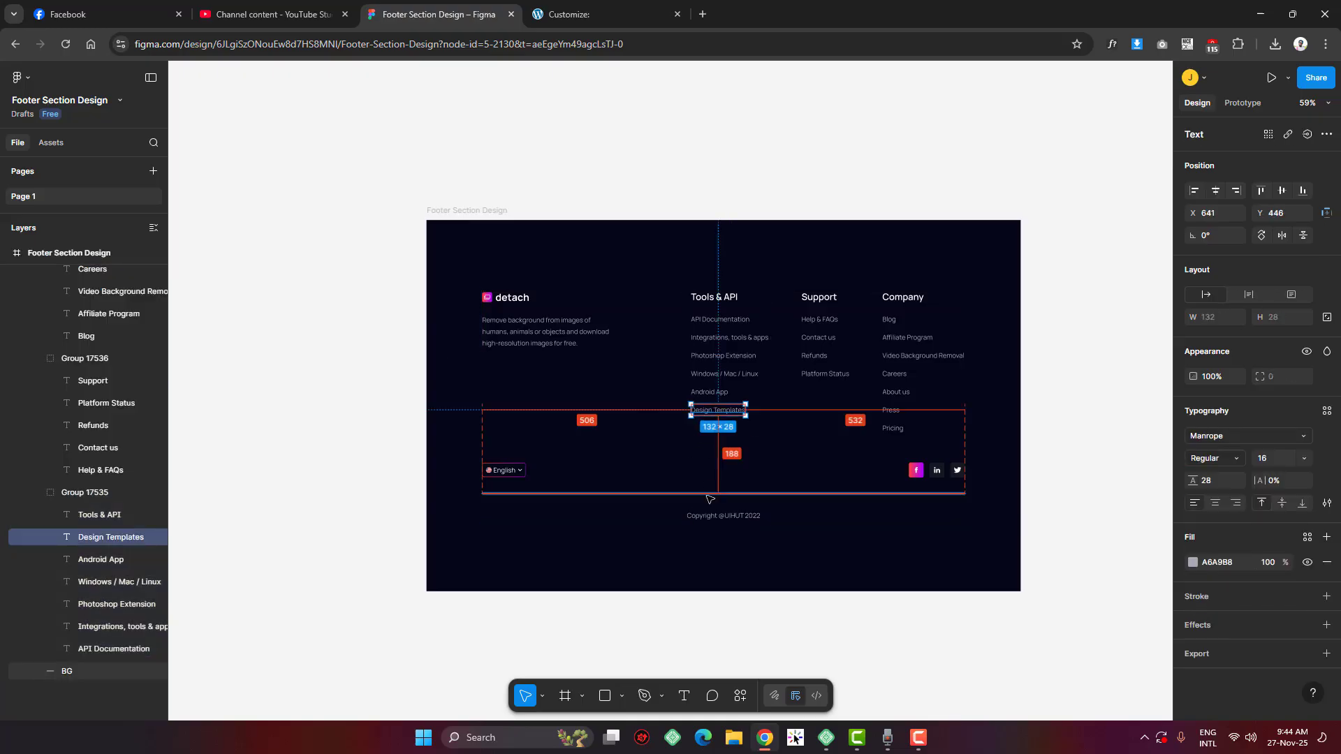
Set the Row Vertical Spacing of the footer's Middle Row in the Customizer to 170 px and publish the change
click(587, 14)
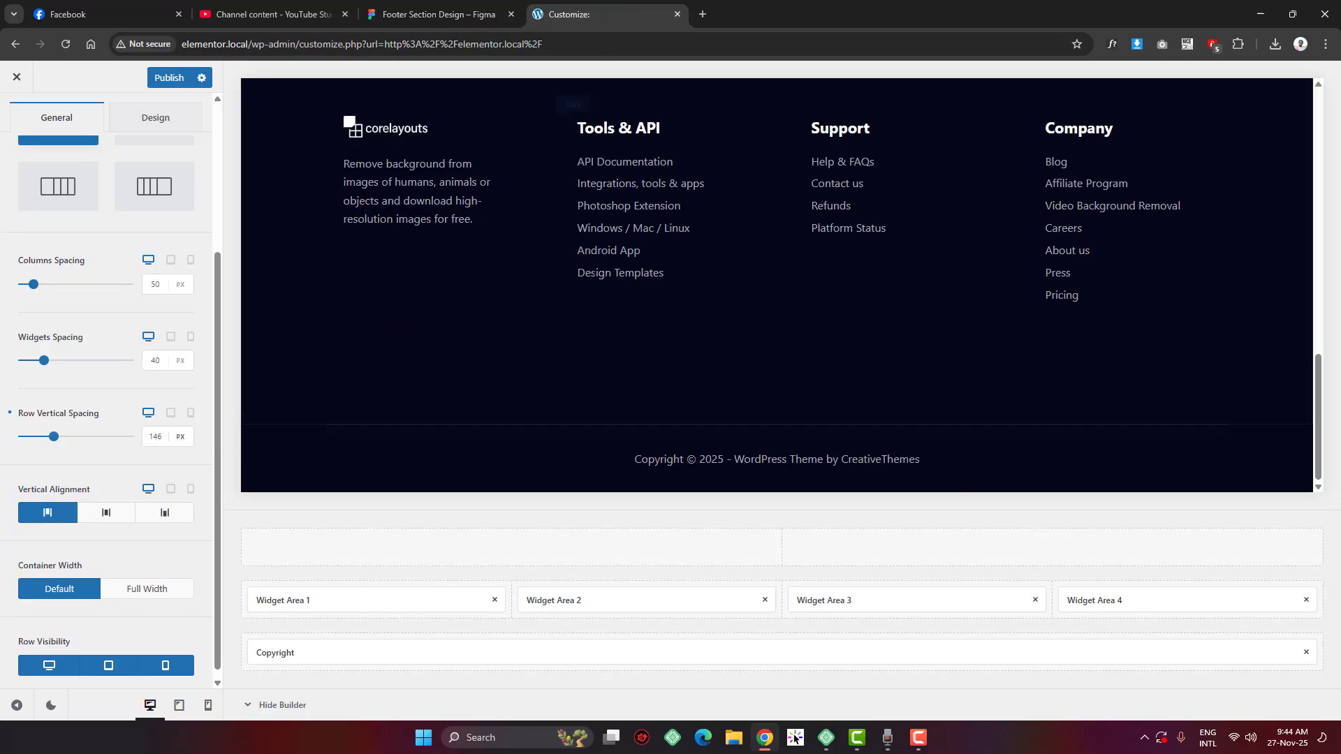
click(159, 436)
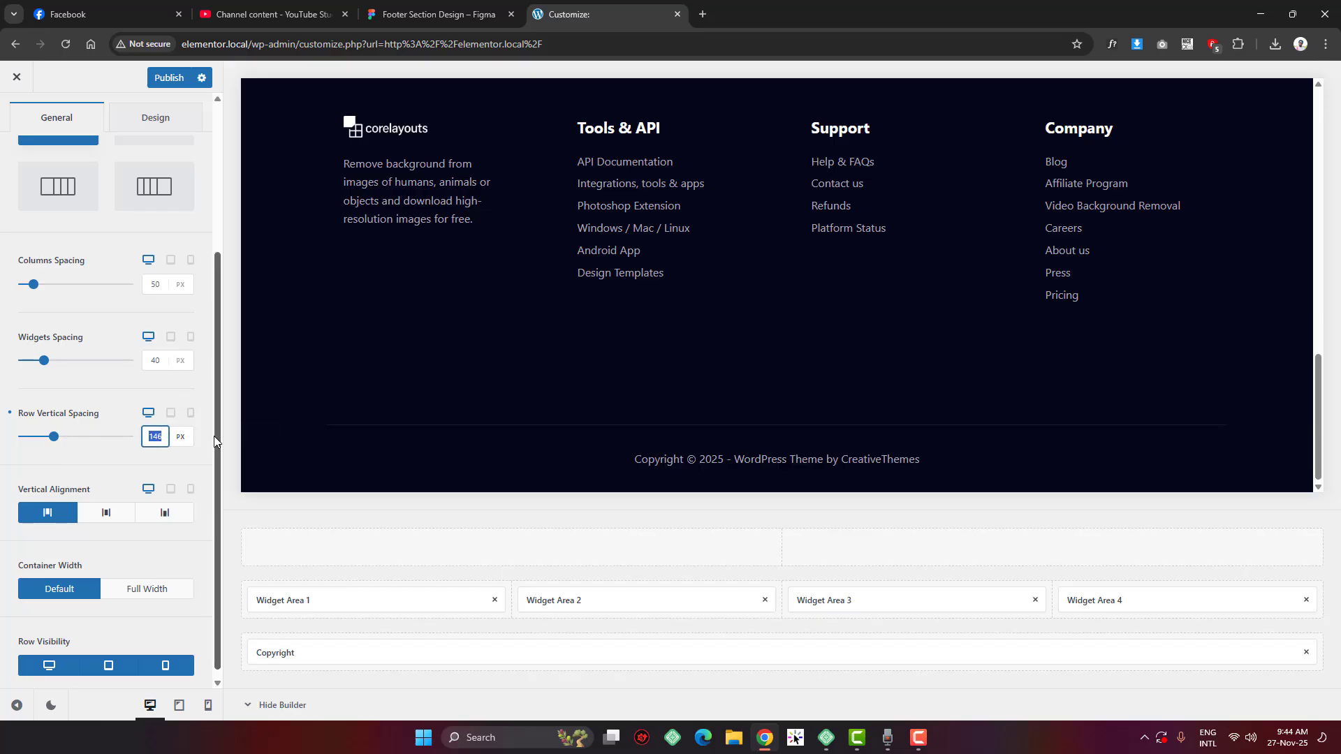
text(170)
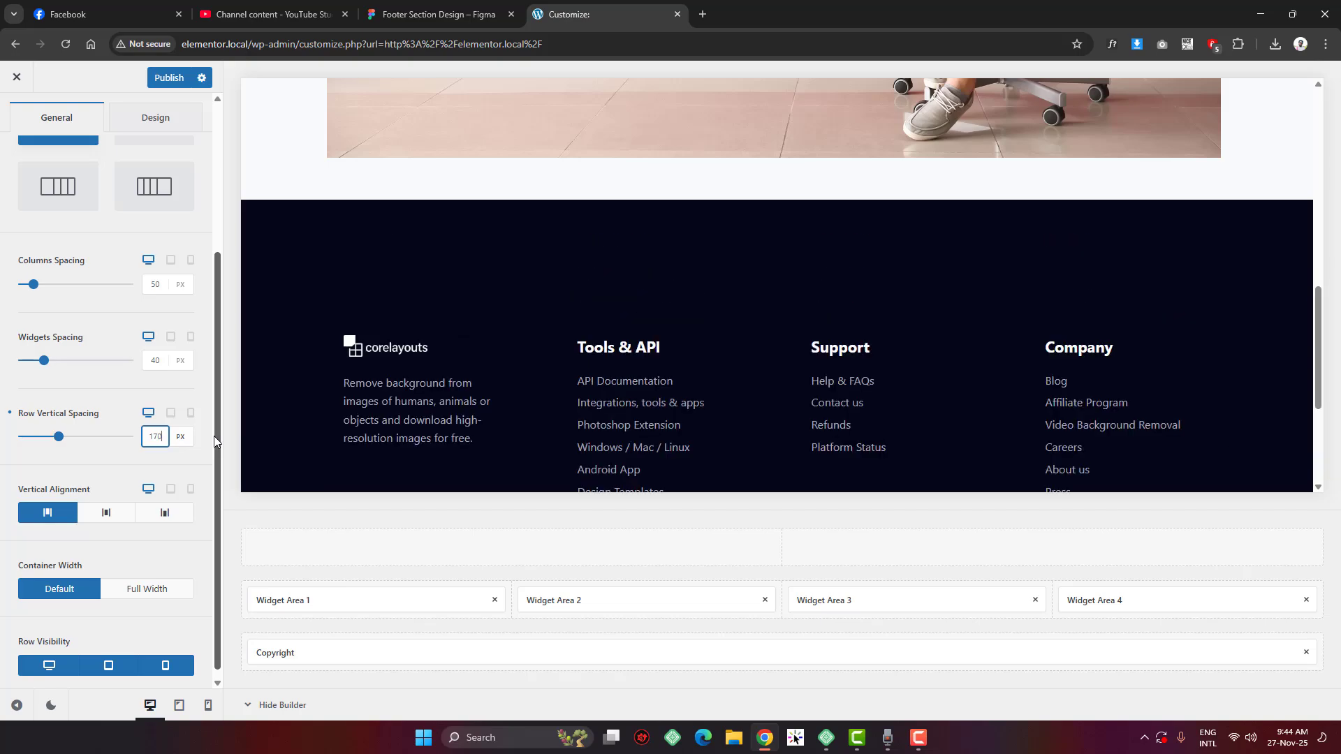
scroll(814, 349, down, 1)
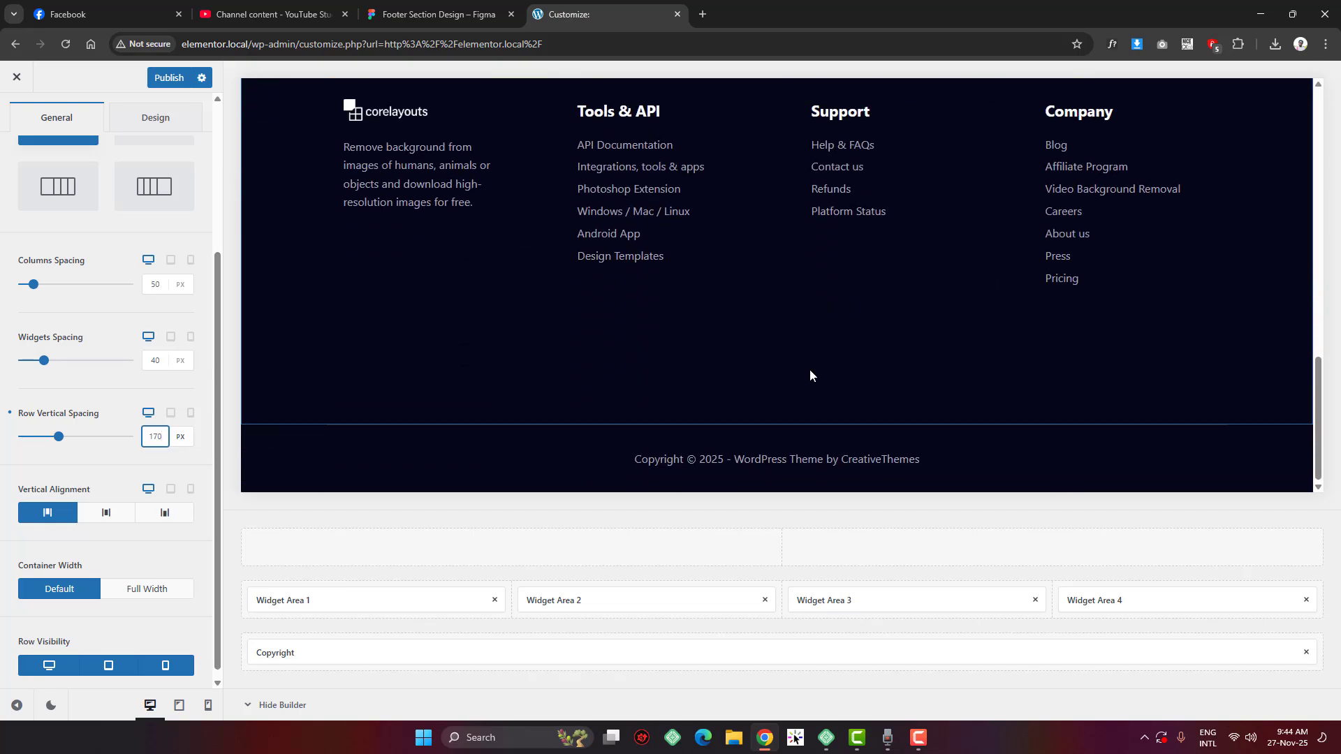
scroll(956, 319, up, 3)
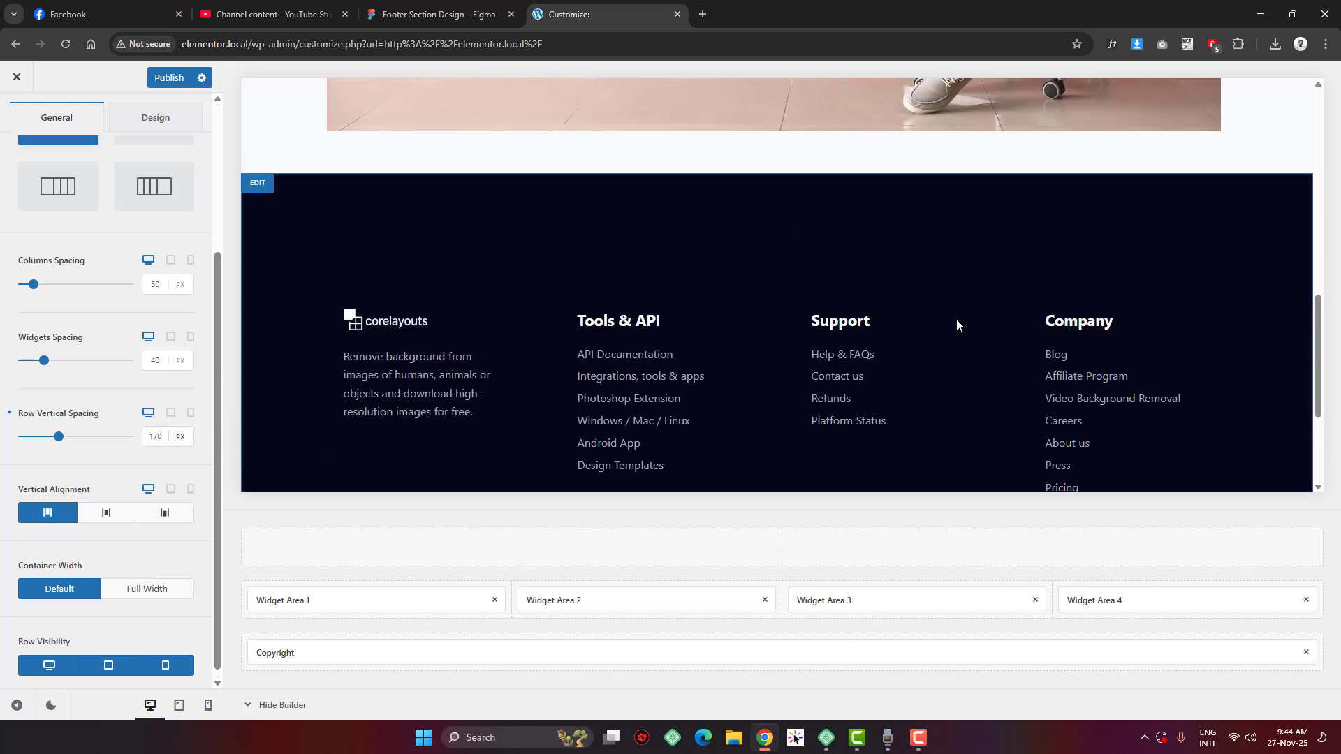
click(168, 77)
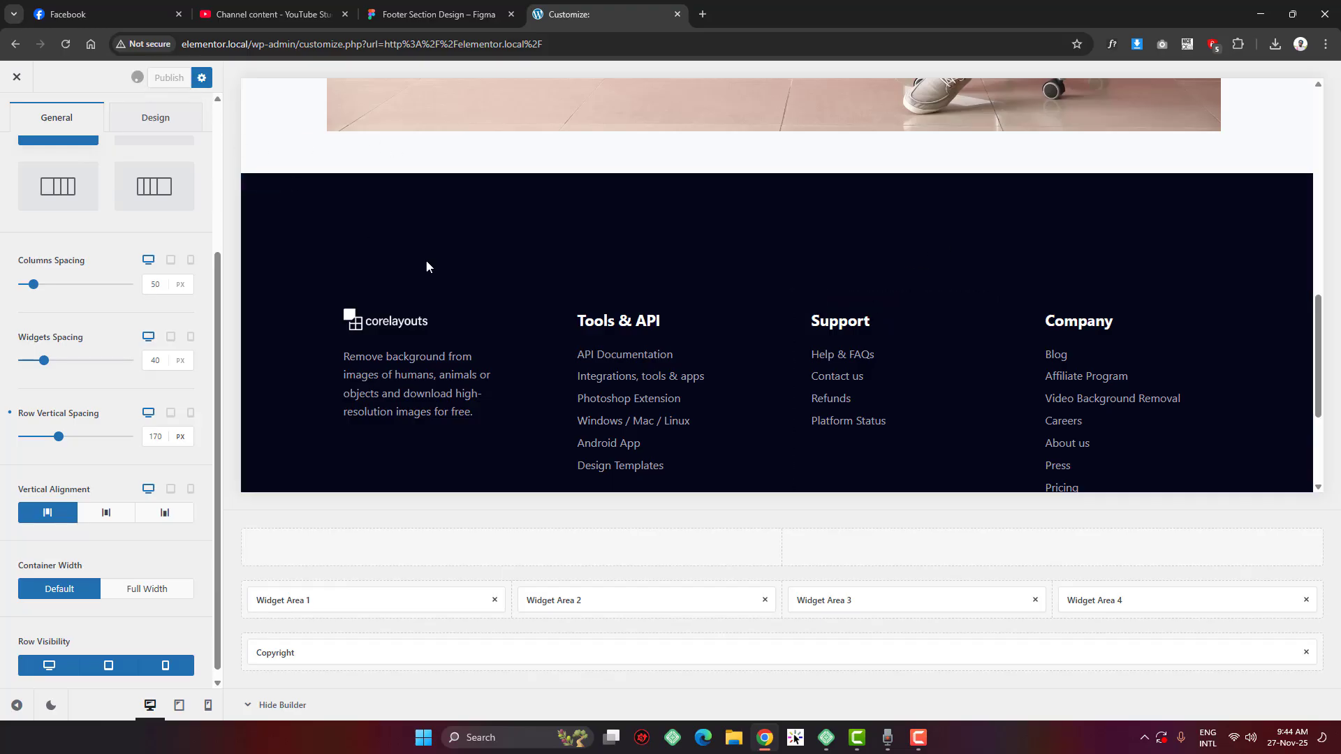
scroll(1075, 322, down, 3)
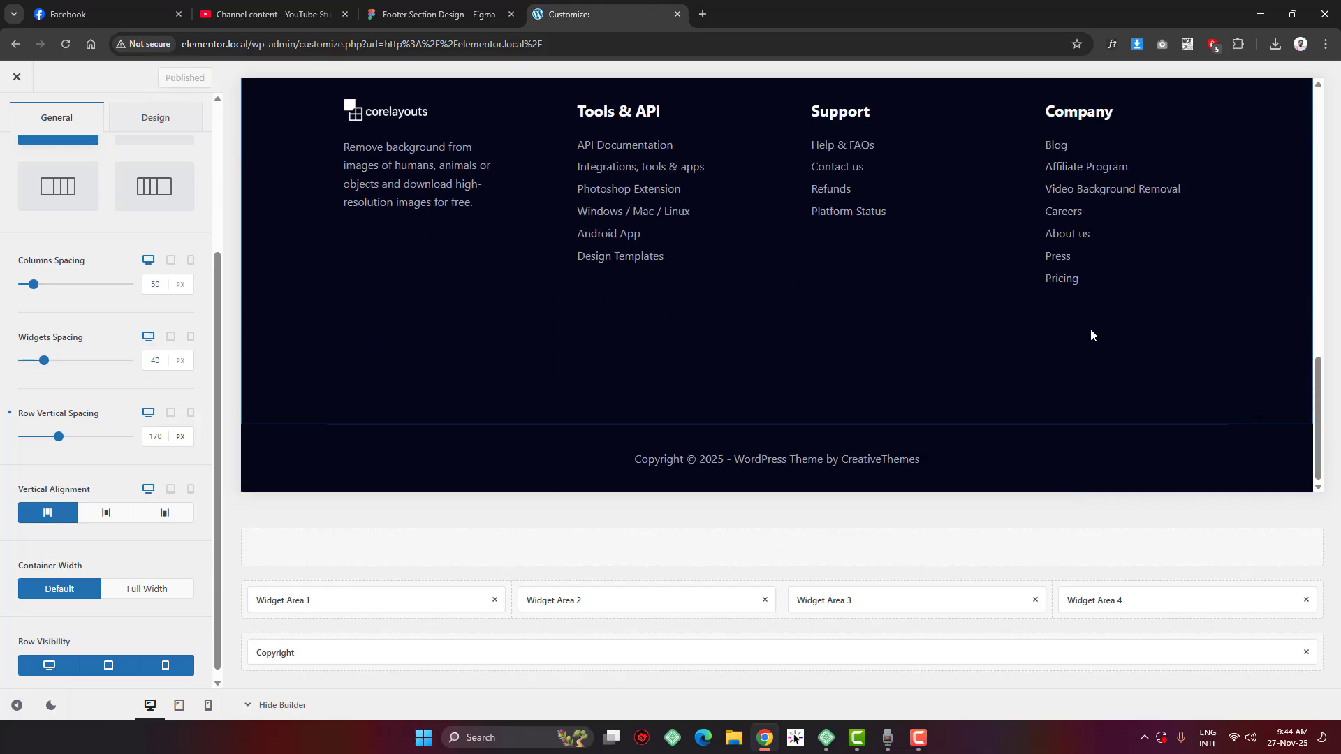
scroll(1113, 342, up, 2)
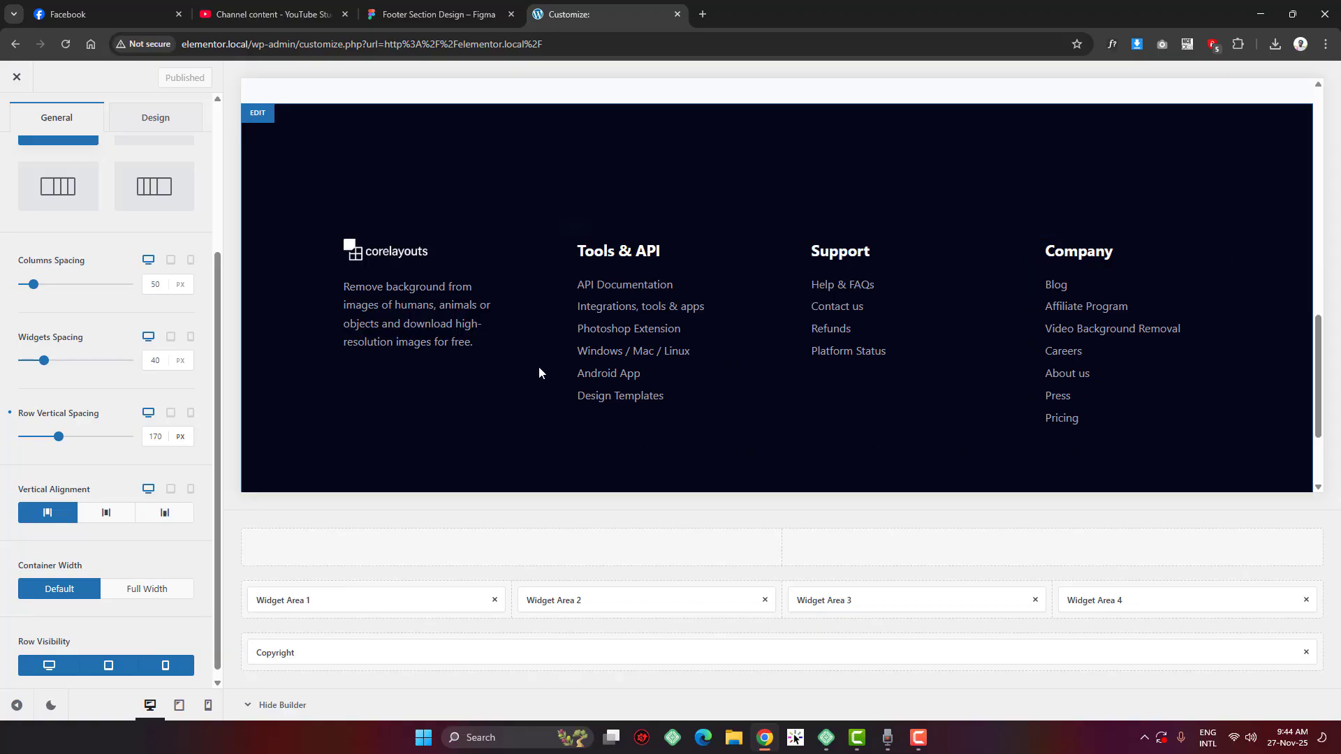
Compare the column widths with the Figma design and check the Widget Area 1 and Middle Row settings for a width option
click(339, 227)
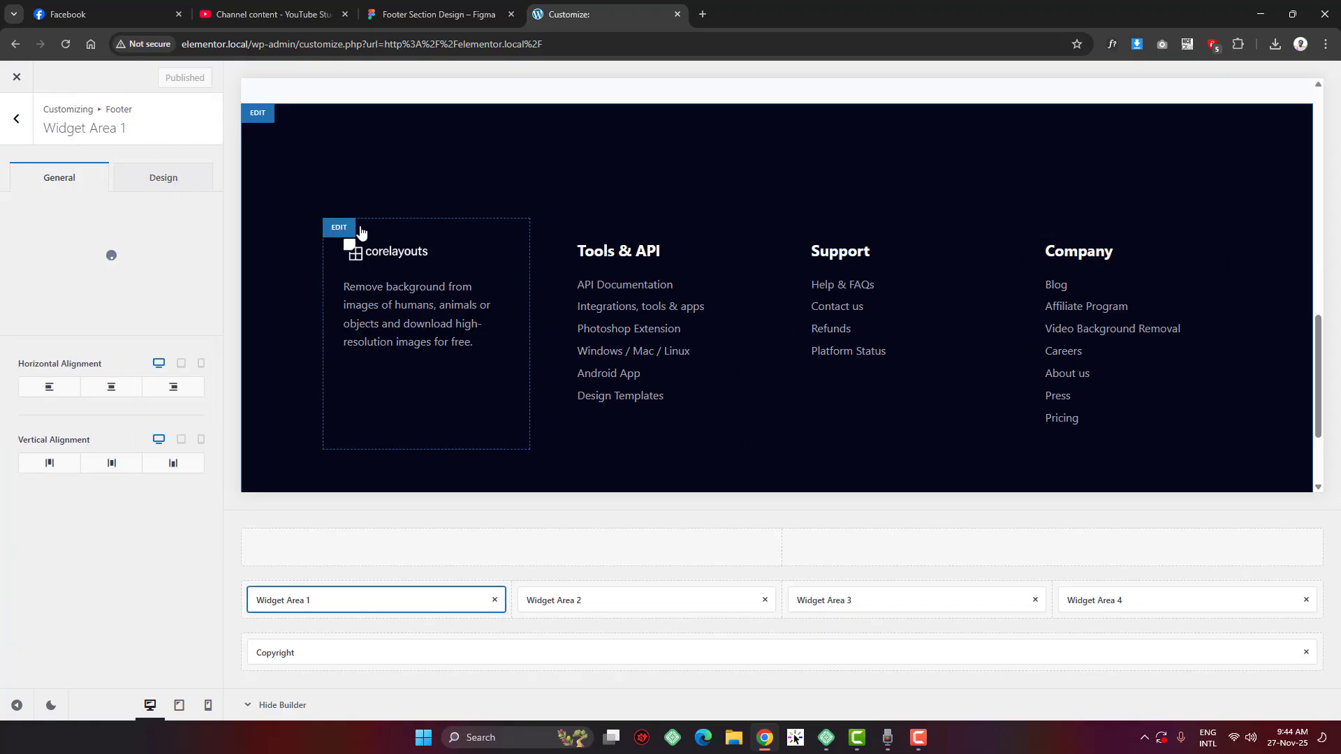
key(ctrl+shift+Tab)
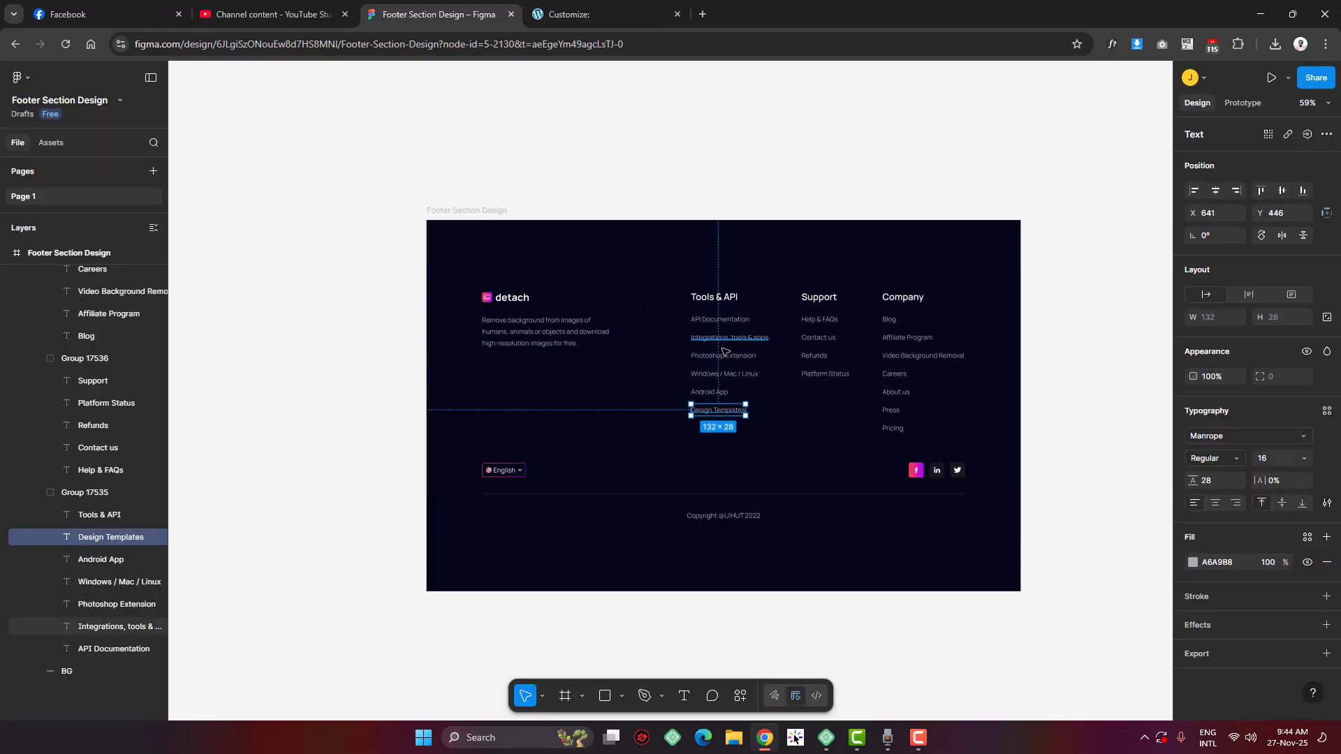
click(567, 11)
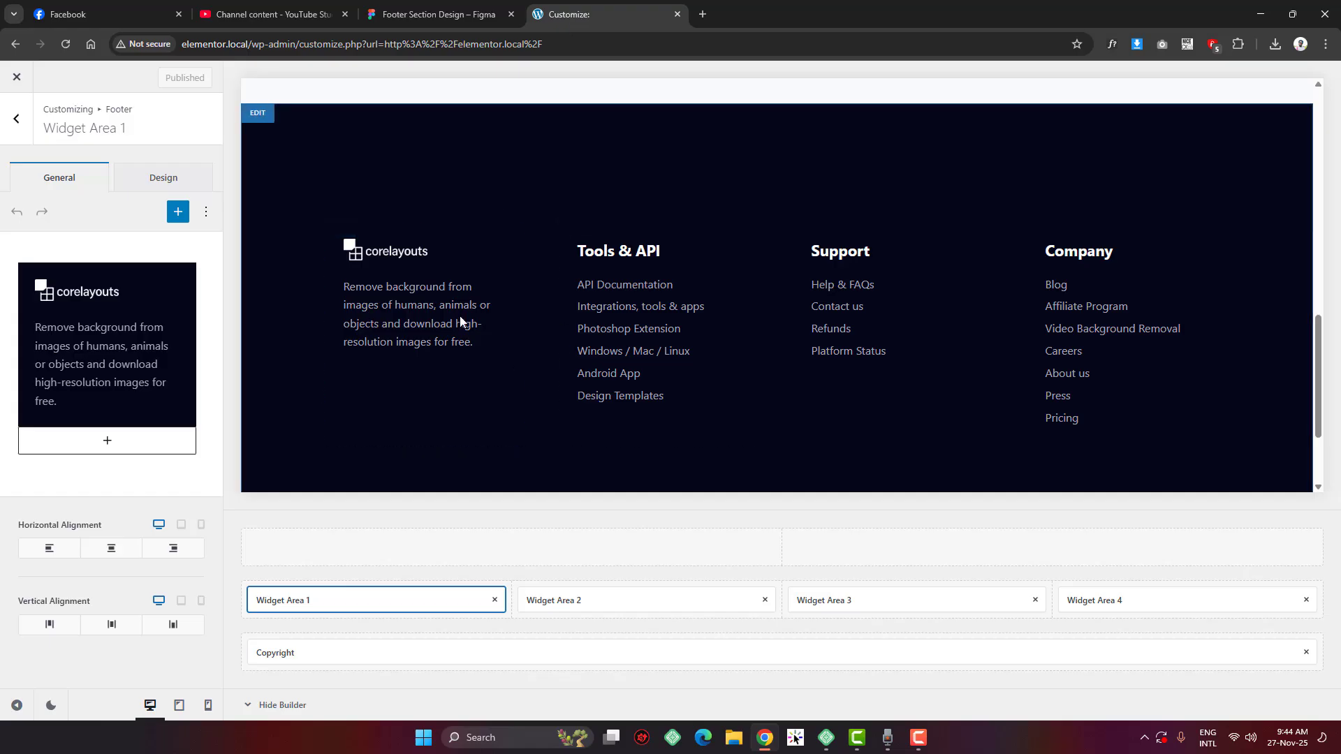
click(164, 179)
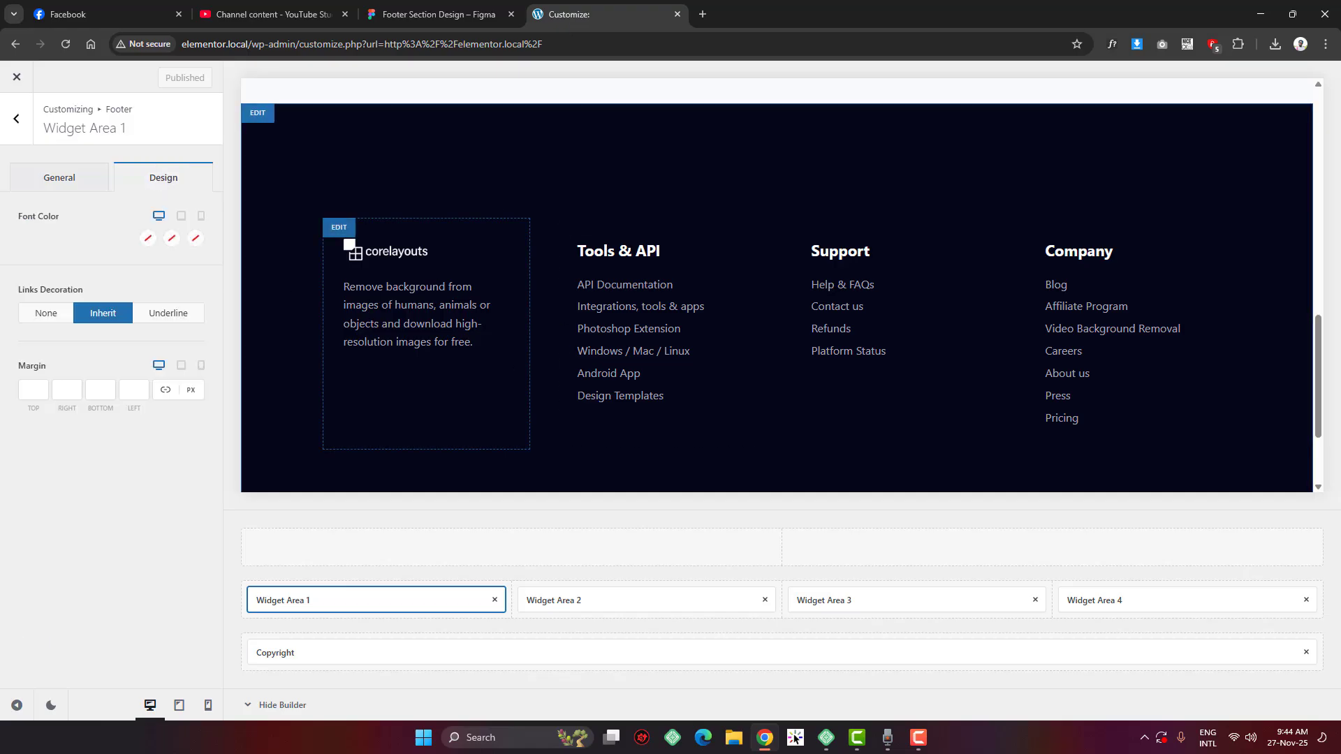
click(258, 112)
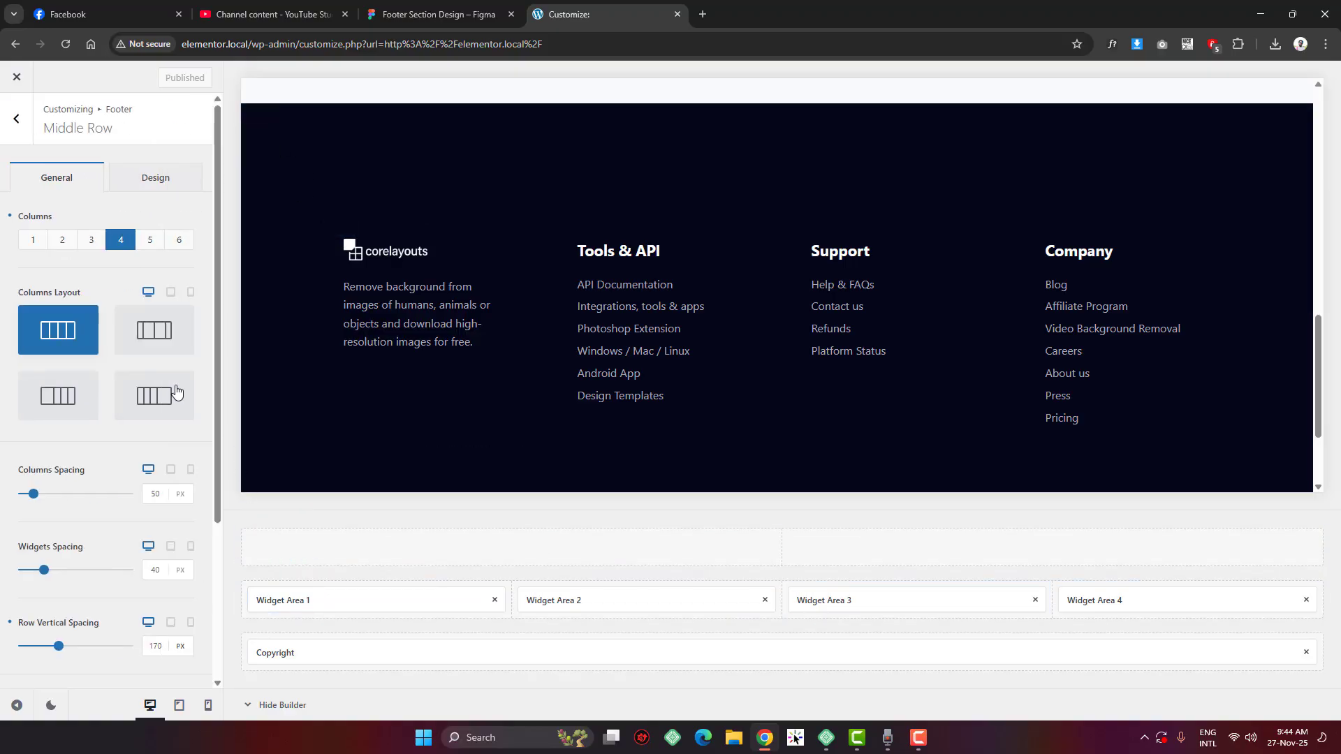
scroll(103, 434, down, 1)
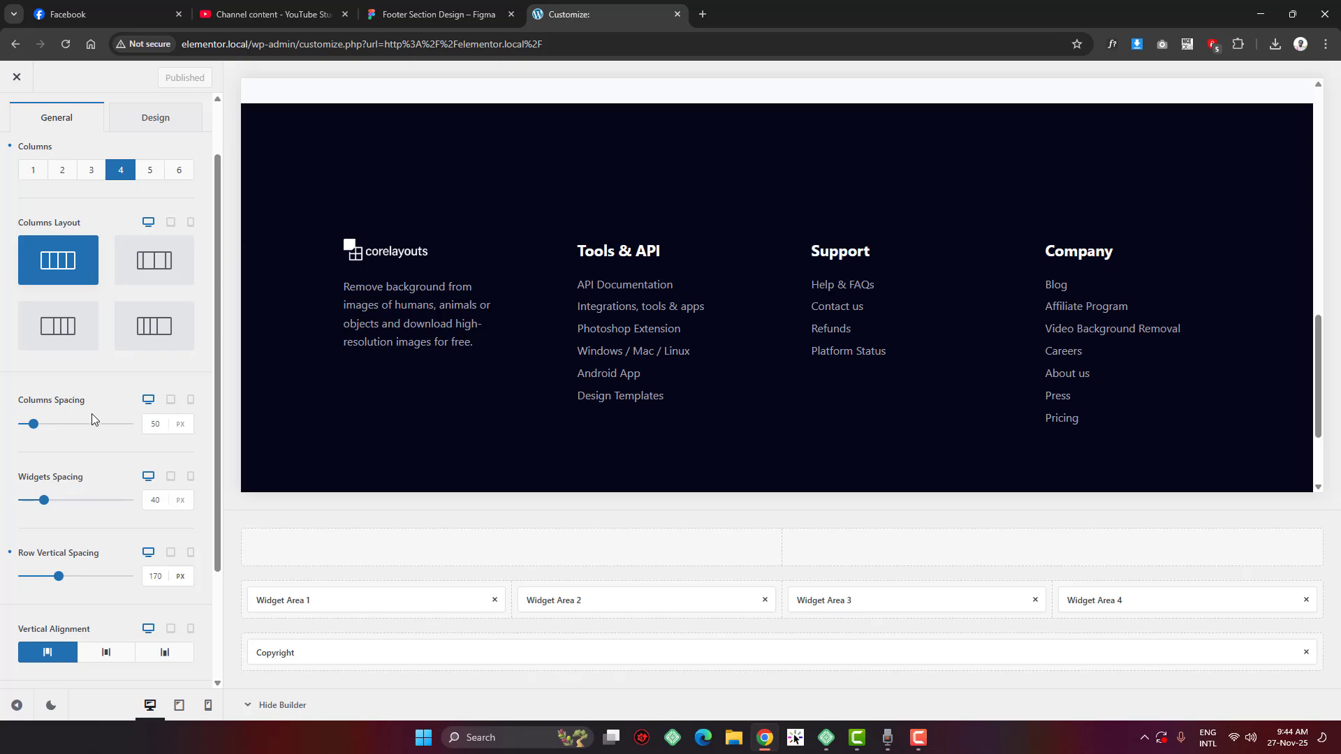
click(345, 228)
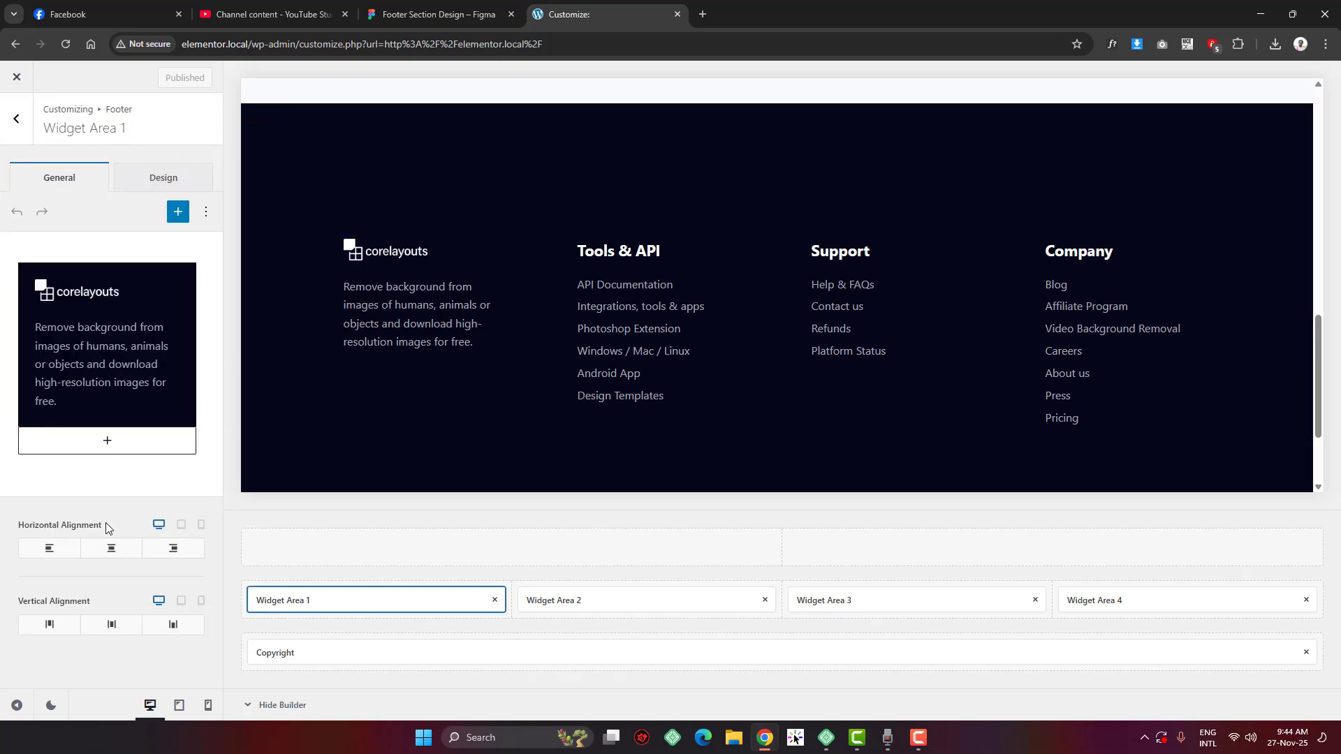
click(174, 179)
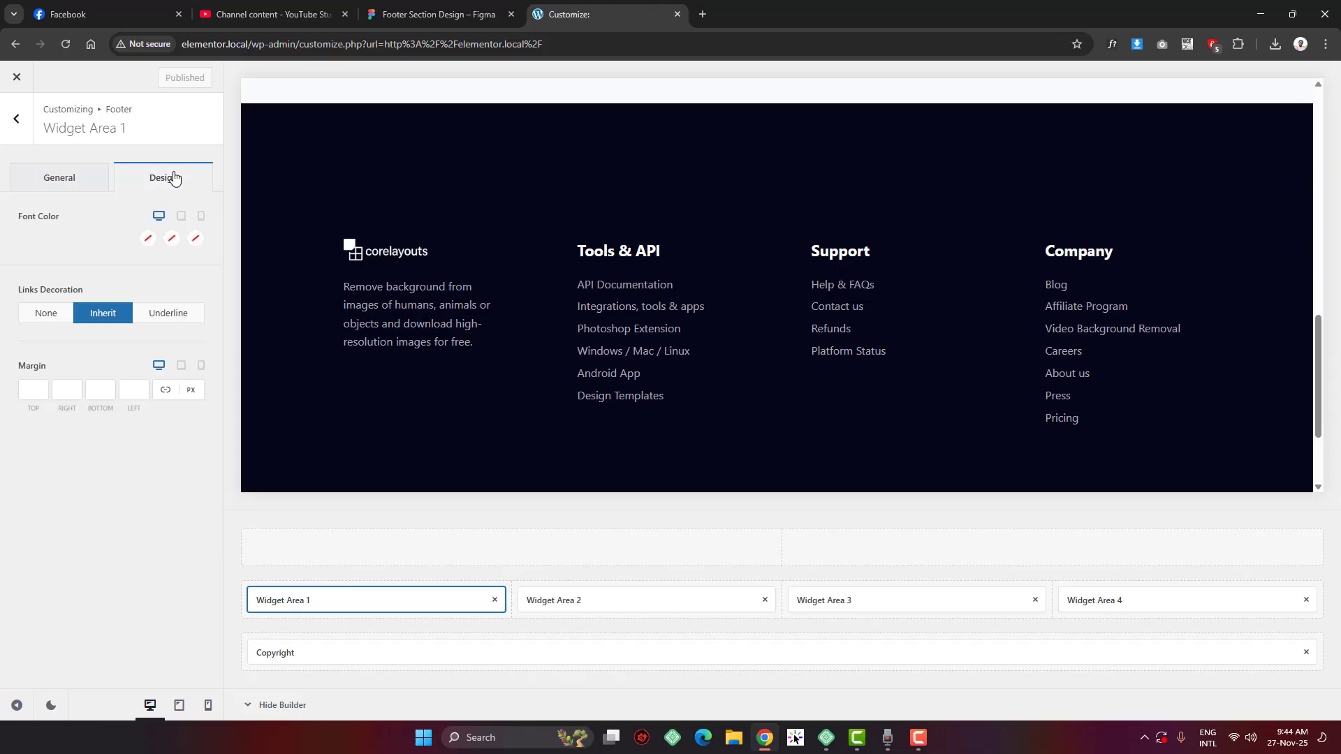
click(77, 174)
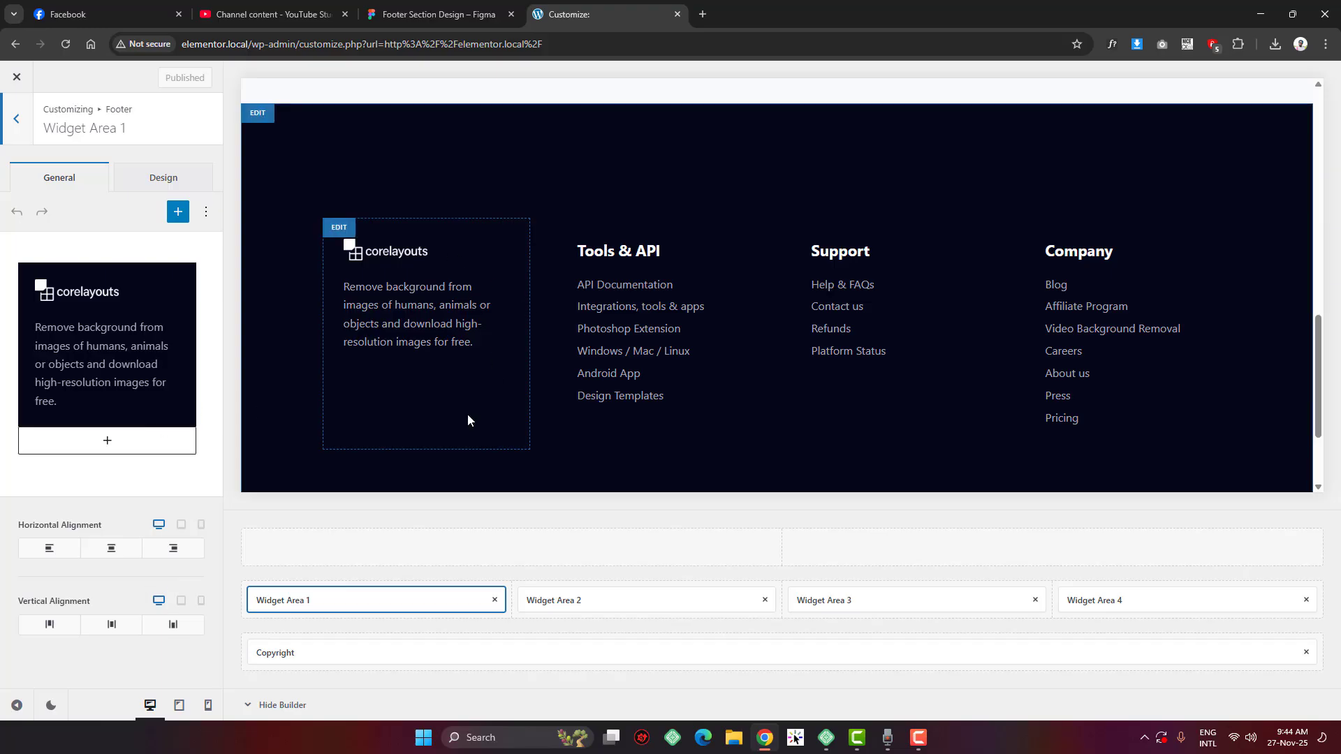
Set the Middle Row's four-column layout to the one with a wide first column and publish the footer
click(16, 121)
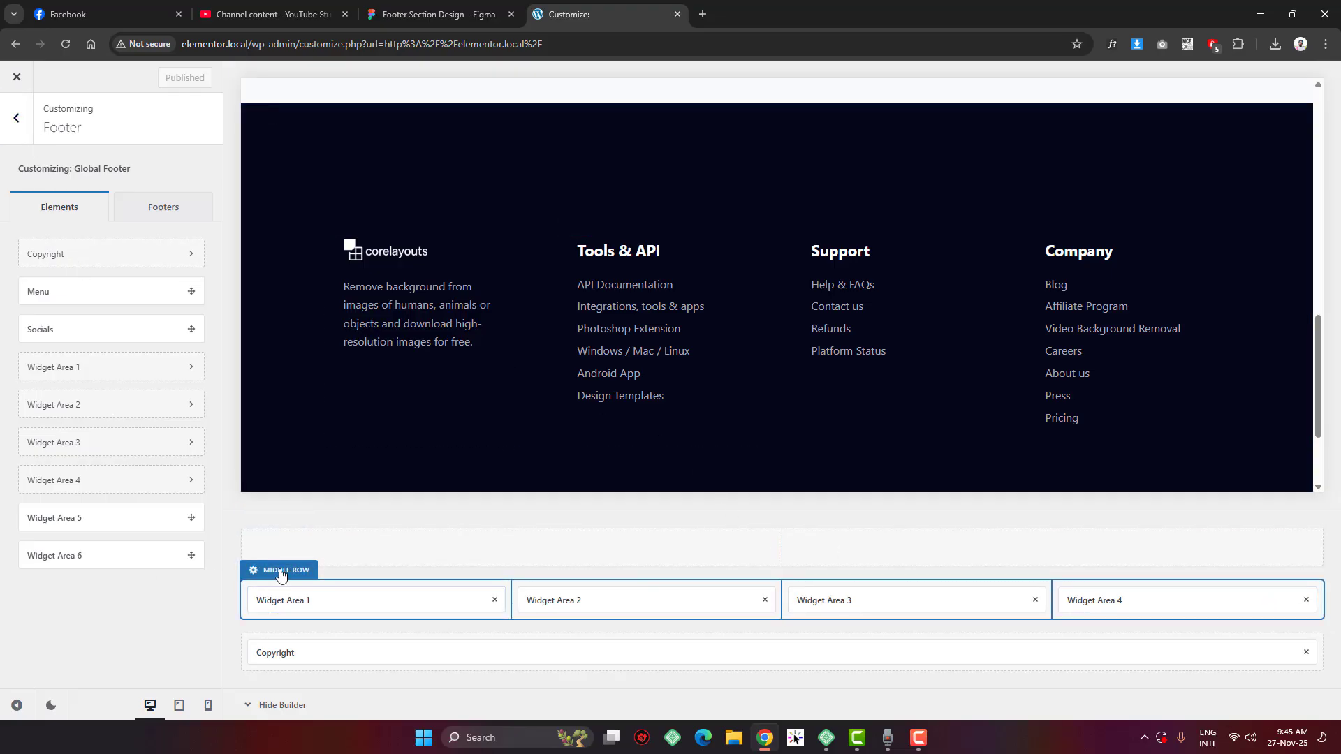
click(280, 571)
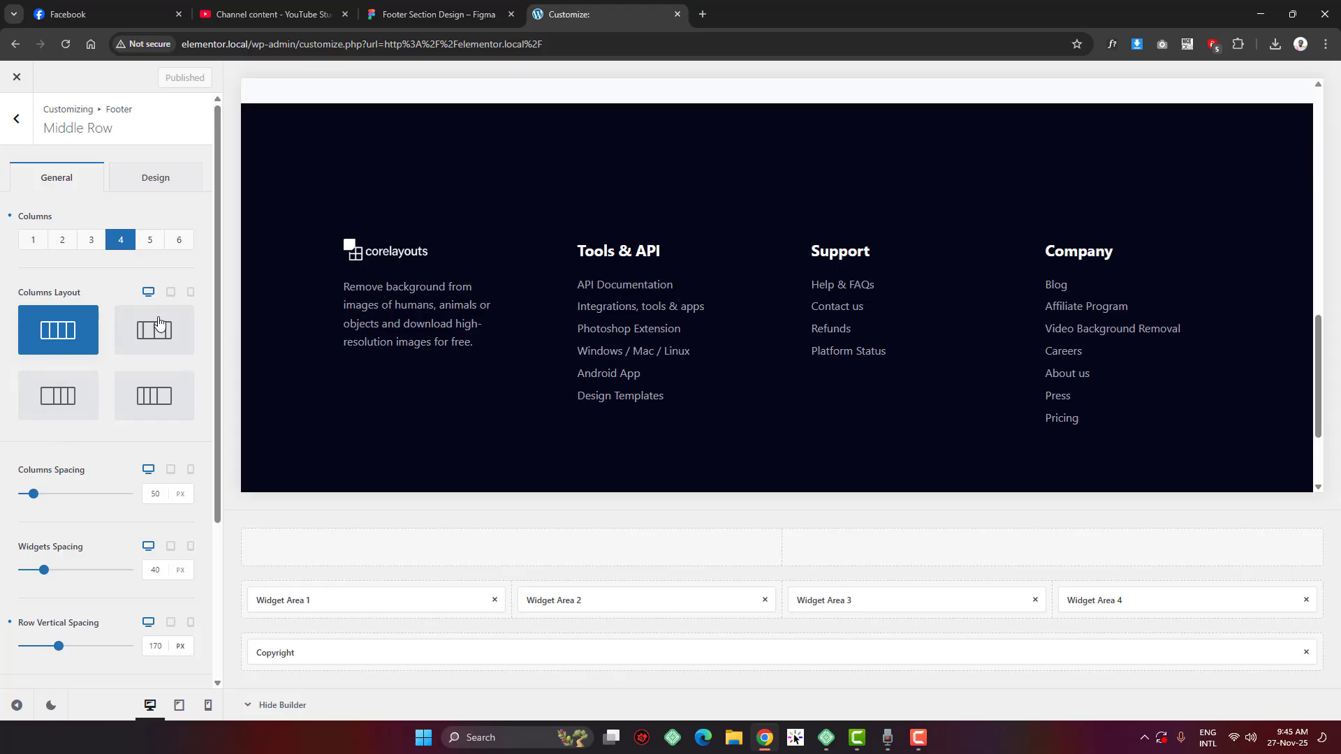
click(50, 407)
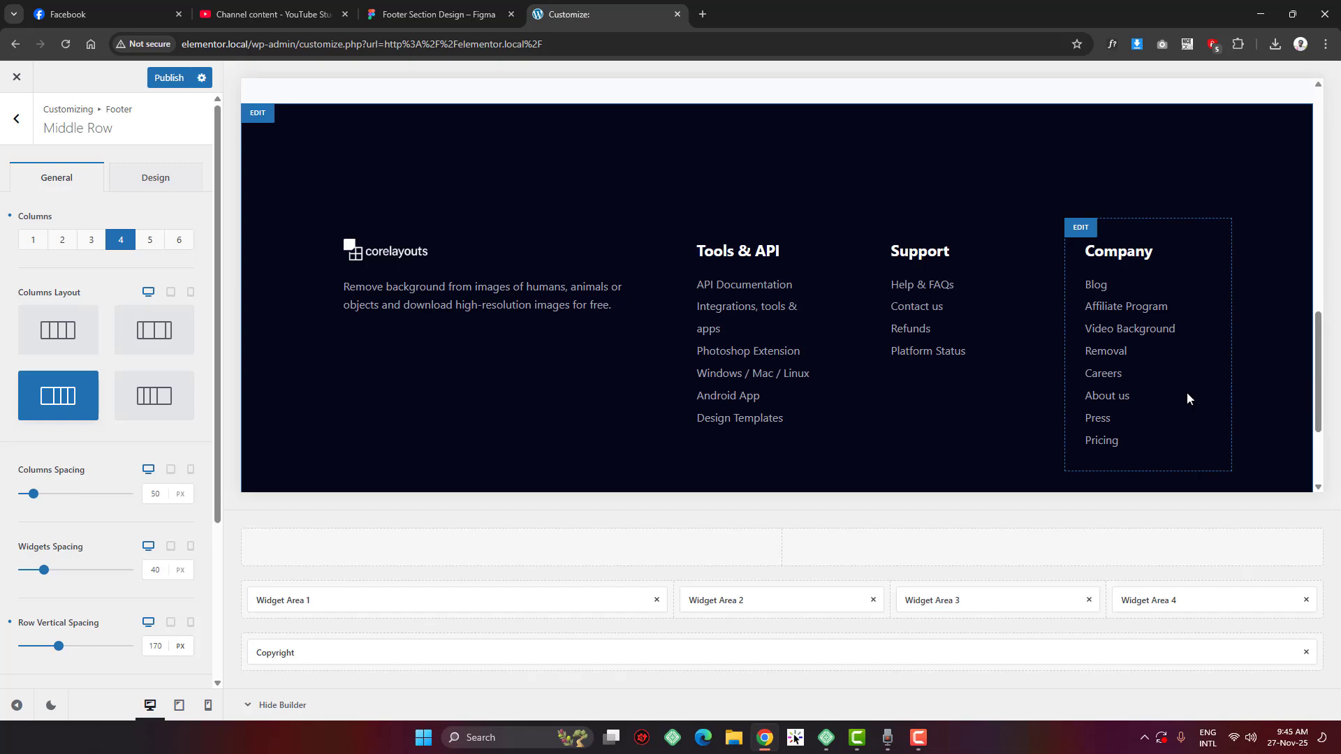
scroll(1237, 368, down, 2)
scroll(619, 329, up, 3)
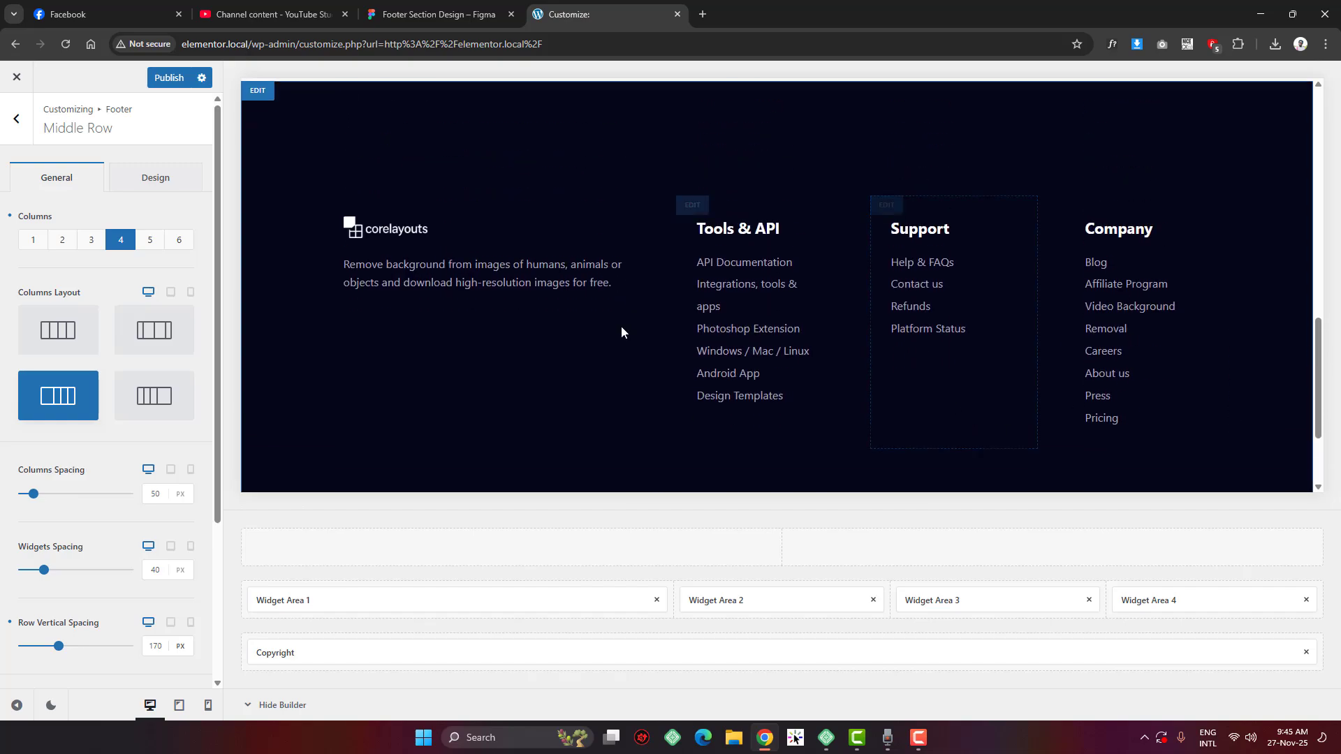
click(156, 80)
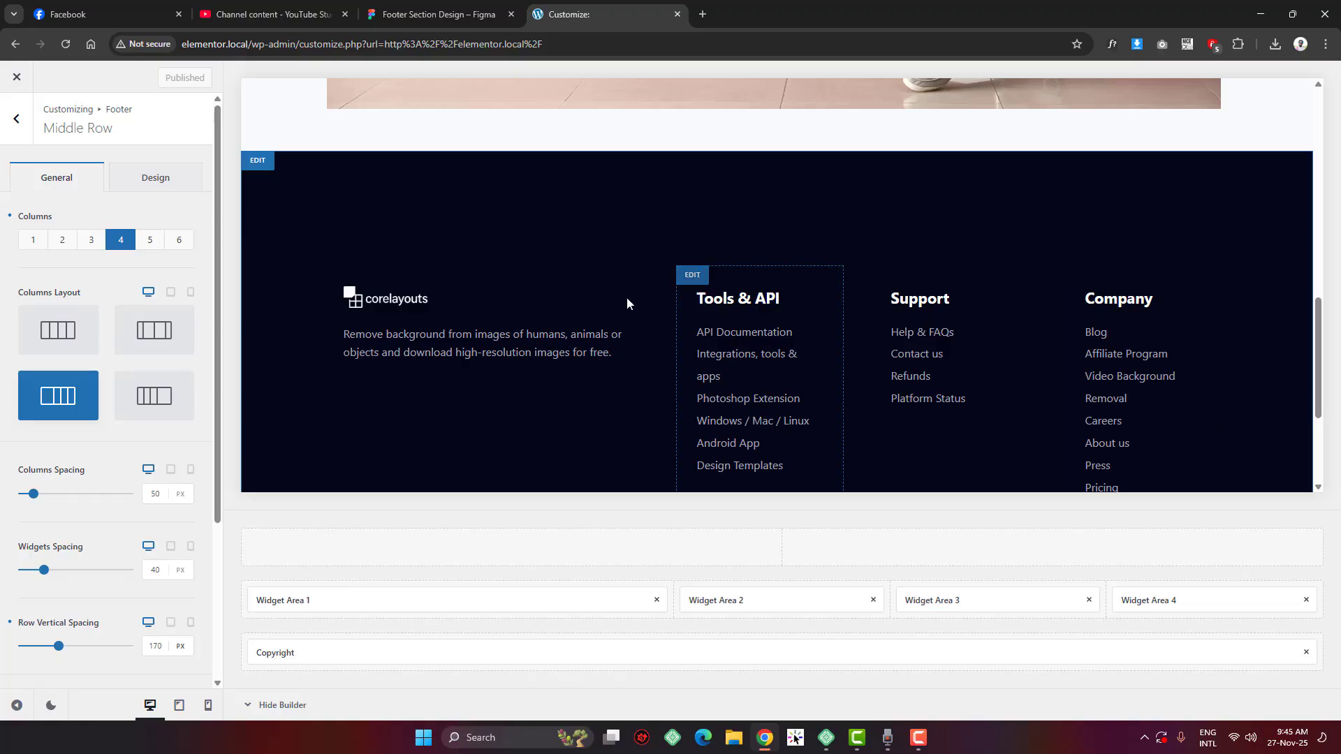
Close the Customizer and review the finished footer on the live page
click(17, 78)
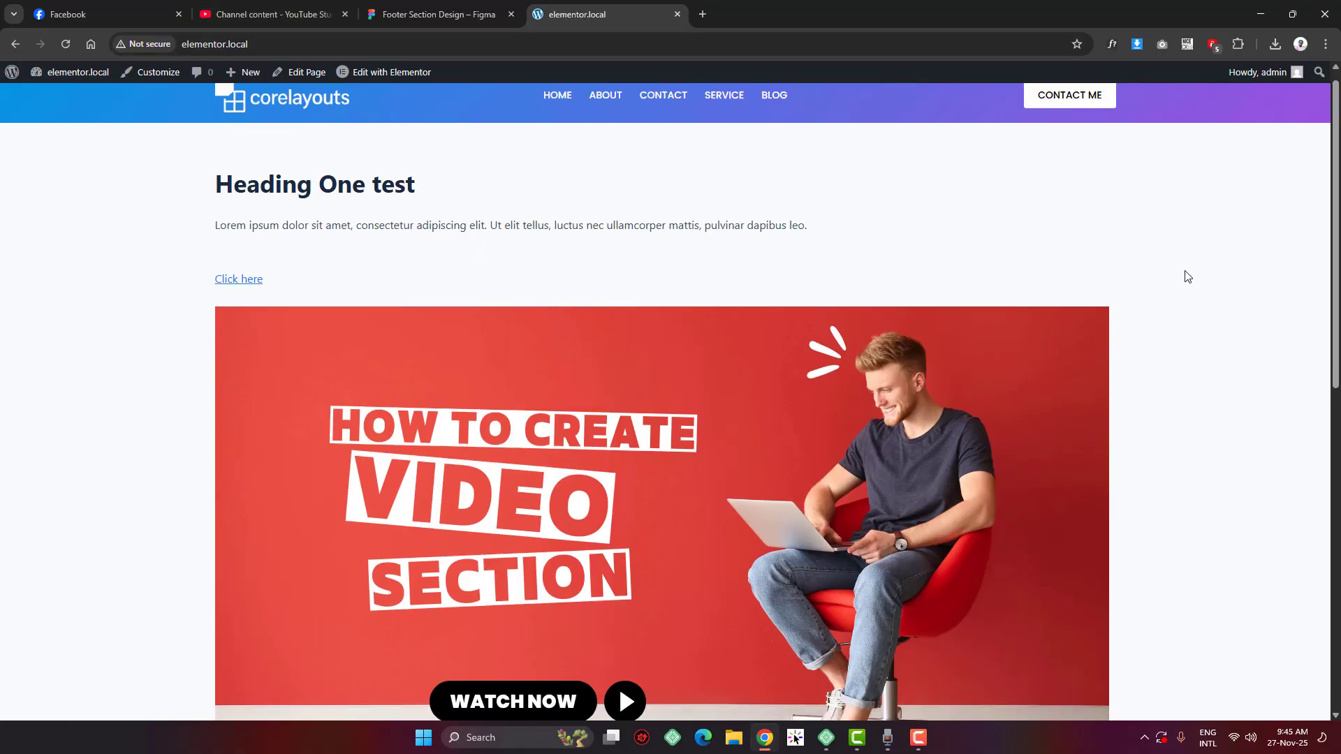
scroll(1182, 308, down, 10)
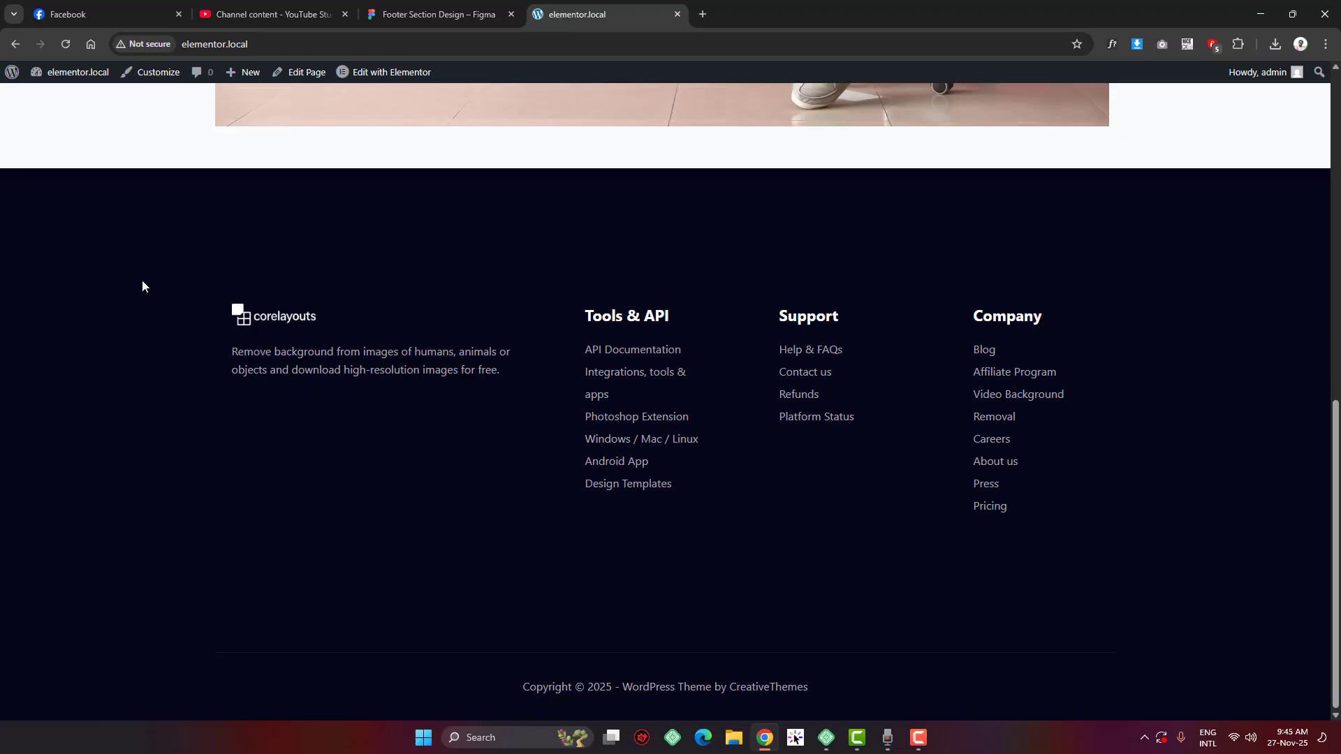